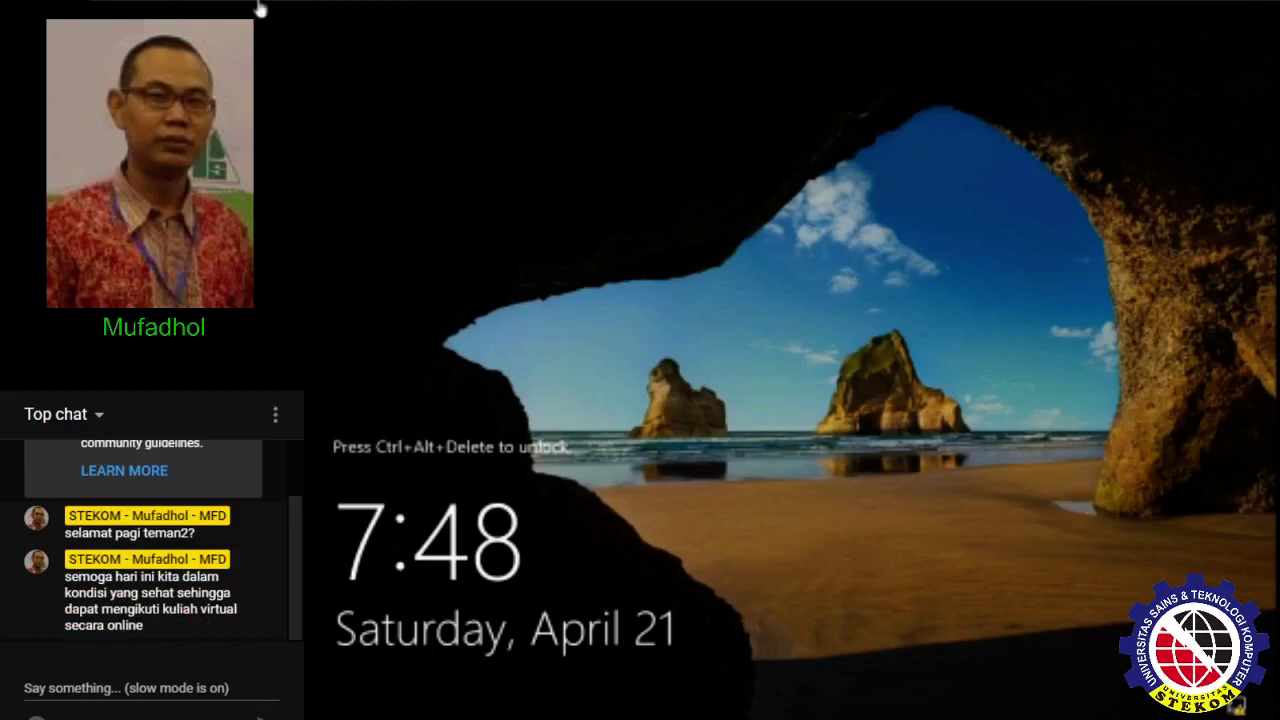
# - Sign in to the Windows Server 2016 machine with the administrator password
pyautogui.hotkey('ctrl', 'alt', 'Delete')
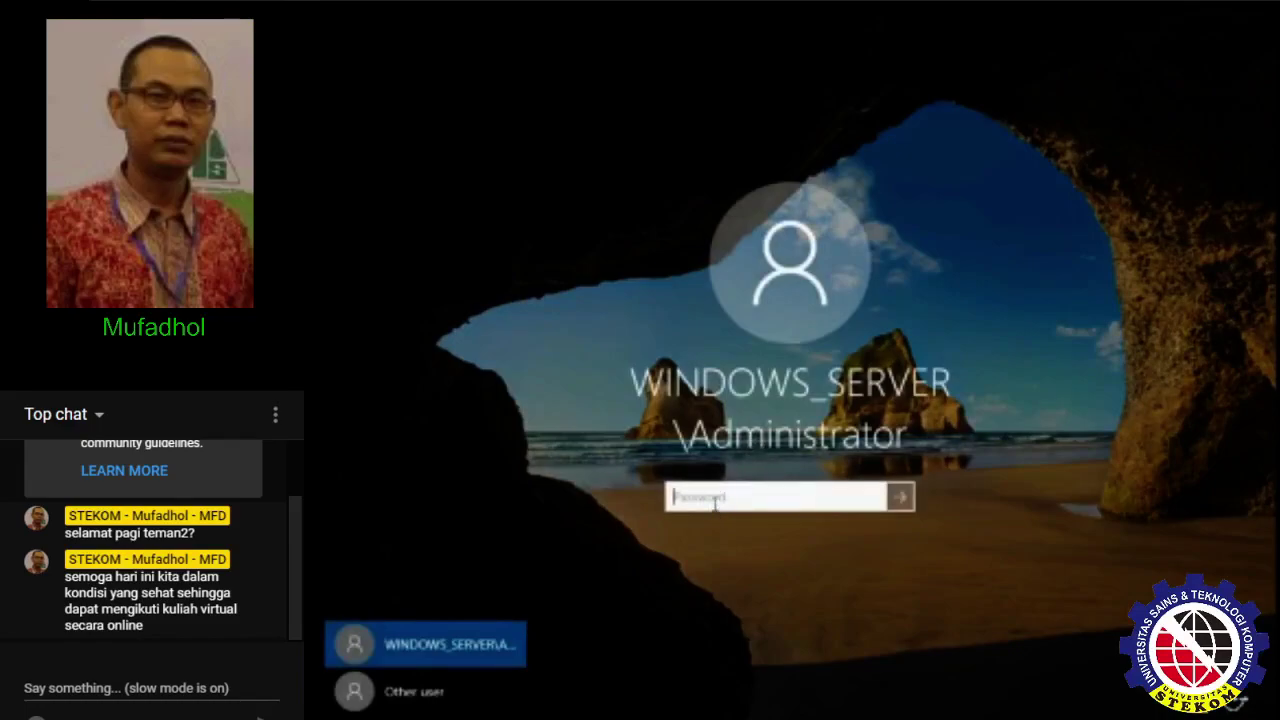
pyautogui.write('••••••••')
pyautogui.press('Return')
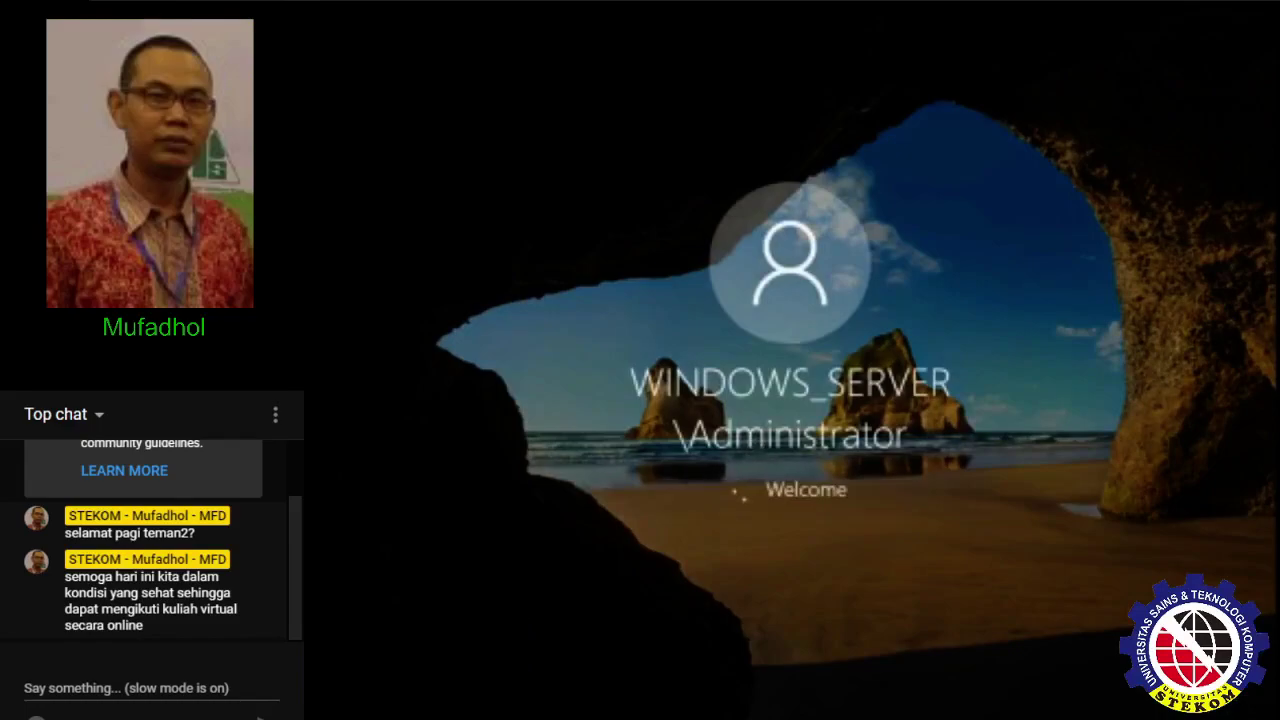
# - Log on to the Windows 7 client VM with its password
pyautogui.click(330, 3)
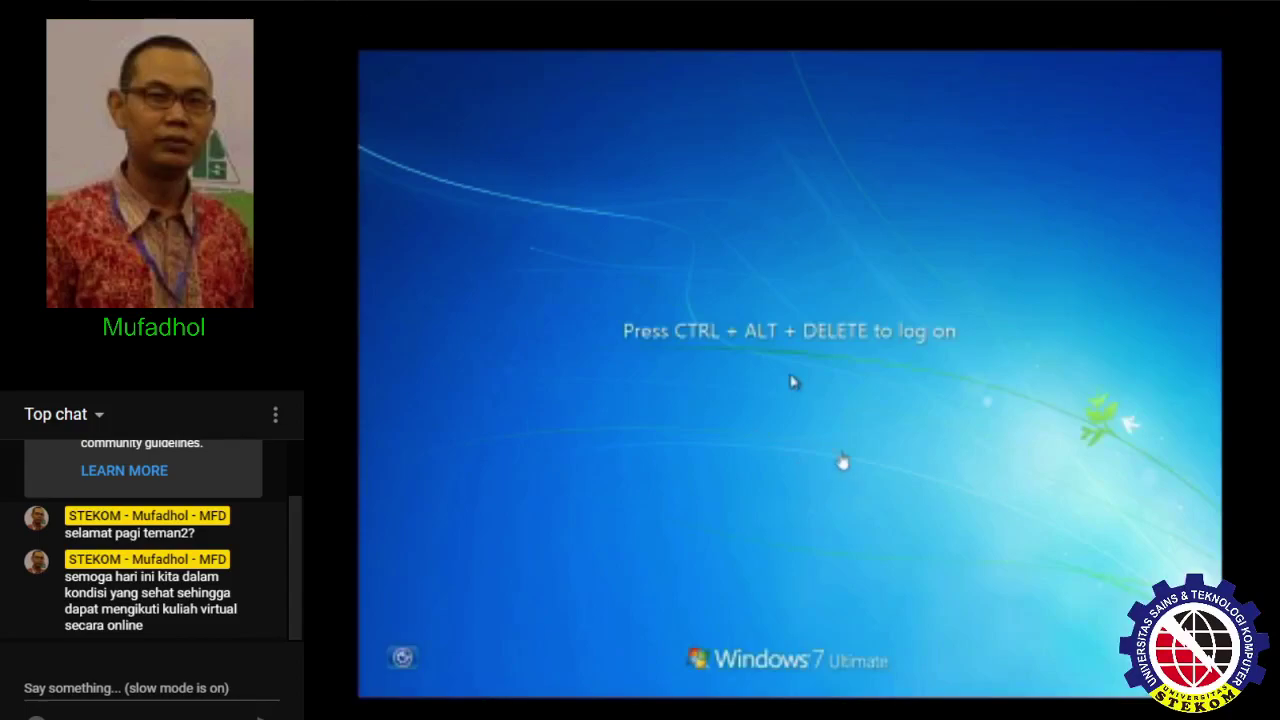
pyautogui.hotkey('ctrl', 'alt', 'Delete')
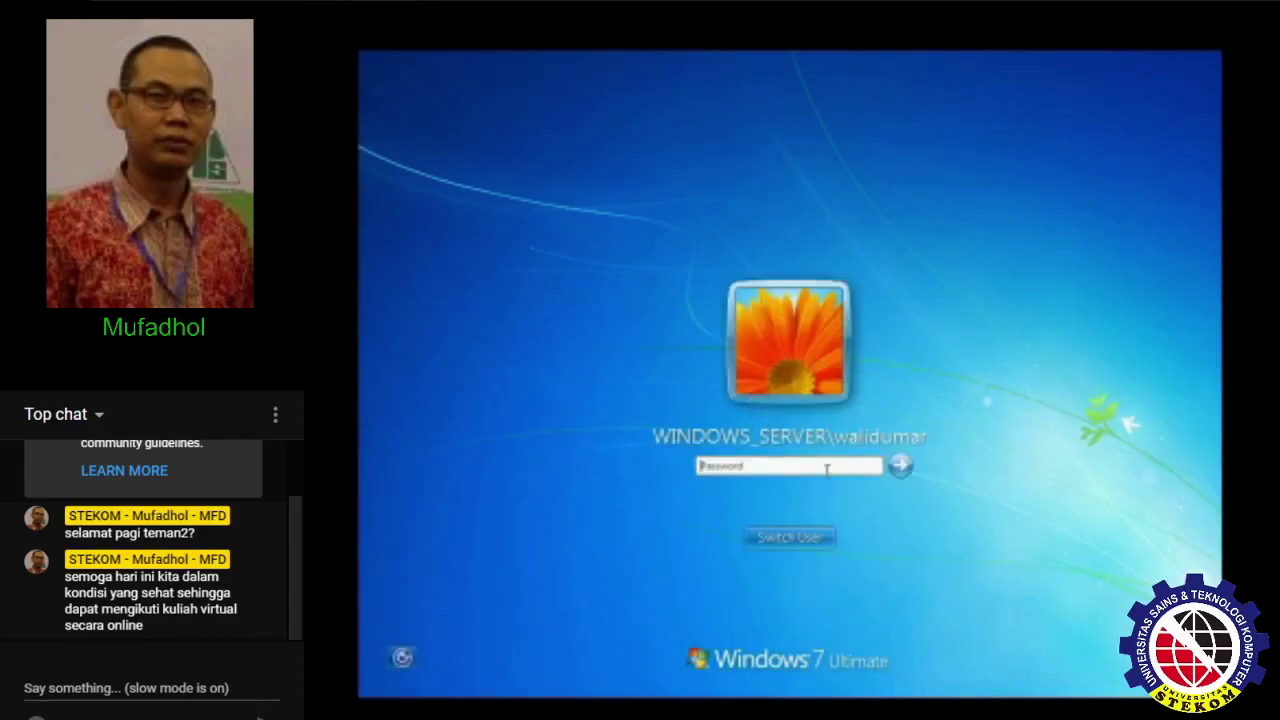
pyautogui.write('•••••••••')
pyautogui.press('Return')
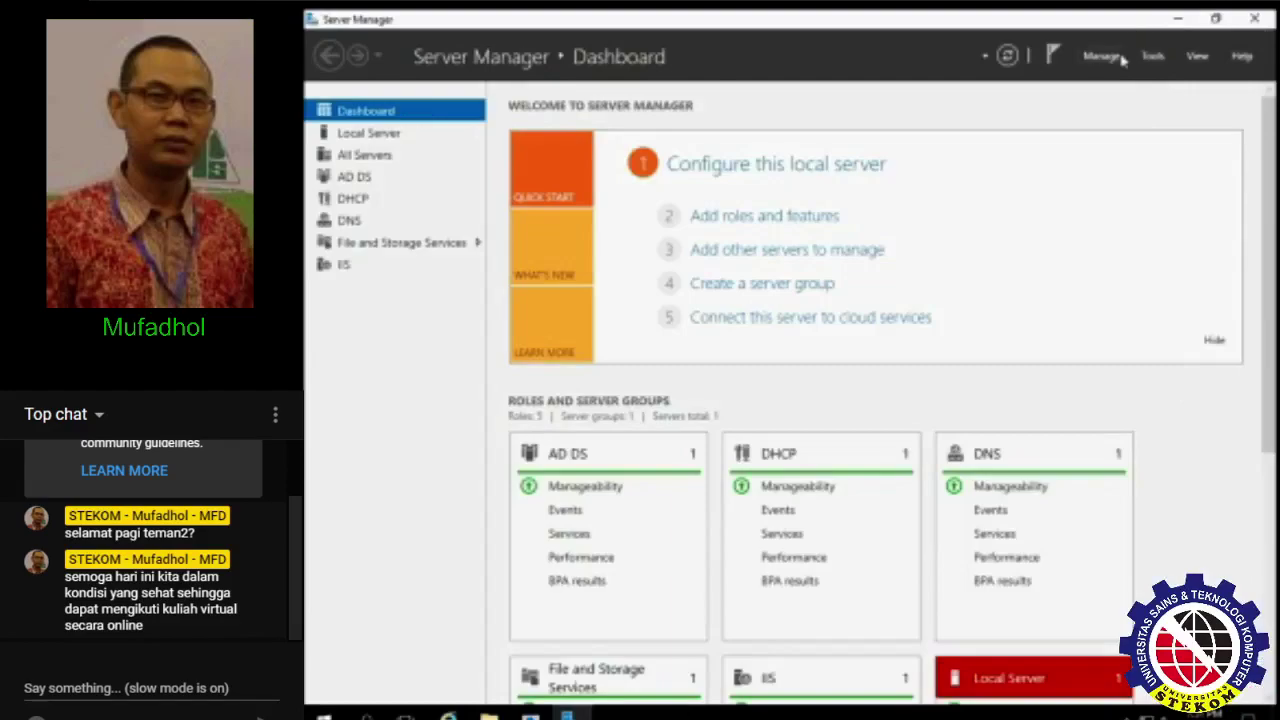
# - In the Add Roles and Features wizard, select File Server Resource Manager with its management tools
pyautogui.click(795, 221)
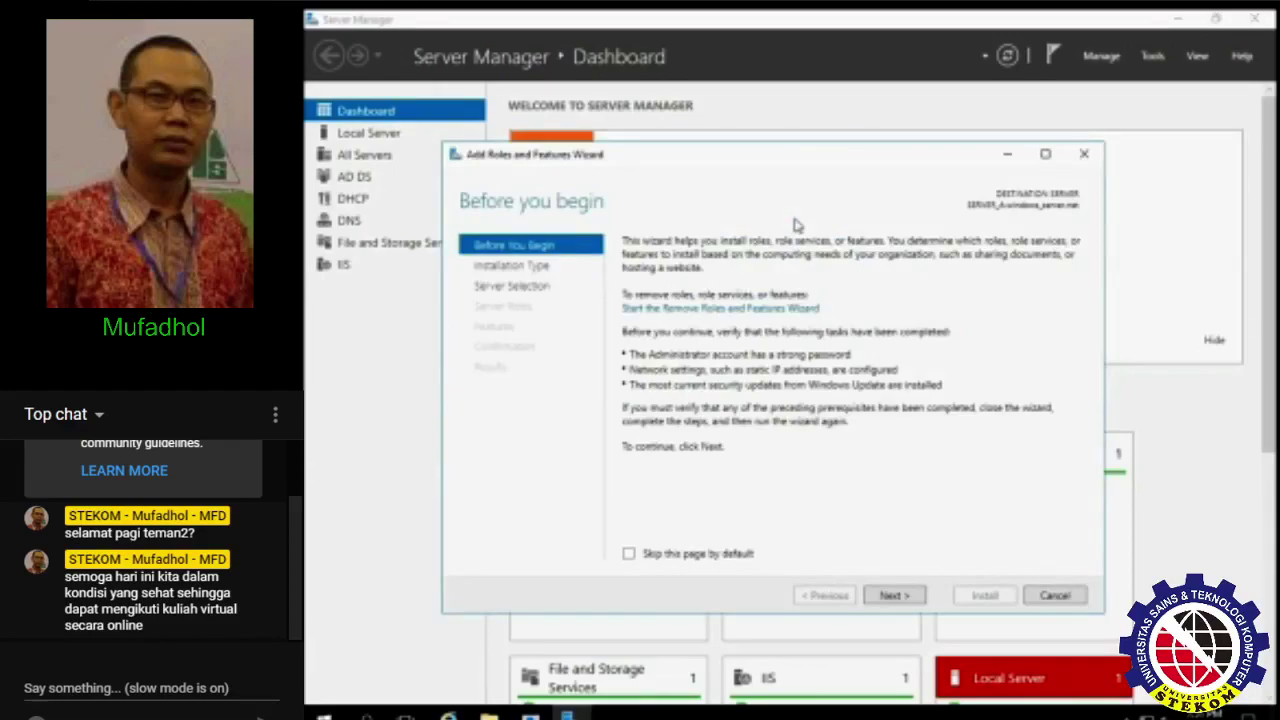
pyautogui.click(900, 597)
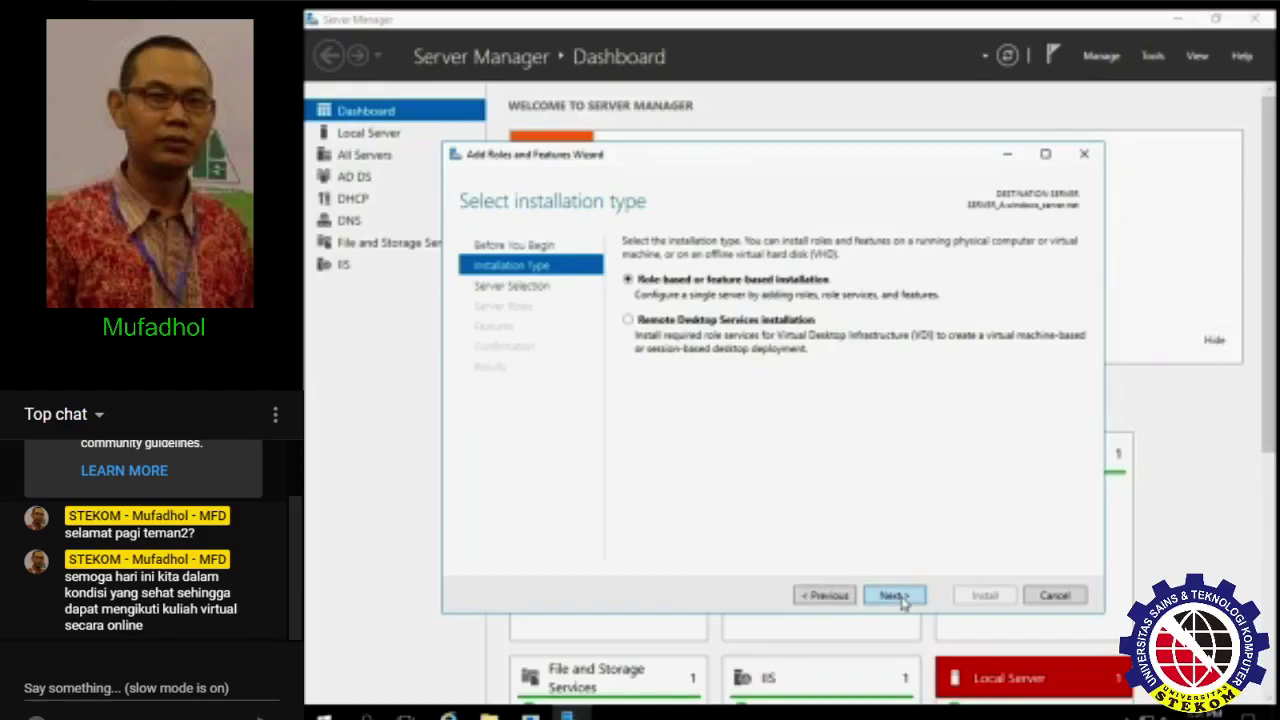
pyautogui.click(900, 597)
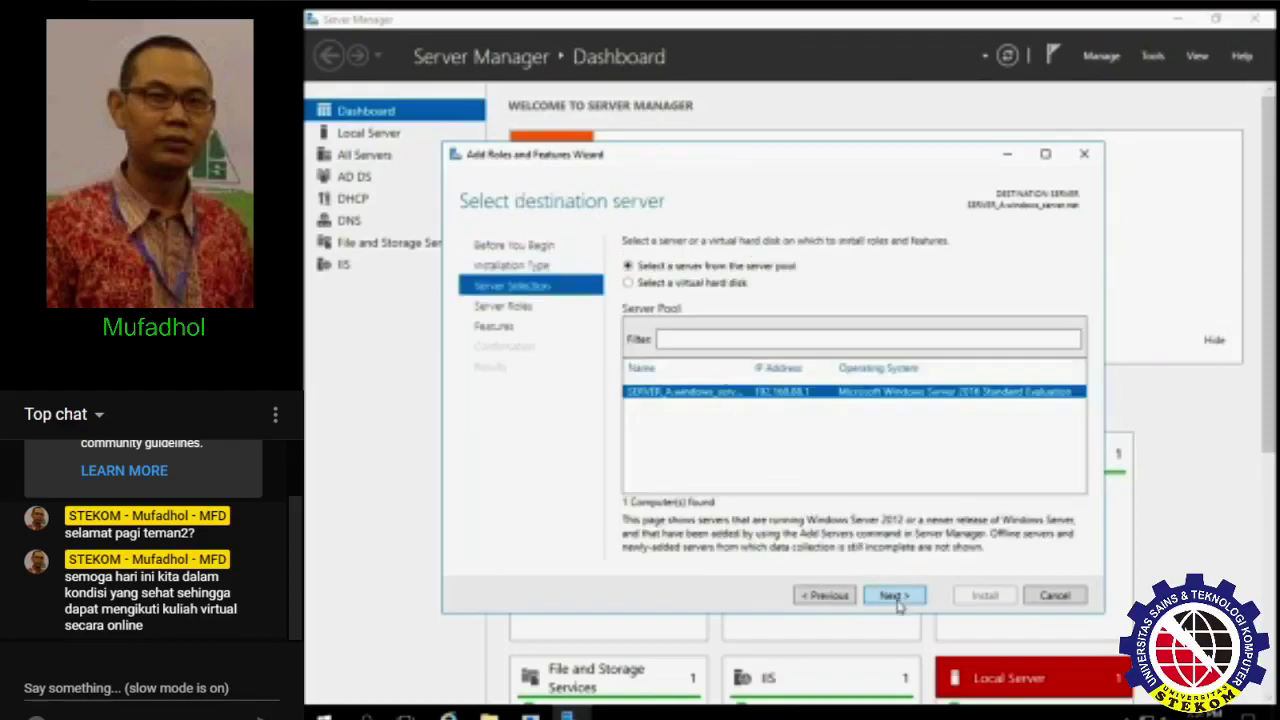
pyautogui.click(895, 597)
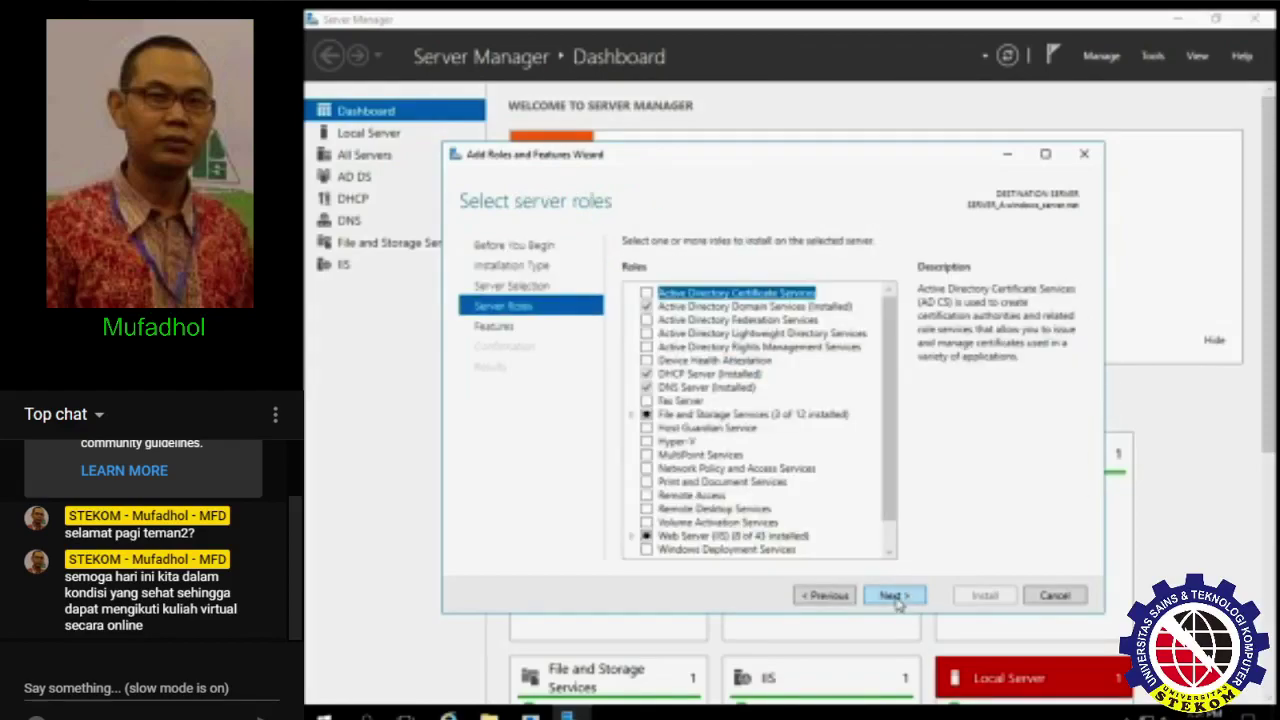
pyautogui.click(633, 415)
pyautogui.click(648, 428)
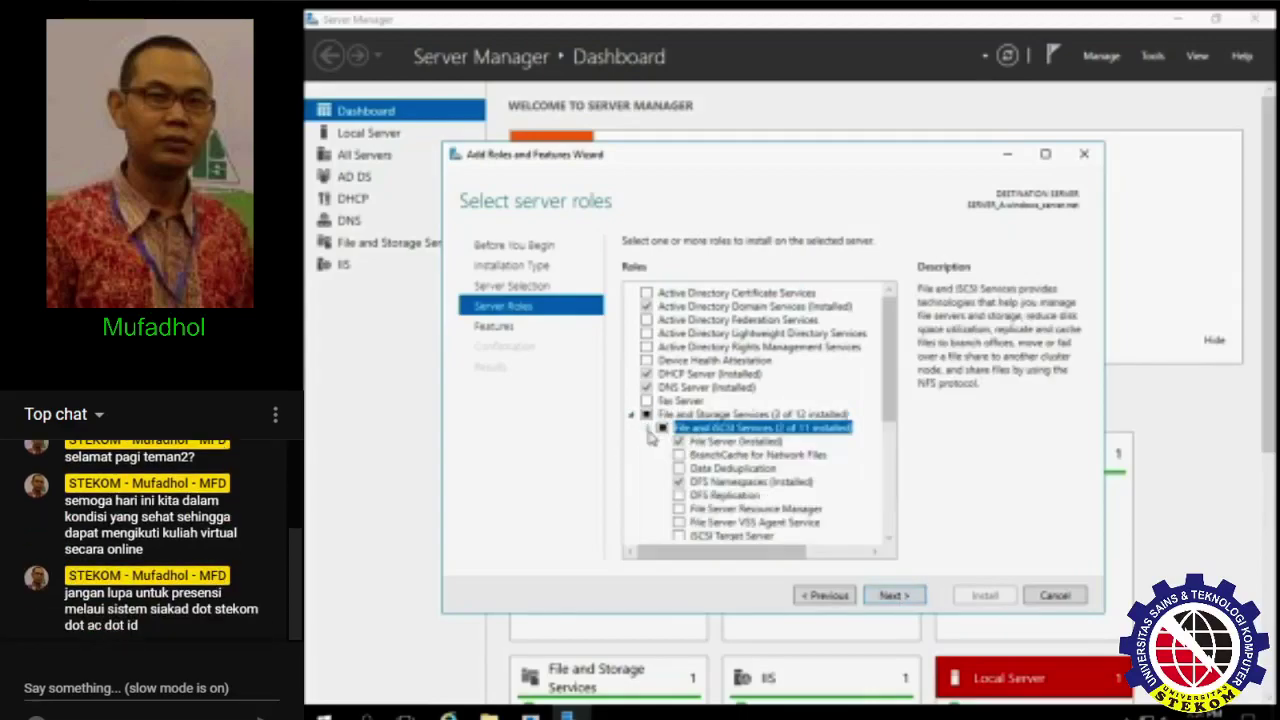
pyautogui.scroll(-2, 783, 484)
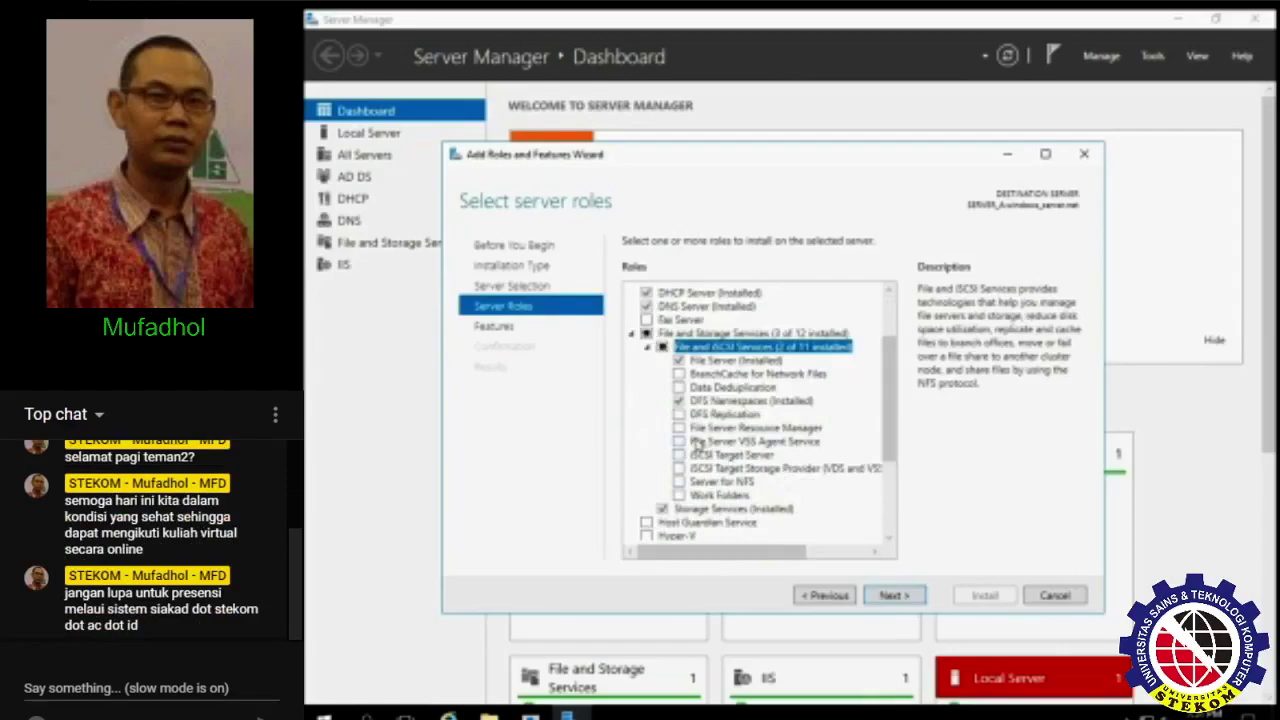
pyautogui.click(679, 428)
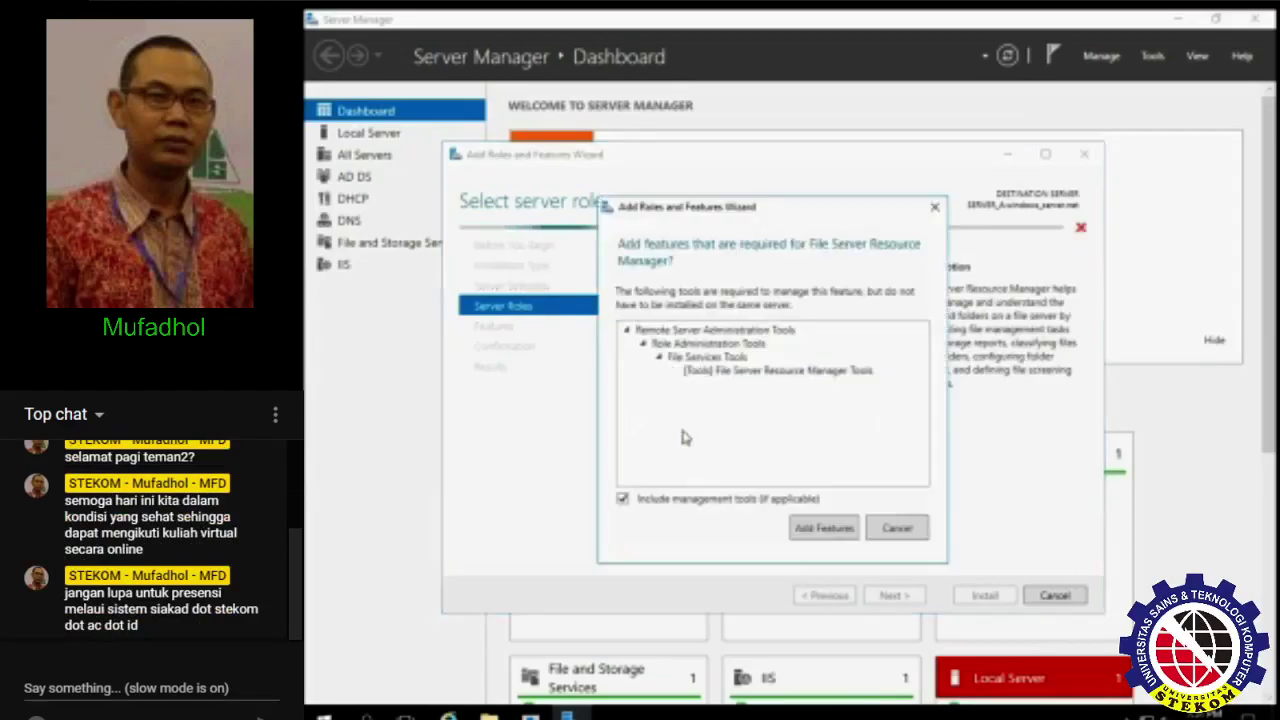
pyautogui.click(818, 536)
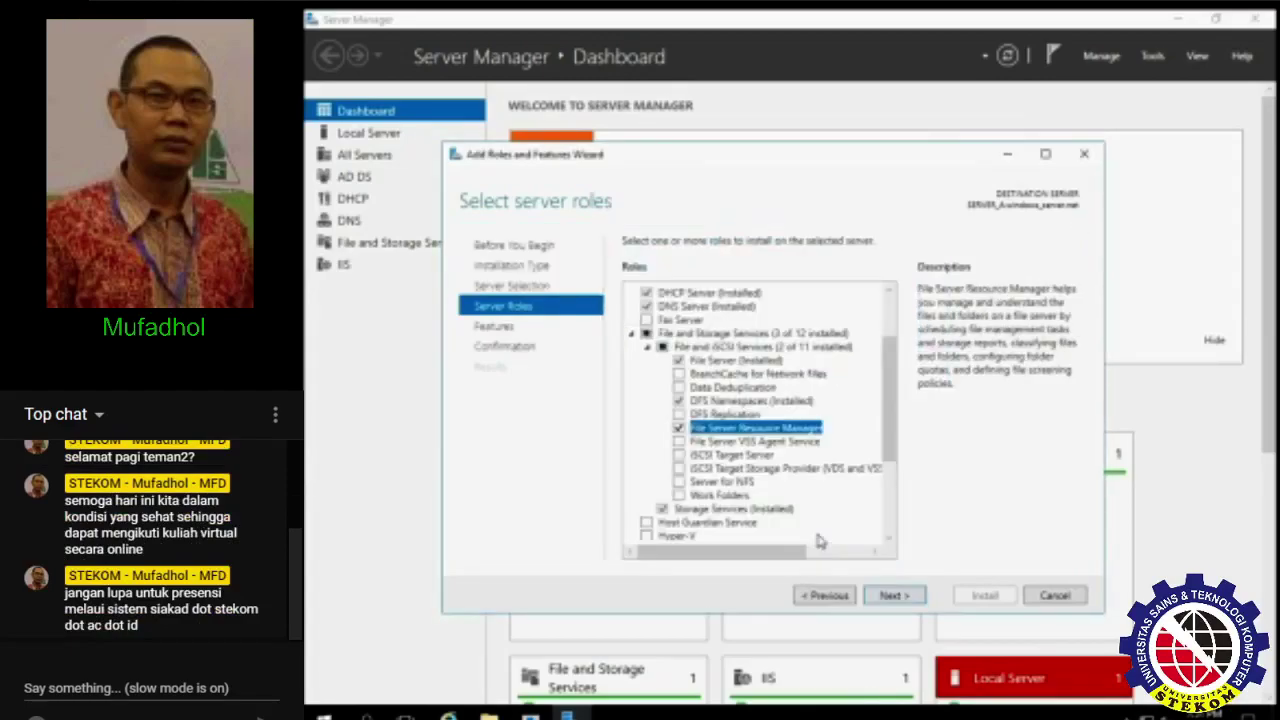
# - Confirm and install the role service, then close the finished wizard
pyautogui.click(909, 597)
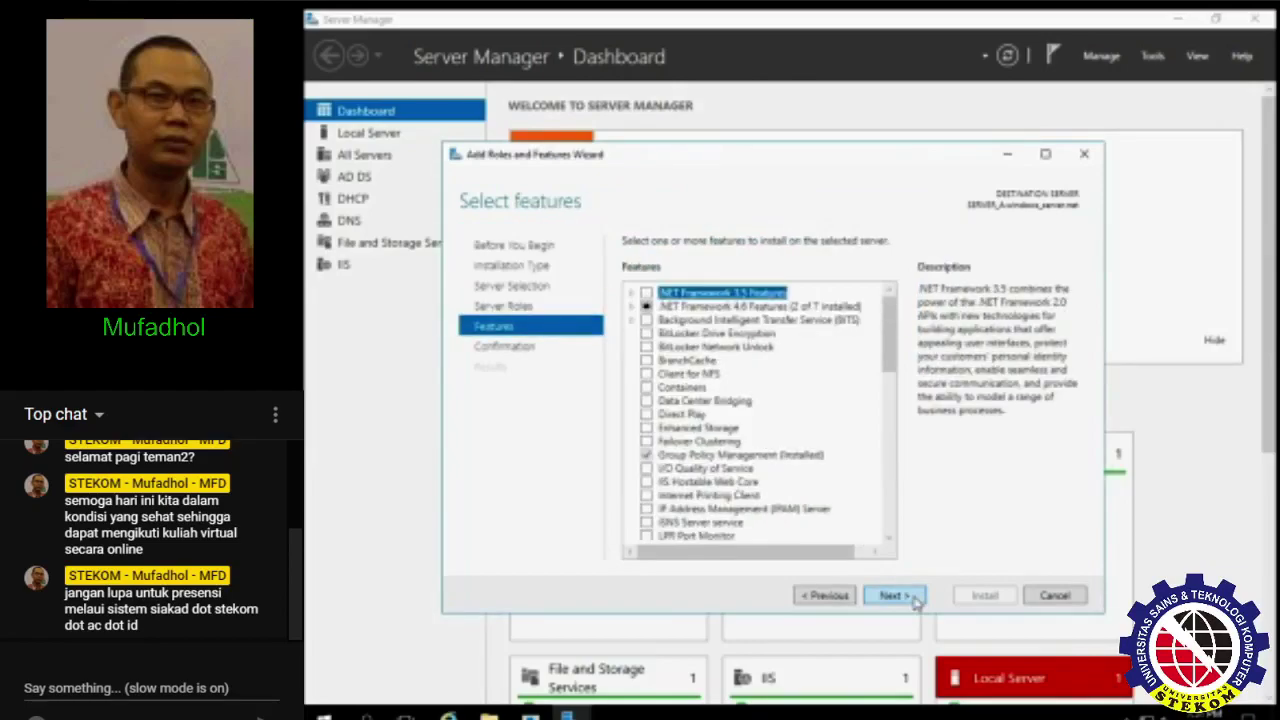
pyautogui.click(912, 598)
pyautogui.click(984, 596)
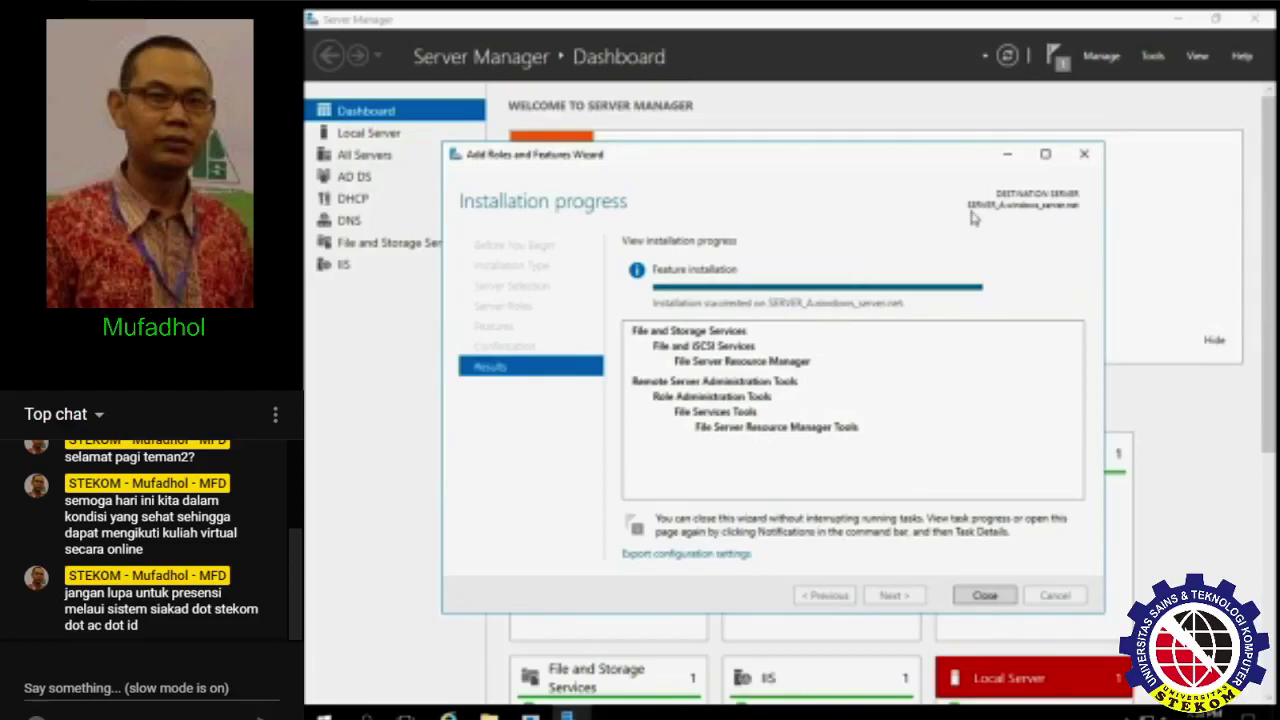
pyautogui.click(985, 597)
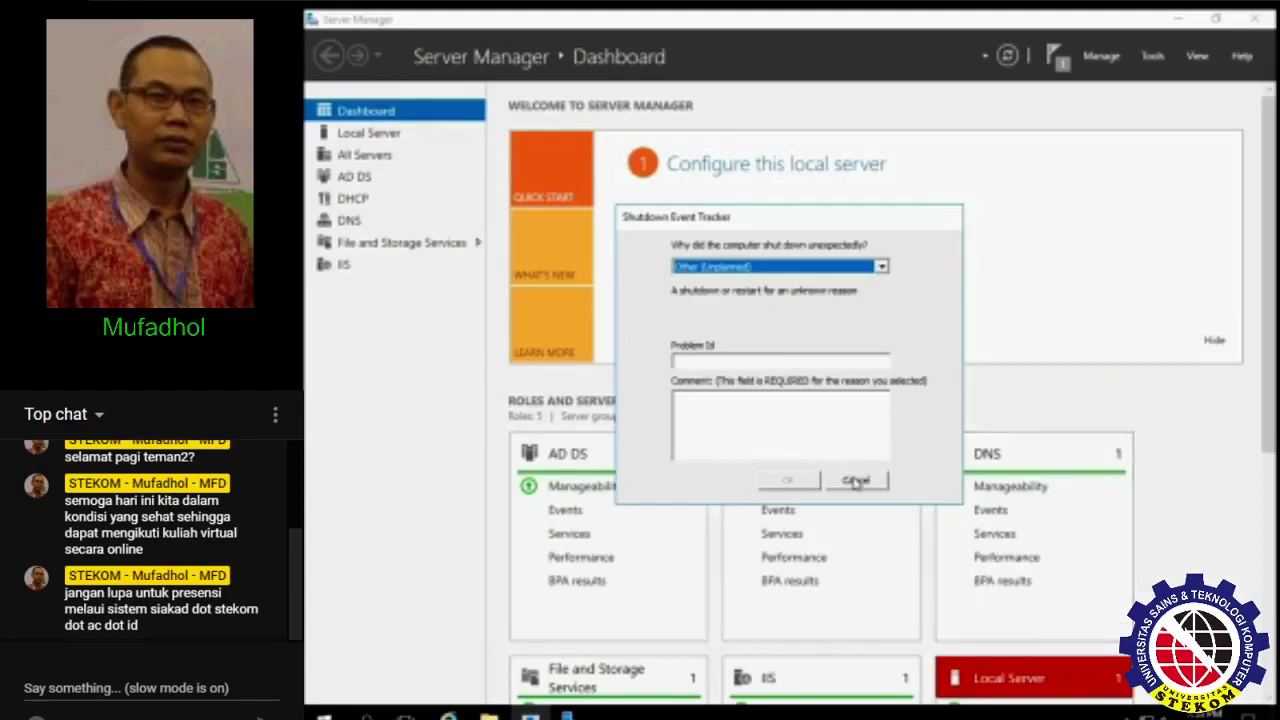
# - Dismiss the shutdown reason prompt and launch File Server Resource Manager from Tools
pyautogui.click(851, 480)
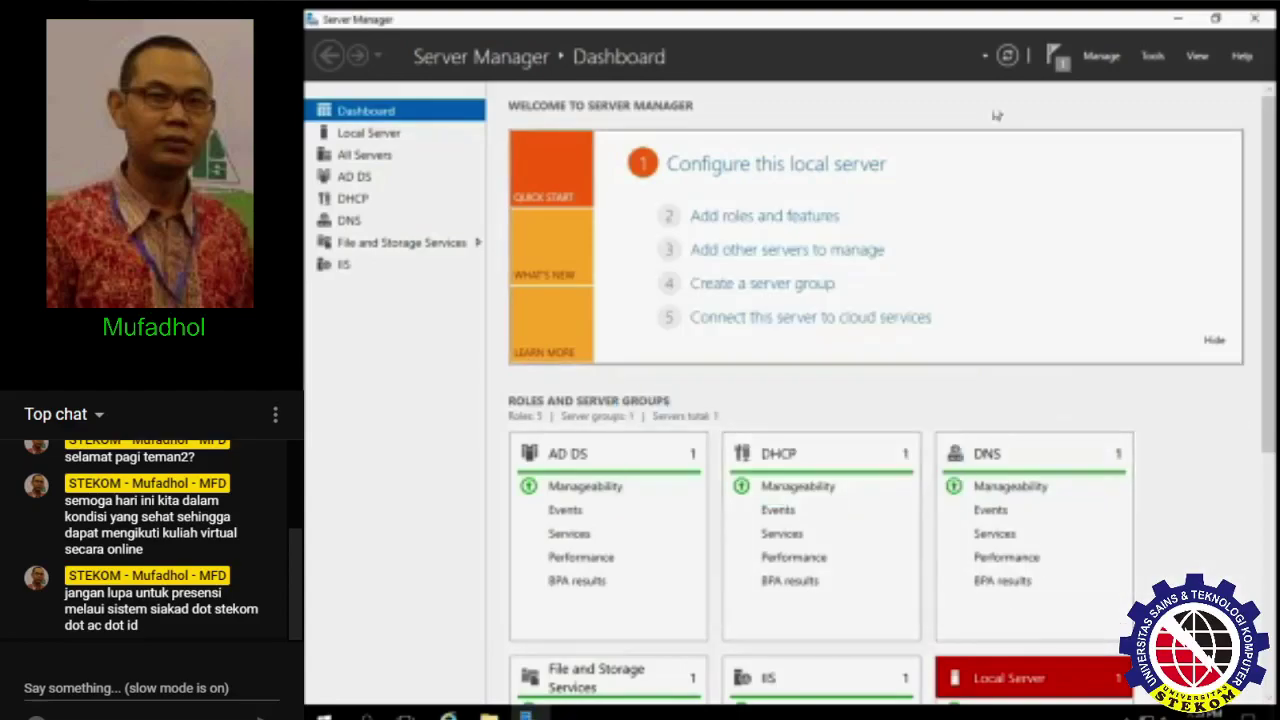
pyautogui.click(1151, 57)
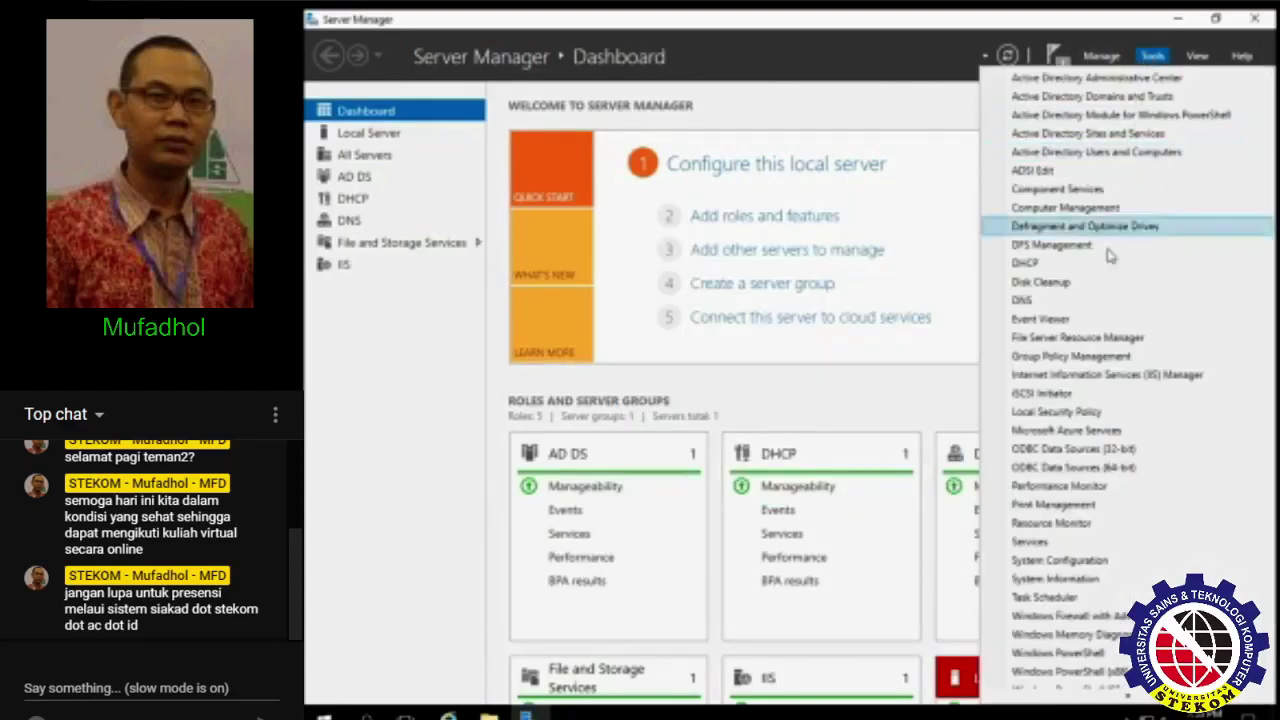
pyautogui.click(1093, 350)
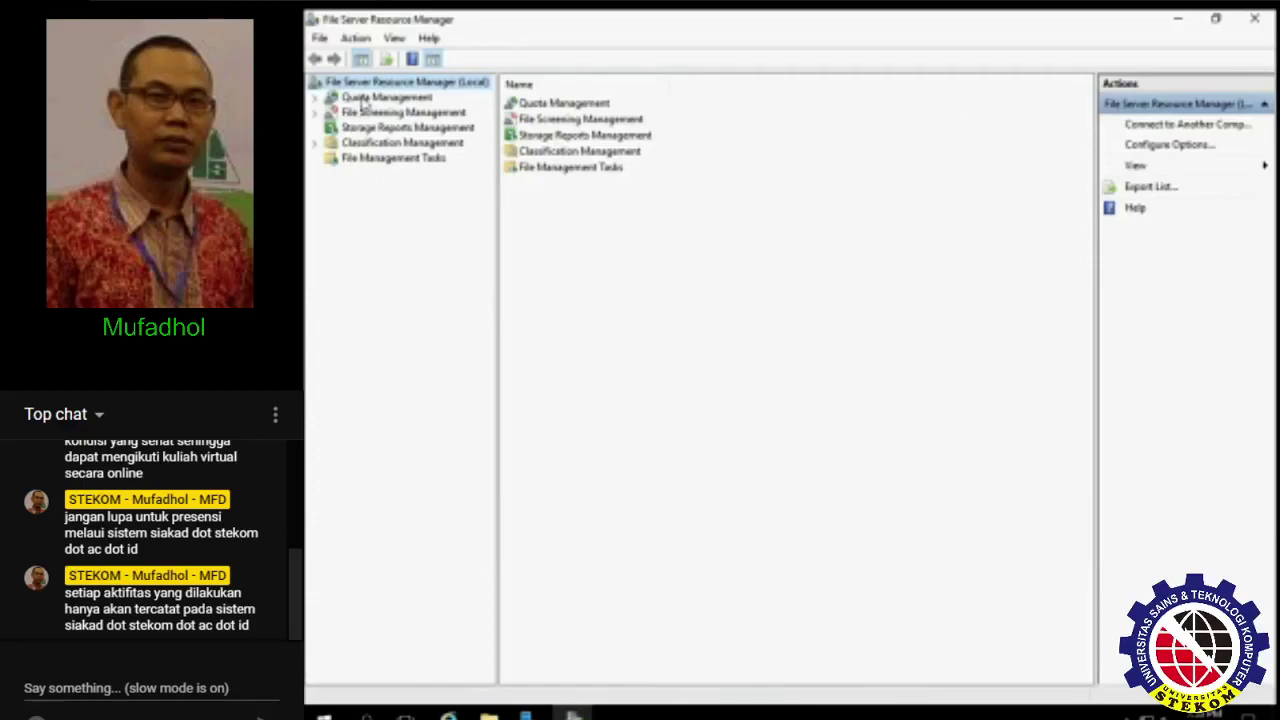
# - Expand Quota Management and browse the Quotas and Quota Templates lists
pyautogui.click(364, 100)
pyautogui.click(316, 97)
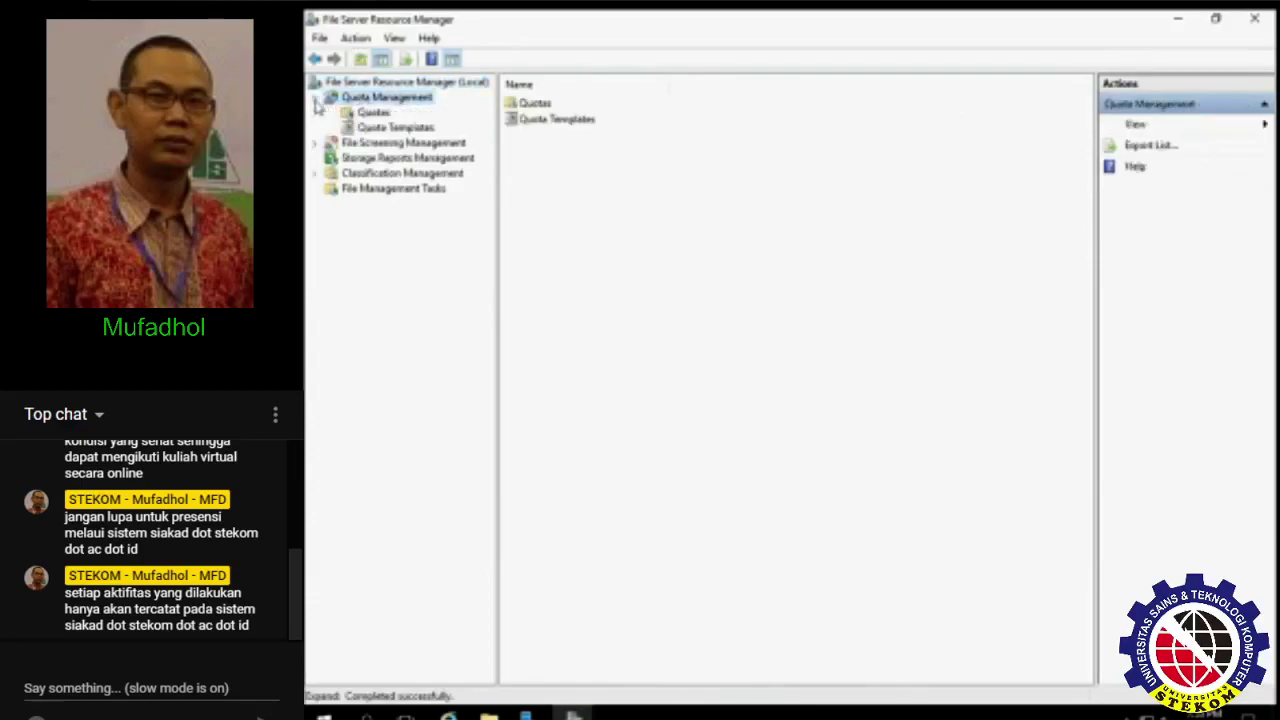
pyautogui.click(373, 114)
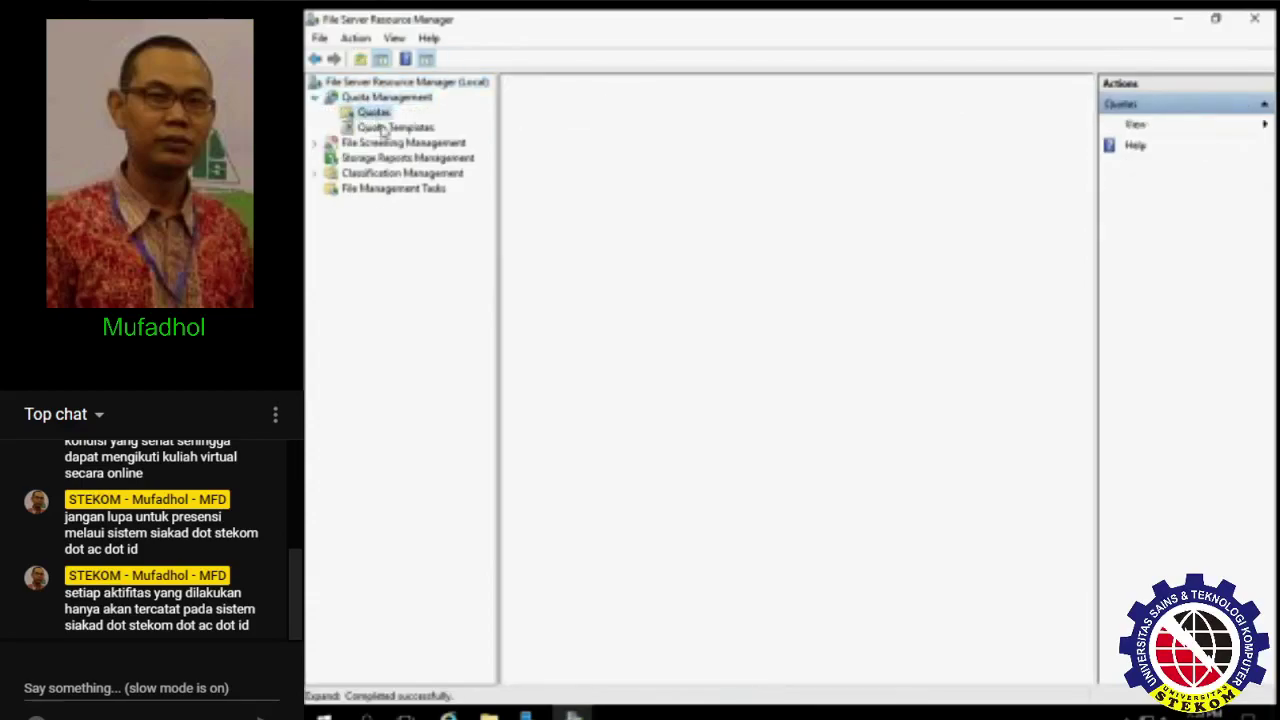
pyautogui.click(390, 128)
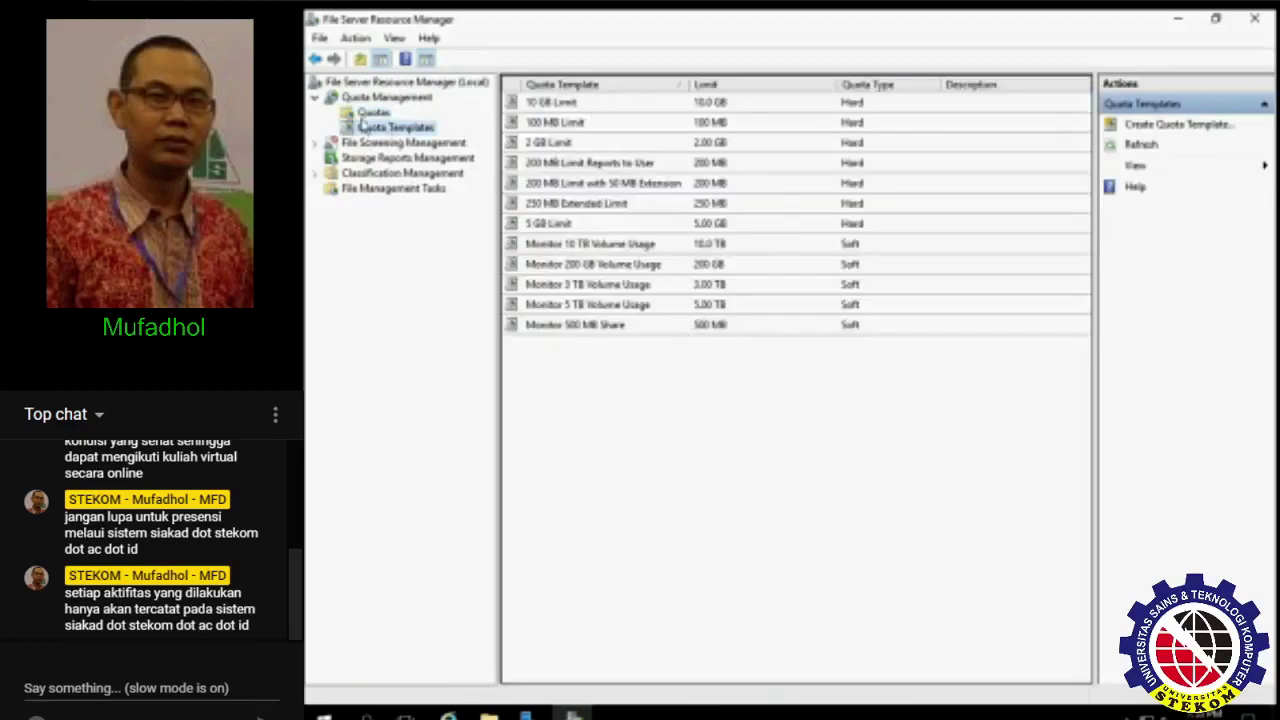
pyautogui.click(368, 114)
pyautogui.click(385, 128)
pyautogui.rightClick(595, 372)
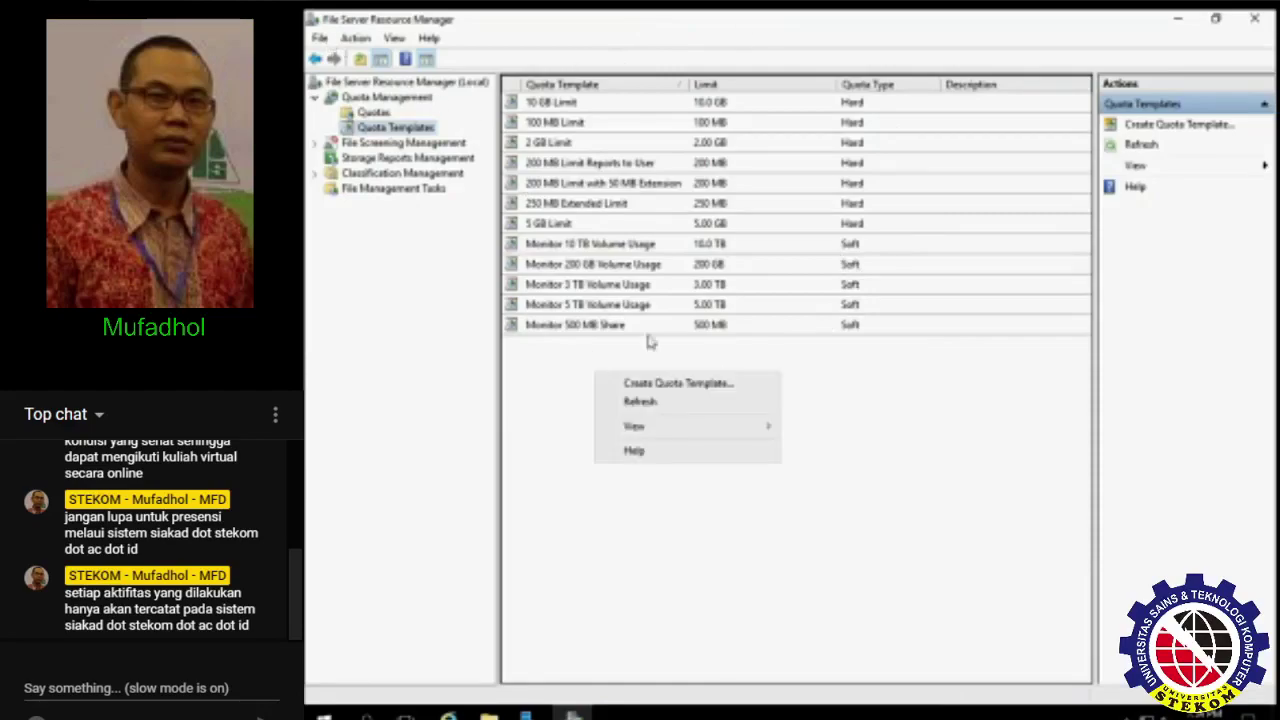
# - Start a new quota template, enter its name and description, and set a 100 MB limit
pyautogui.click(716, 385)
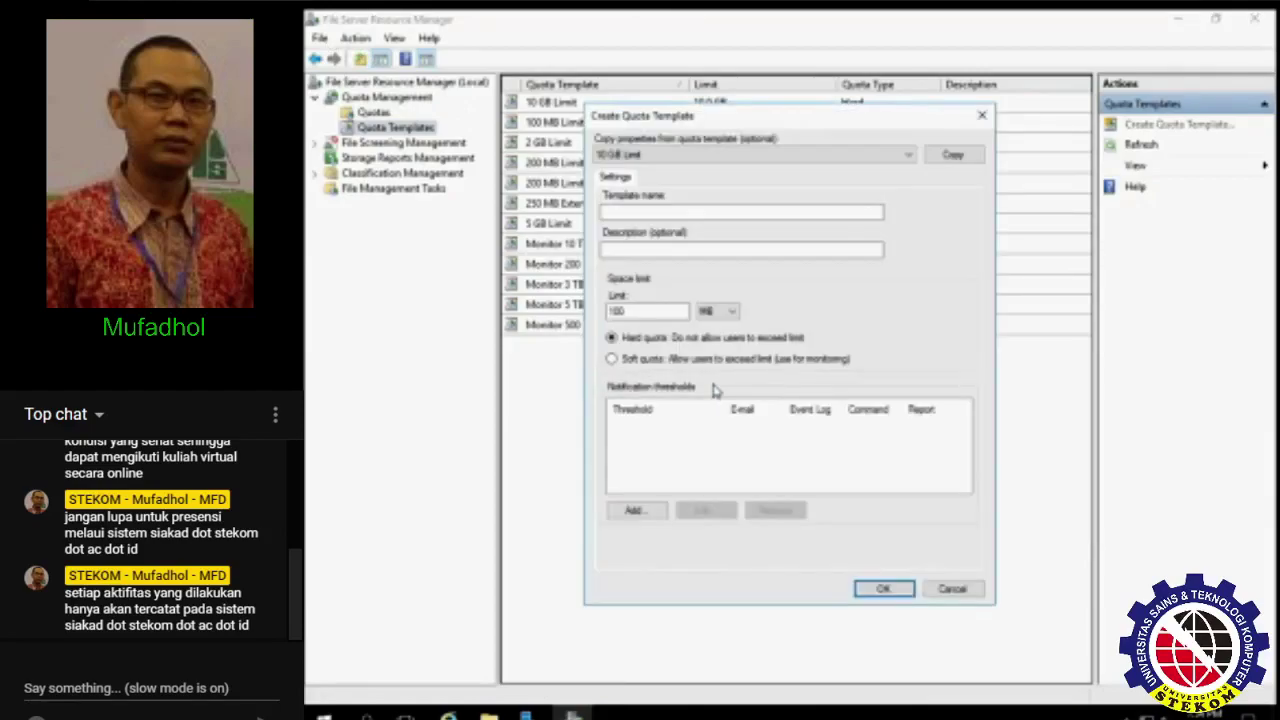
pyautogui.click(652, 212)
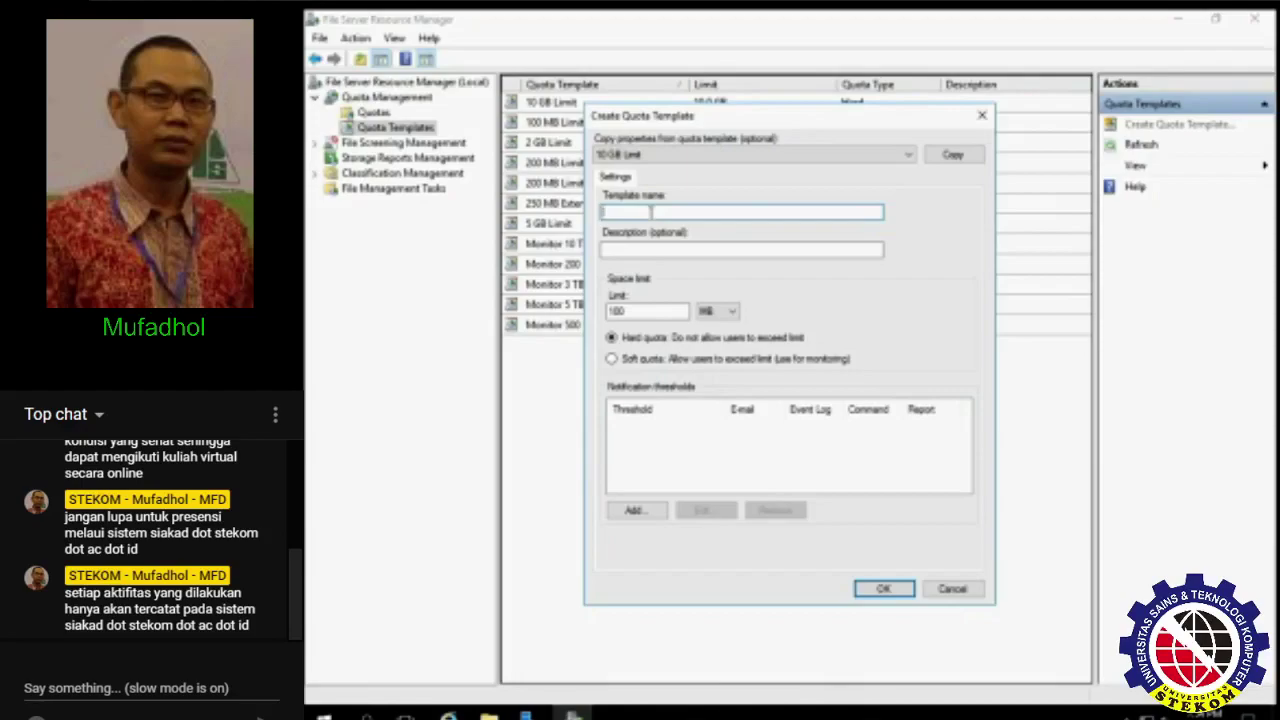
pyautogui.write('Quota Limit')
pyautogui.write('asi by Mf')
pyautogui.write('lid Umar')
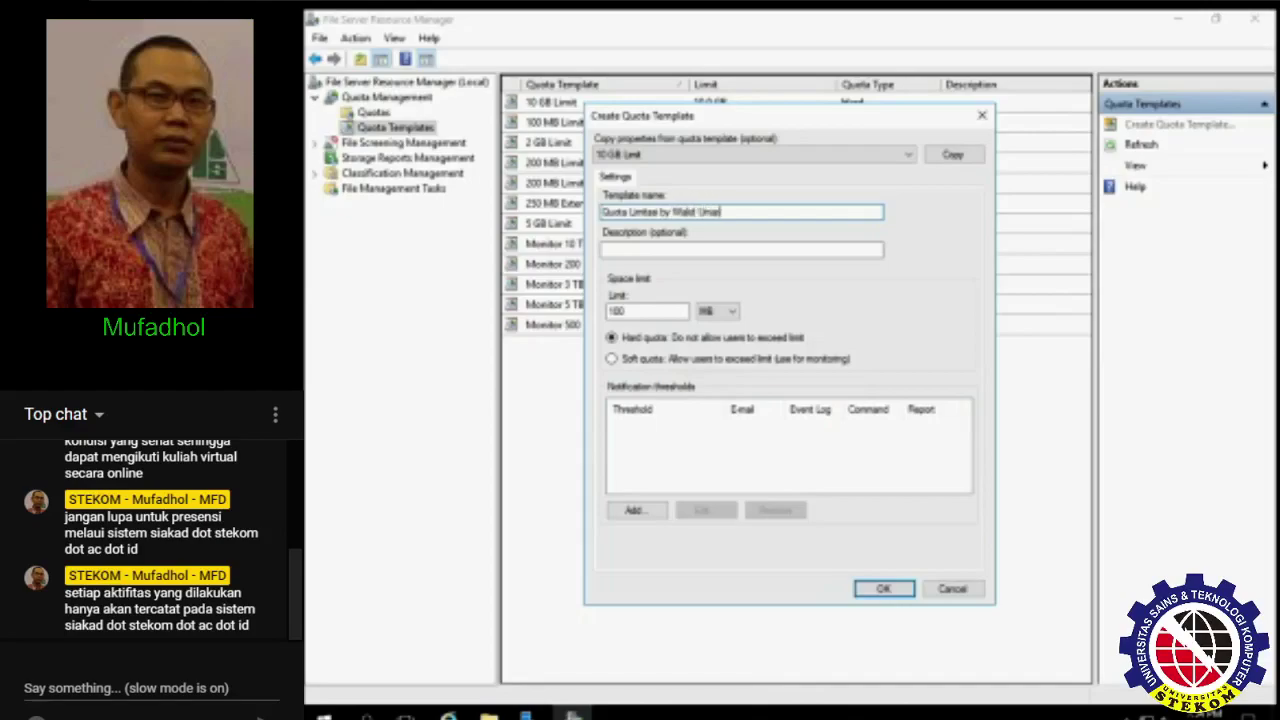
pyautogui.press('Tab')
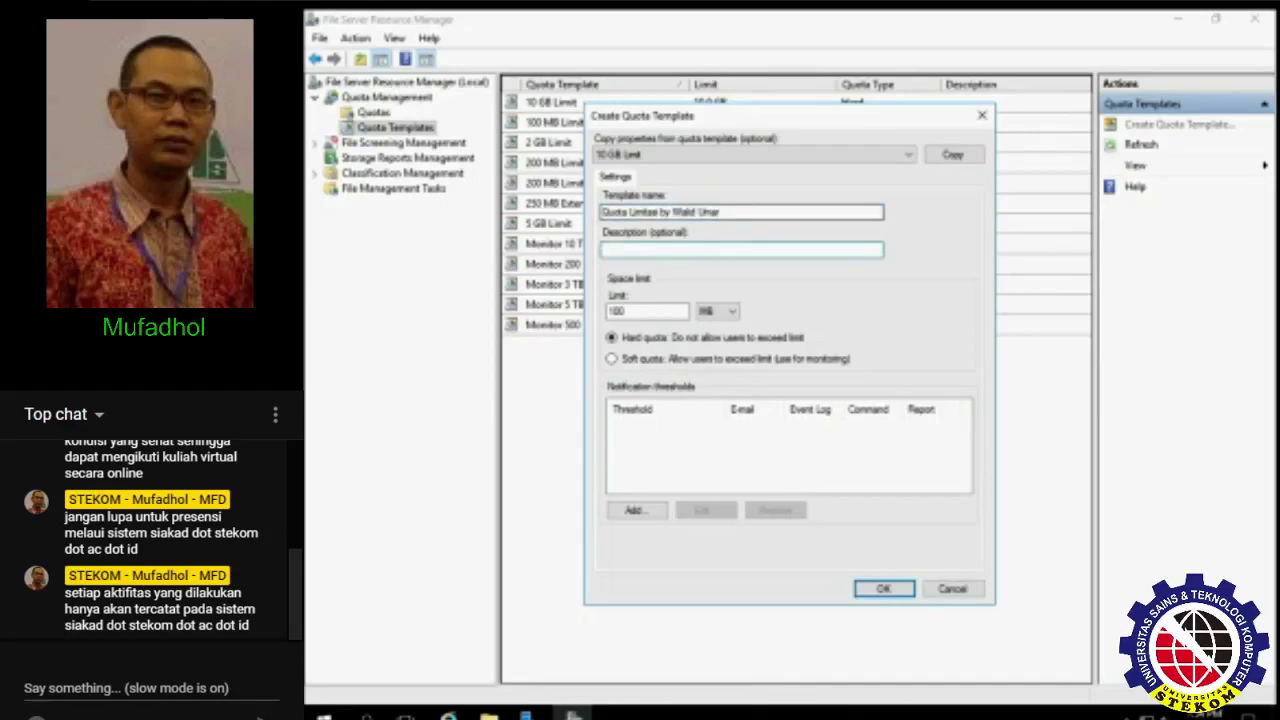
pyautogui.write('Dibu')
pyautogui.press('BackSpace')
pyautogui.doubleClick(653, 311)
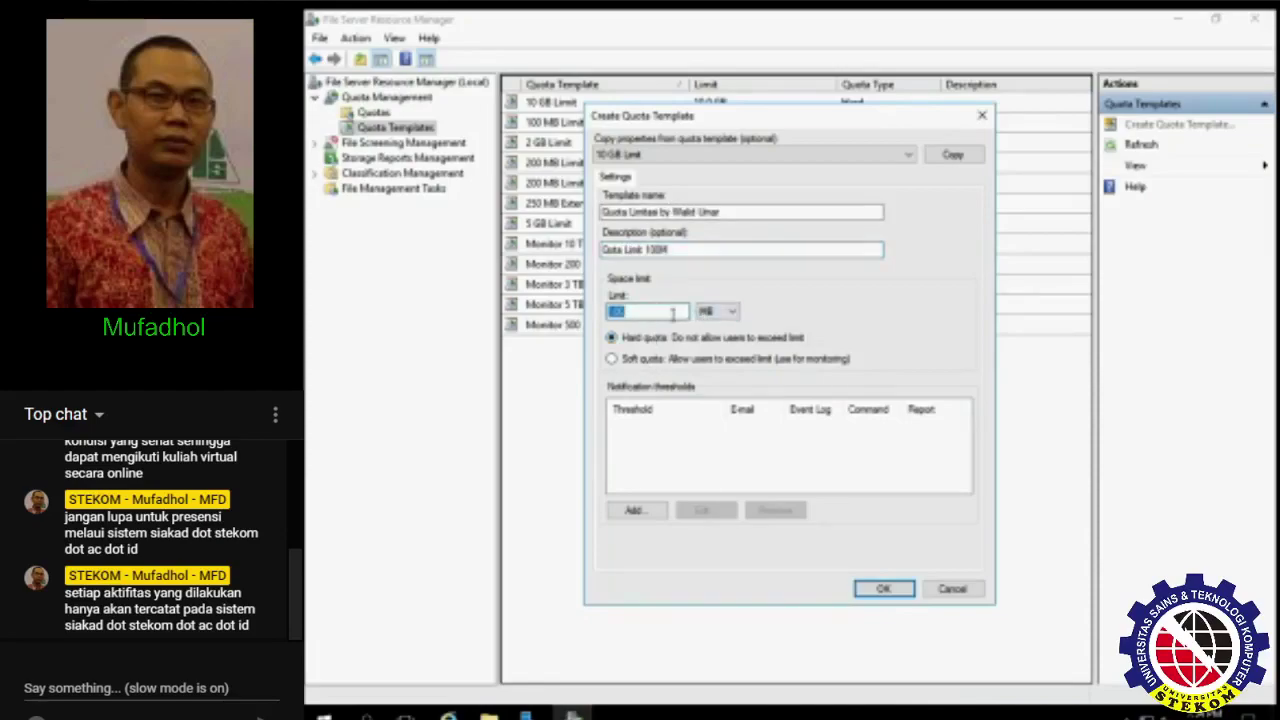
pyautogui.click(710, 313)
pyautogui.click(710, 316)
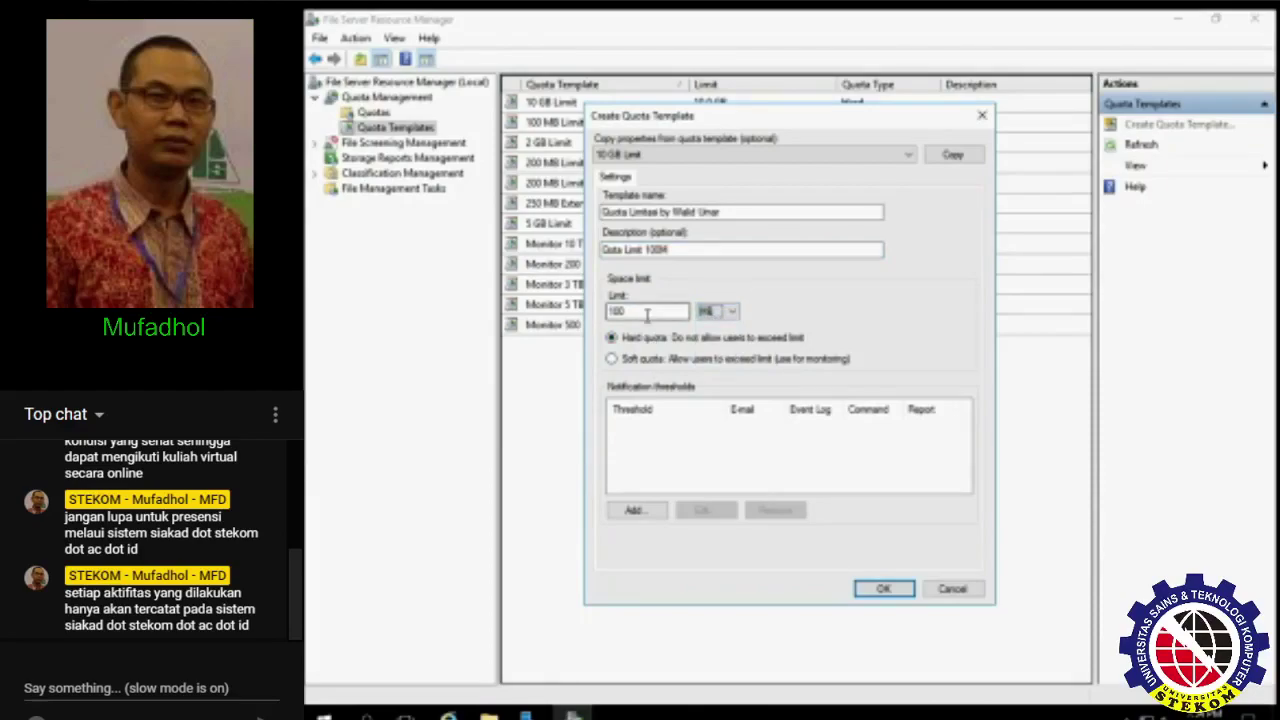
pyautogui.click(710, 313)
pyautogui.click(706, 338)
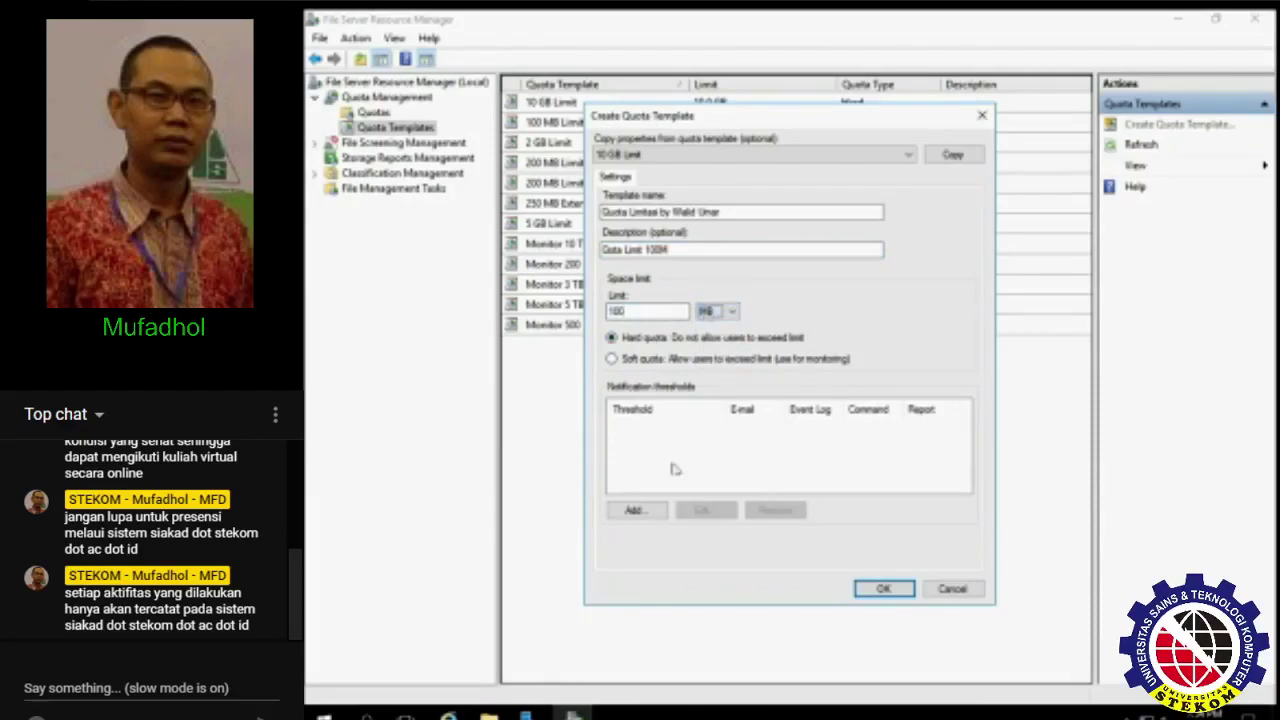
# - Review the threshold's e-mail, event log, command and report tabs, discard it, and save the template
pyautogui.click(631, 513)
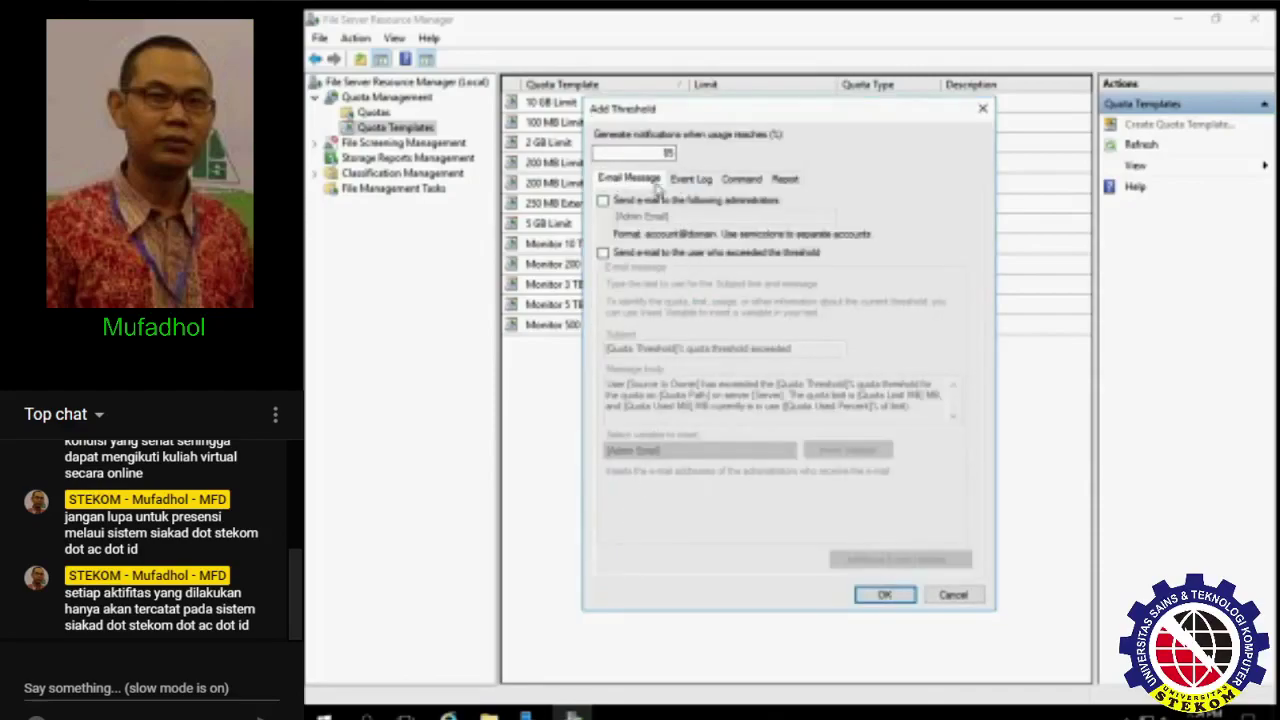
pyautogui.click(689, 180)
pyautogui.click(731, 180)
pyautogui.click(613, 180)
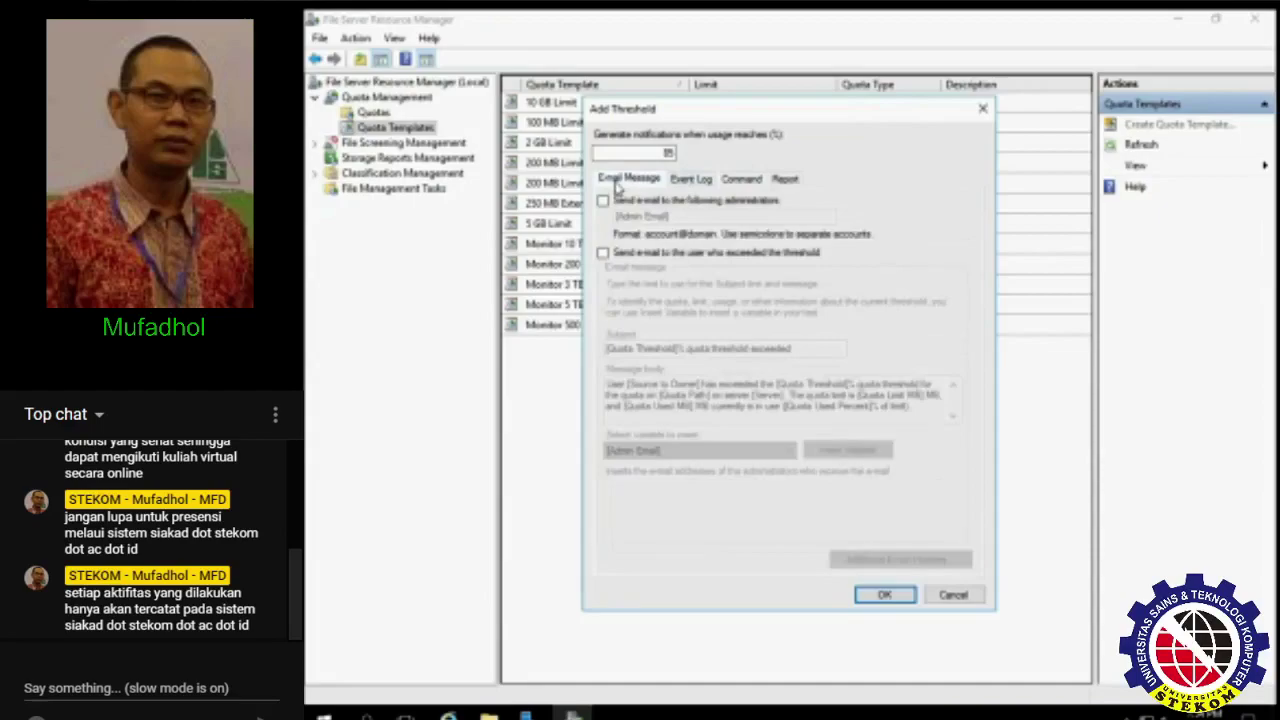
pyautogui.click(691, 182)
pyautogui.click(743, 181)
pyautogui.click(785, 180)
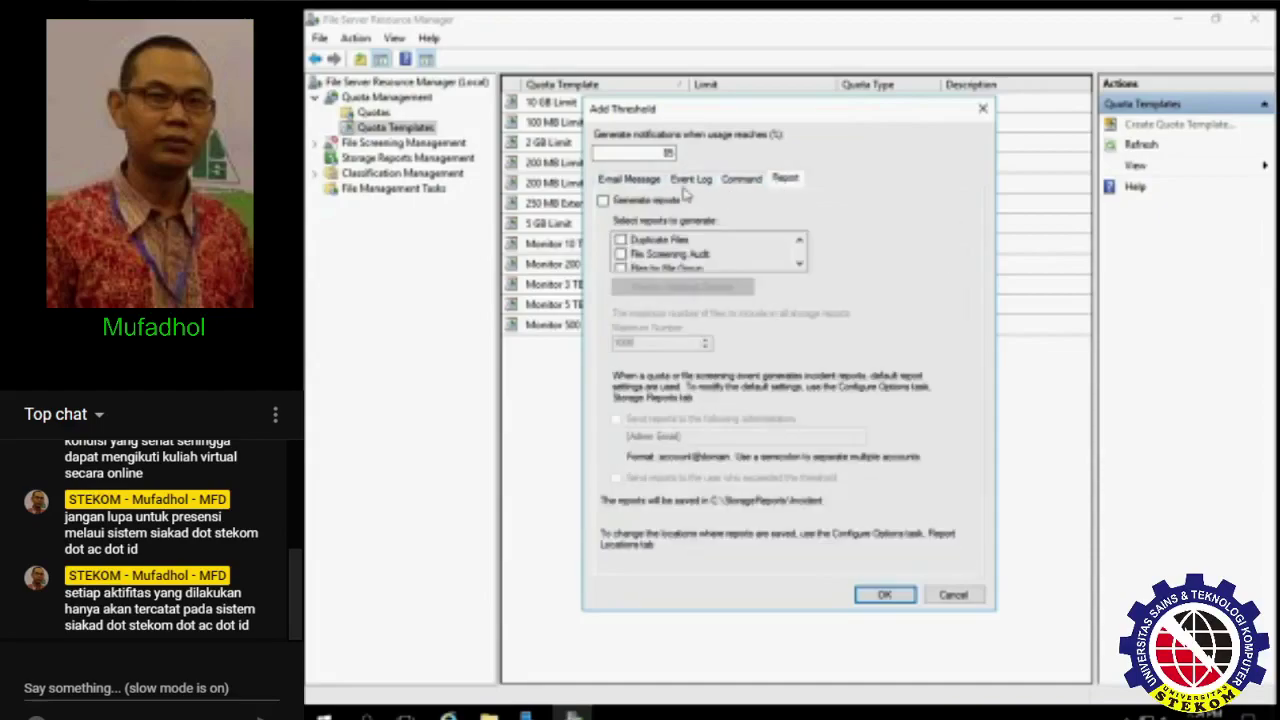
pyautogui.click(640, 180)
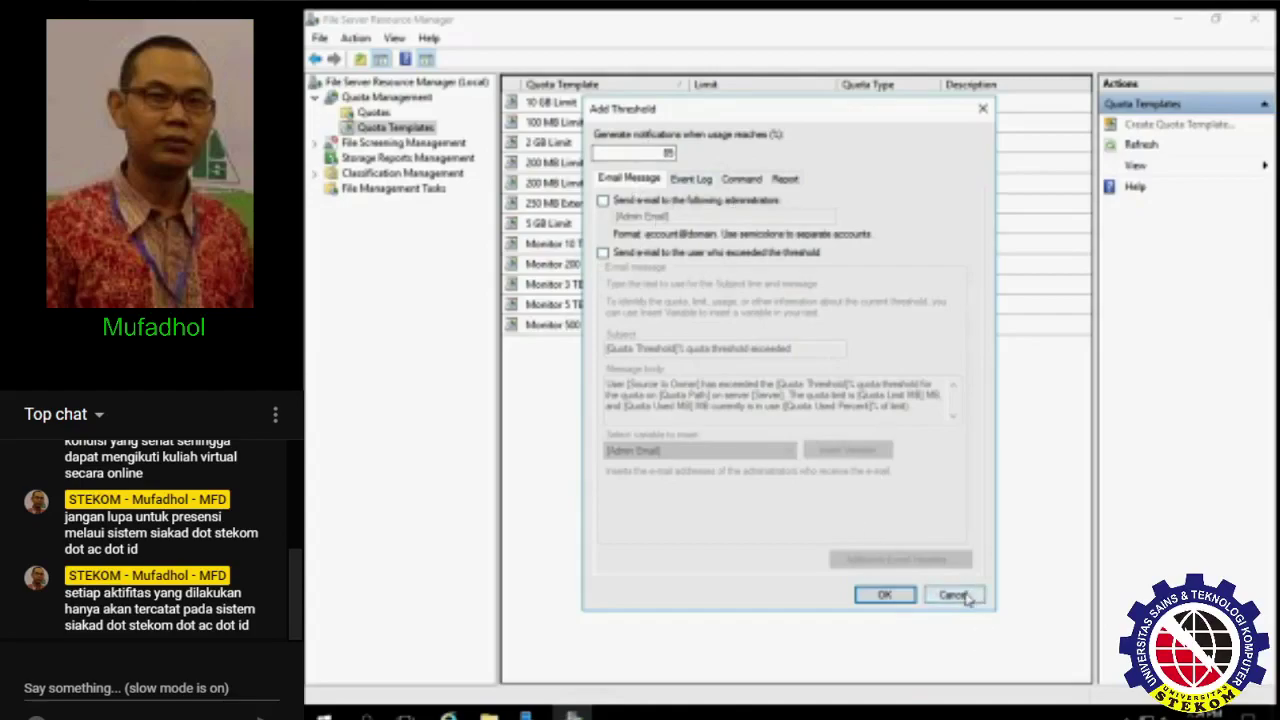
pyautogui.click(952, 595)
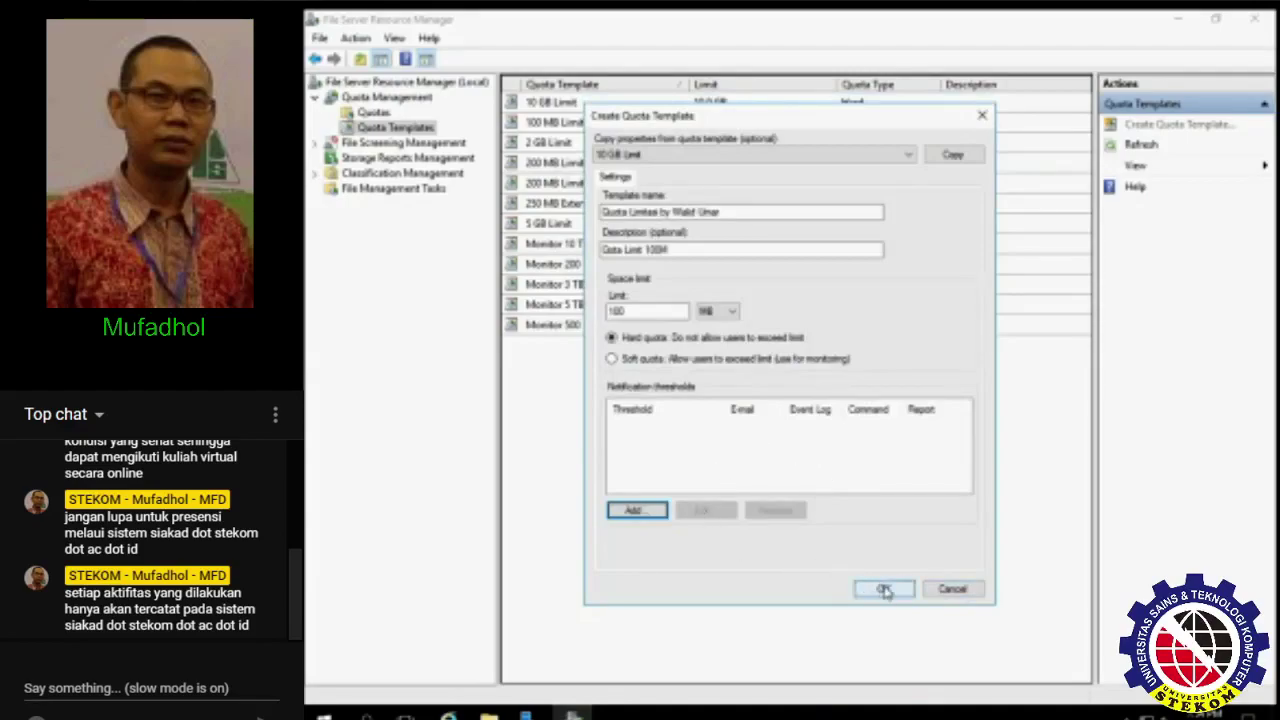
pyautogui.click(885, 590)
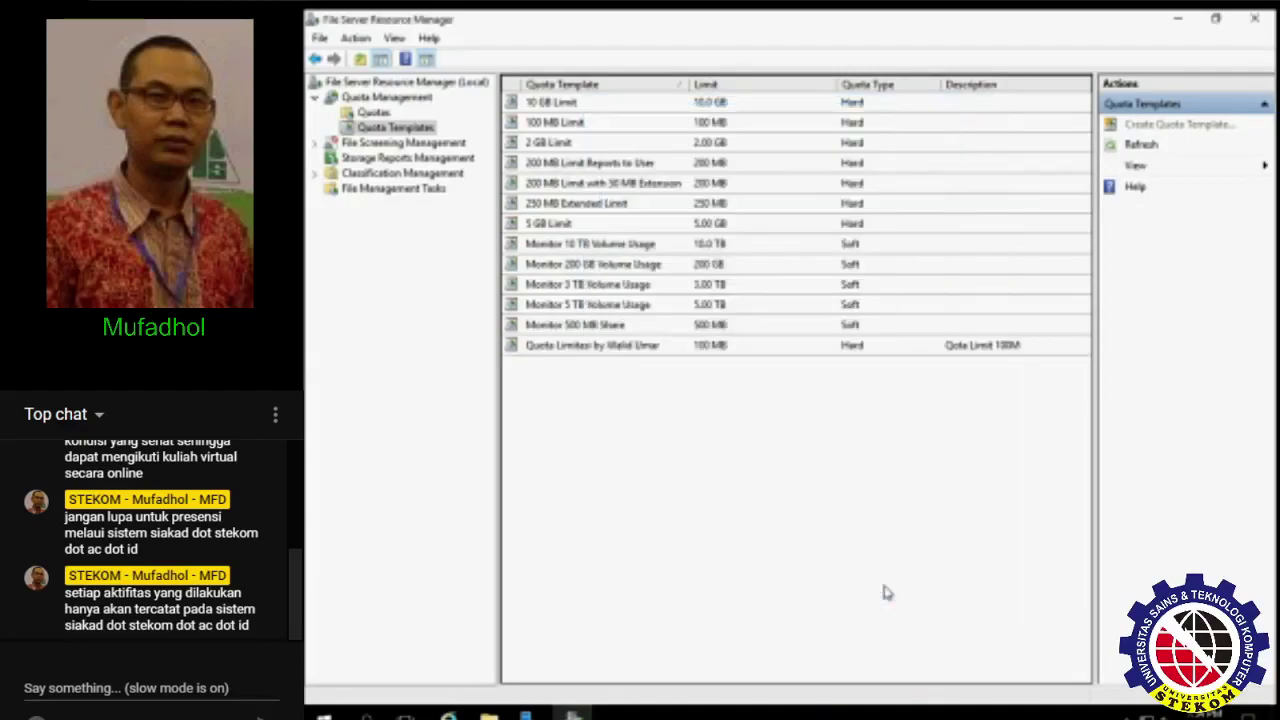
# - Begin a new quota whose path is a newly created Desktop folder named My_Document
pyautogui.click(919, 351)
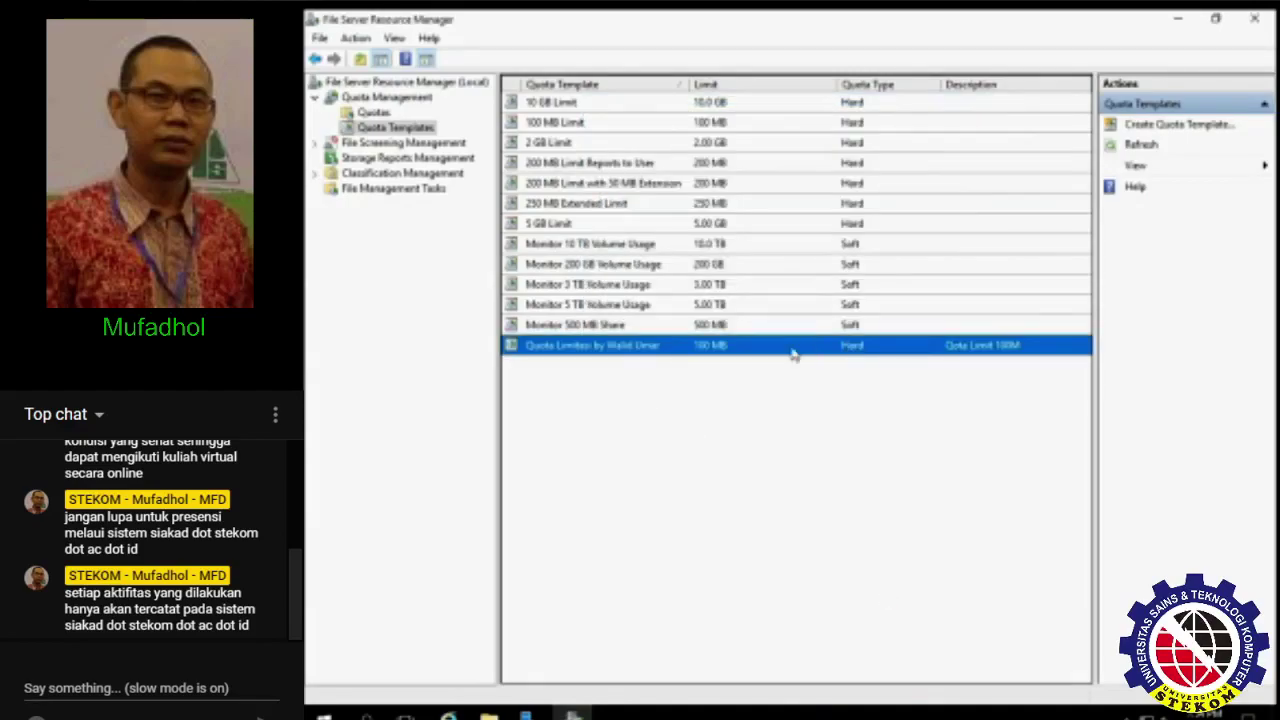
pyautogui.click(678, 368)
pyautogui.click(374, 113)
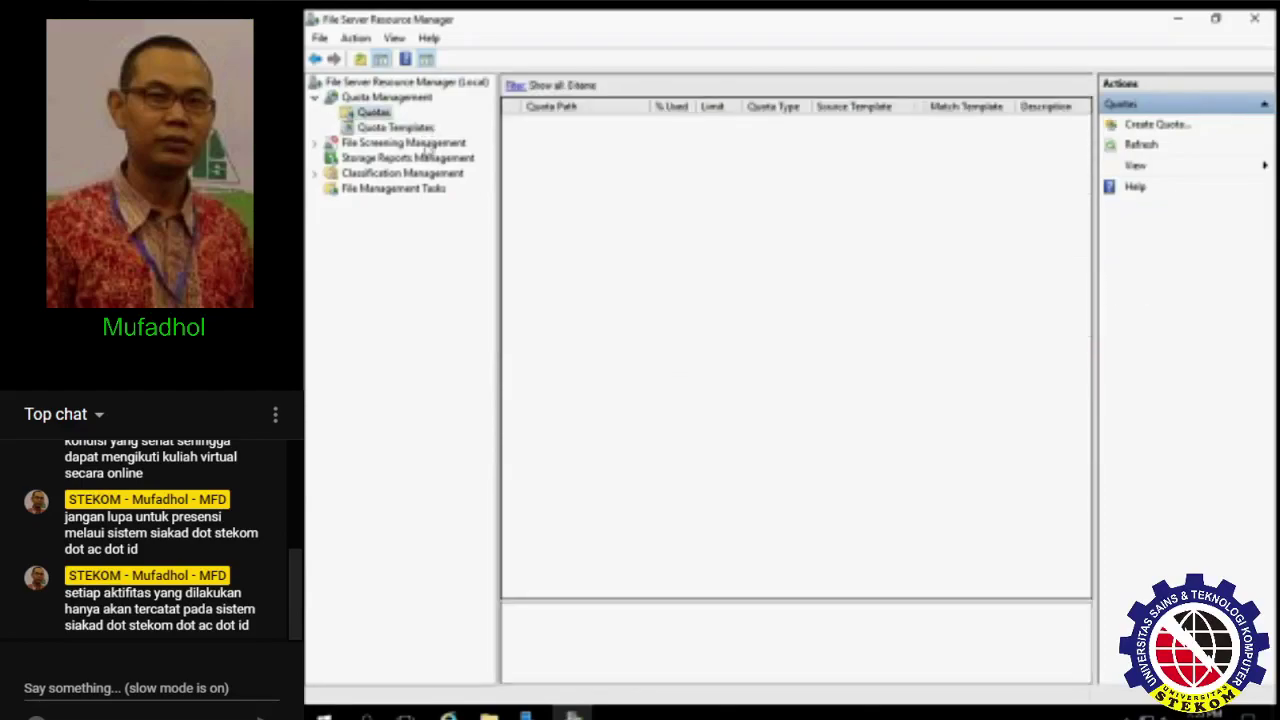
pyautogui.rightClick(566, 215)
pyautogui.click(590, 221)
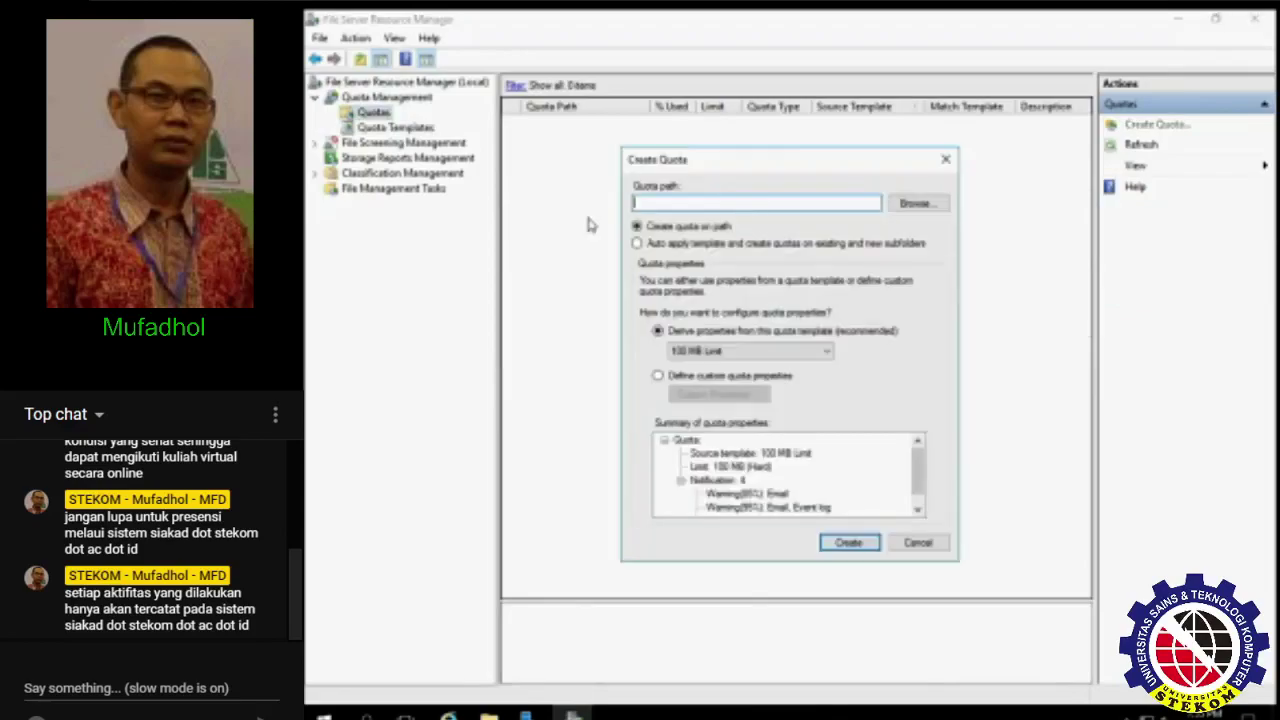
pyautogui.click(918, 202)
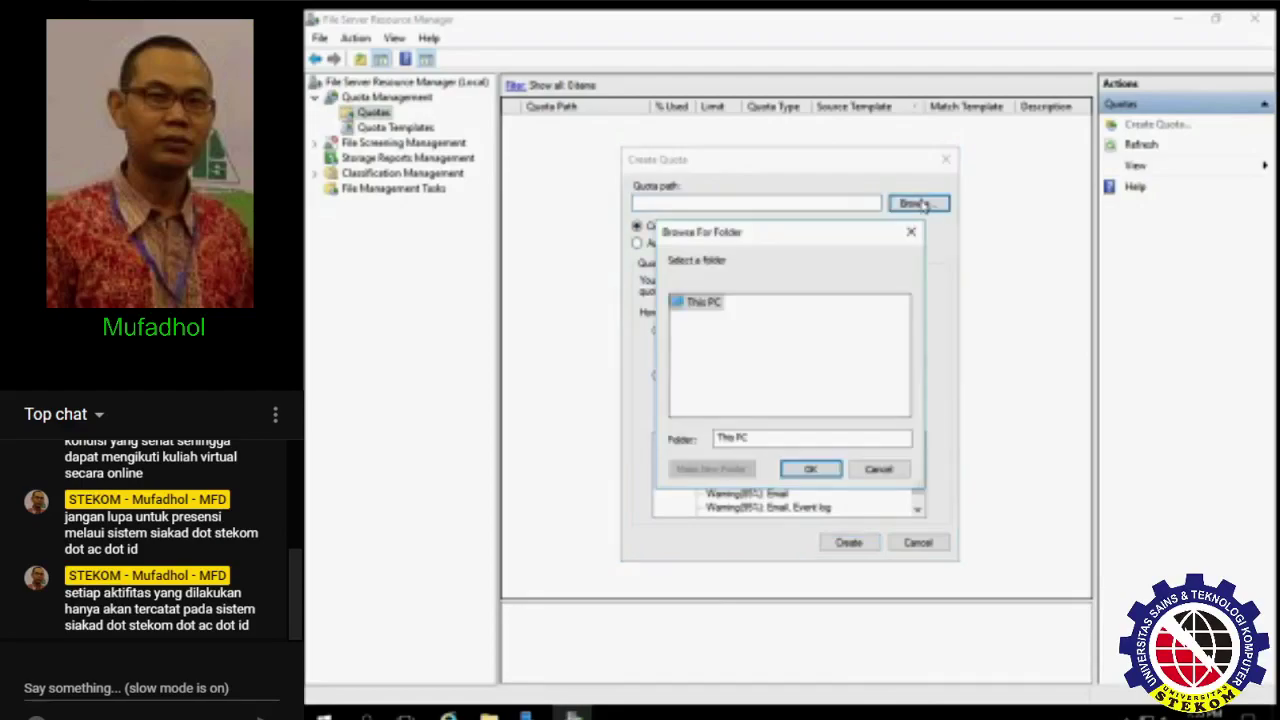
pyautogui.click(717, 322)
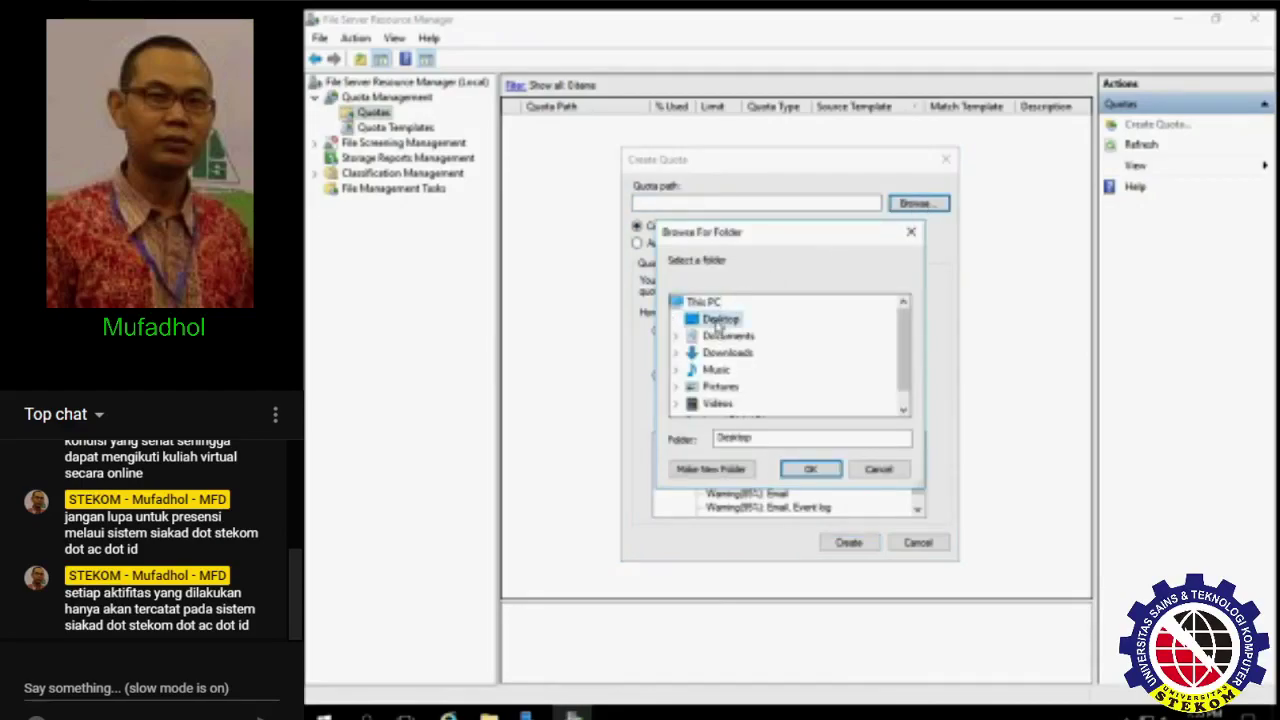
pyautogui.click(720, 470)
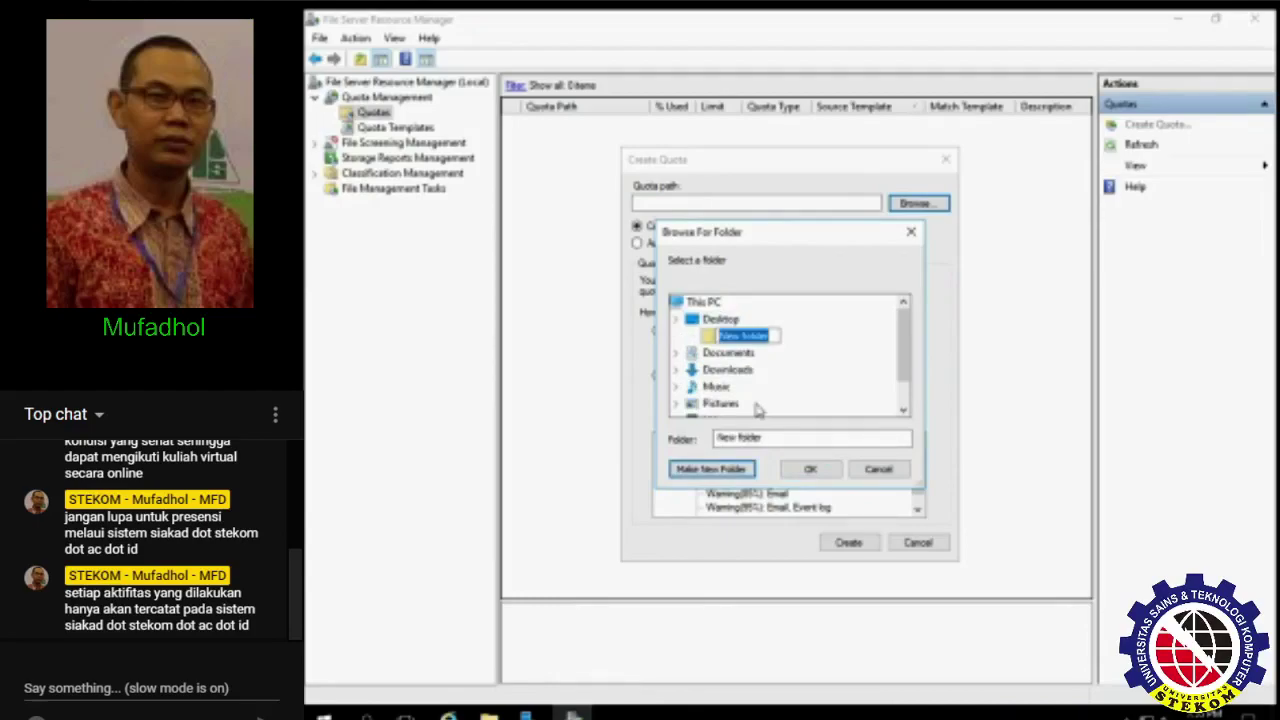
pyautogui.write('My Do')
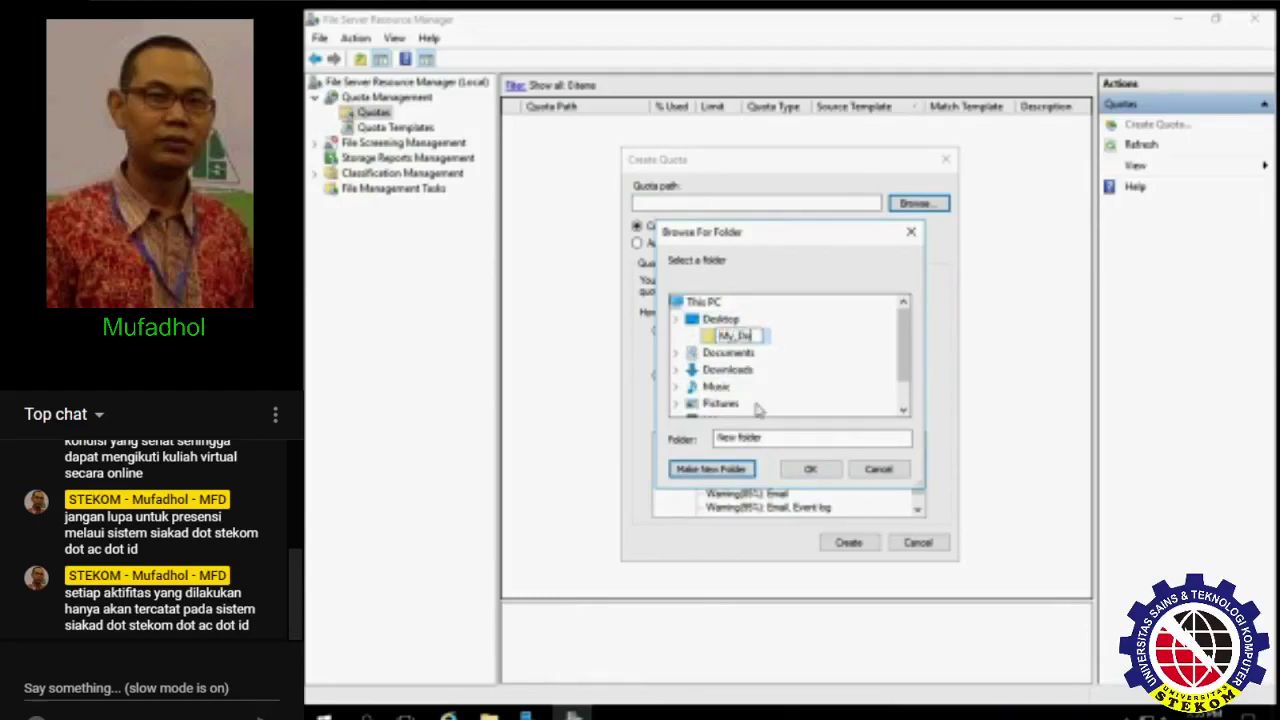
pyautogui.write('cument')
pyautogui.press('Return')
pyautogui.click(808, 469)
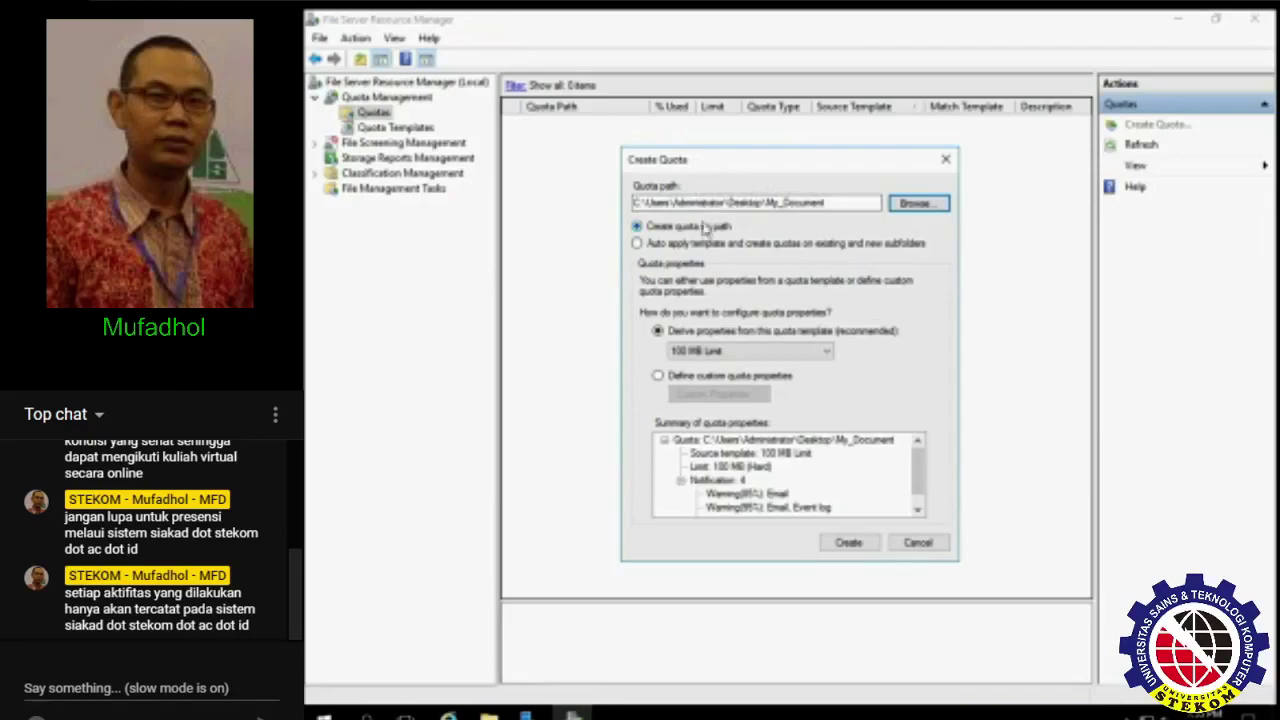
# - Base the quota on the custom 100 MB template, create it, and refresh the quota list
pyautogui.click(708, 352)
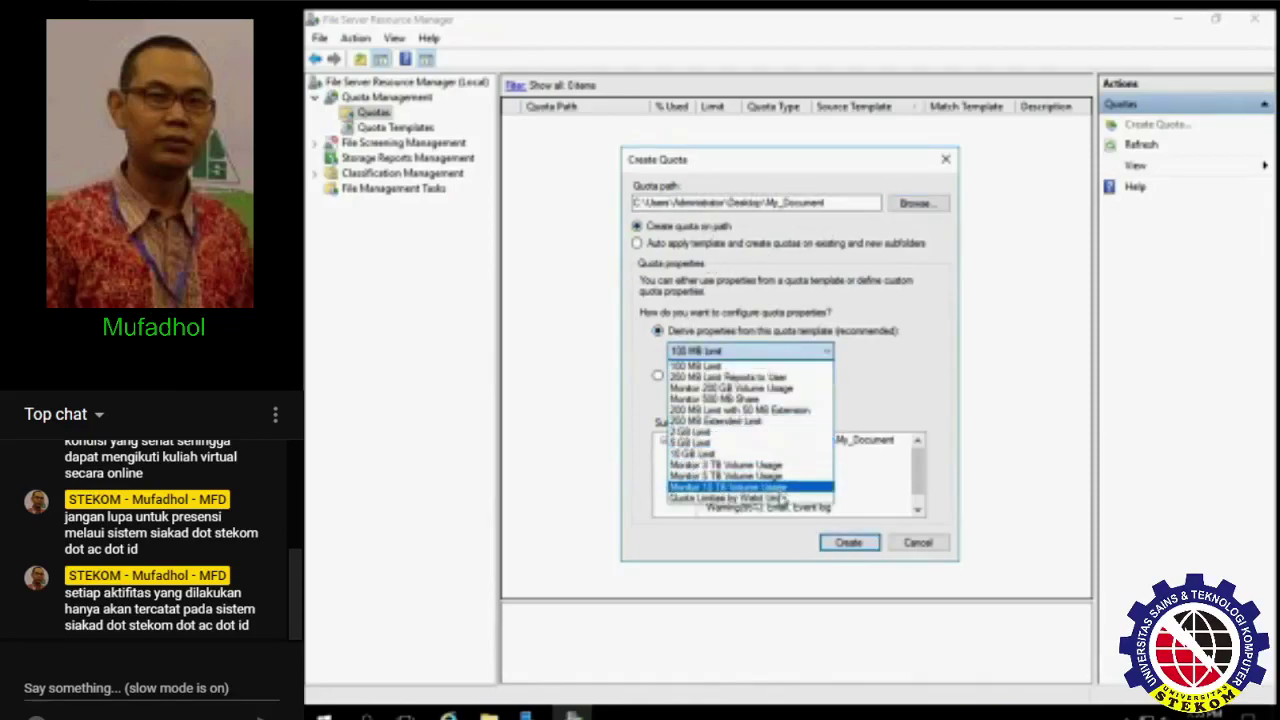
pyautogui.click(778, 498)
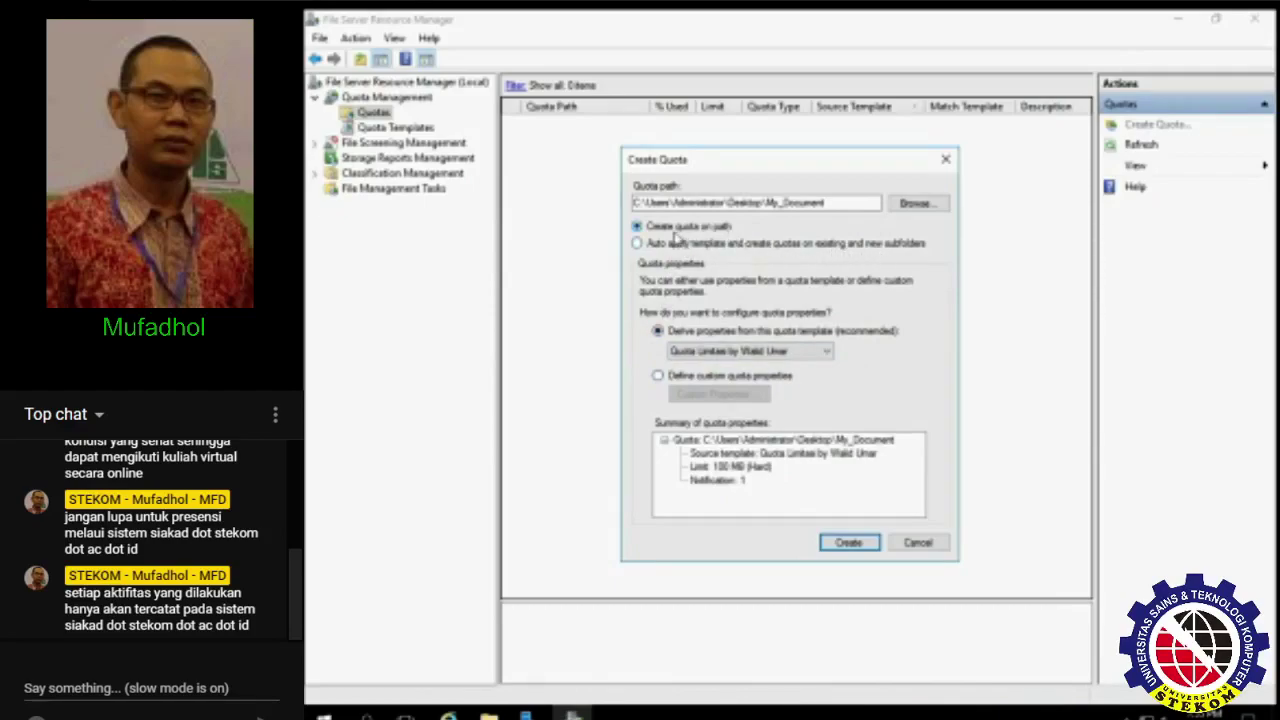
pyautogui.click(848, 543)
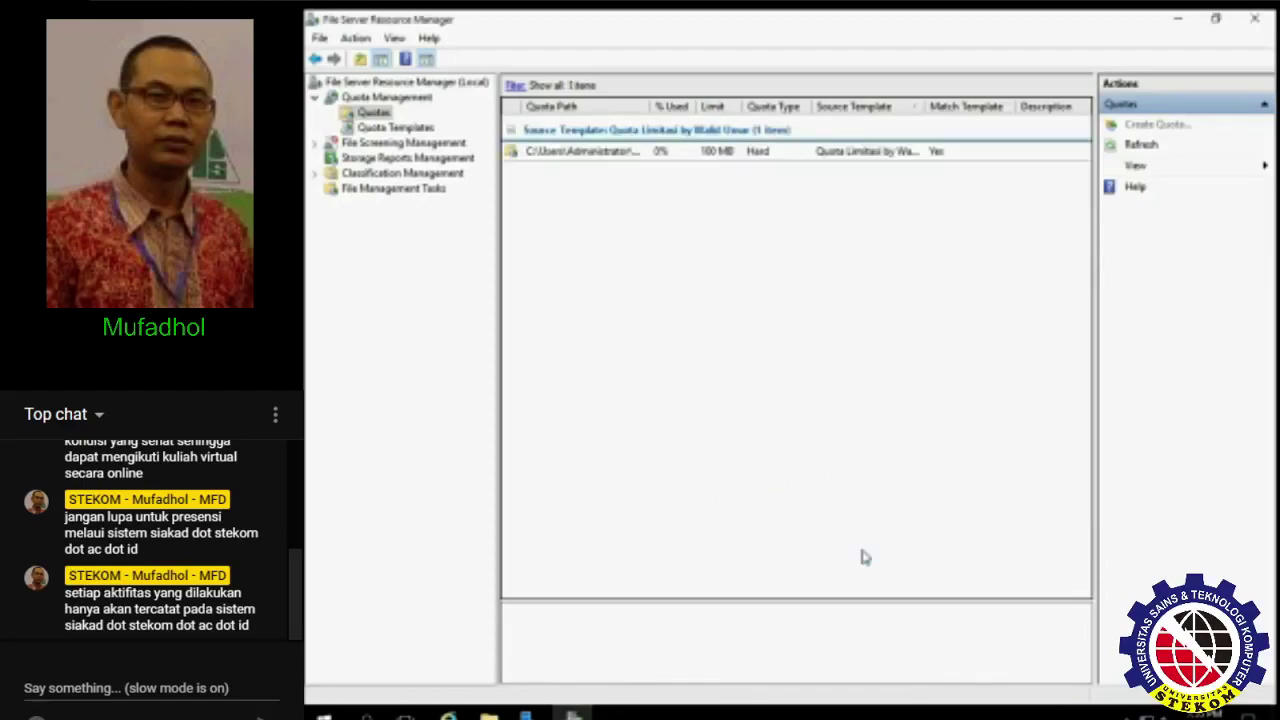
pyautogui.click(1145, 146)
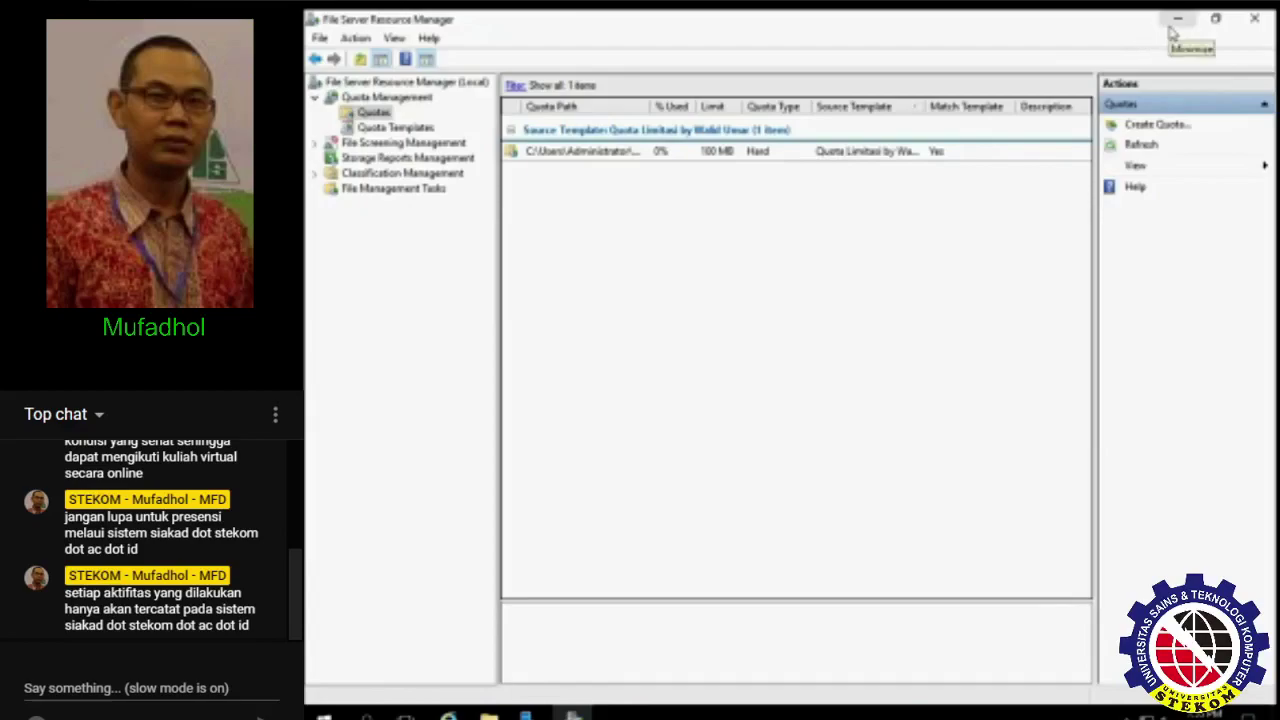
pyautogui.click(1172, 32)
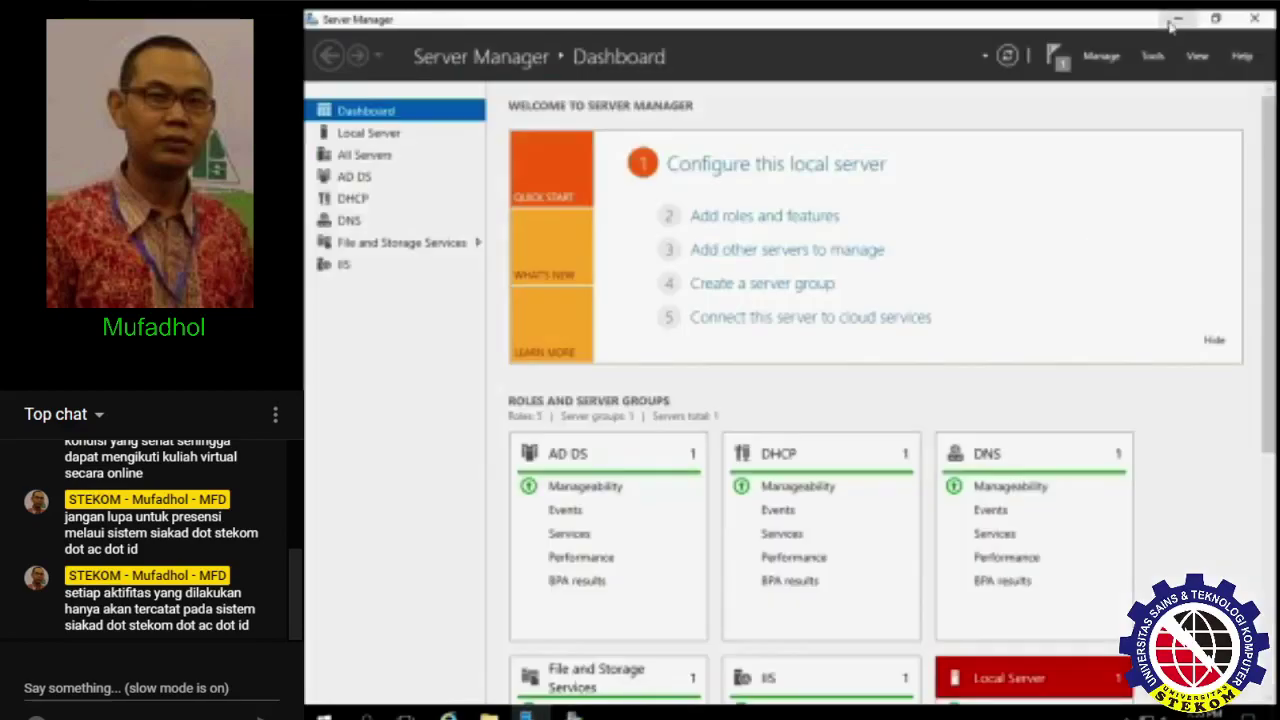
pyautogui.click(1175, 20)
pyautogui.click(332, 130)
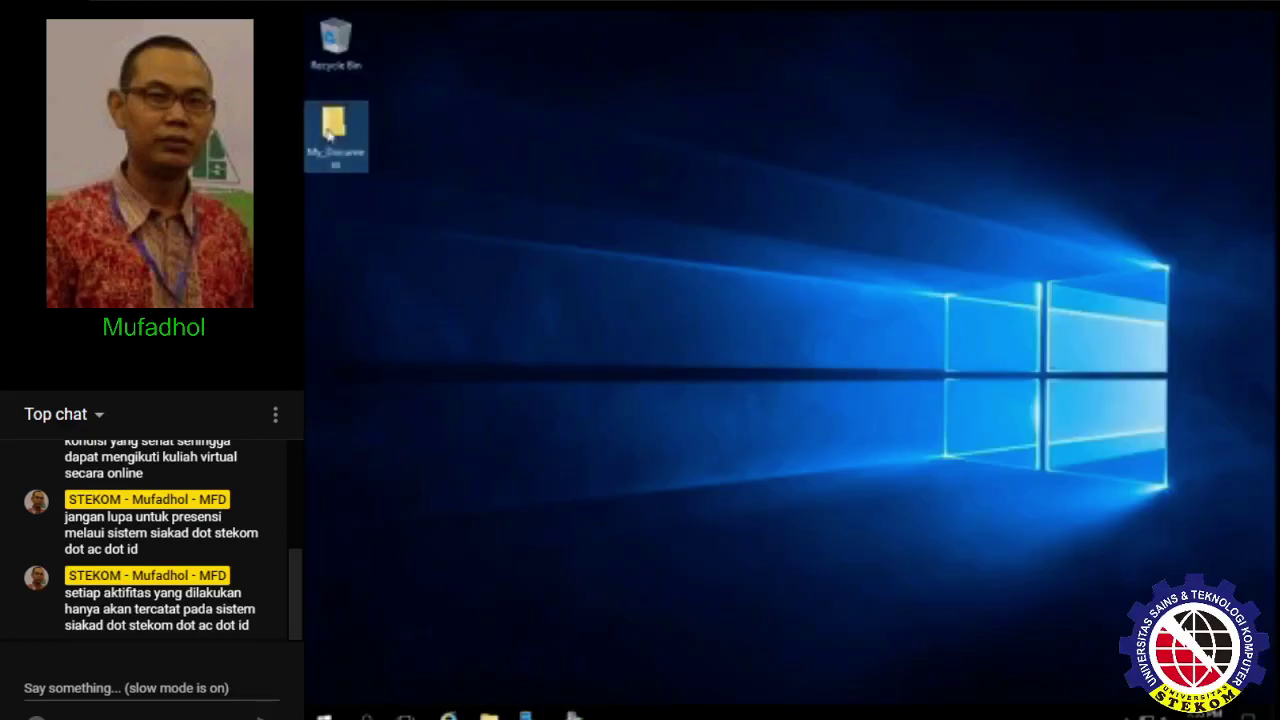
pyautogui.click(392, 155)
pyautogui.doubleClick(340, 125)
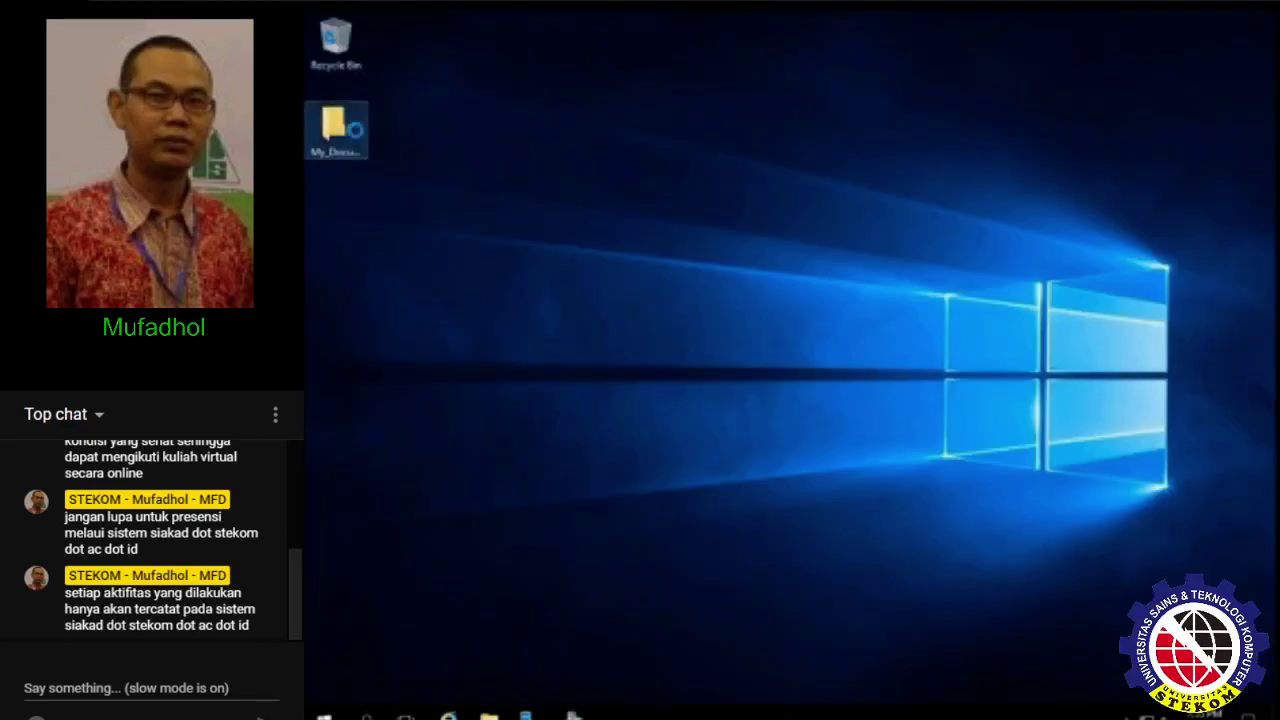
pyautogui.rightClick(357, 130)
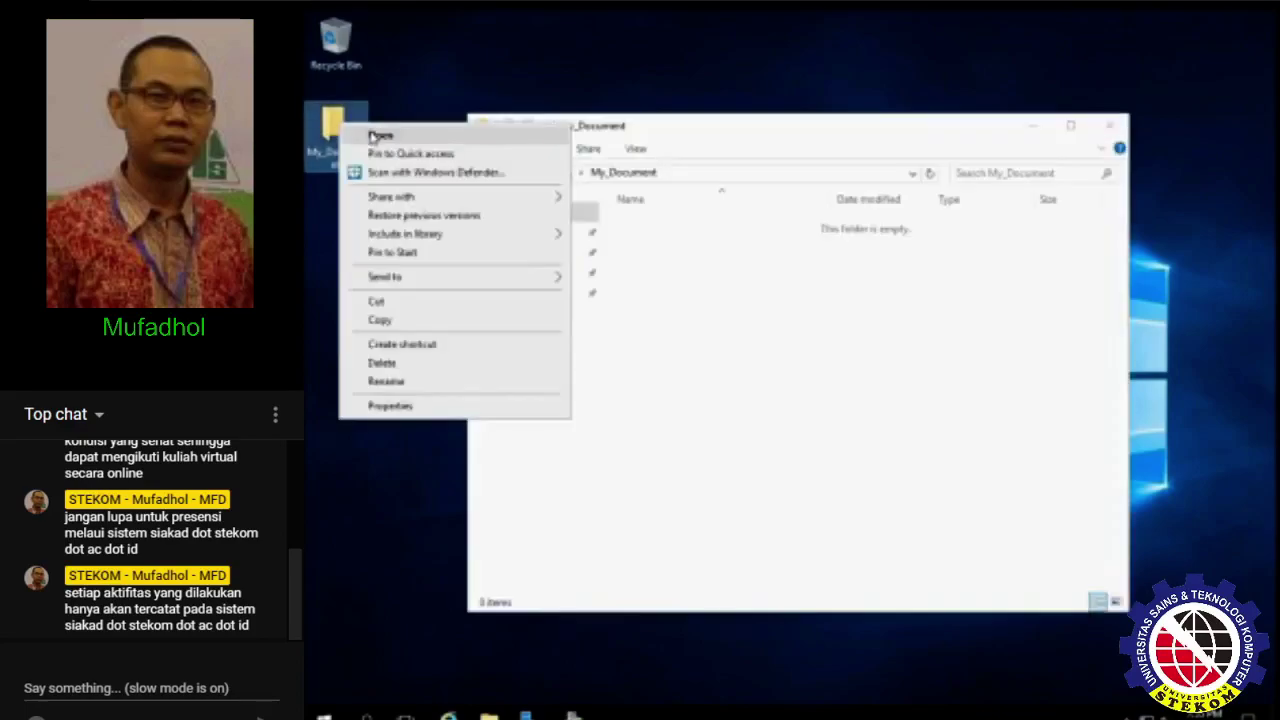
pyautogui.click(903, 117)
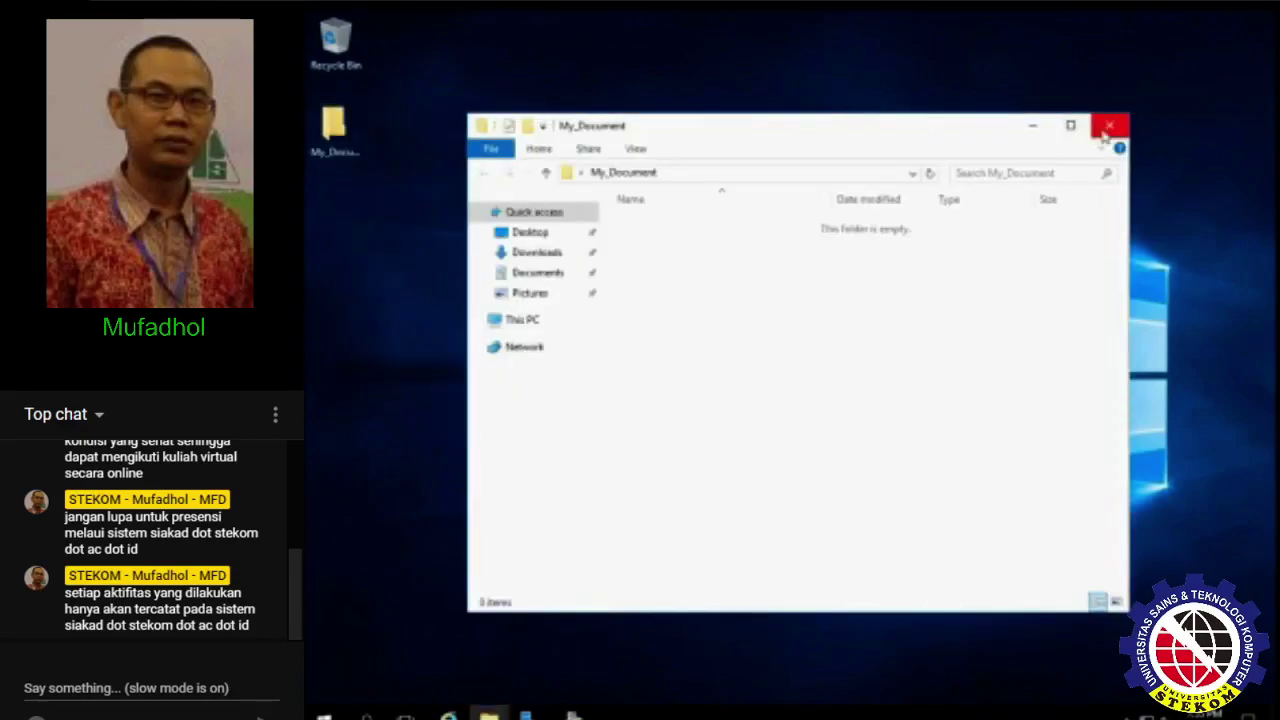
pyautogui.click(1109, 125)
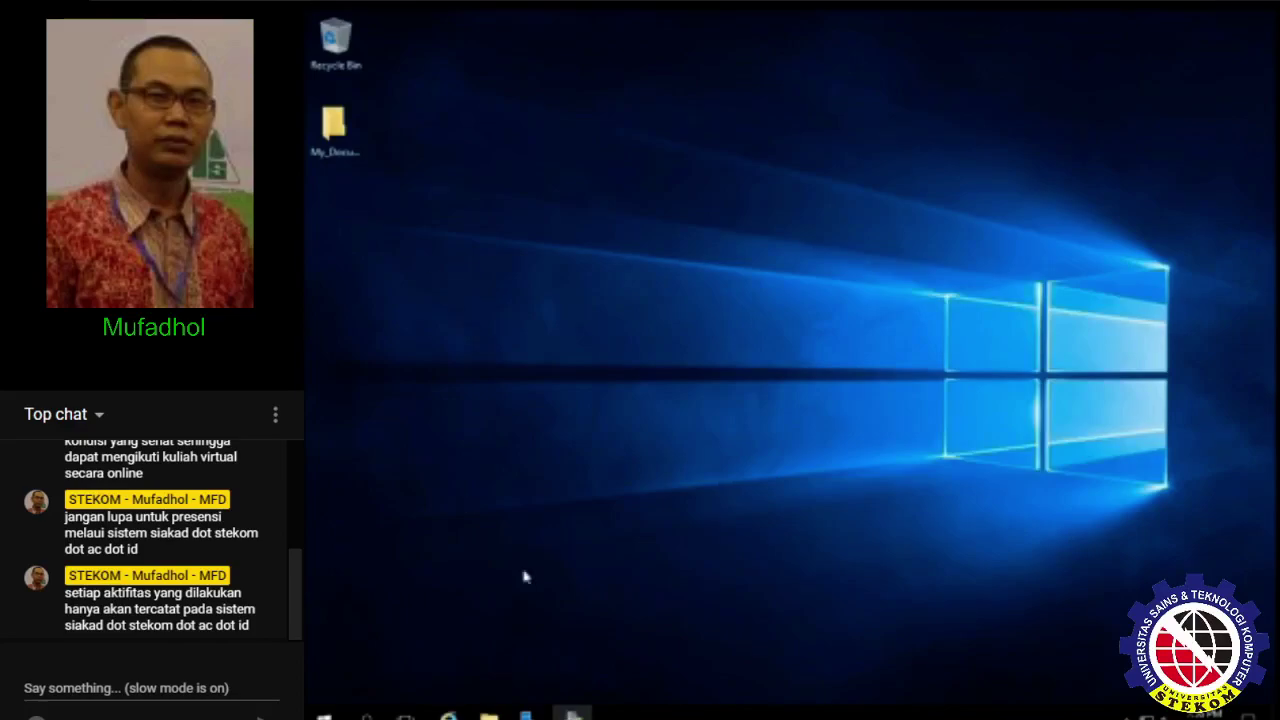
# - Locate and select explorer.exe in the C:\Windows folder
pyautogui.click(574, 714)
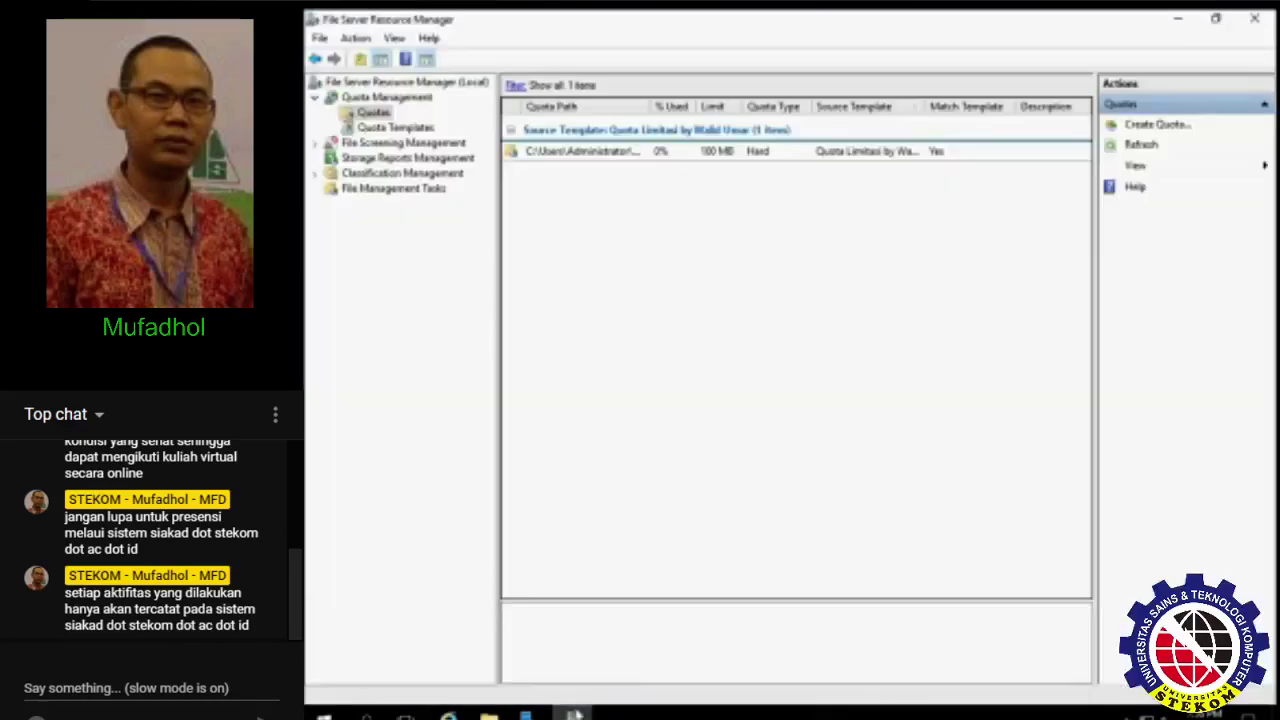
pyautogui.click(574, 714)
pyautogui.doubleClick(333, 125)
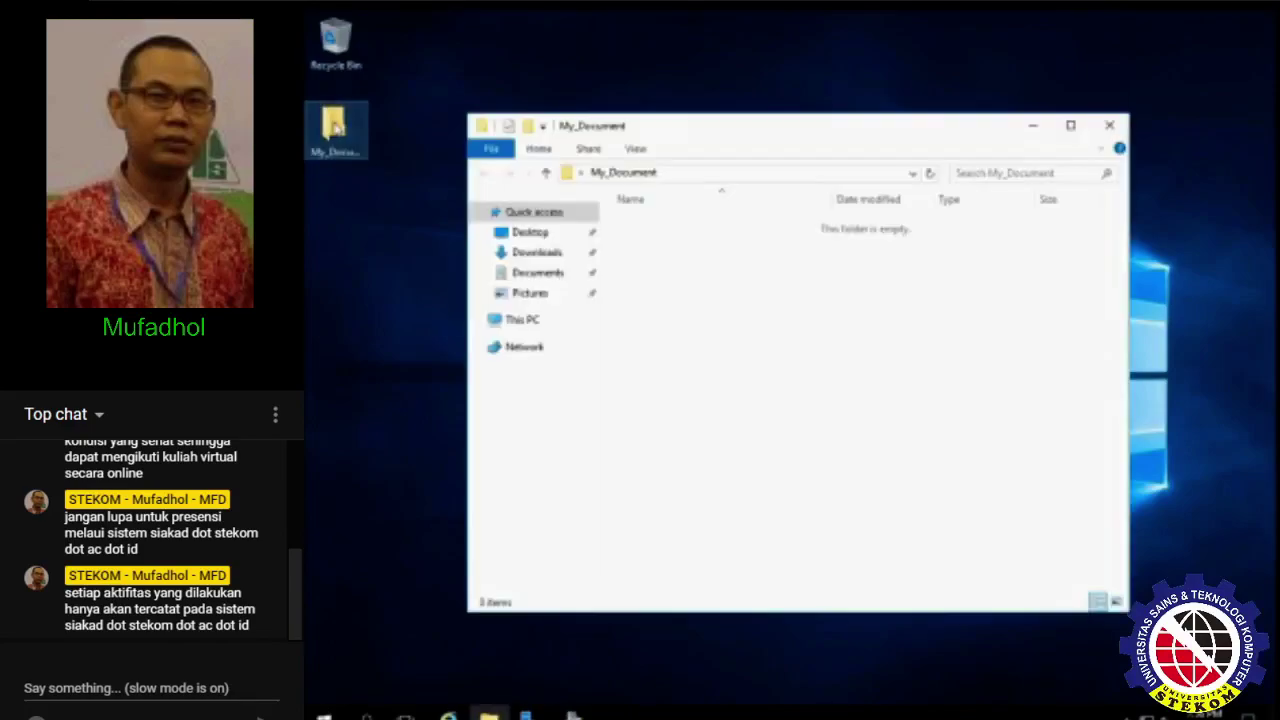
pyautogui.click(531, 330)
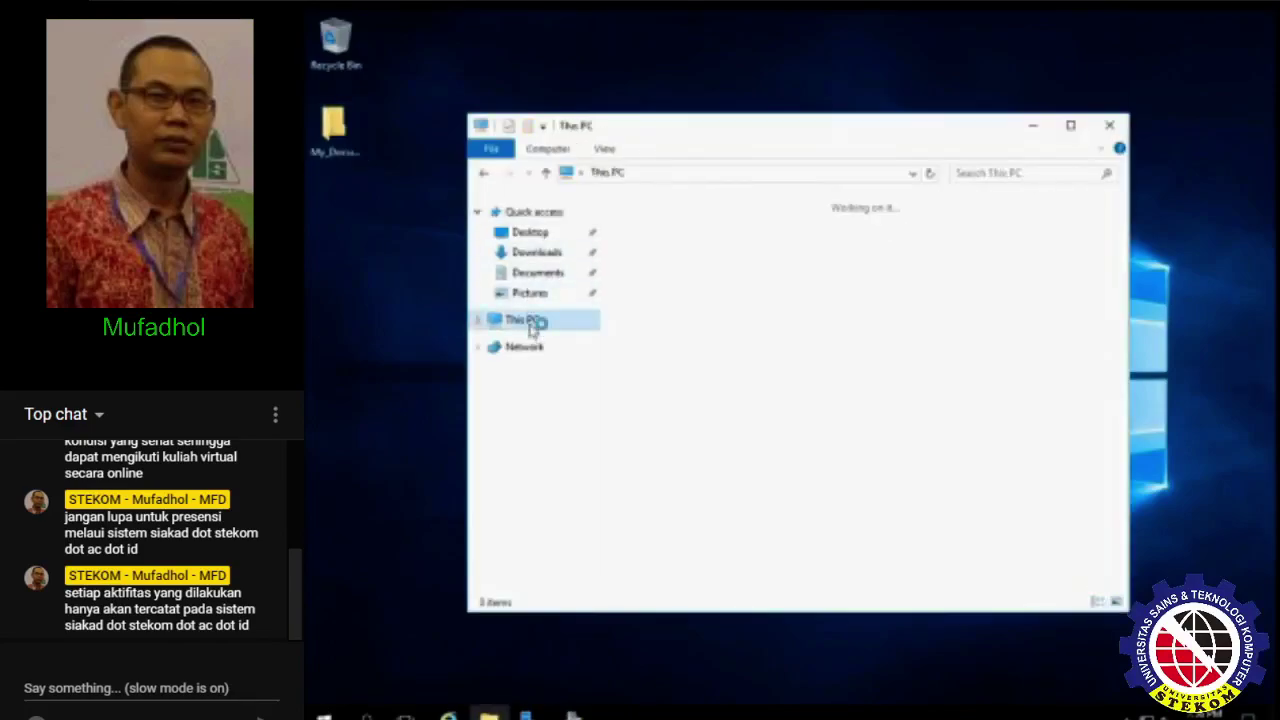
pyautogui.doubleClick(742, 414)
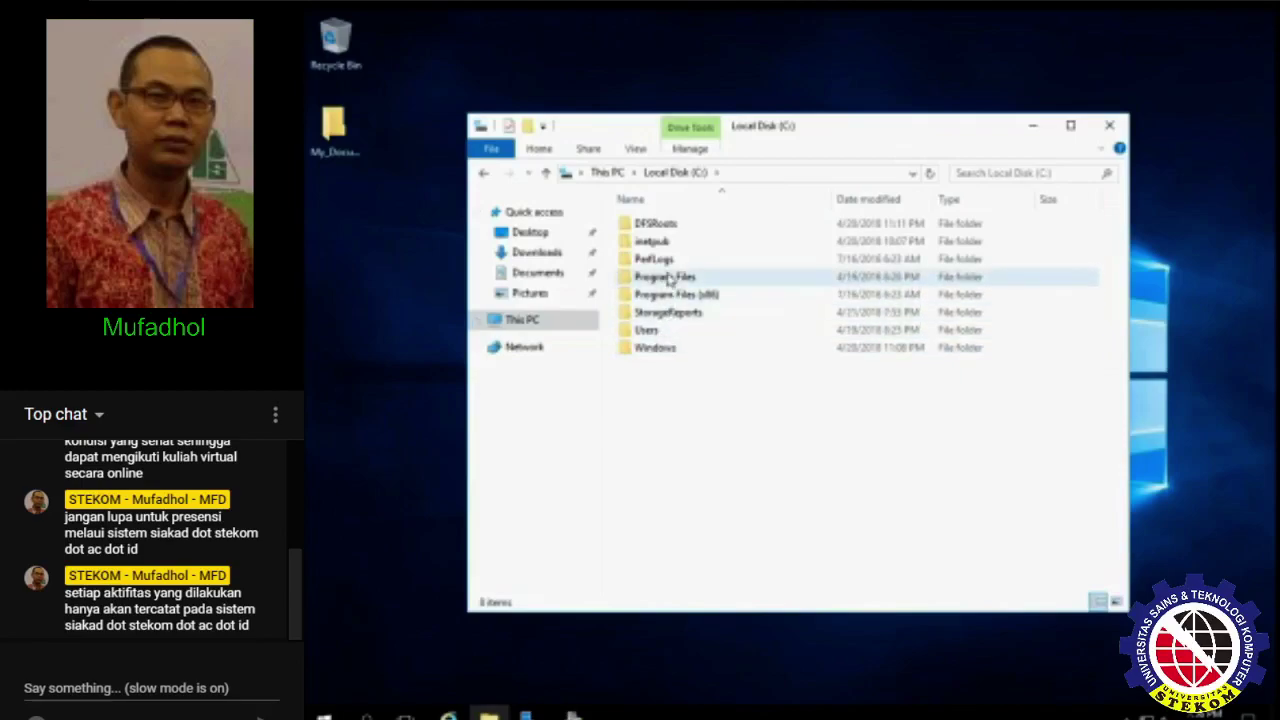
pyautogui.doubleClick(660, 350)
pyautogui.scroll(-20, 668, 340)
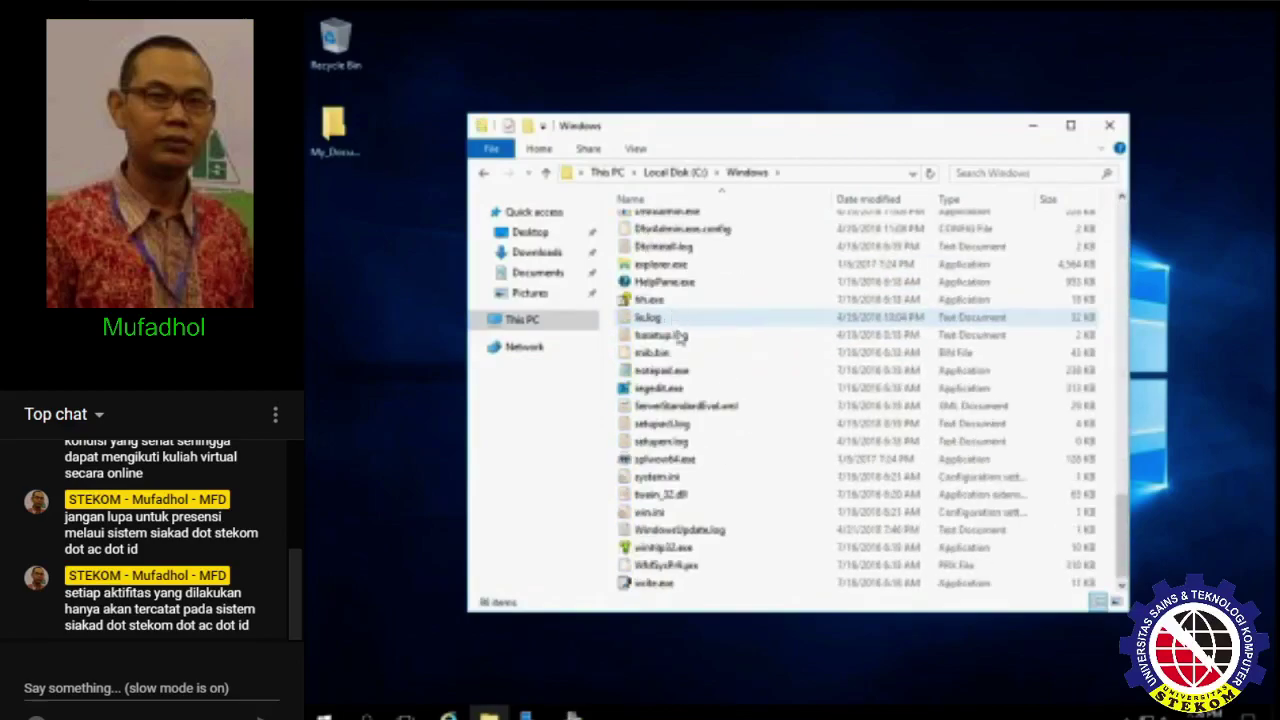
pyautogui.click(700, 272)
pyautogui.keyDown('ctrl'); pyautogui.click(705, 583); pyautogui.keyUp('ctrl')
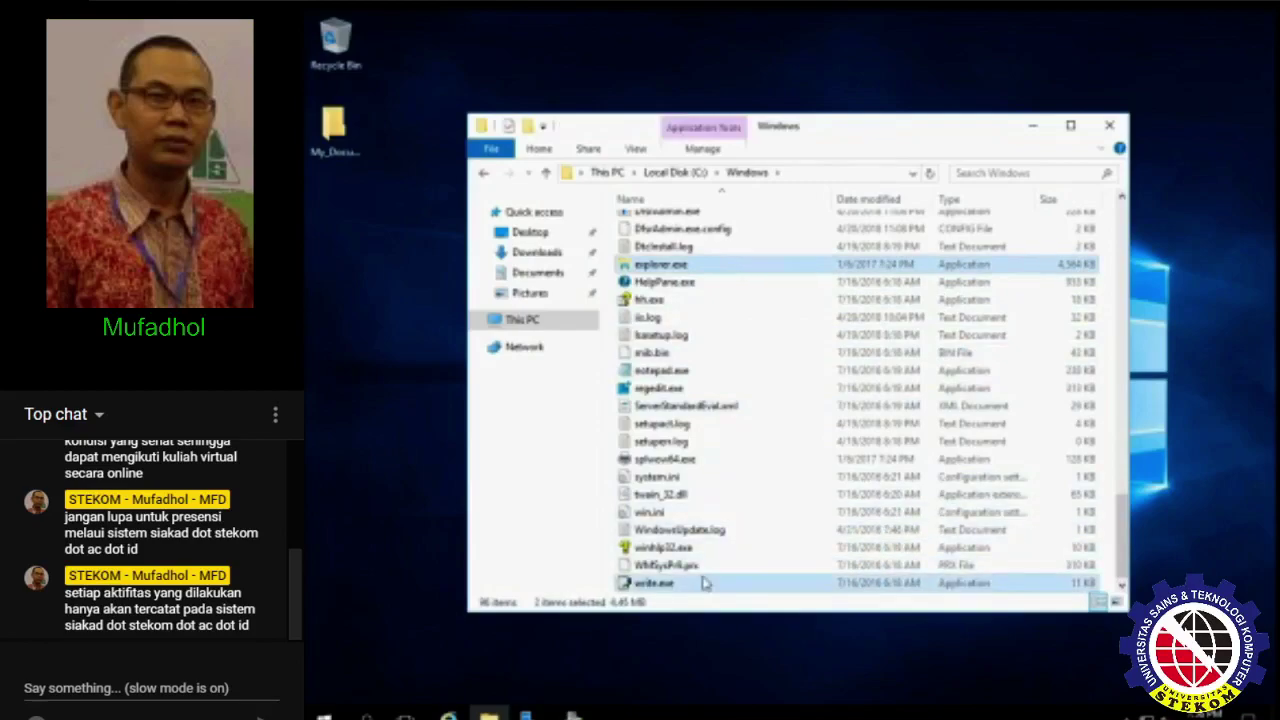
pyautogui.keyDown('ctrl'); pyautogui.click(703, 584); pyautogui.keyUp('ctrl')
pyautogui.scroll(5, 715, 520)
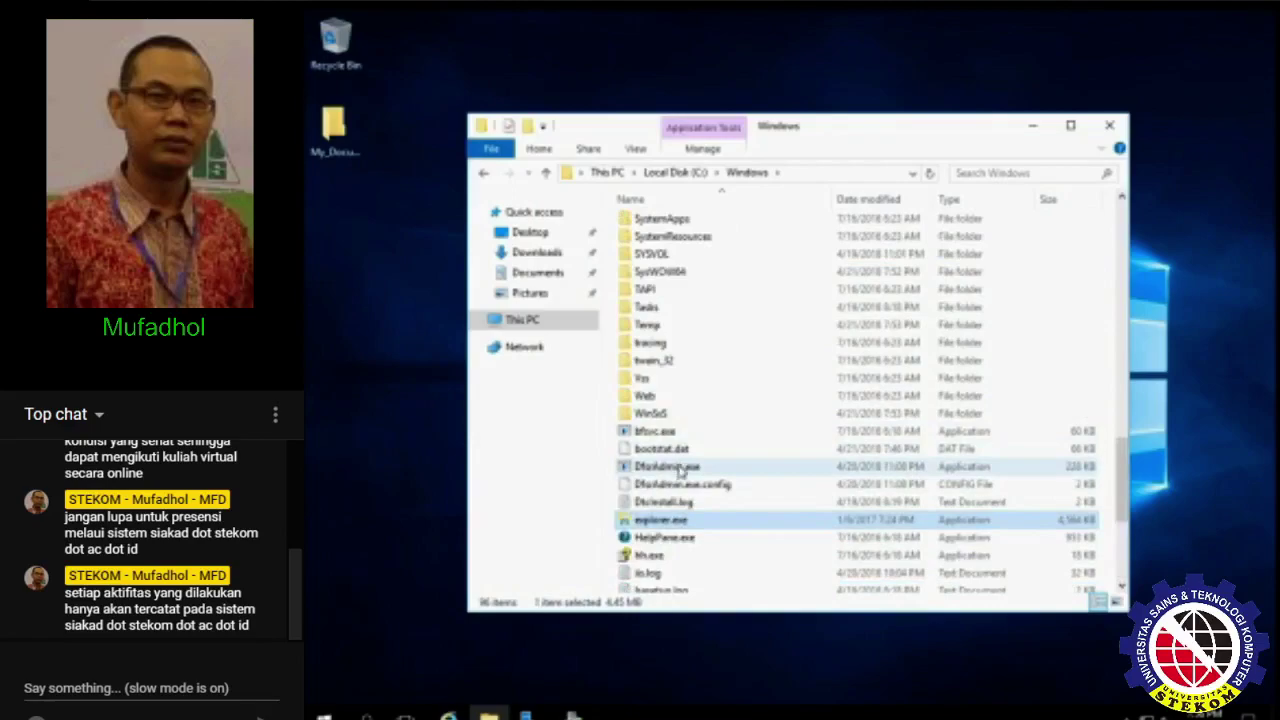
# - Paste explorer.exe into My_Document and close the Windows folder window
pyautogui.doubleClick(334, 125)
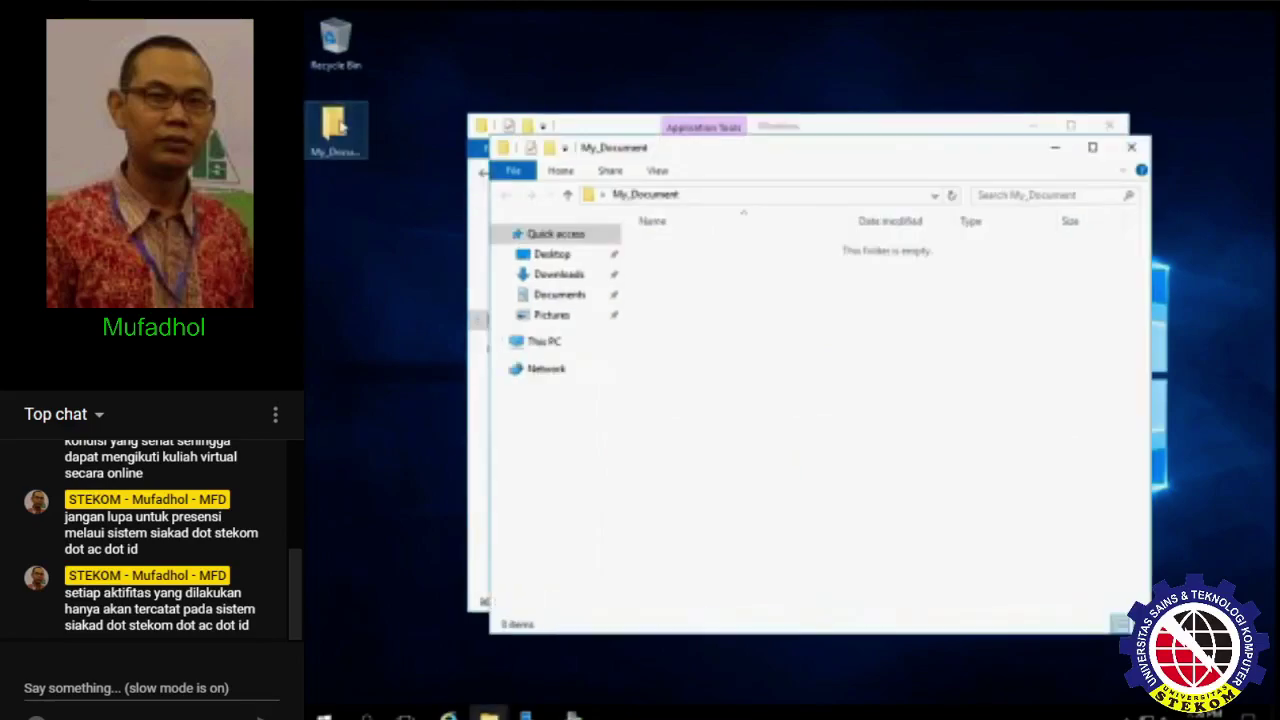
pyautogui.hotkey('ctrl', 'v')
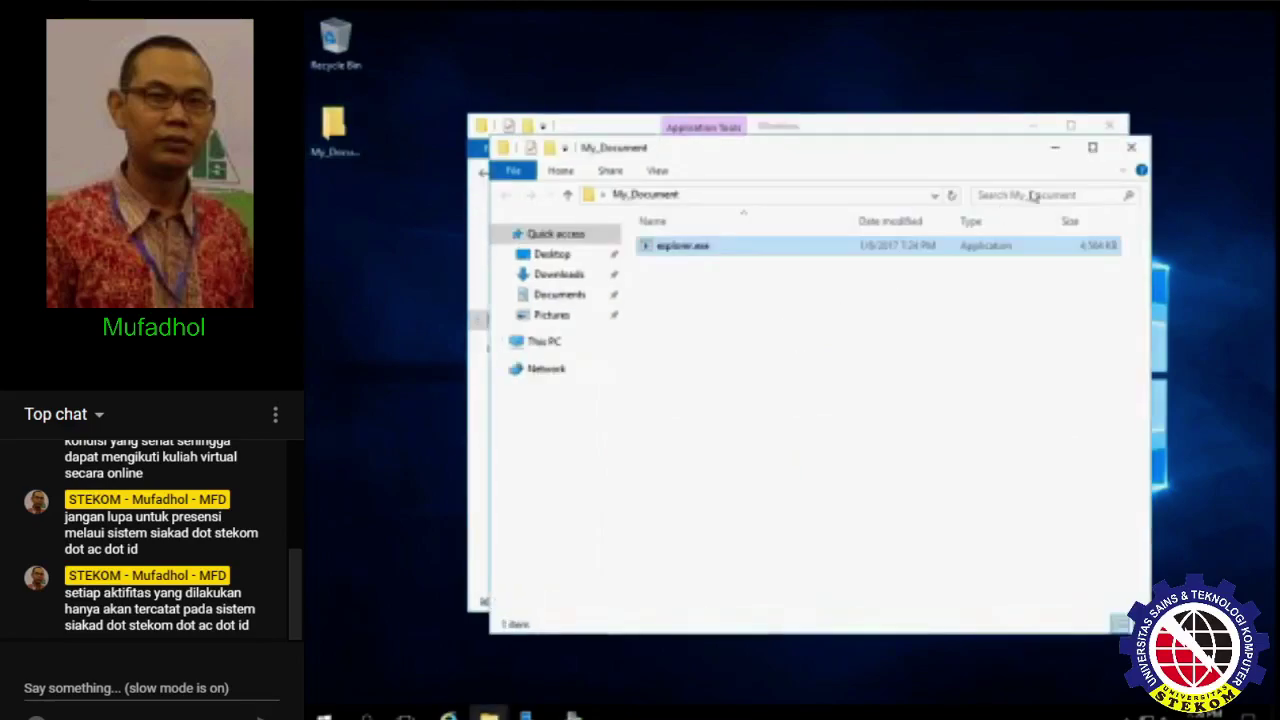
pyautogui.click(1110, 128)
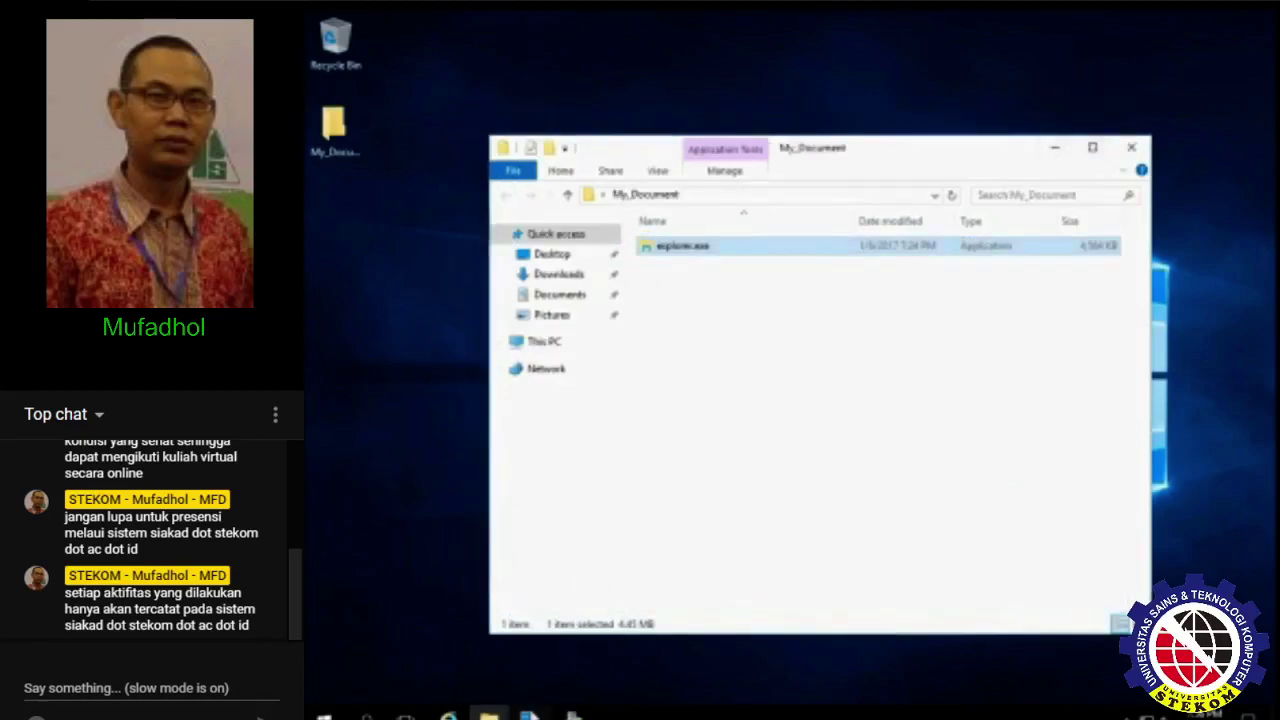
pyautogui.click(573, 712)
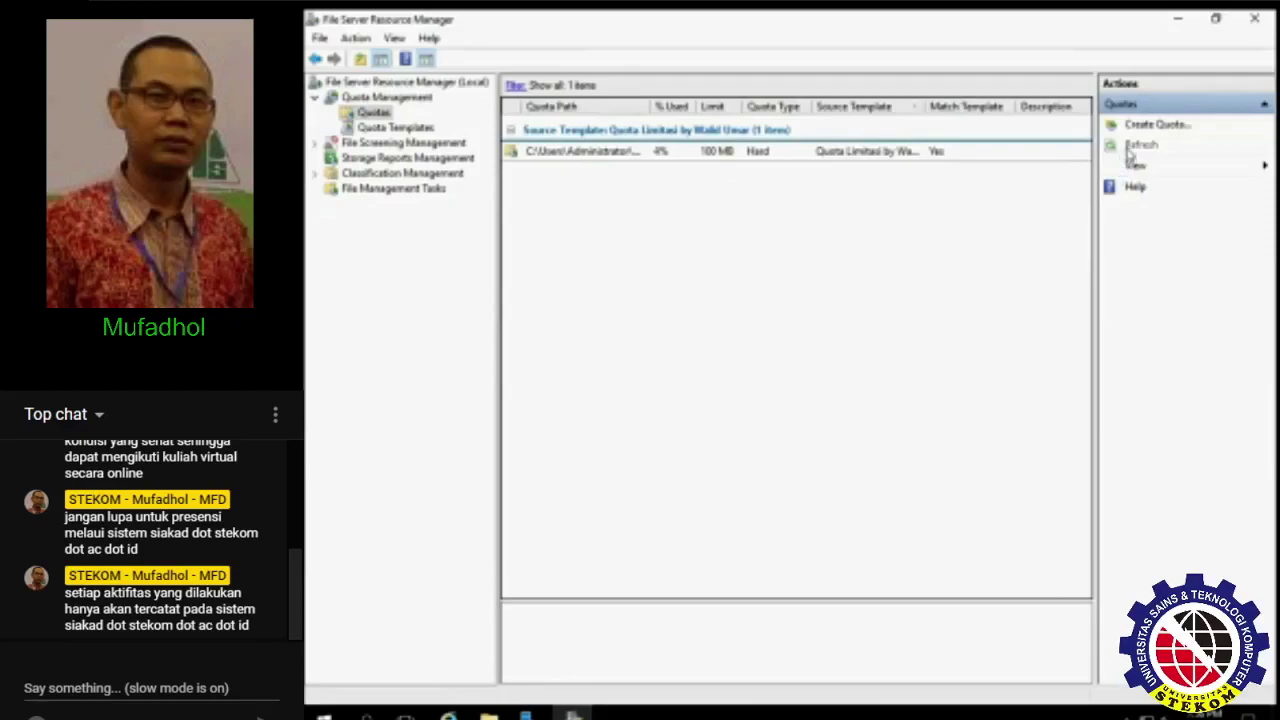
# - Check the quota's 4% usage, then paste two more copies of explorer.exe into My_Document
pyautogui.click(656, 160)
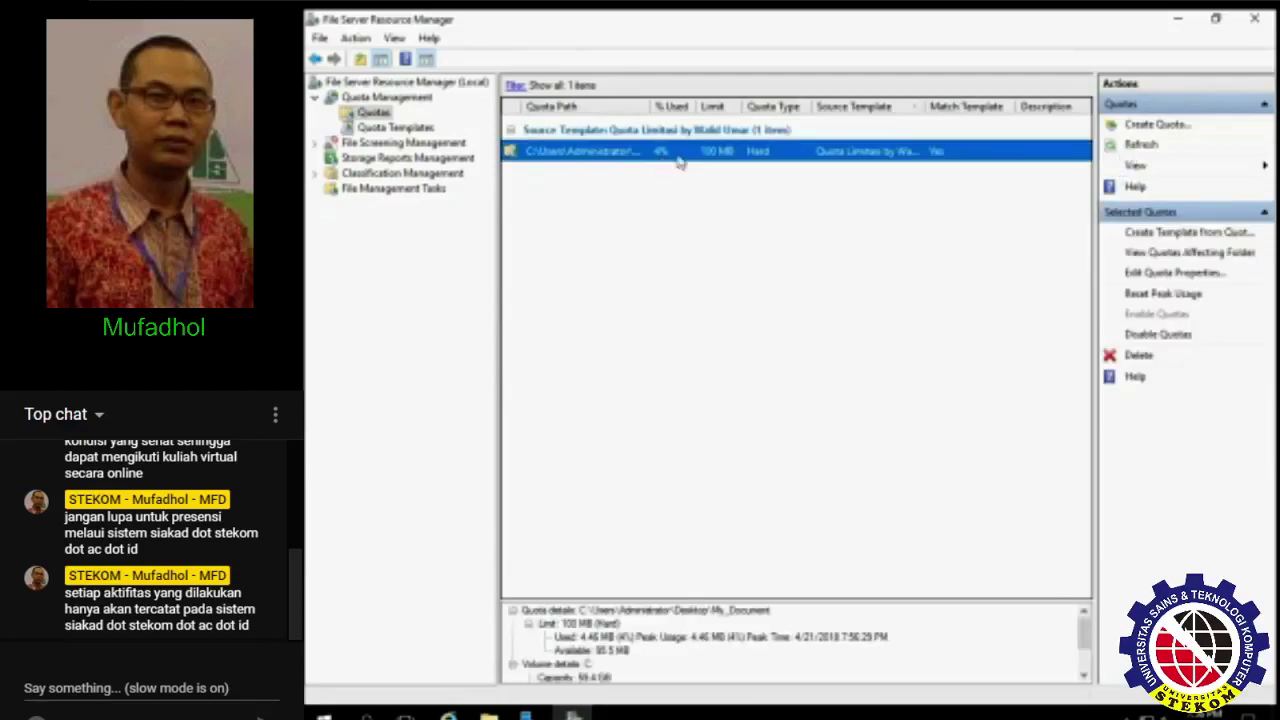
pyautogui.scroll(-1, 760, 654)
pyautogui.scroll(1, 757, 651)
pyautogui.hotkey('alt', 'Tab')
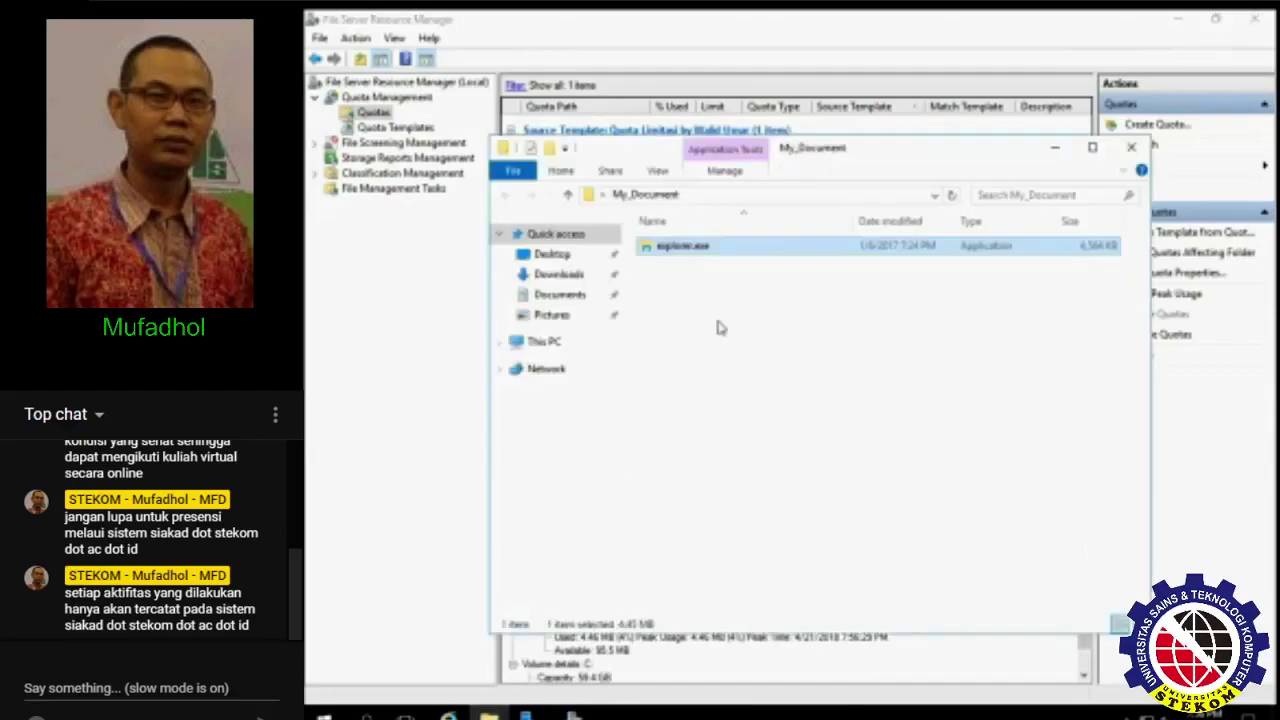
pyautogui.moveTo(720, 286); pyautogui.dragTo(680, 245)
pyautogui.click(708, 338)
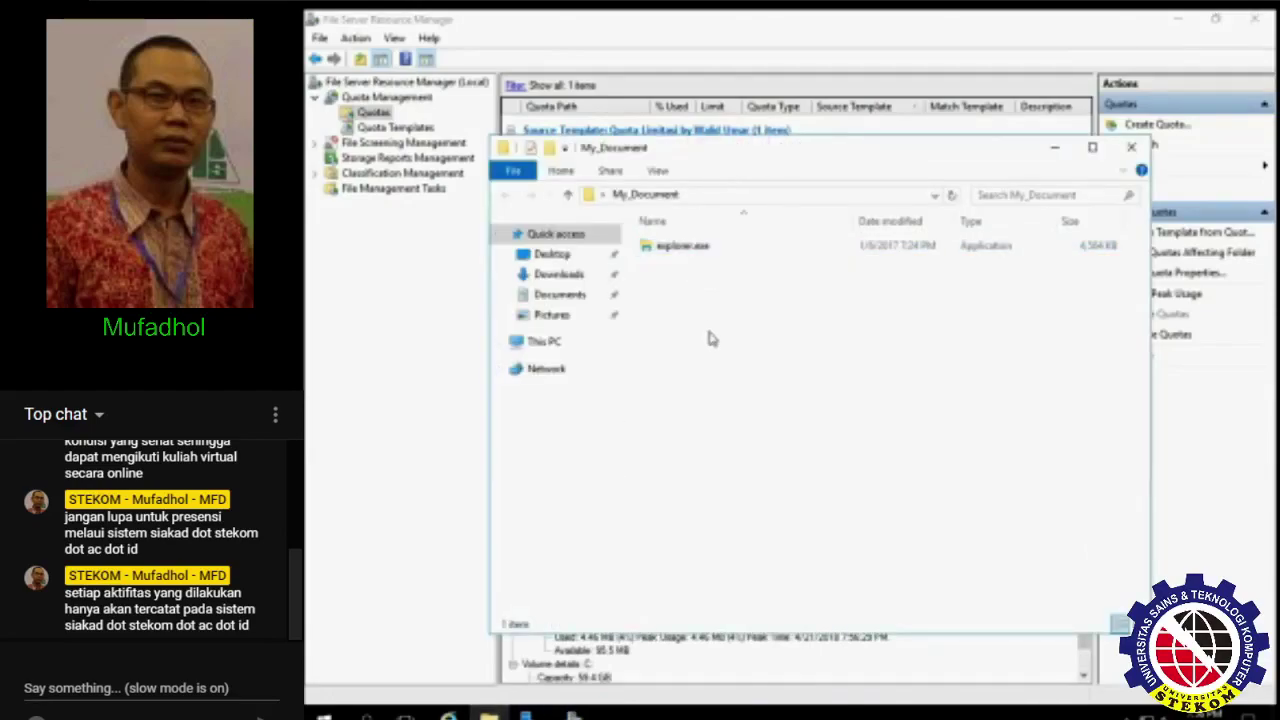
pyautogui.hotkey('ctrl', 'v')
pyautogui.hotkey('ctrl', 'v')
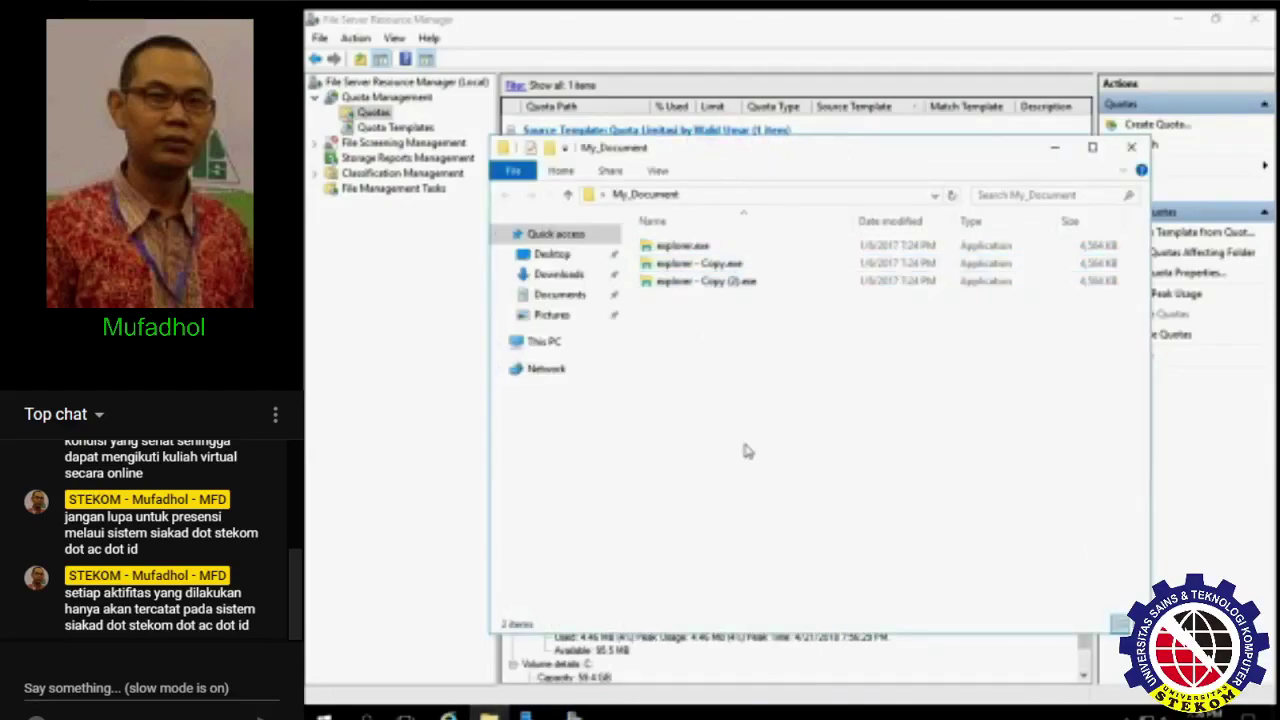
pyautogui.hotkey('ctrl', 'v')
# - Duplicate the files up to 20 copies and refresh the quota to show about 89% used
pyautogui.hotkey('ctrl', 'v')
pyautogui.moveTo(752, 430); pyautogui.dragTo(664, 224)
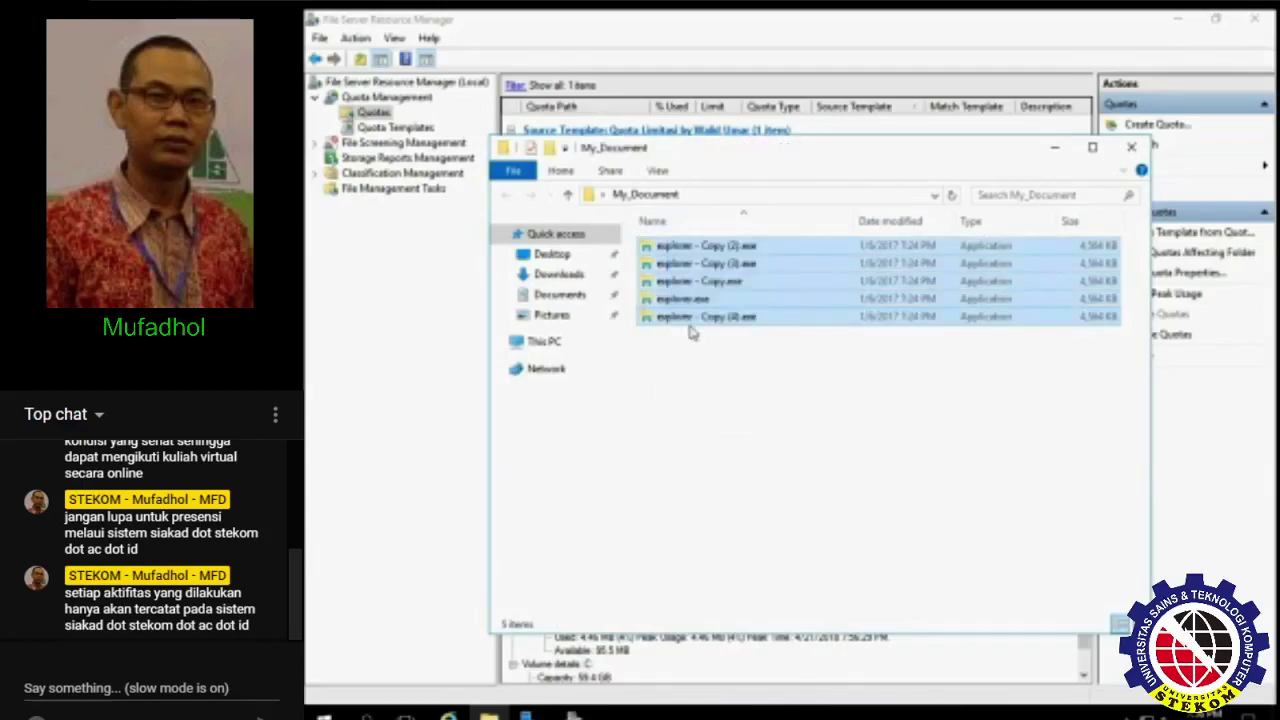
pyautogui.hotkey('ctrl', 'c')
pyautogui.click(729, 423)
pyautogui.hotkey('ctrl', 'v')
pyautogui.click(735, 505)
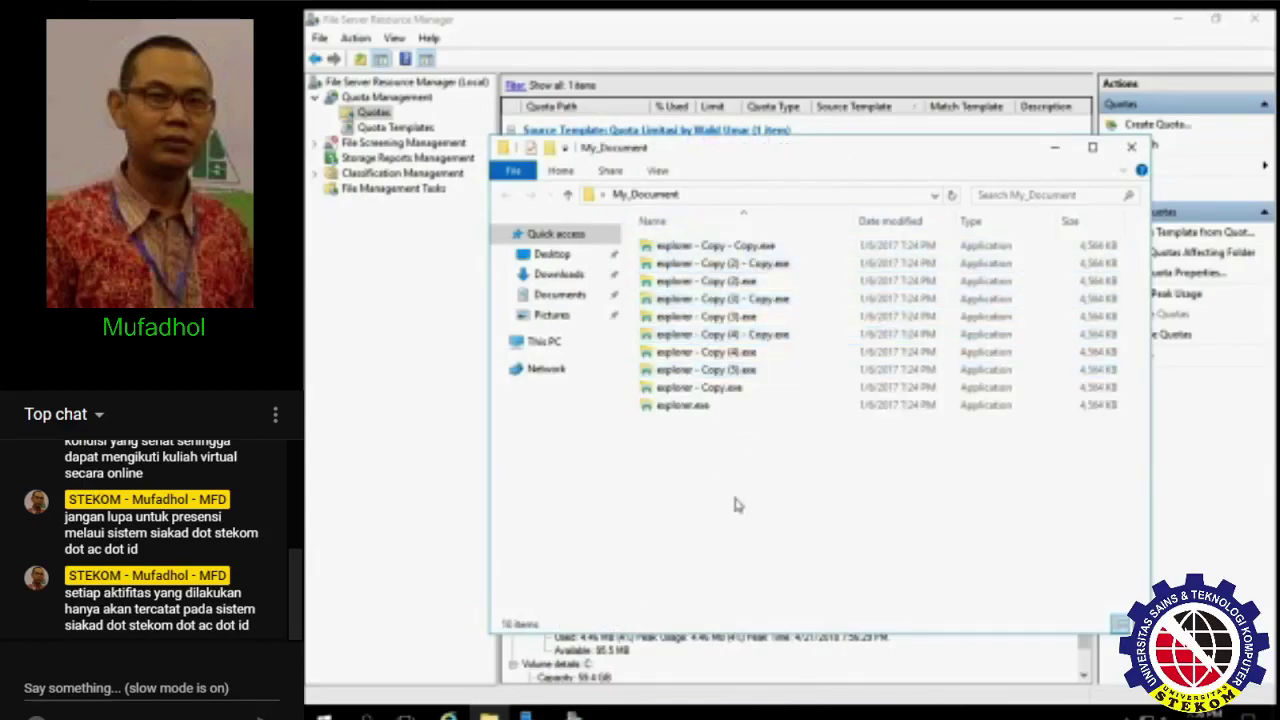
pyautogui.moveTo(750, 502); pyautogui.dragTo(668, 230)
pyautogui.click(757, 492)
pyautogui.hotkey('ctrl', 'v')
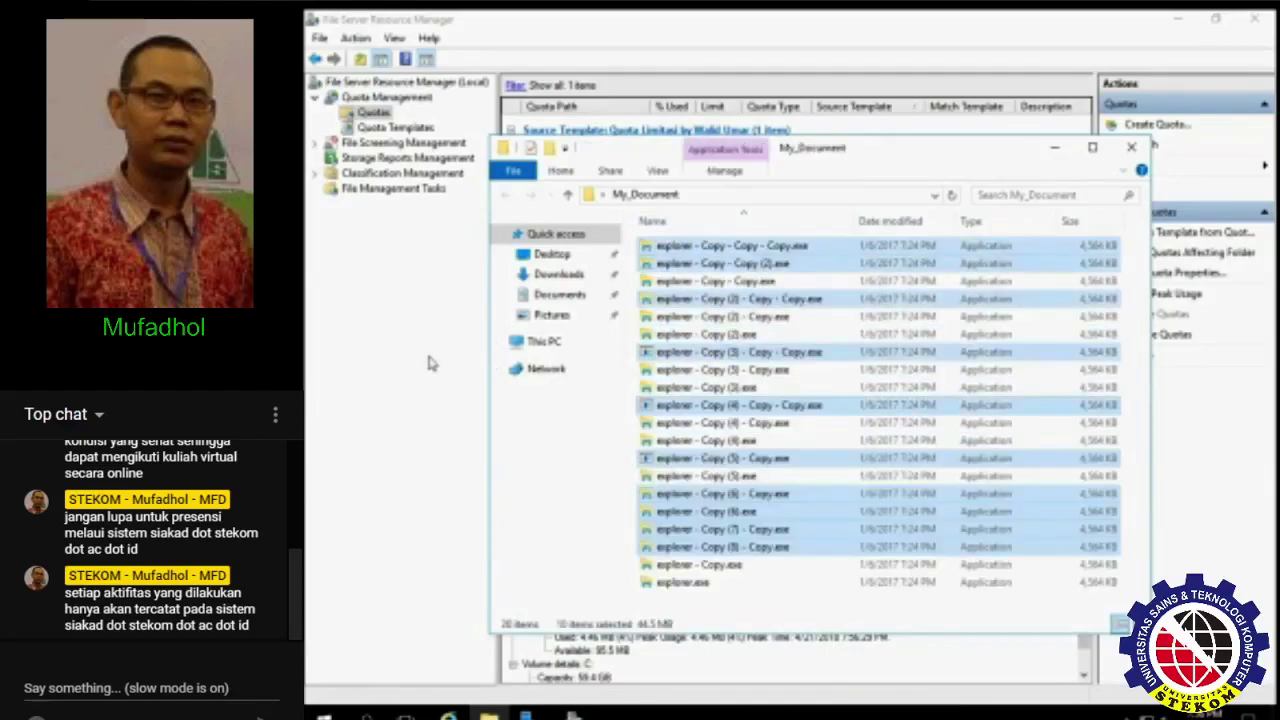
pyautogui.click(412, 360)
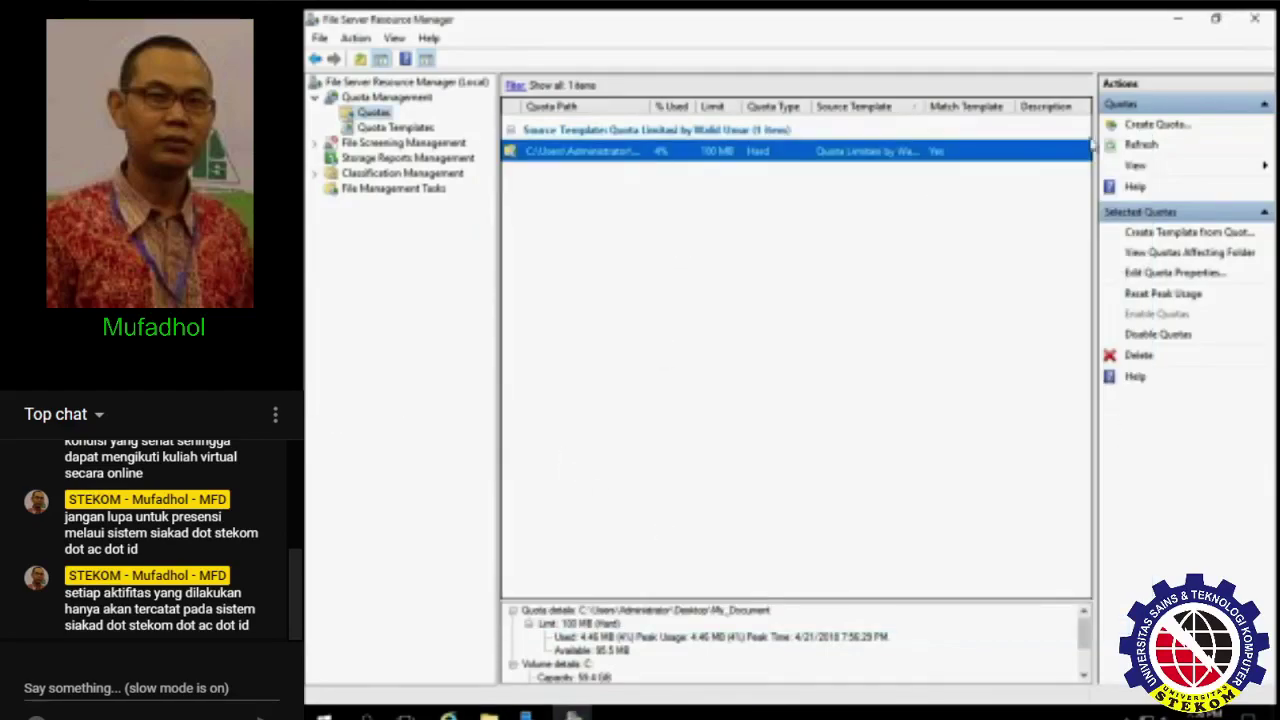
pyautogui.click(1141, 144)
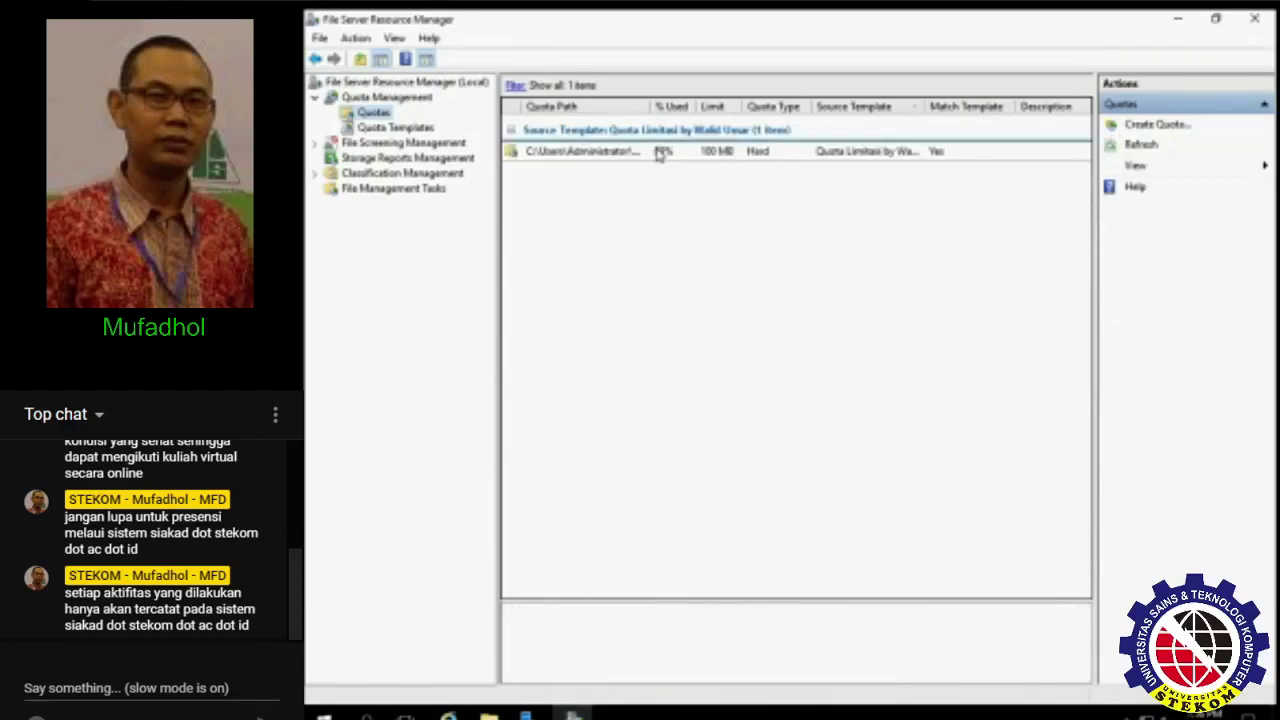
# - Paste ten more copies into My_Document, retry once, and dismiss the quota's not-enough-space error
pyautogui.click(722, 158)
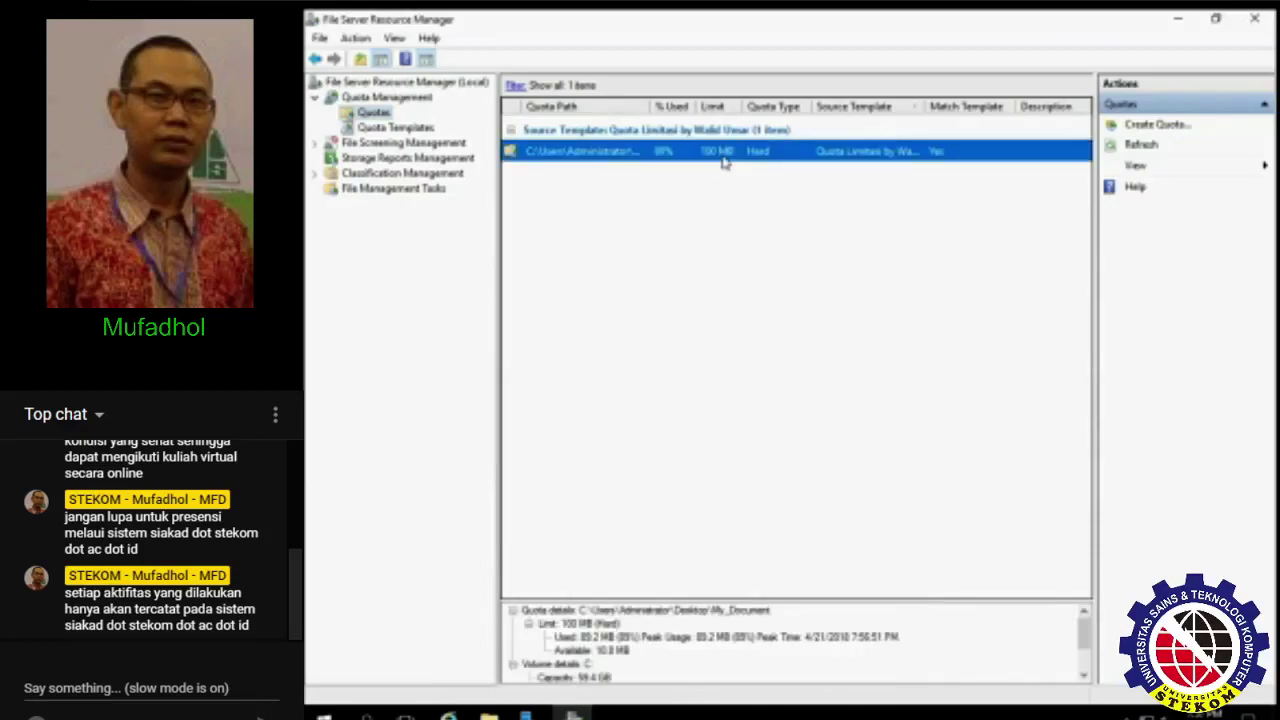
pyautogui.click(658, 214)
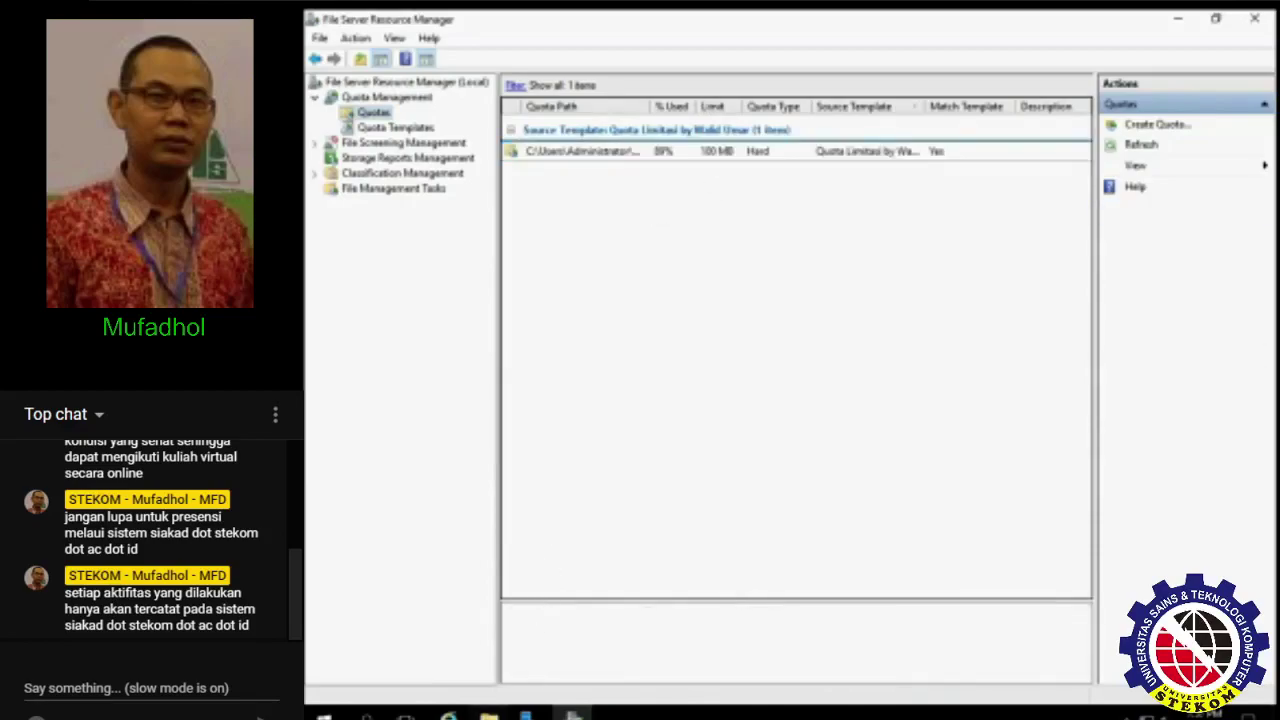
pyautogui.click(489, 714)
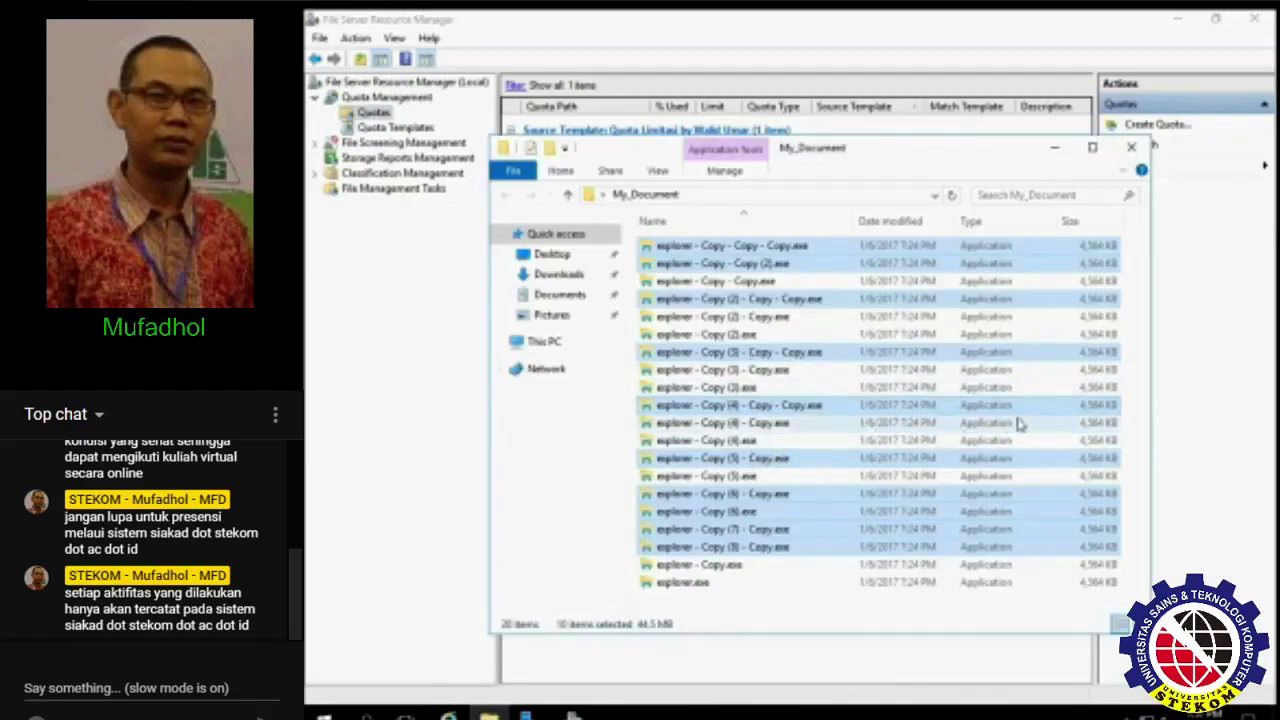
pyautogui.click(1143, 405)
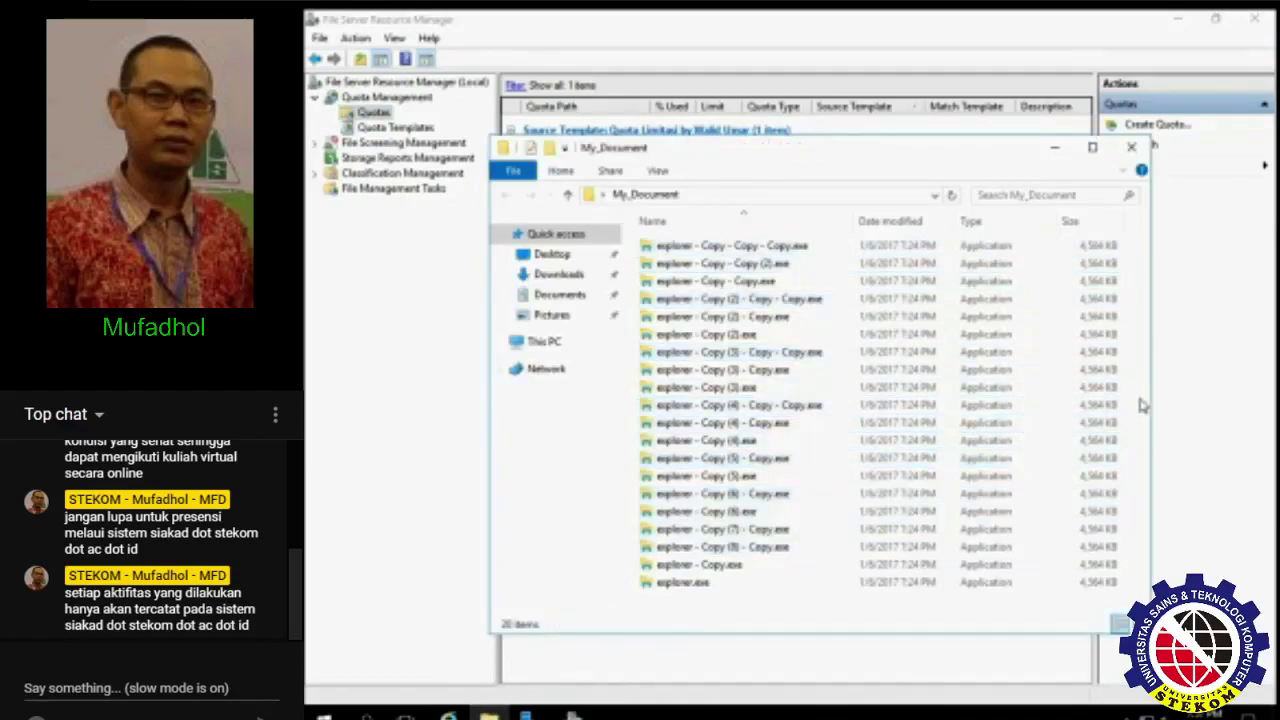
pyautogui.hotkey('ctrl', 'v')
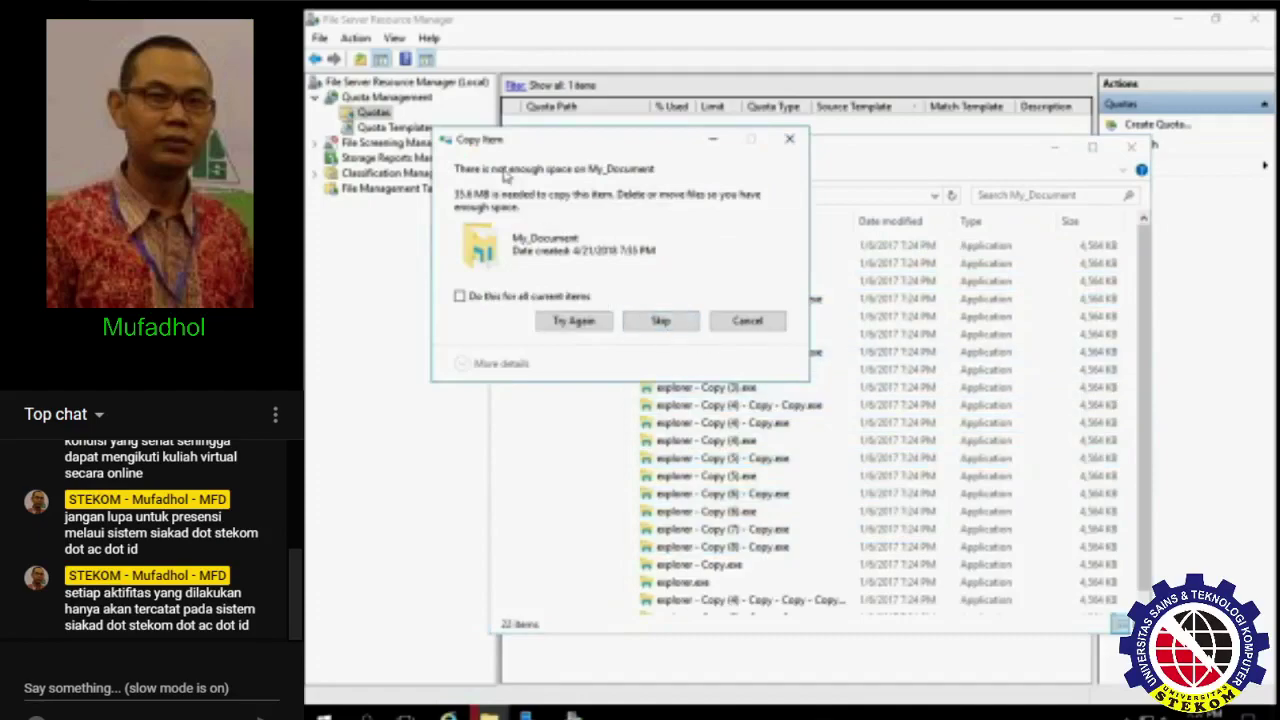
pyautogui.click(585, 325)
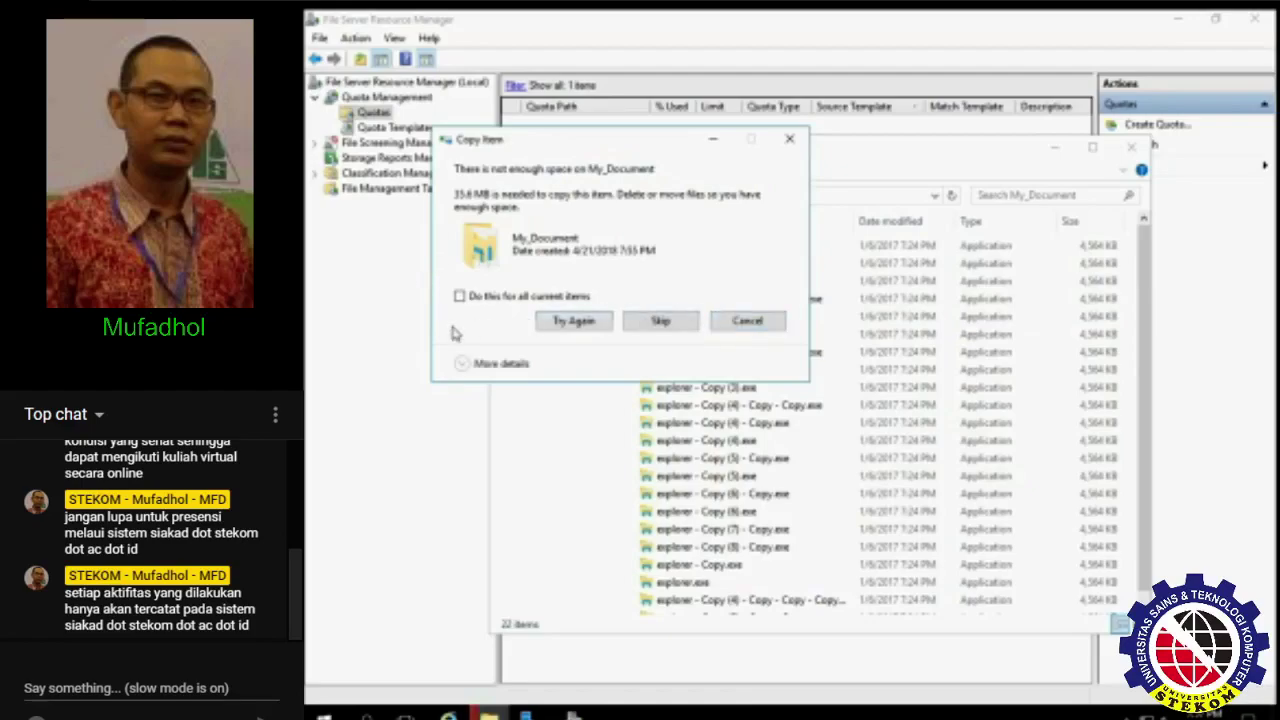
pyautogui.press('Escape')
pyautogui.hotkey('alt', 'F4')
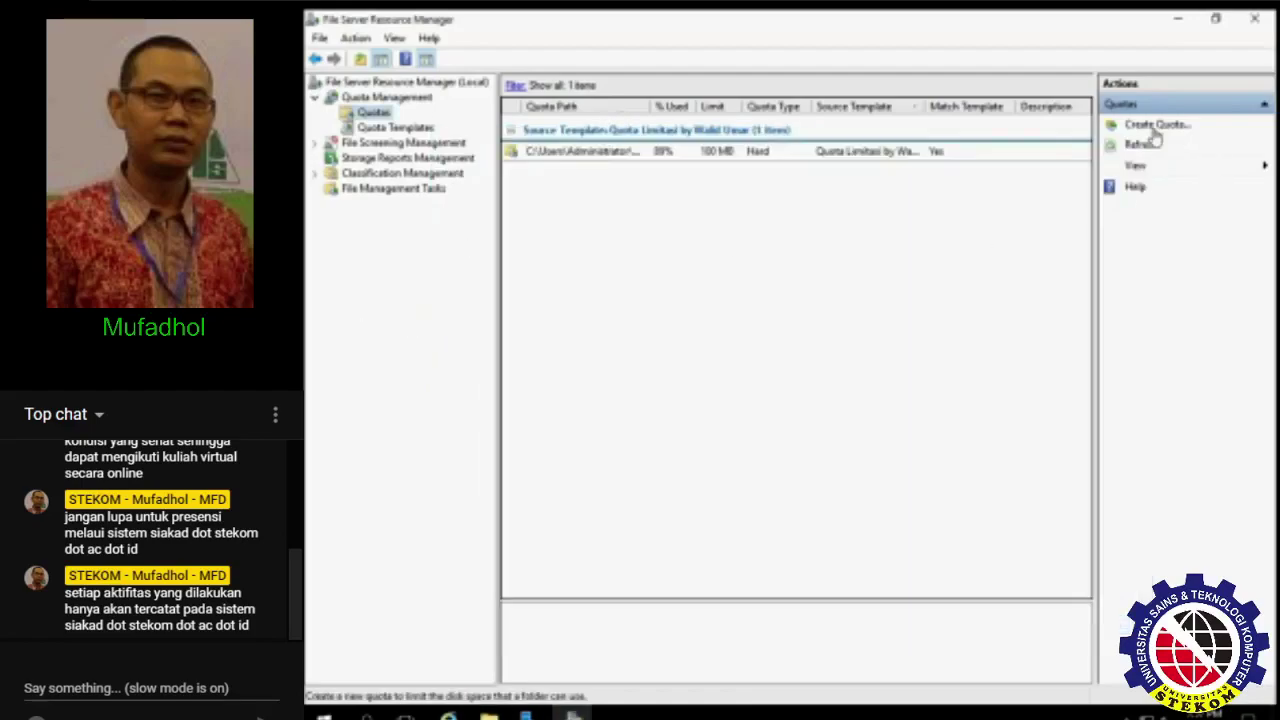
# - Refresh the quota, then retry pasting into My_Document and cancel each over-quota copy
pyautogui.click(1140, 145)
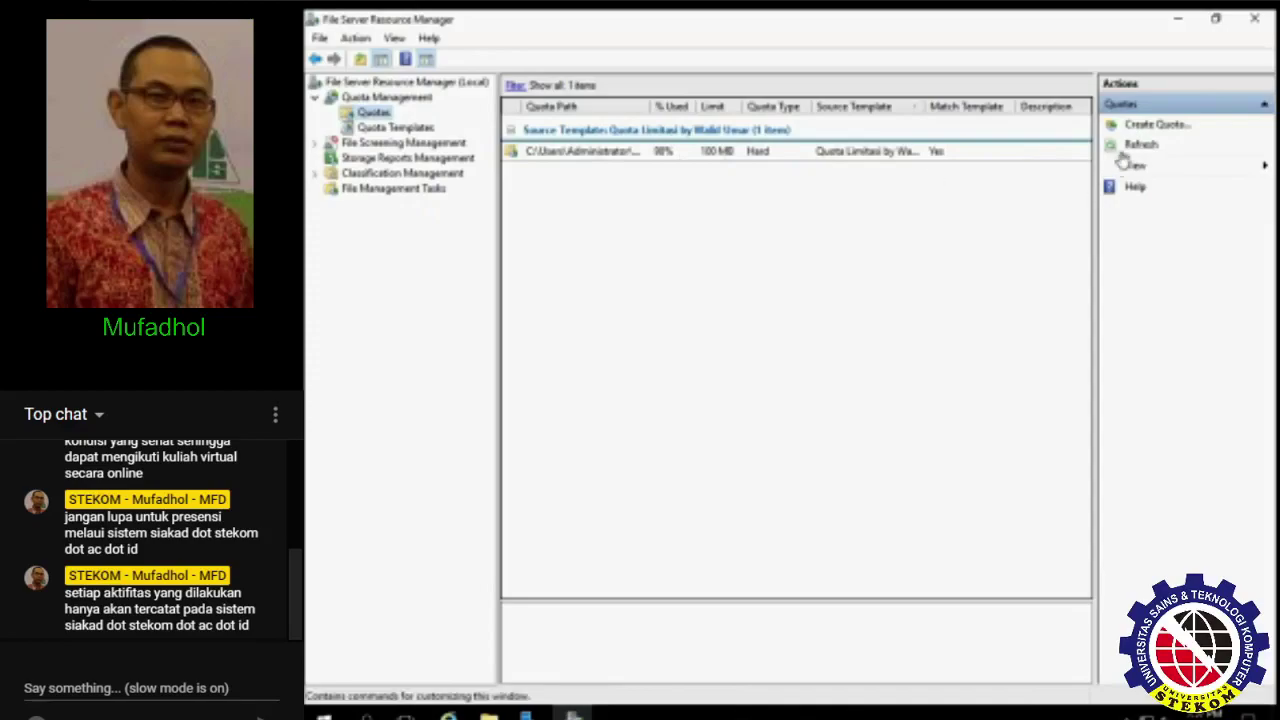
pyautogui.click(1138, 145)
pyautogui.hotkey('alt', 'Tab')
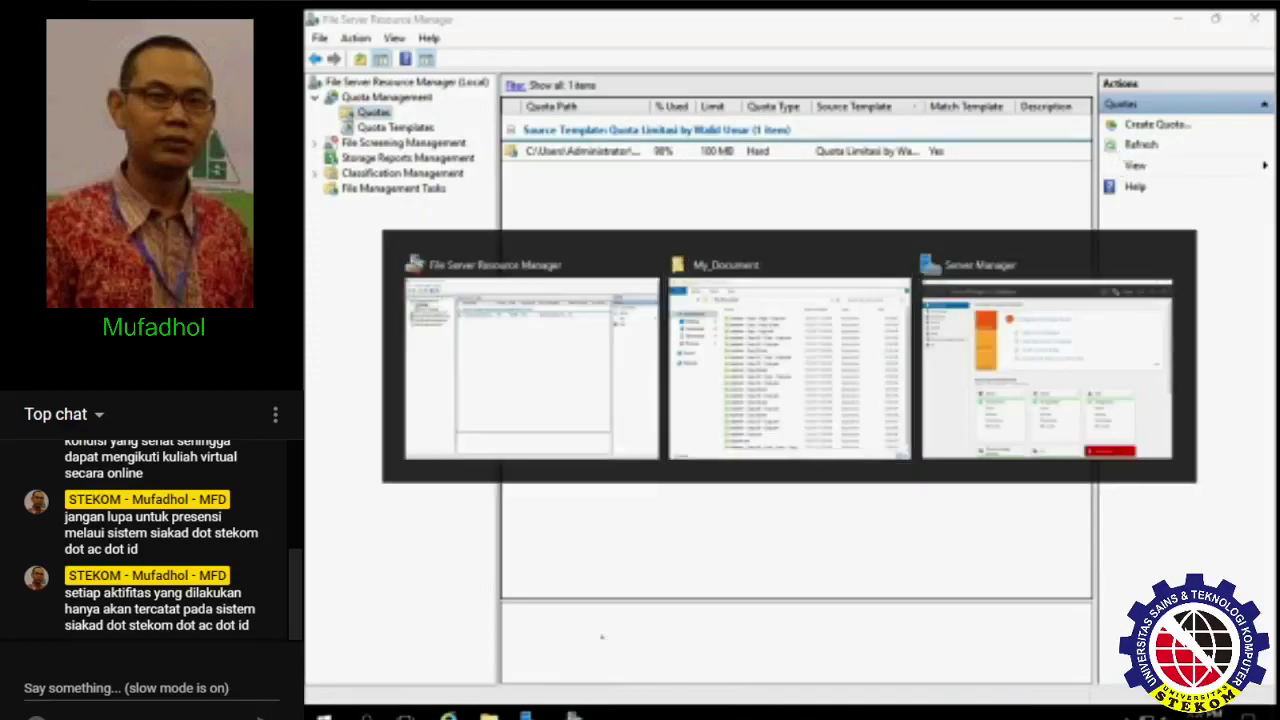
pyautogui.click(757, 352)
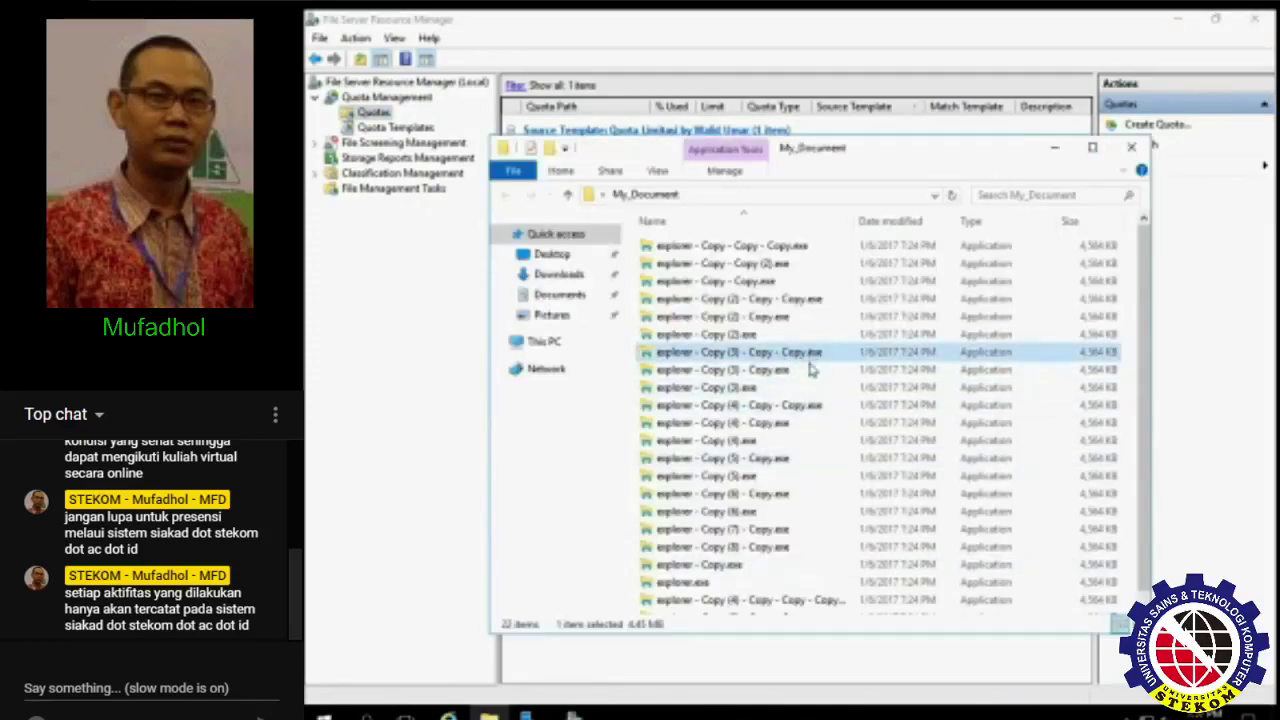
pyautogui.keyDown('ctrl'); pyautogui.click(860, 370); pyautogui.keyUp('ctrl')
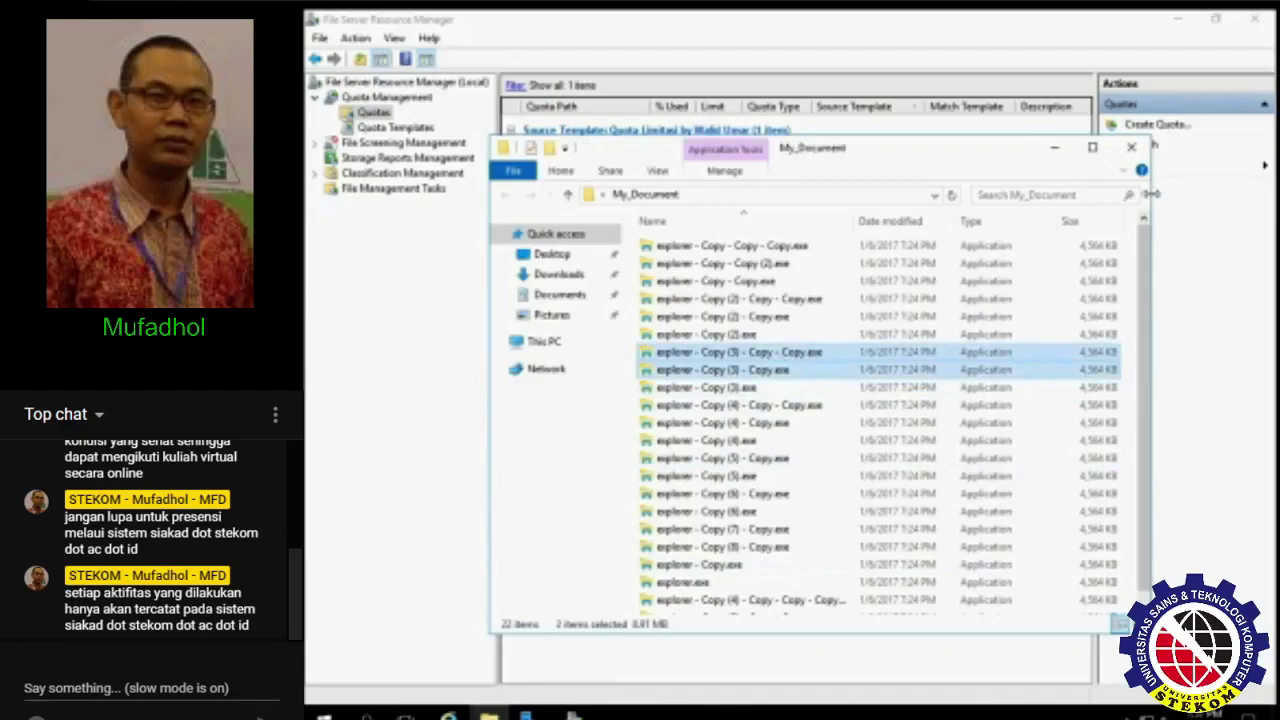
pyautogui.moveTo(1152, 194); pyautogui.dragTo(1236, 196)
pyautogui.click(1175, 346)
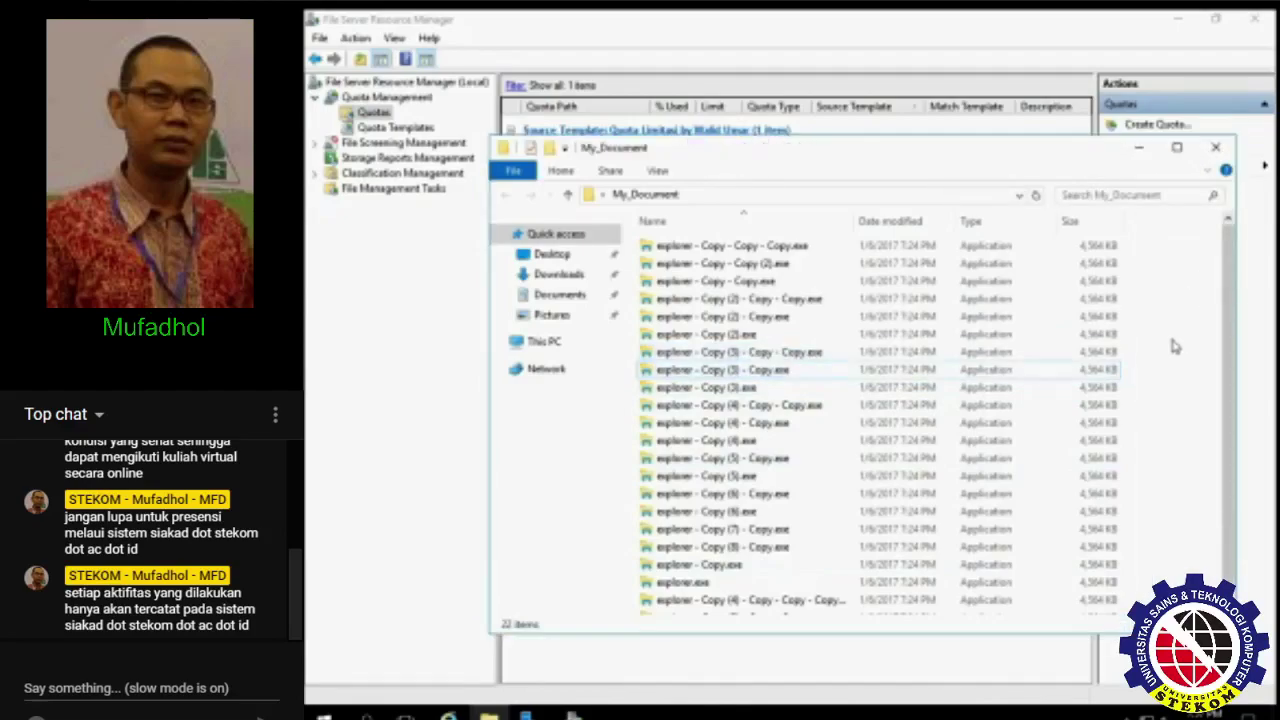
pyautogui.hotkey('ctrl', 'v')
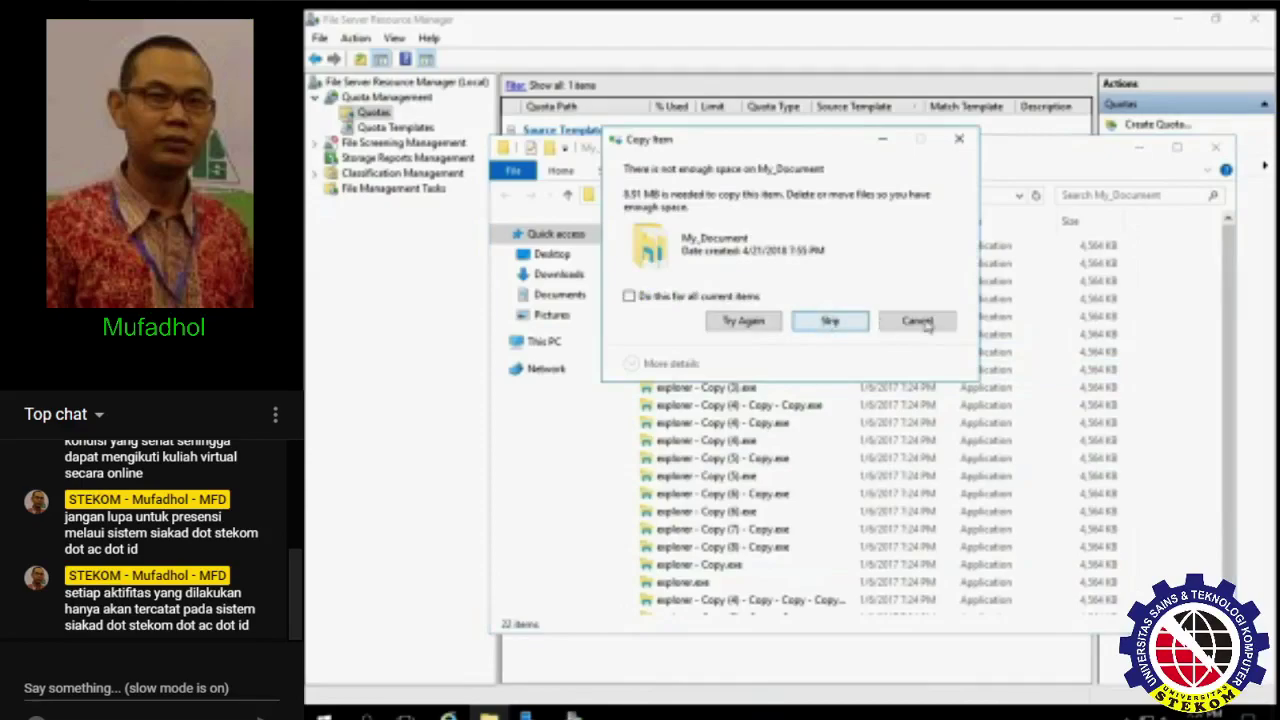
pyautogui.click(917, 320)
pyautogui.click(1029, 336)
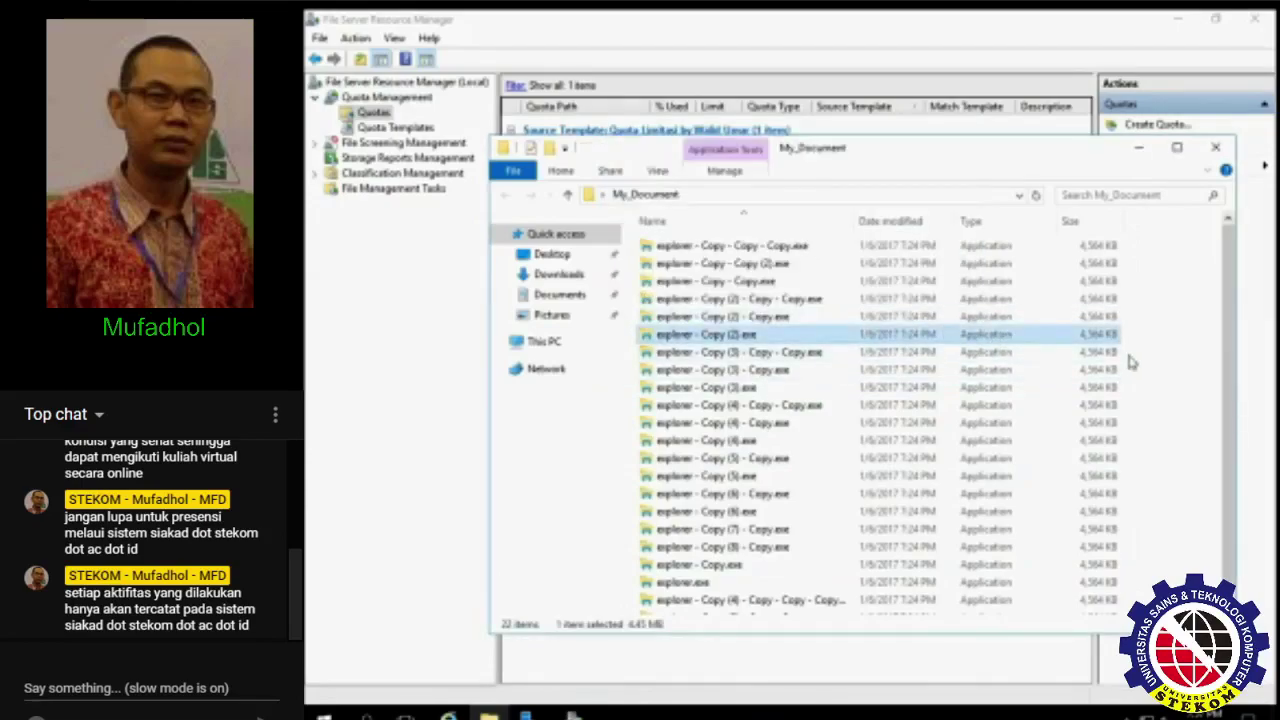
pyautogui.click(1153, 353)
pyautogui.hotkey('ctrl', 'v')
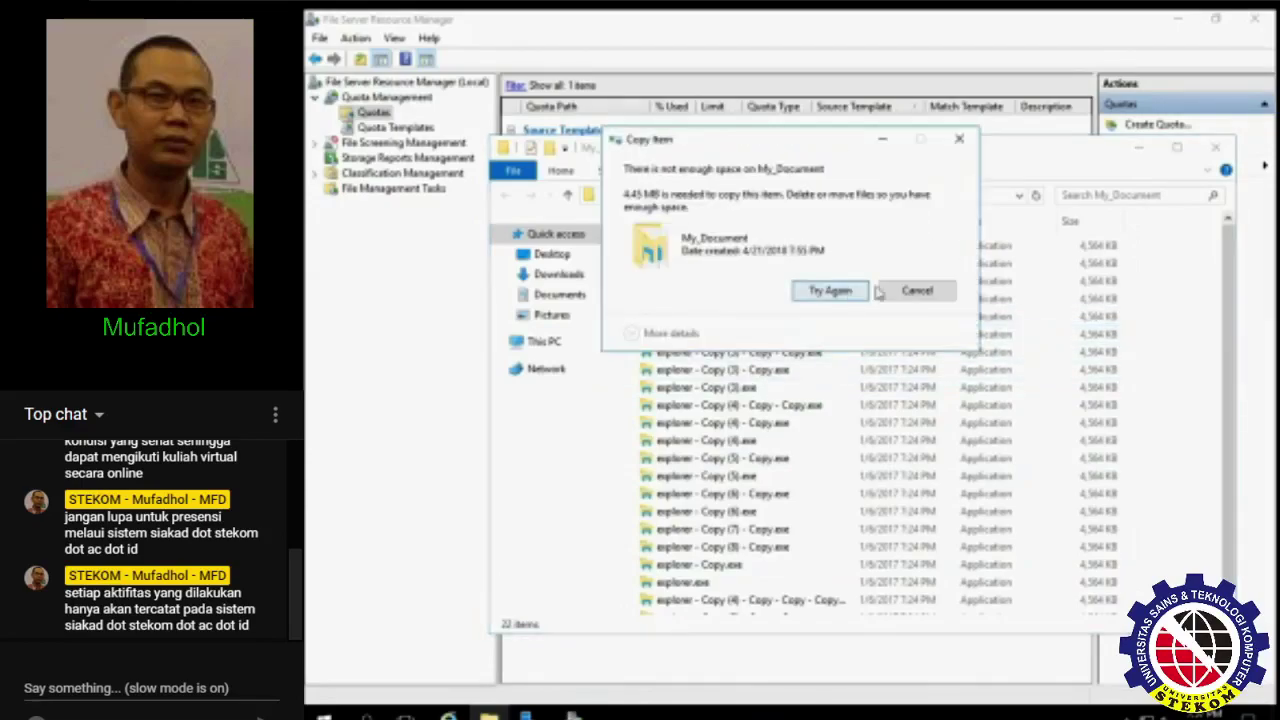
pyautogui.click(907, 292)
# - Permanently delete all 22 files in My_Document and refresh the quota usage
pyautogui.click(379, 312)
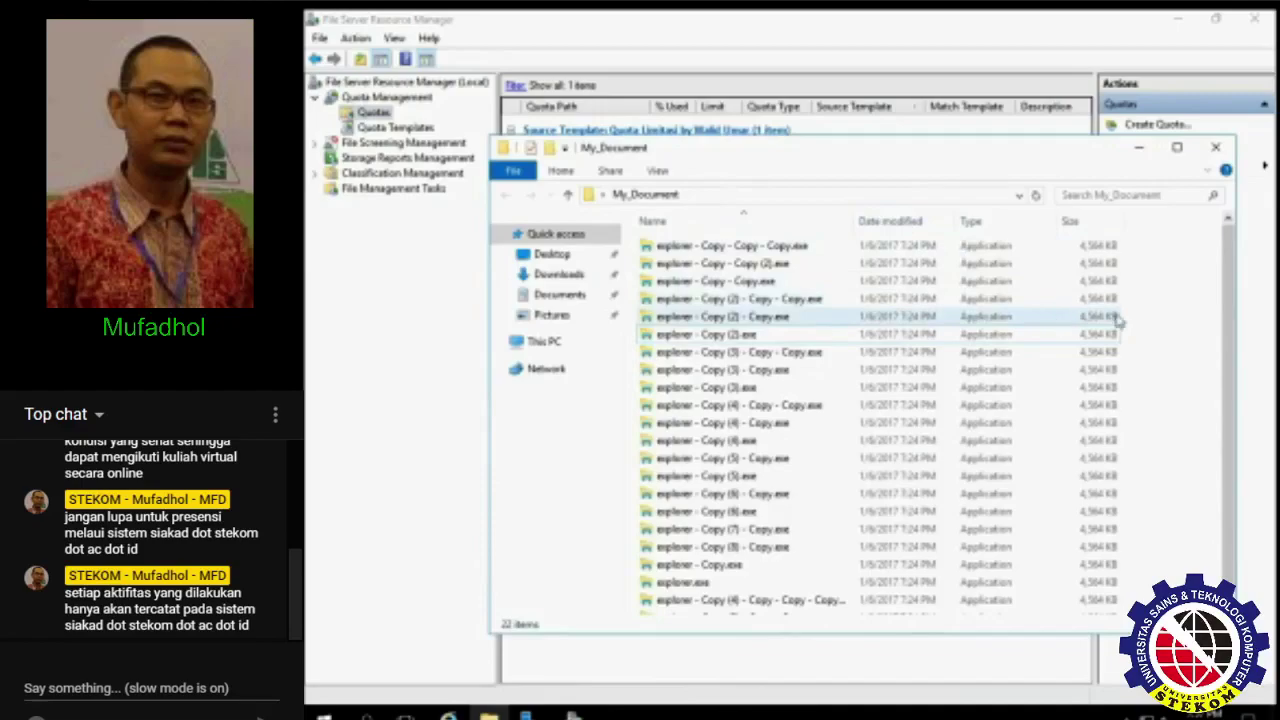
pyautogui.hotkey('ctrl', 'a')
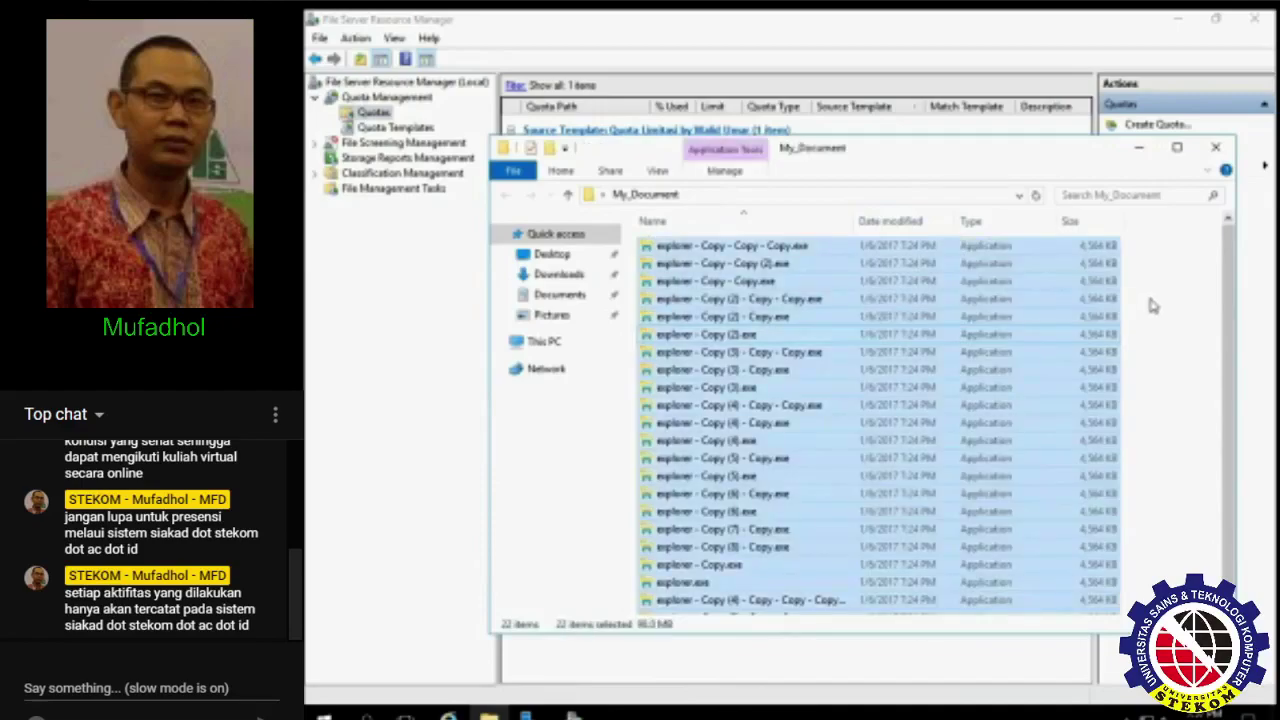
pyautogui.hotkey('shift', 'Delete')
pyautogui.press('Return')
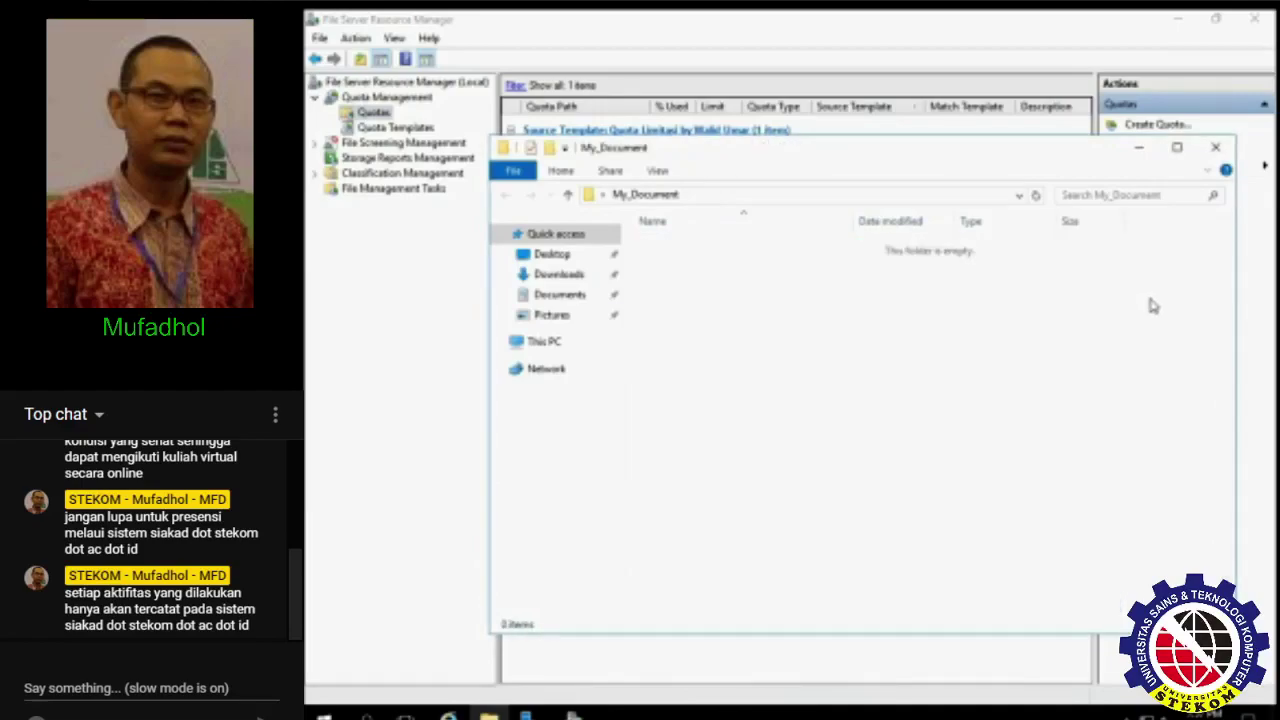
pyautogui.click(416, 291)
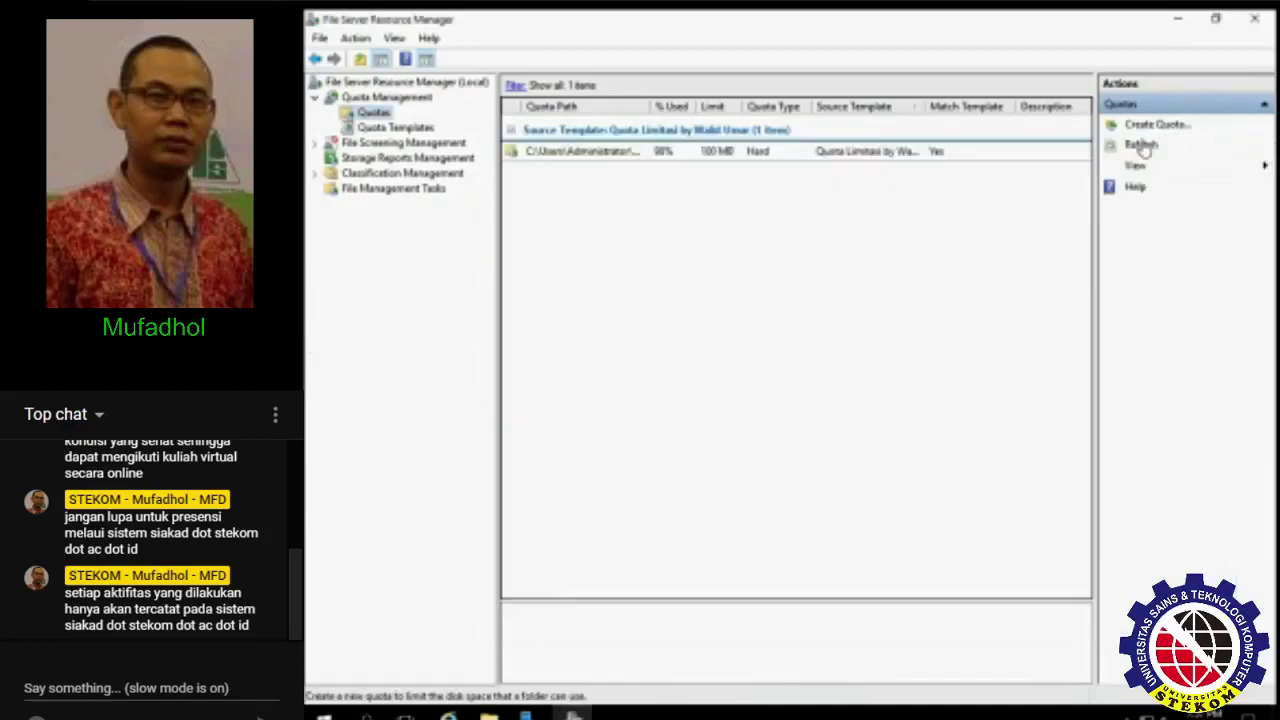
pyautogui.click(1141, 146)
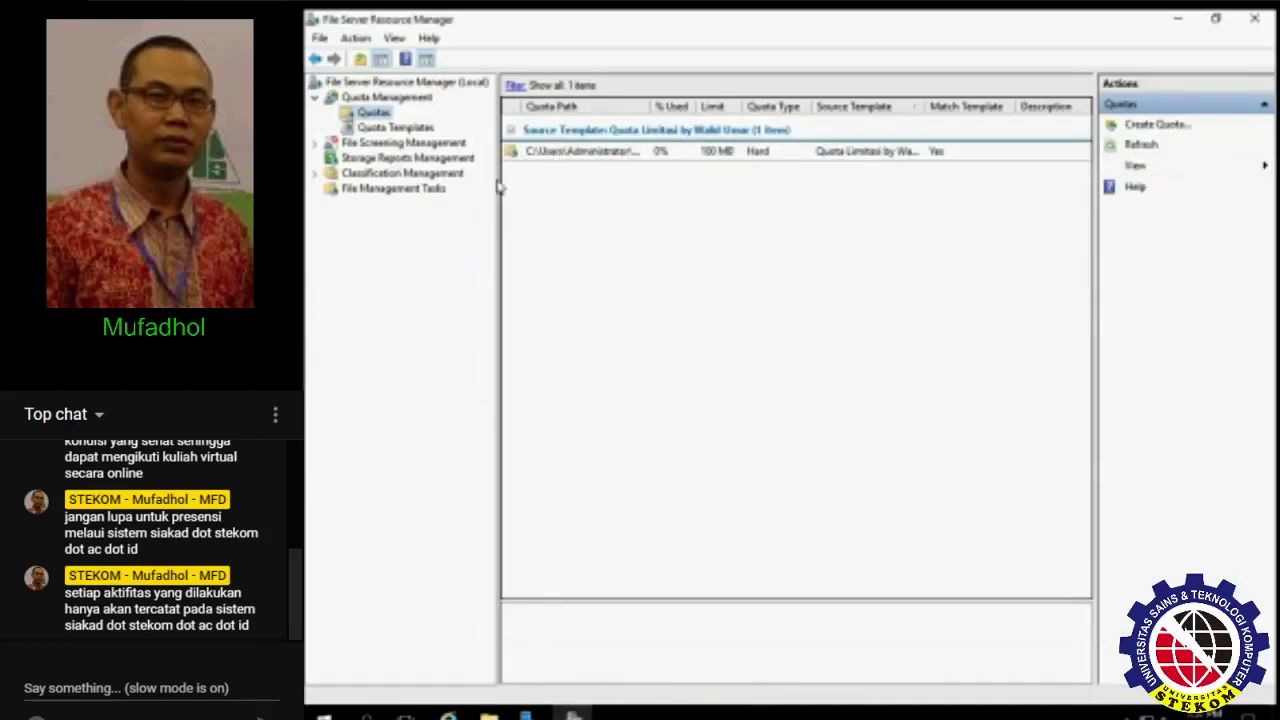
# - Expand File Screening Management and view File Screens and the five built-in File Screen Templates
pyautogui.doubleClick(380, 144)
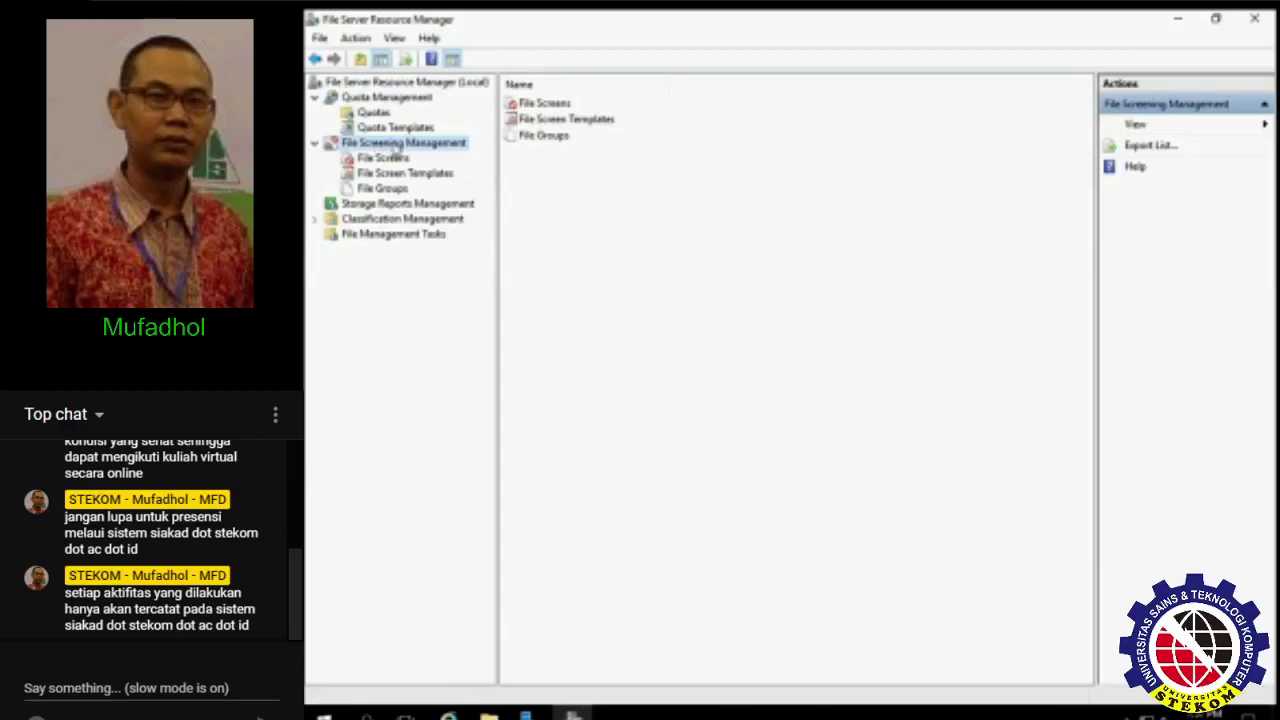
pyautogui.click(396, 174)
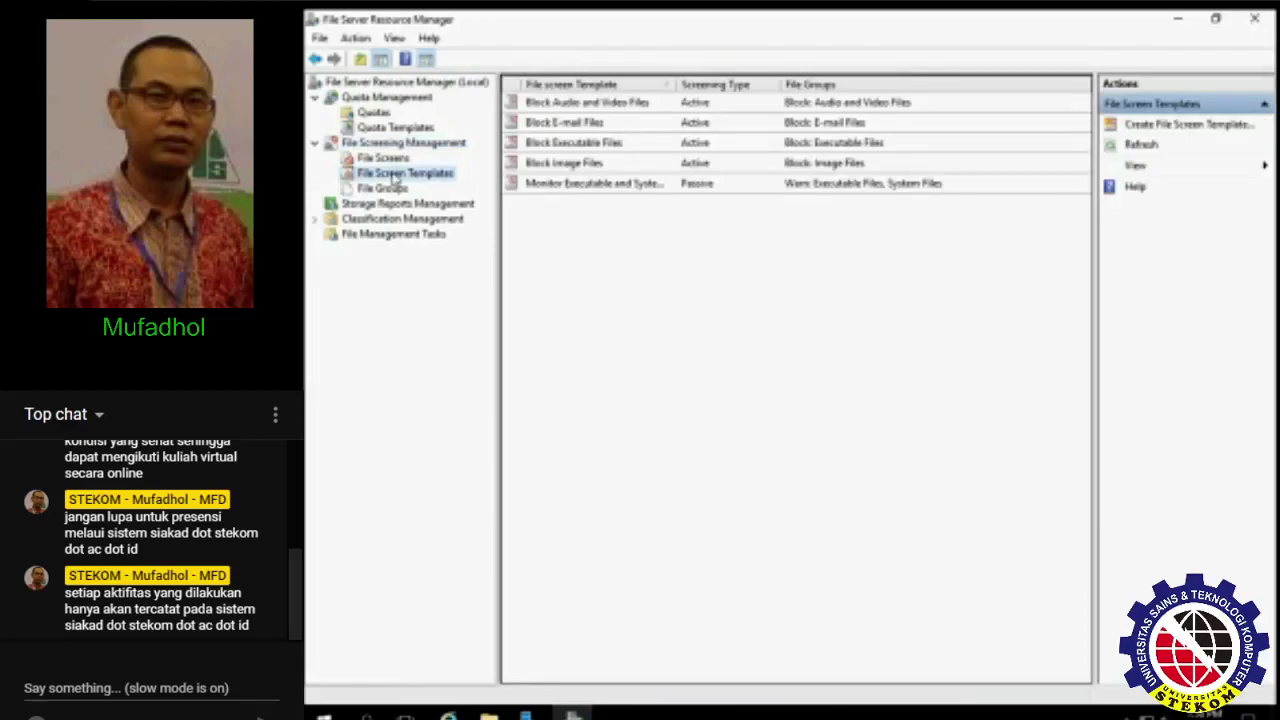
pyautogui.click(388, 143)
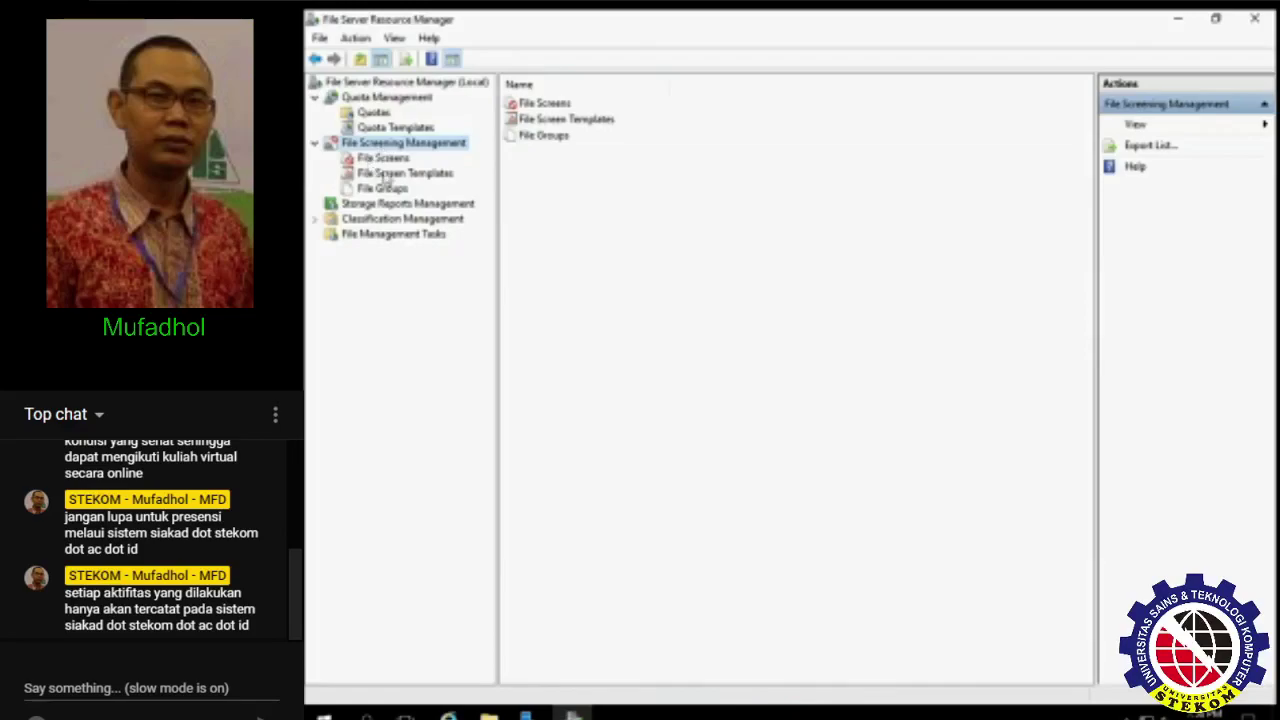
pyautogui.click(392, 160)
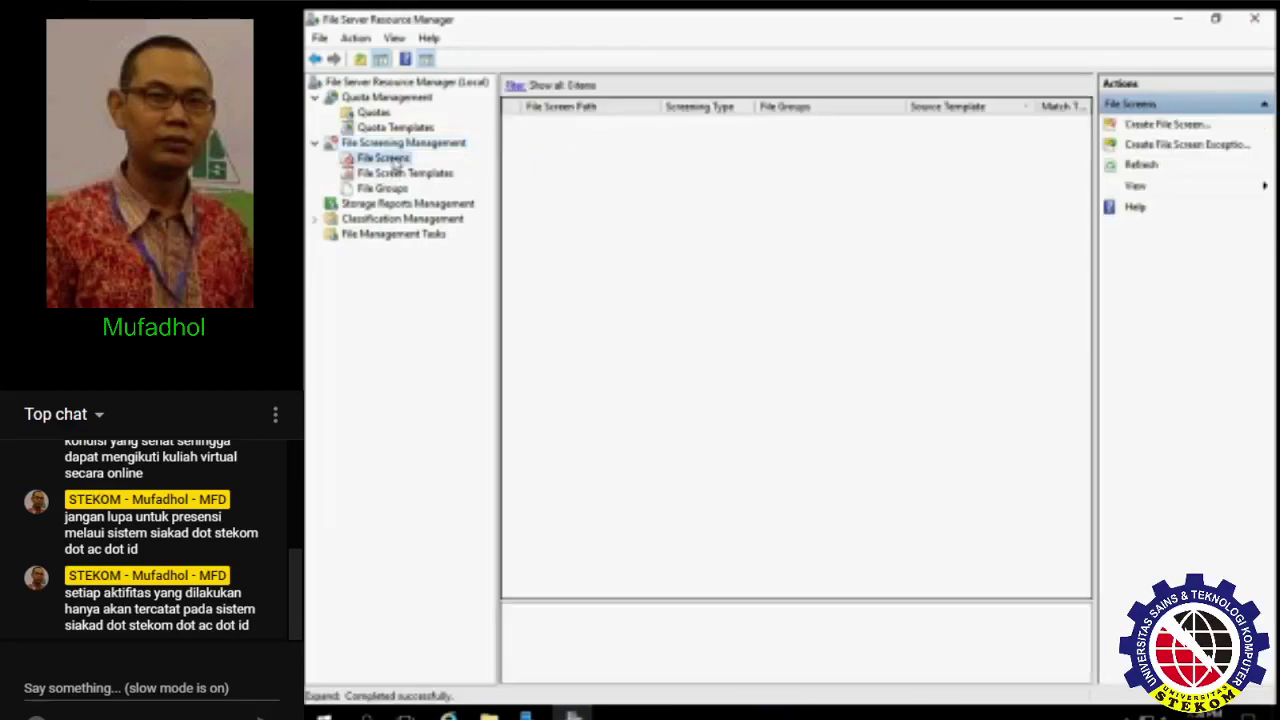
pyautogui.click(405, 174)
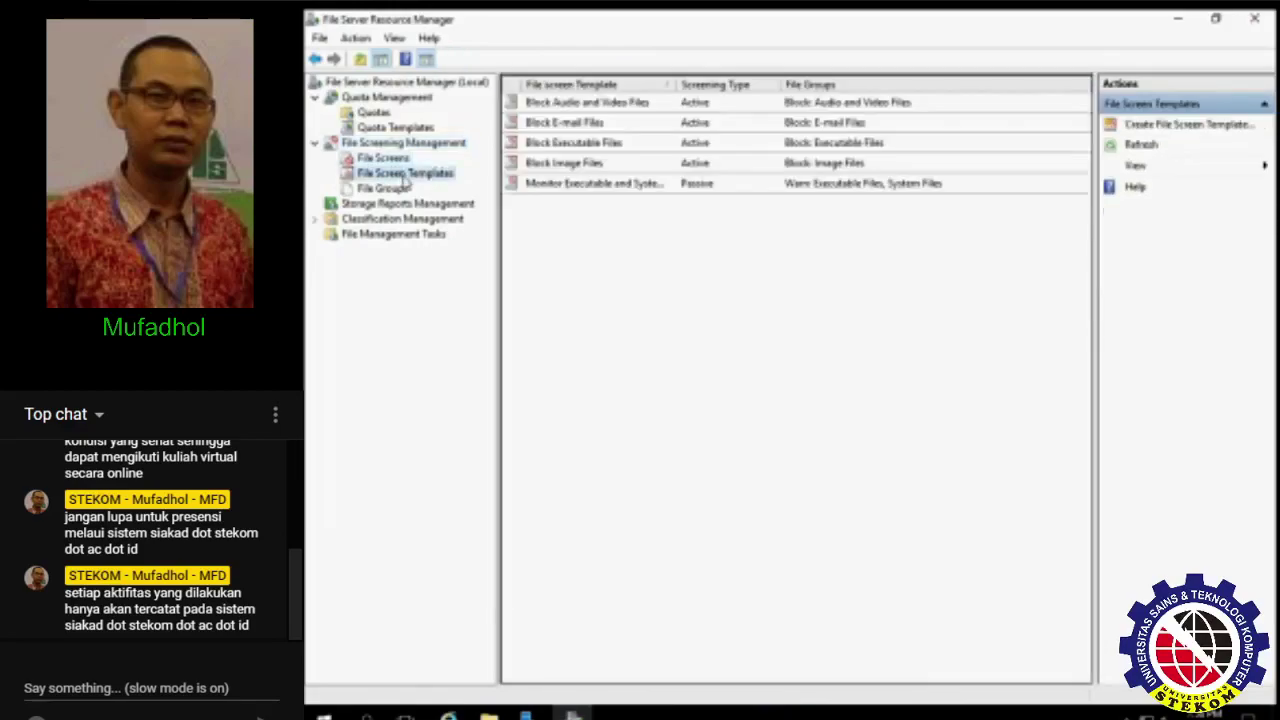
# - Create a new file screen template named 'Filtering file'
pyautogui.rightClick(573, 294)
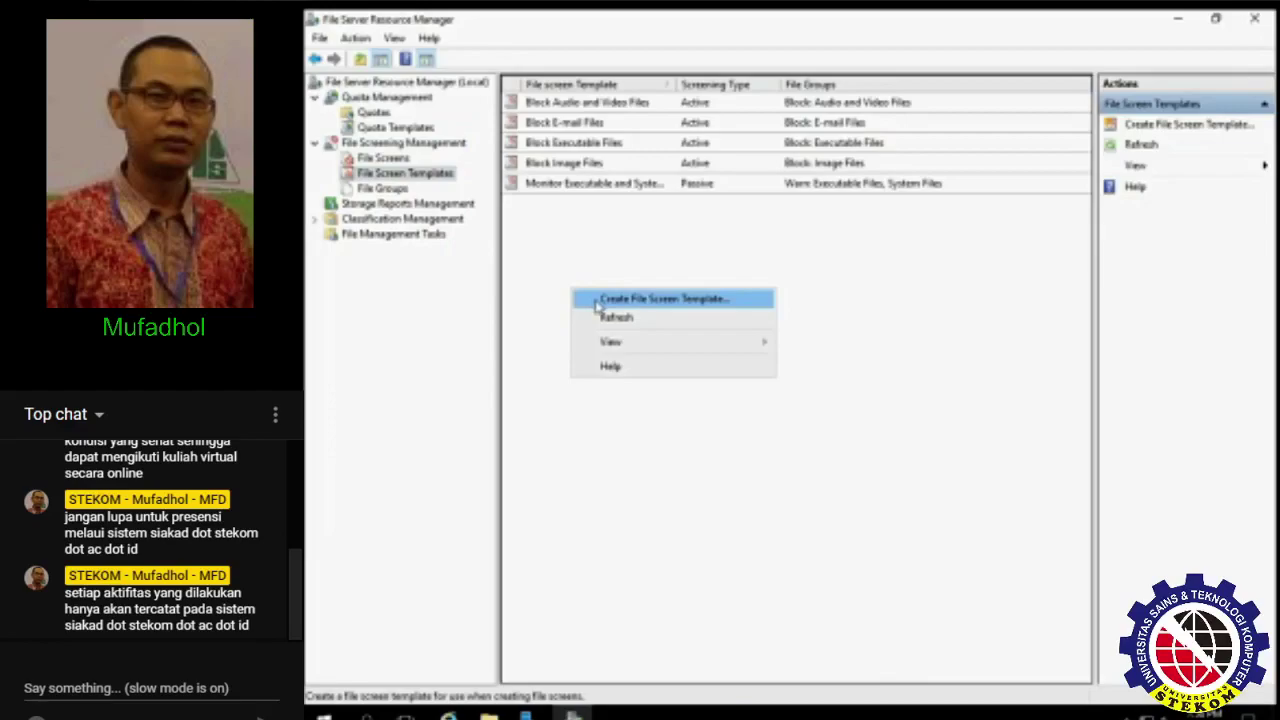
pyautogui.click(596, 305)
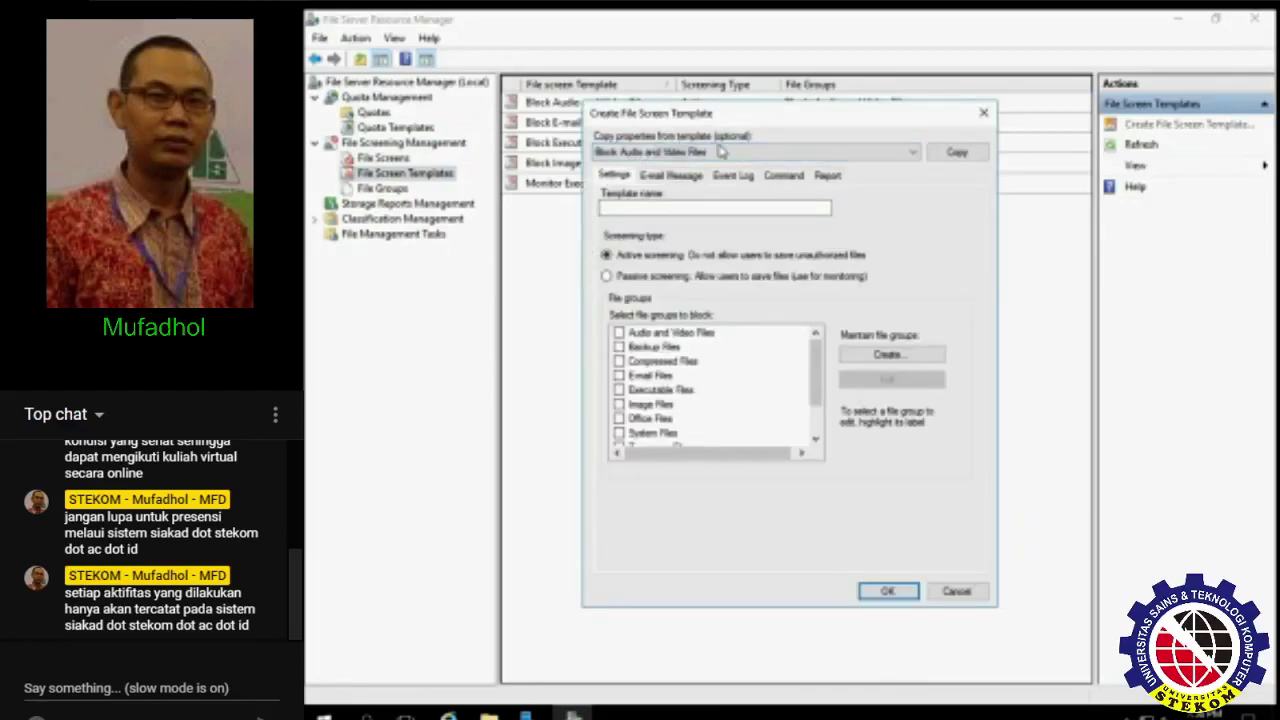
pyautogui.click(687, 207)
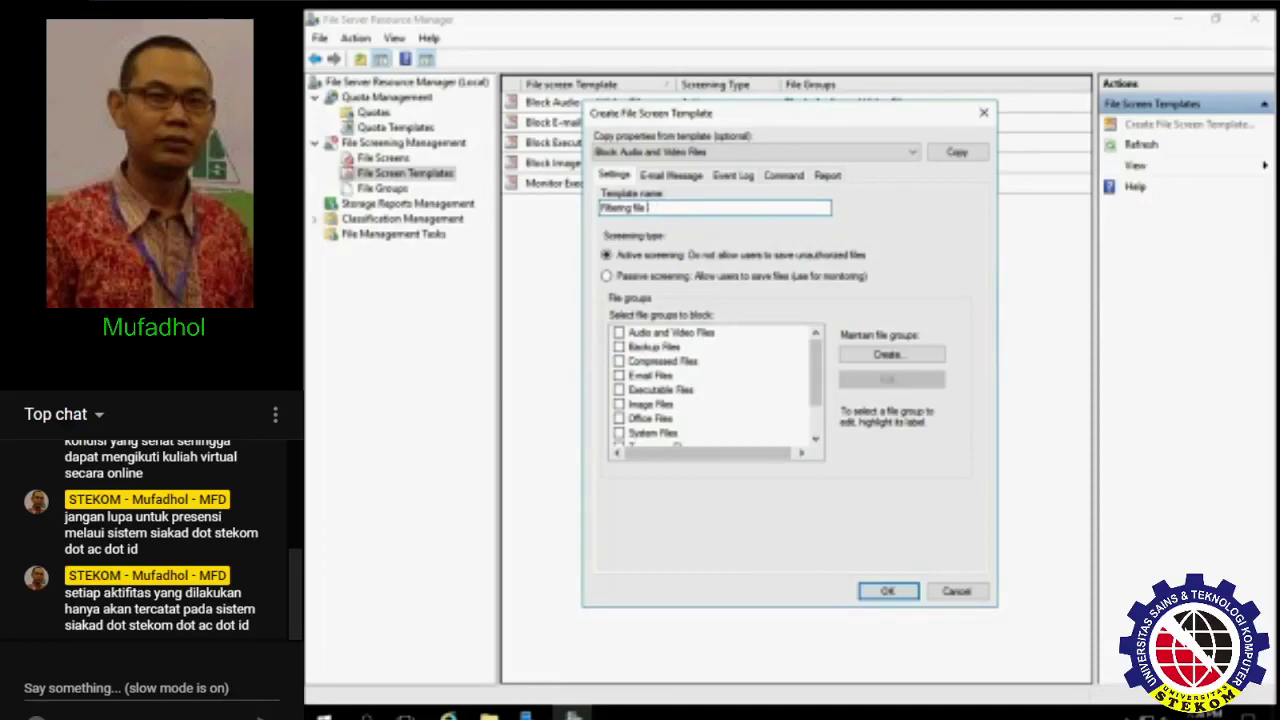
pyautogui.write('es')
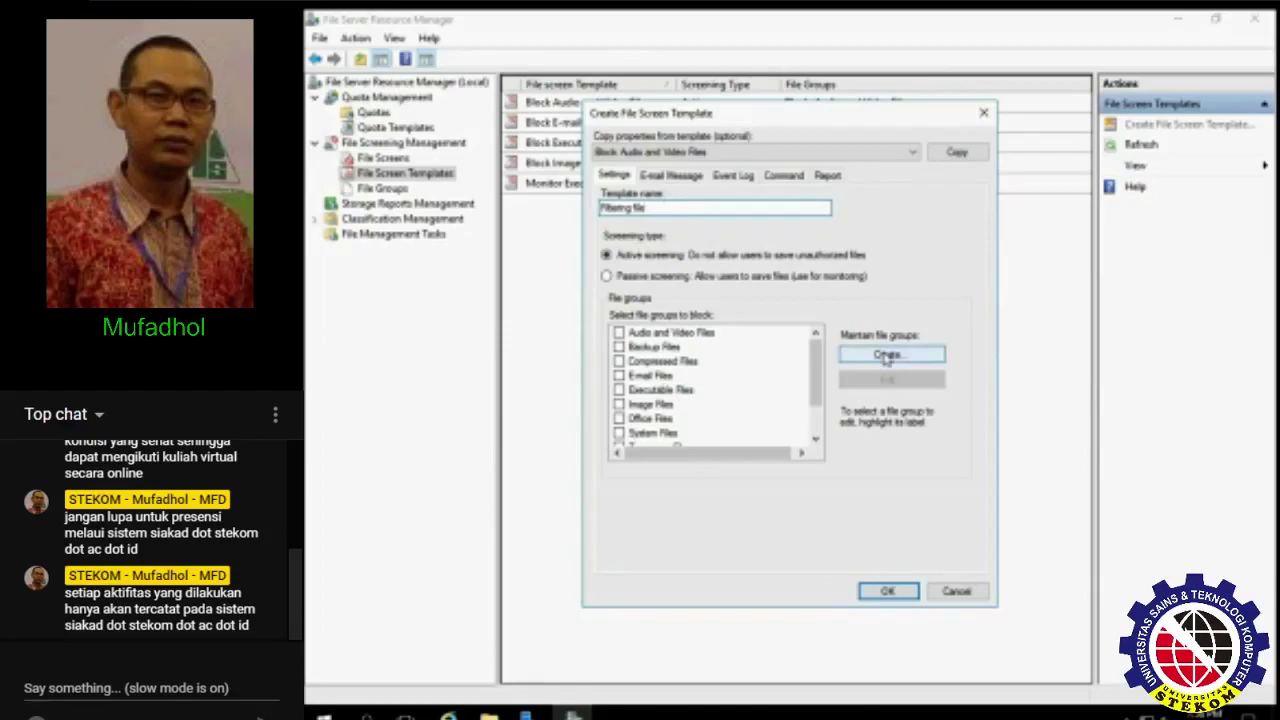
# - Block Executable, Audio and Video, Image and Web Page Files in the template
pyautogui.click(619, 391)
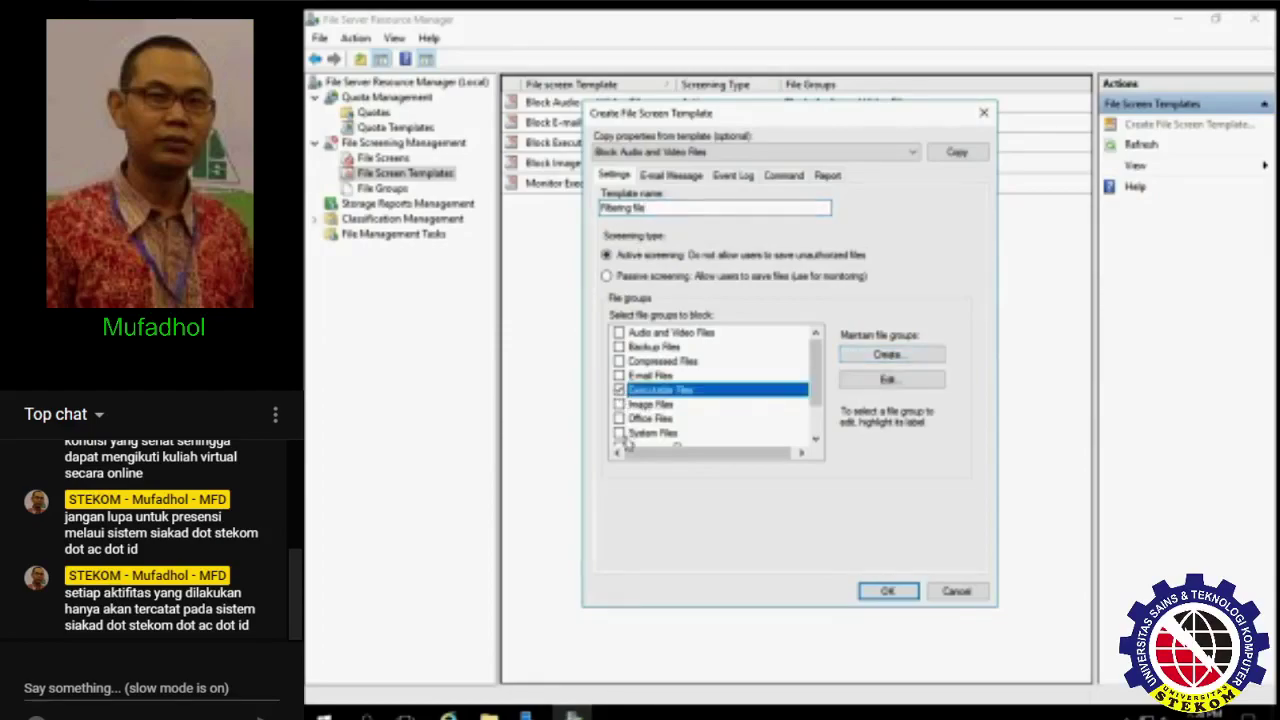
pyautogui.click(619, 333)
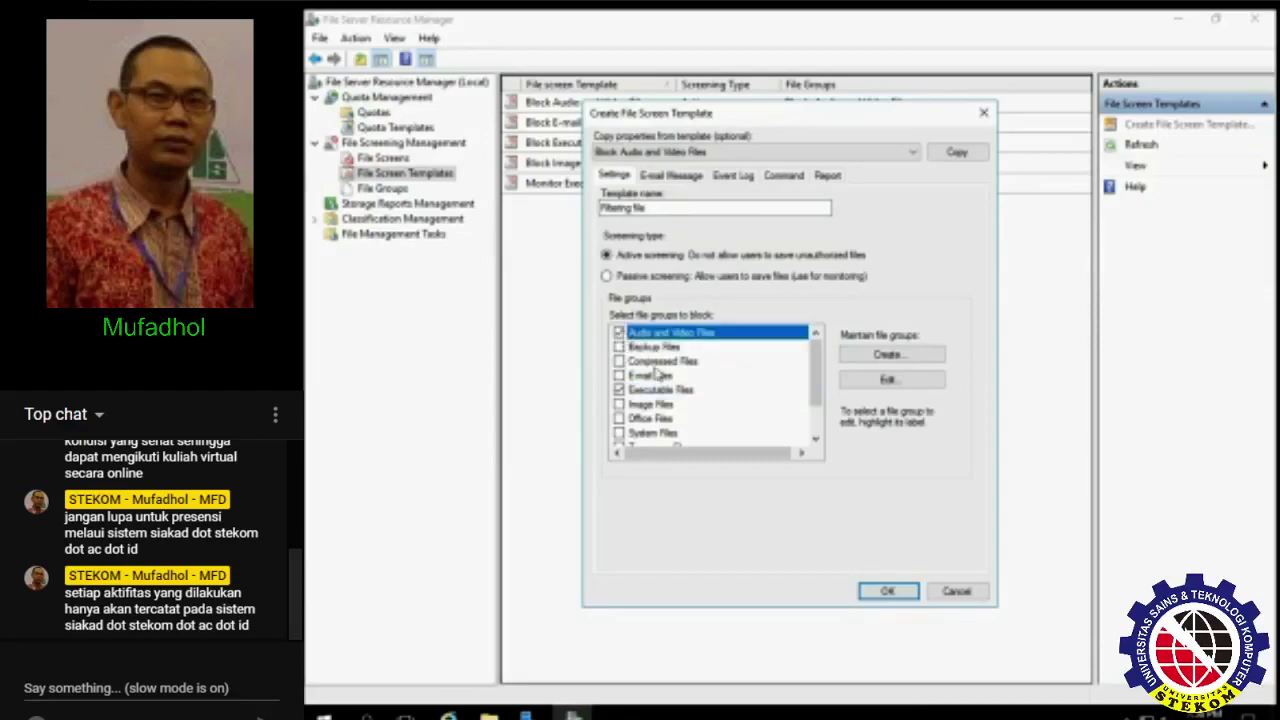
pyautogui.scroll(-1, 705, 400)
pyautogui.scroll(1, 705, 400)
pyautogui.scroll(-1, 706, 398)
pyautogui.scroll(1, 632, 398)
pyautogui.click(619, 405)
pyautogui.scroll(-1, 619, 405)
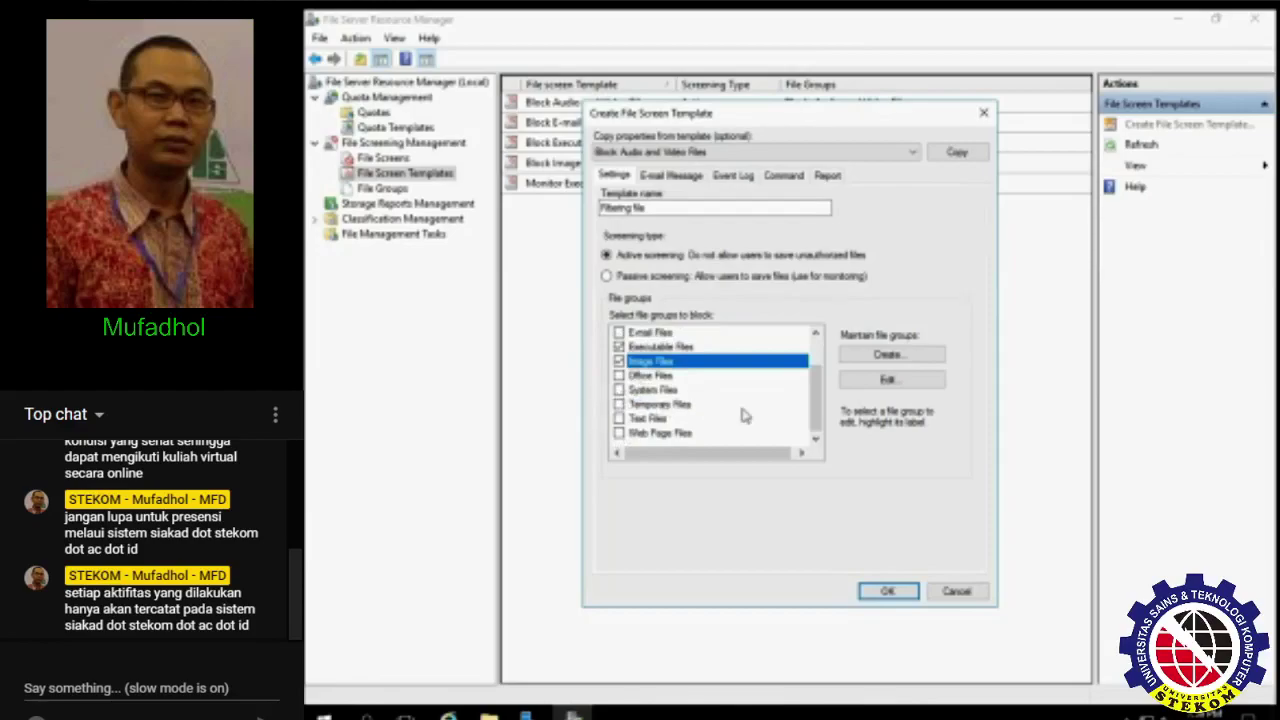
pyautogui.click(619, 433)
pyautogui.scroll(1, 676, 398)
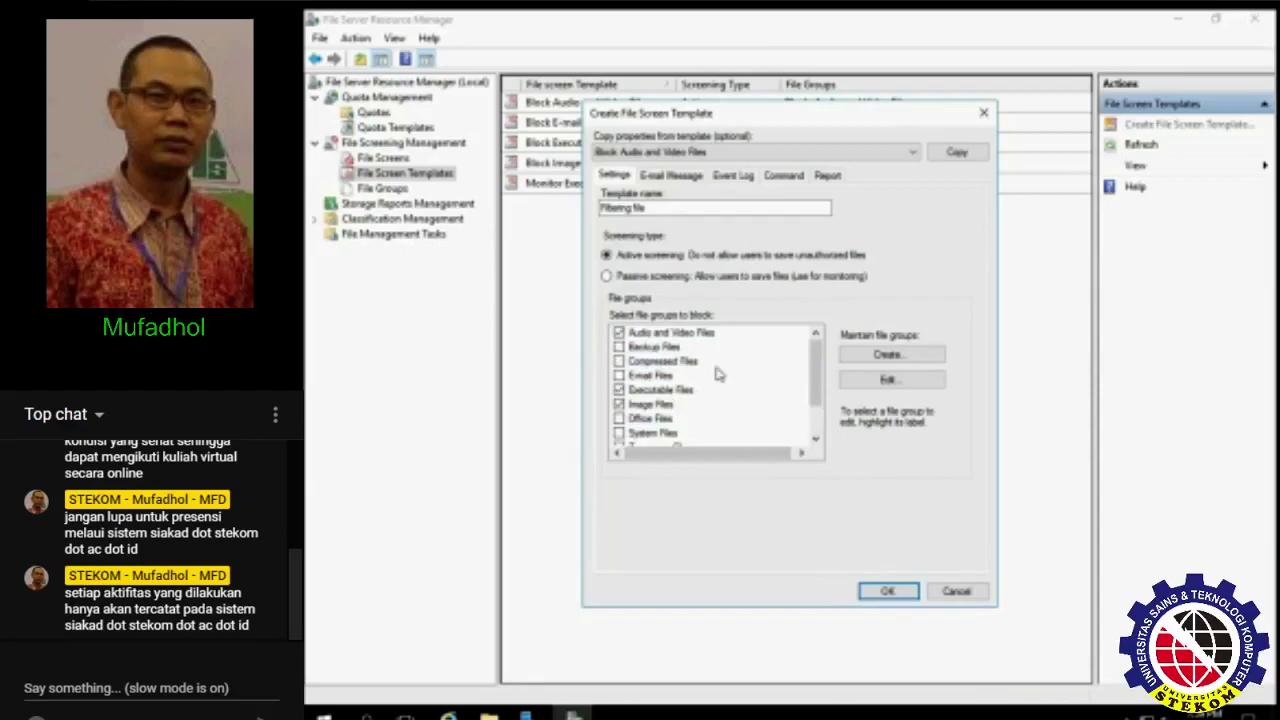
# - Review the e-mail, event log, command and report settings, then save the template
pyautogui.click(671, 176)
pyautogui.click(744, 176)
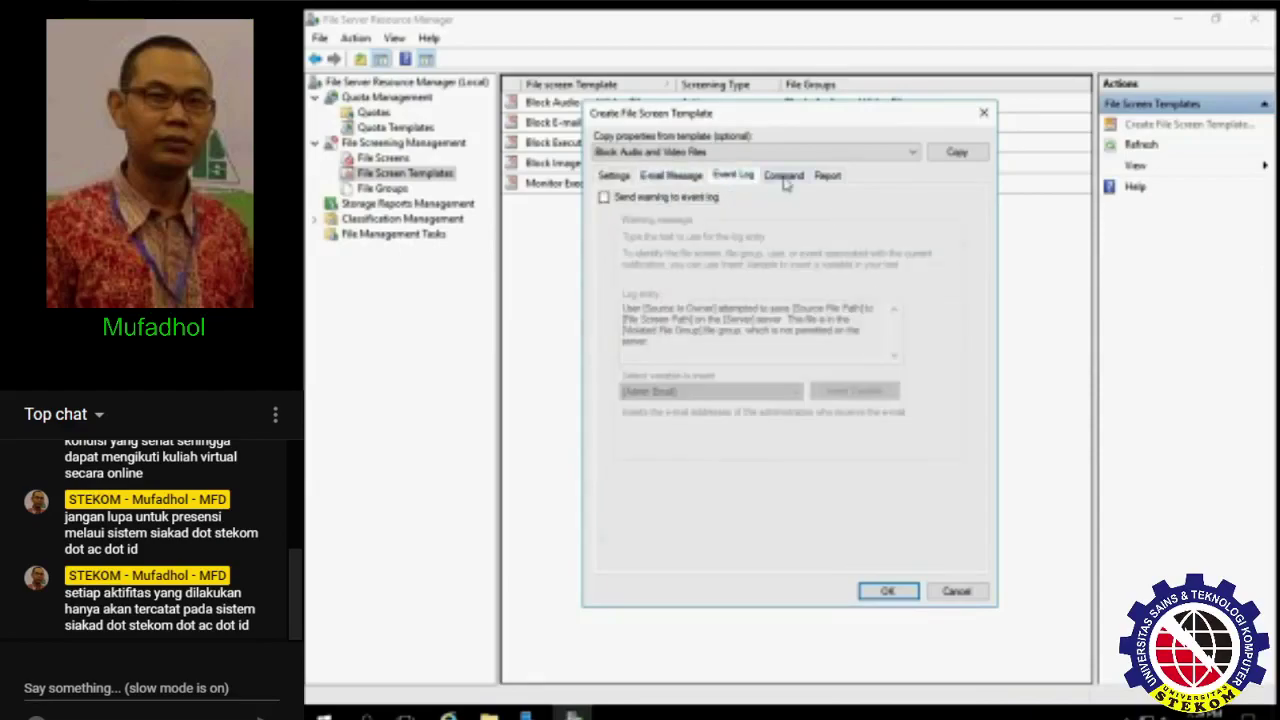
pyautogui.click(784, 176)
pyautogui.click(828, 176)
pyautogui.click(617, 178)
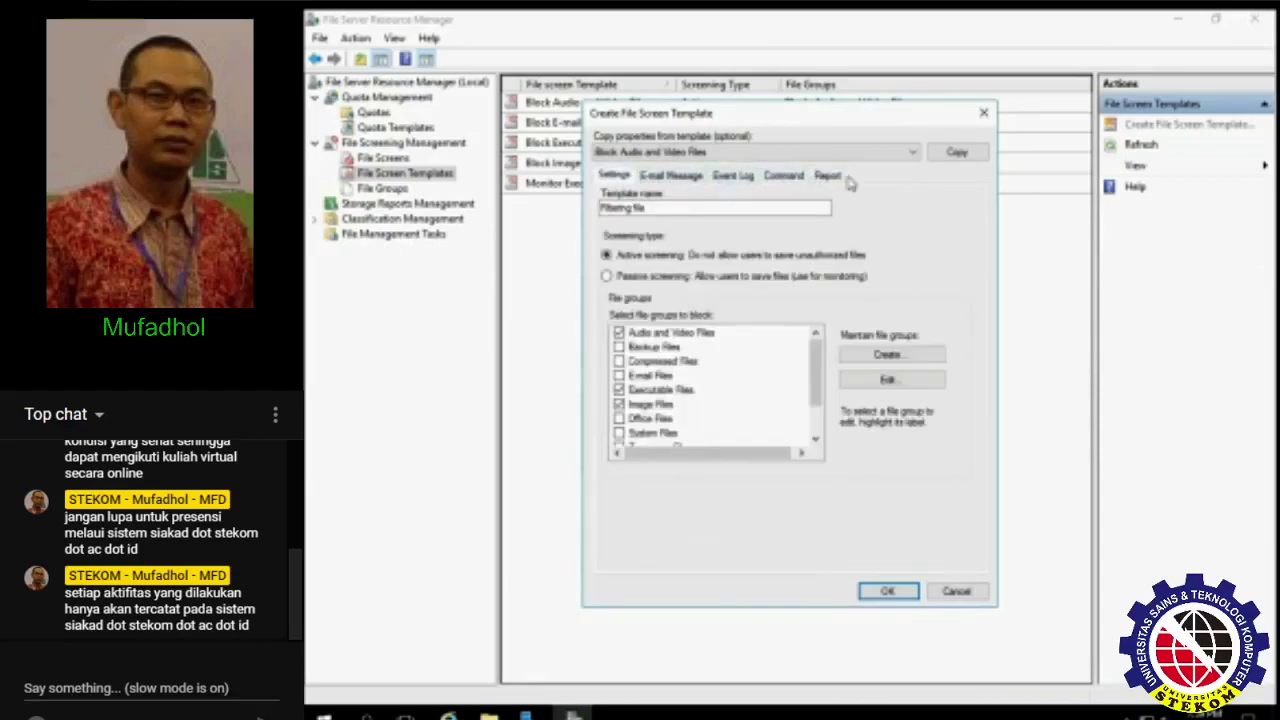
pyautogui.click(892, 592)
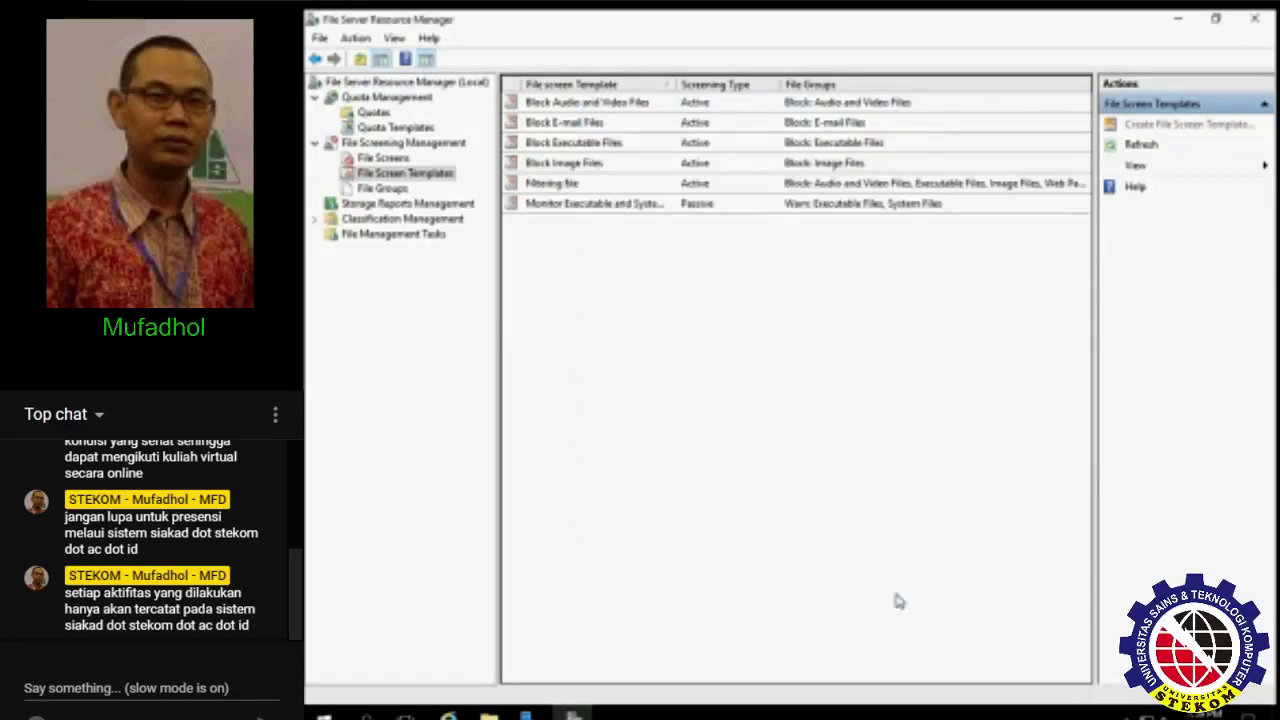
# - Append the creator's name to the Filtering file template, updating only matching derived screens
pyautogui.click(690, 185)
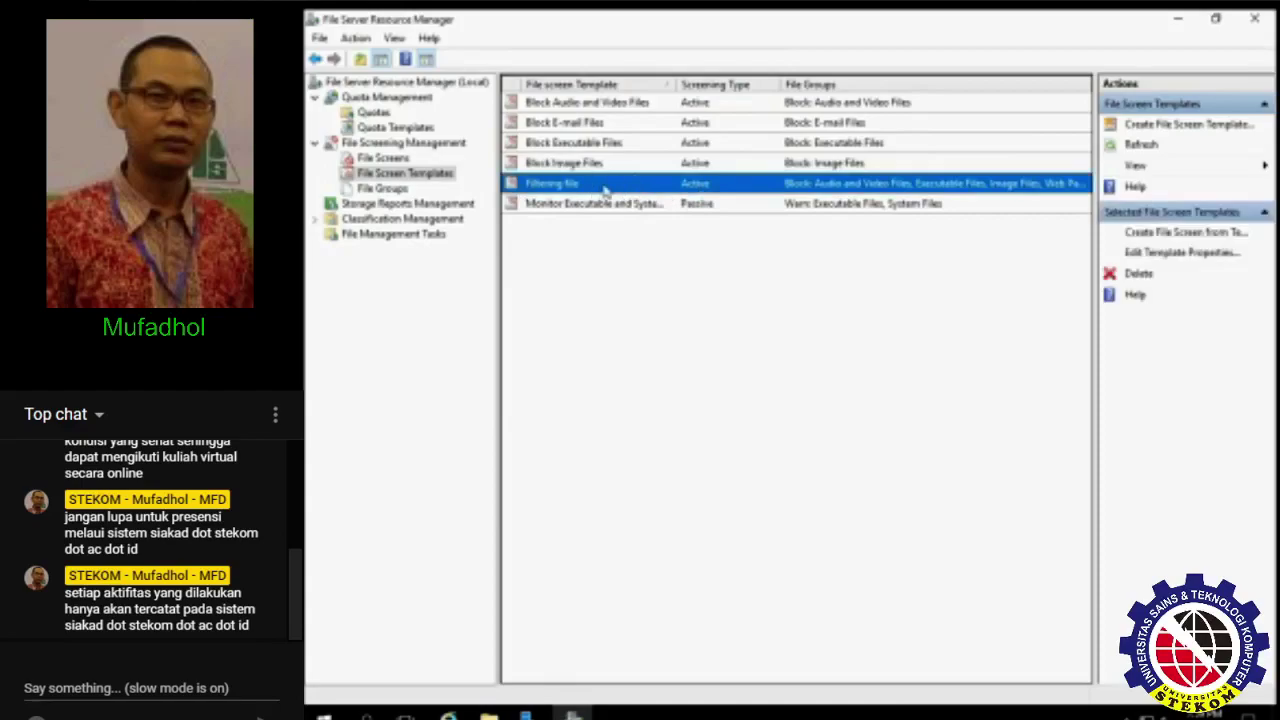
pyautogui.rightClick(564, 194)
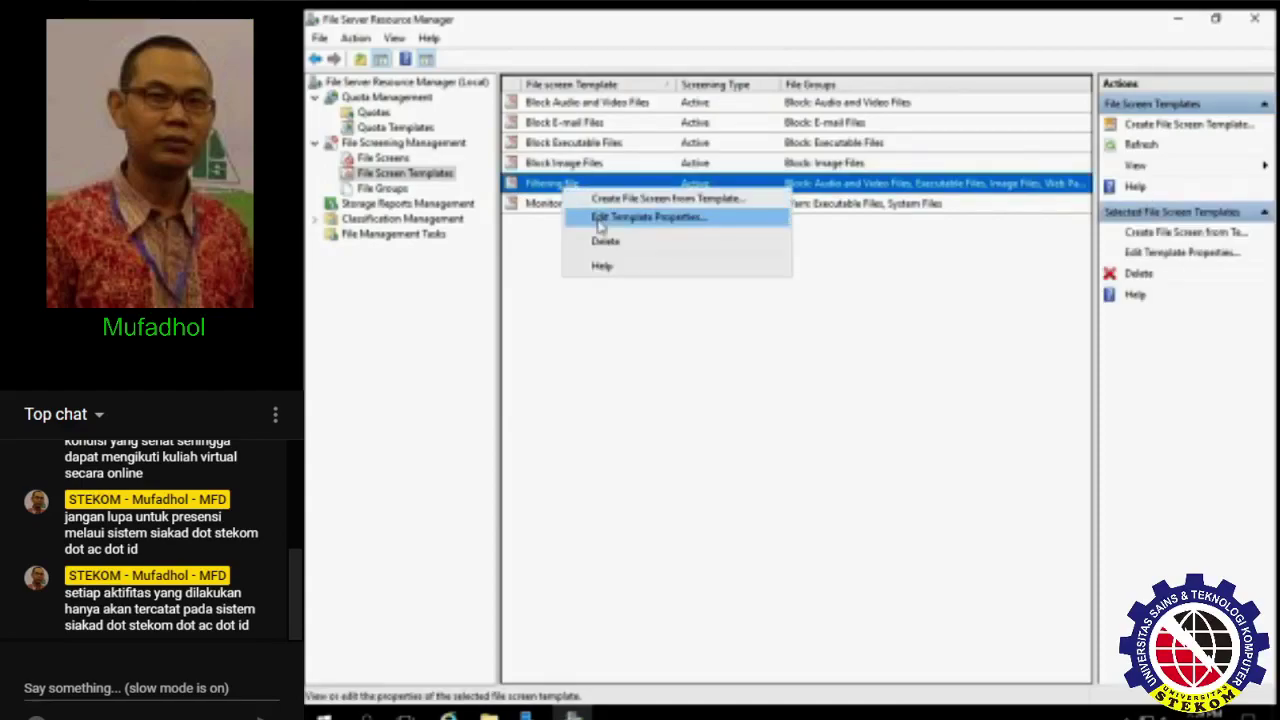
pyautogui.click(600, 217)
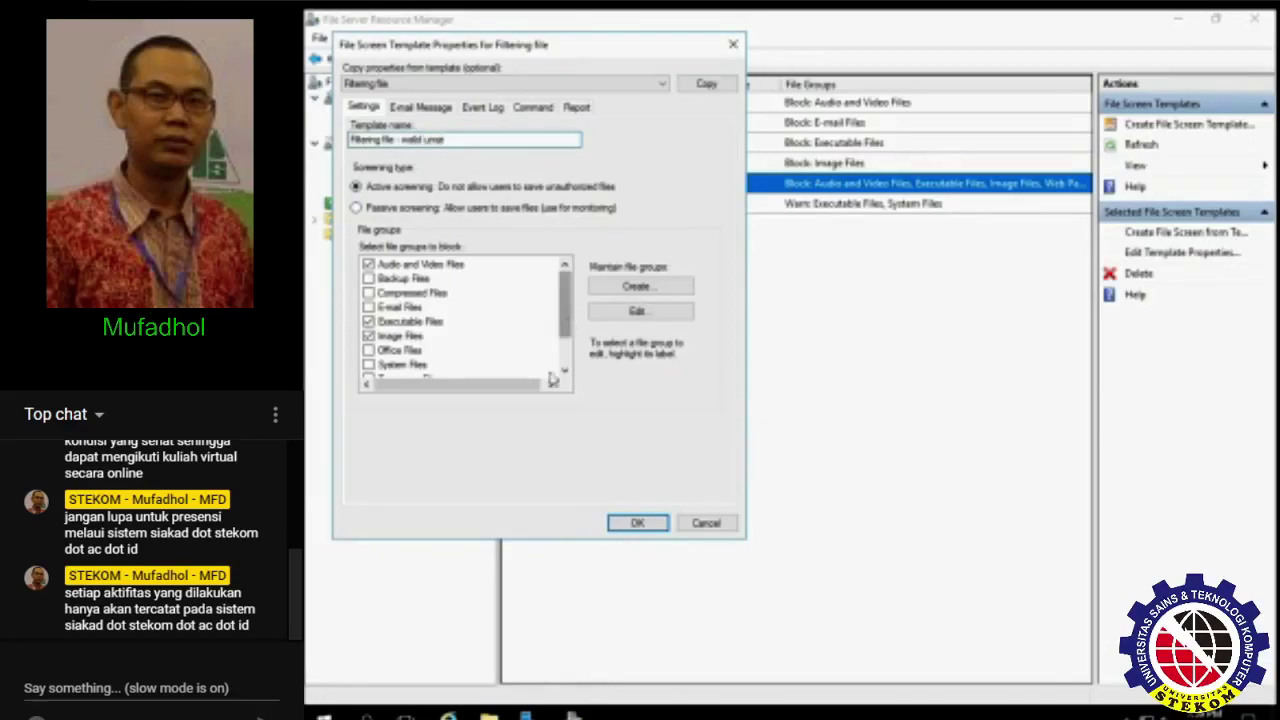
pyautogui.click(637, 523)
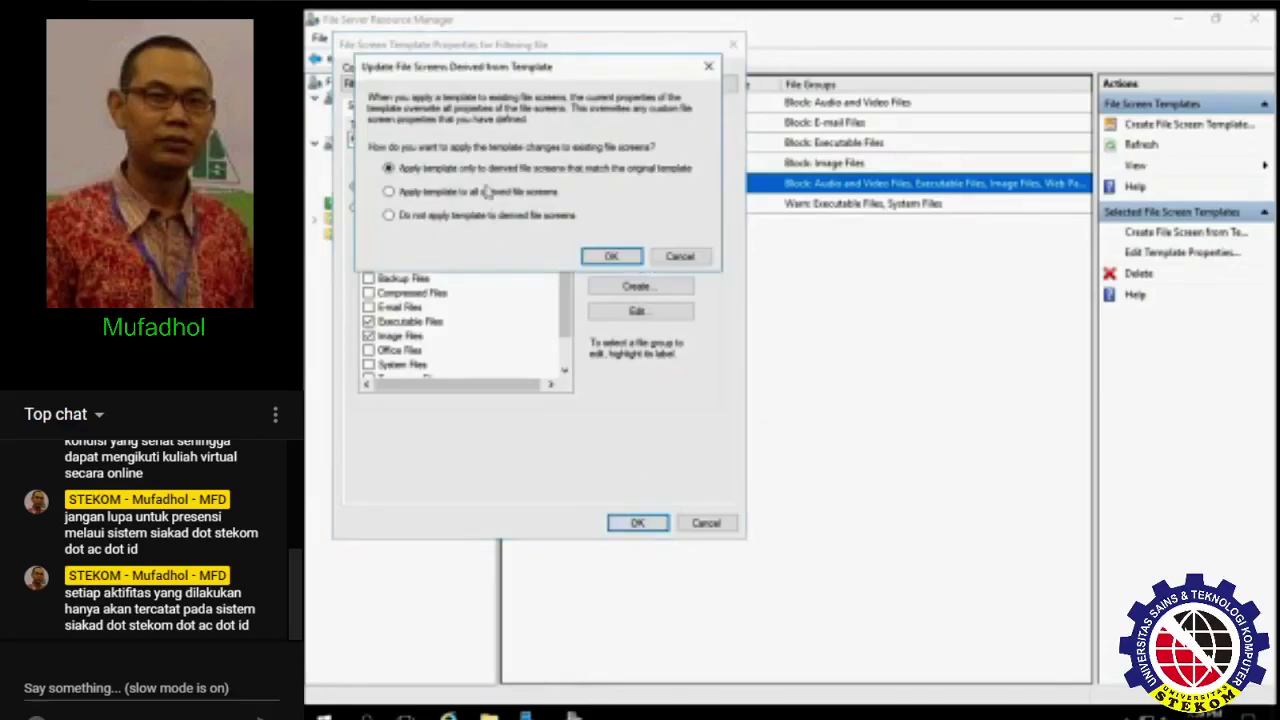
pyautogui.click(604, 256)
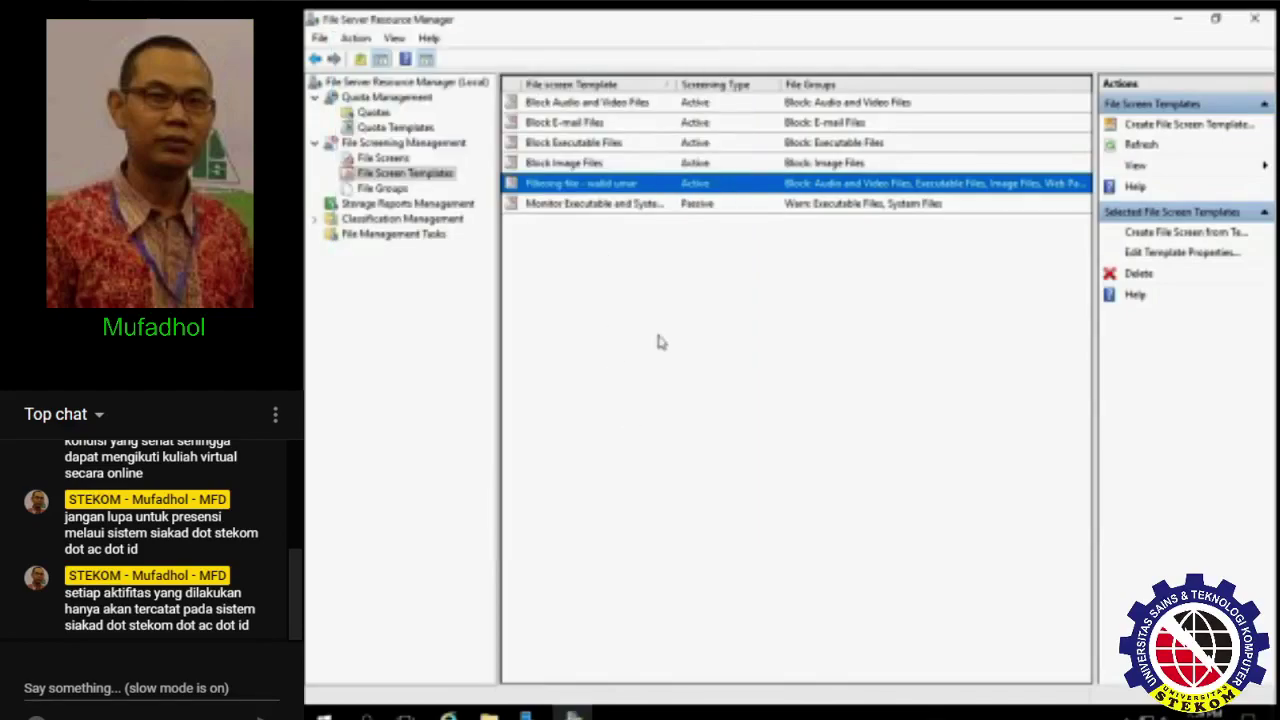
pyautogui.click(637, 232)
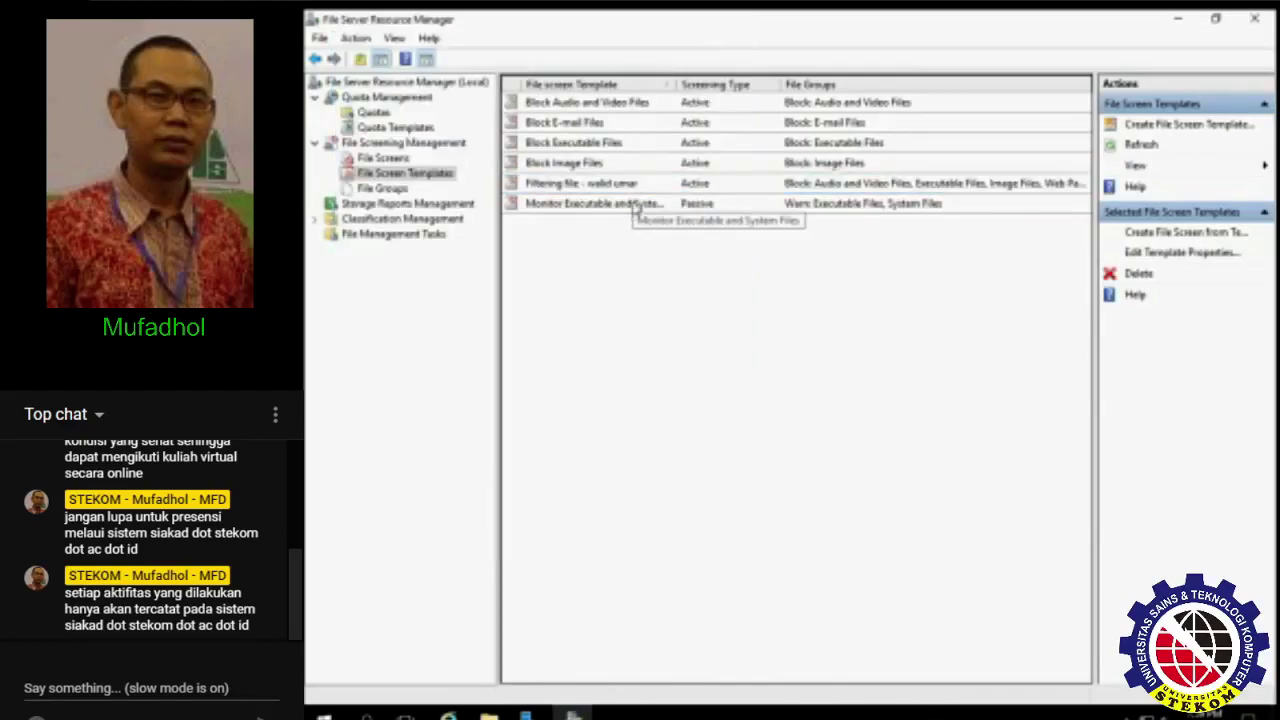
pyautogui.click(383, 157)
# - Start a new file screen with path set to the Desktop\My_Document folder
pyautogui.rightClick(524, 176)
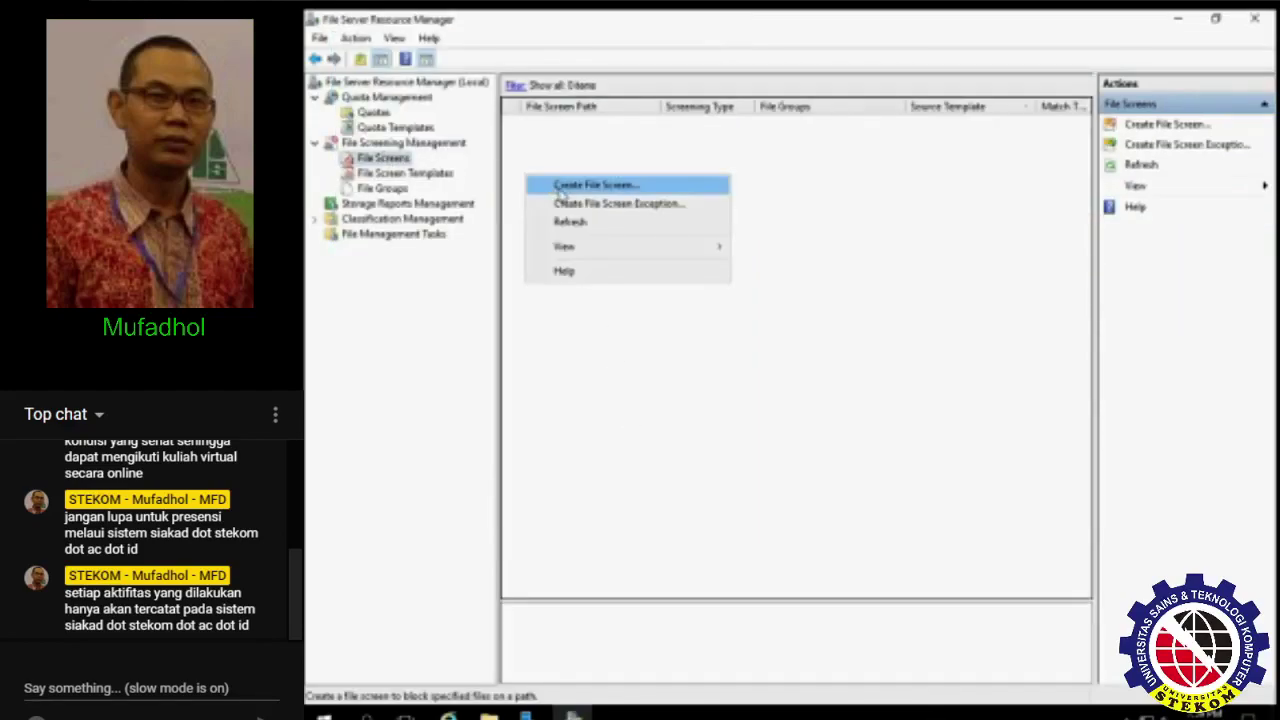
pyautogui.click(560, 187)
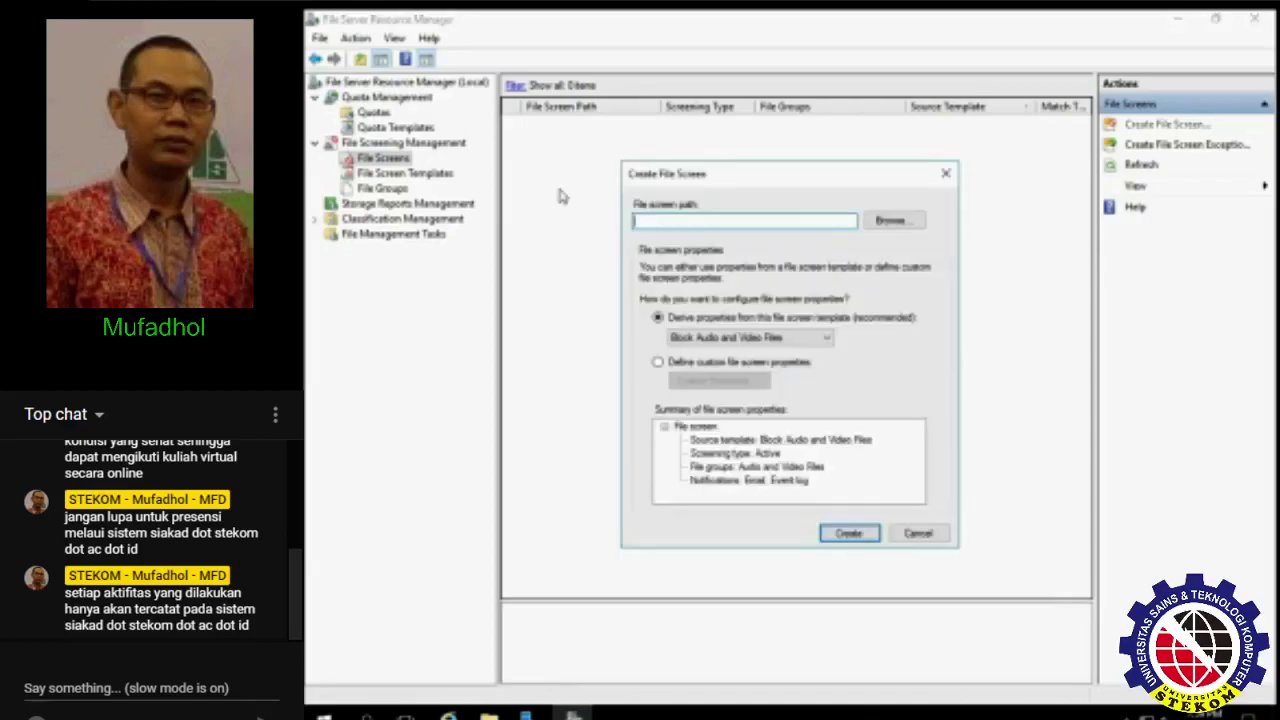
pyautogui.click(896, 226)
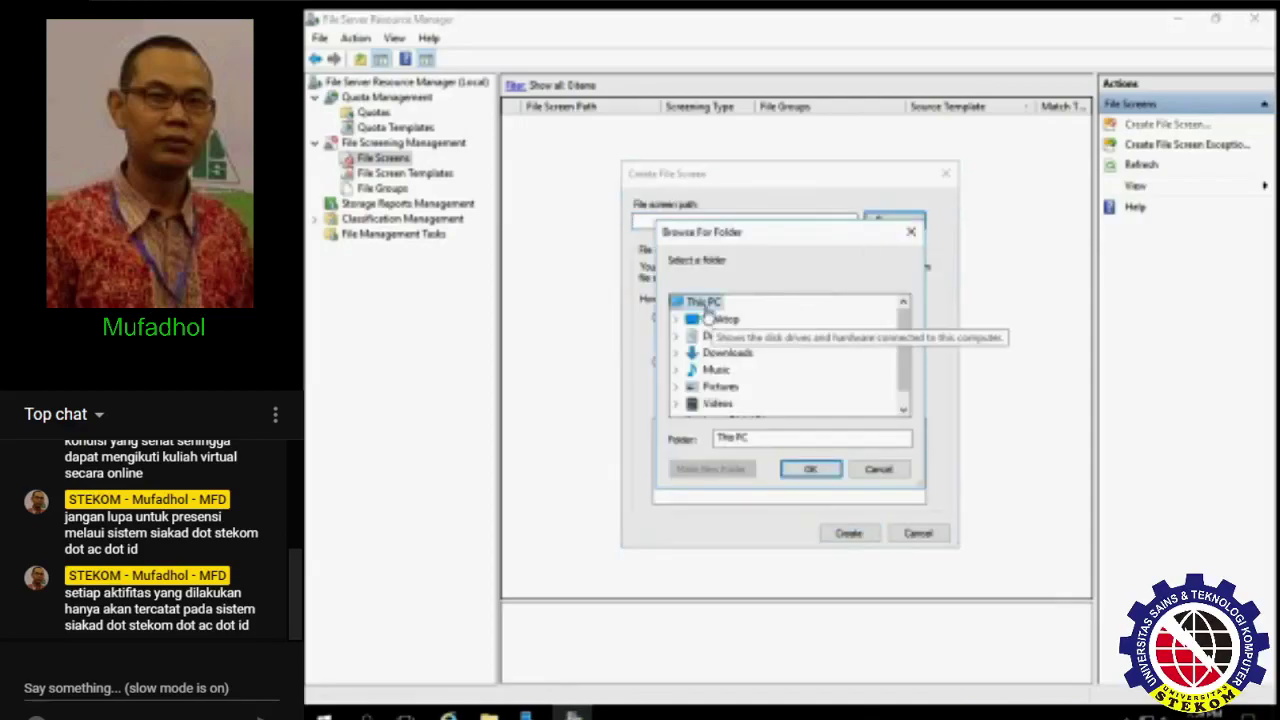
pyautogui.scroll(-1, 785, 375)
pyautogui.scroll(1, 760, 360)
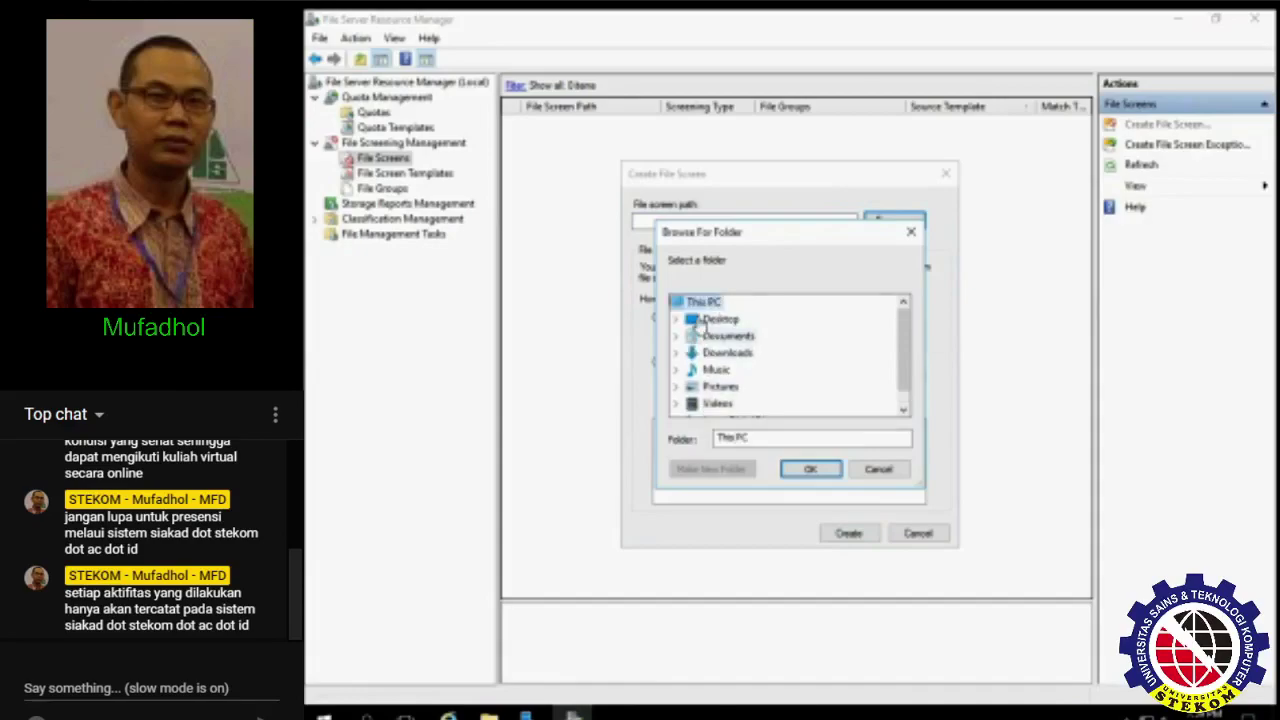
pyautogui.doubleClick(720, 318)
pyautogui.click(745, 337)
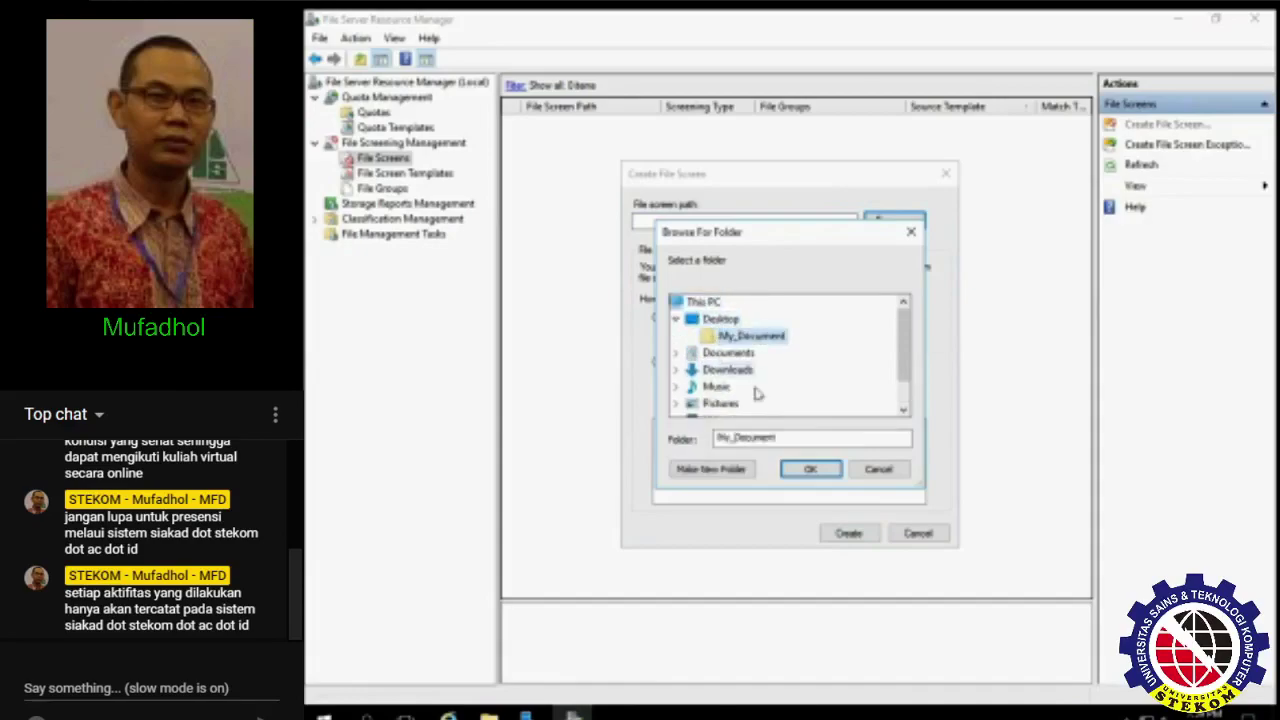
pyautogui.click(810, 469)
# - Base the screen on the custom Filtering file template, create it, and list screen templates
pyautogui.click(770, 338)
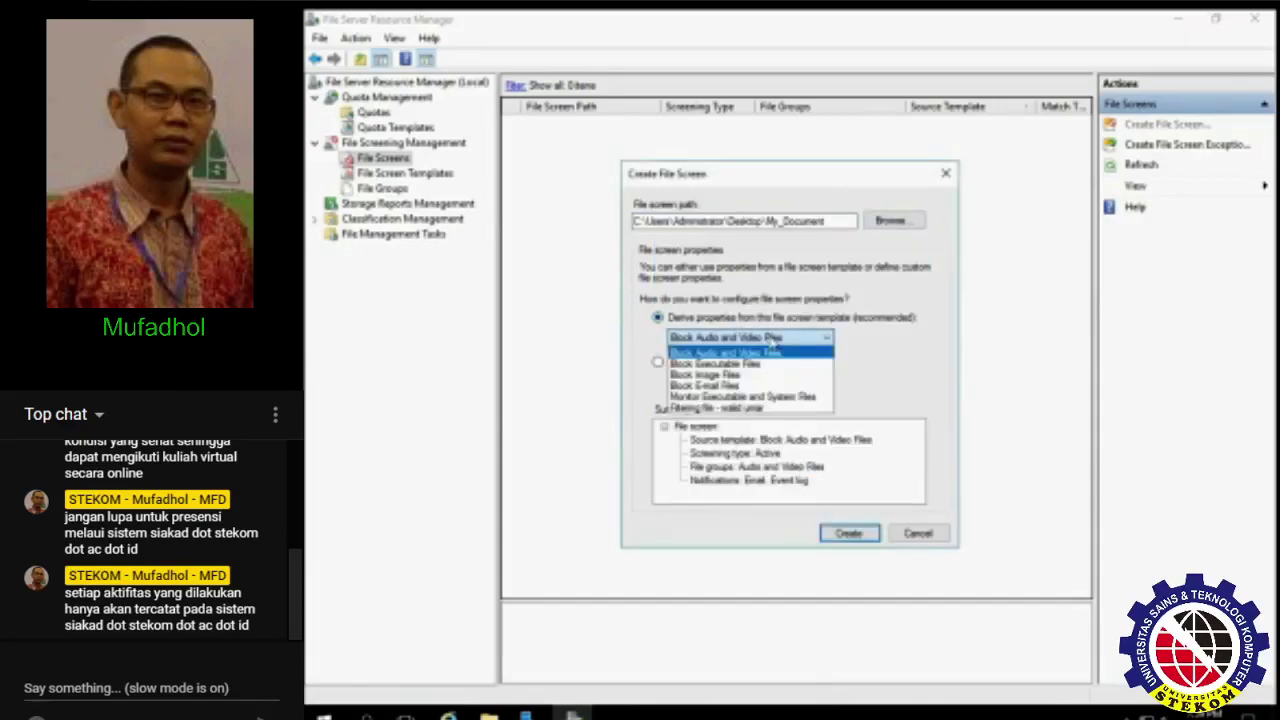
pyautogui.click(787, 410)
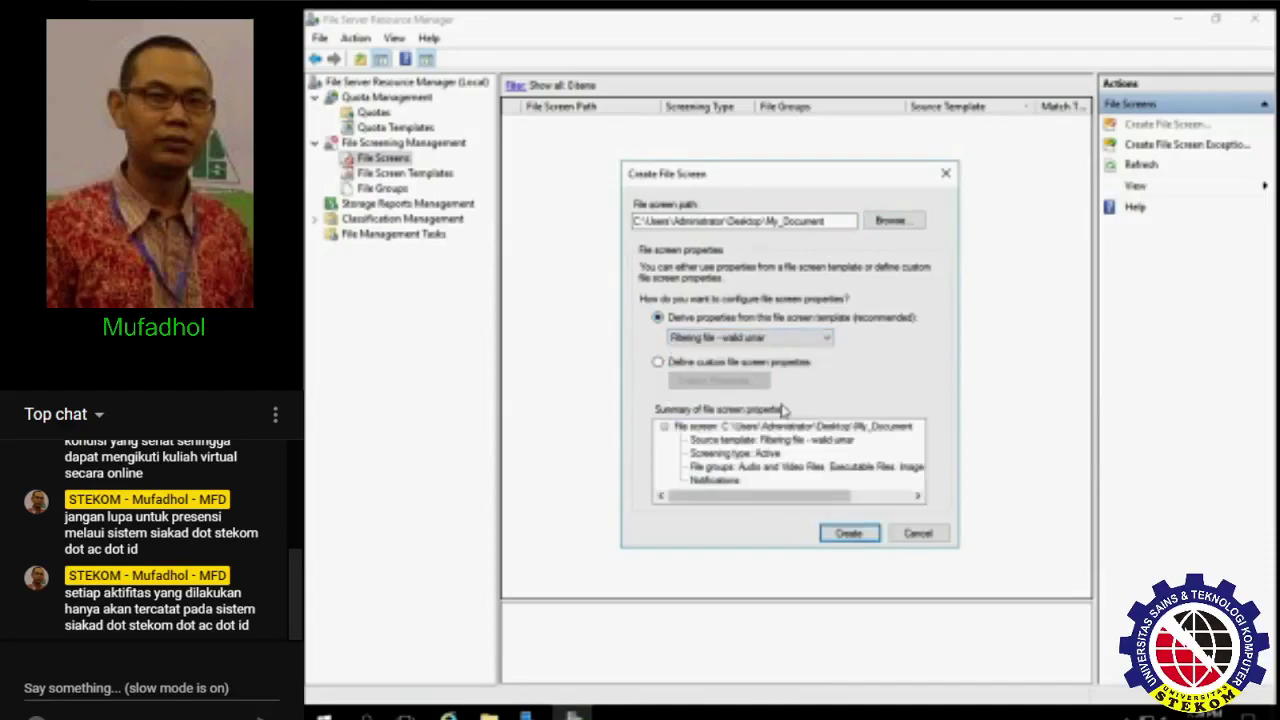
pyautogui.hscroll(2, 775, 460)
pyautogui.hscroll(-2, 775, 460)
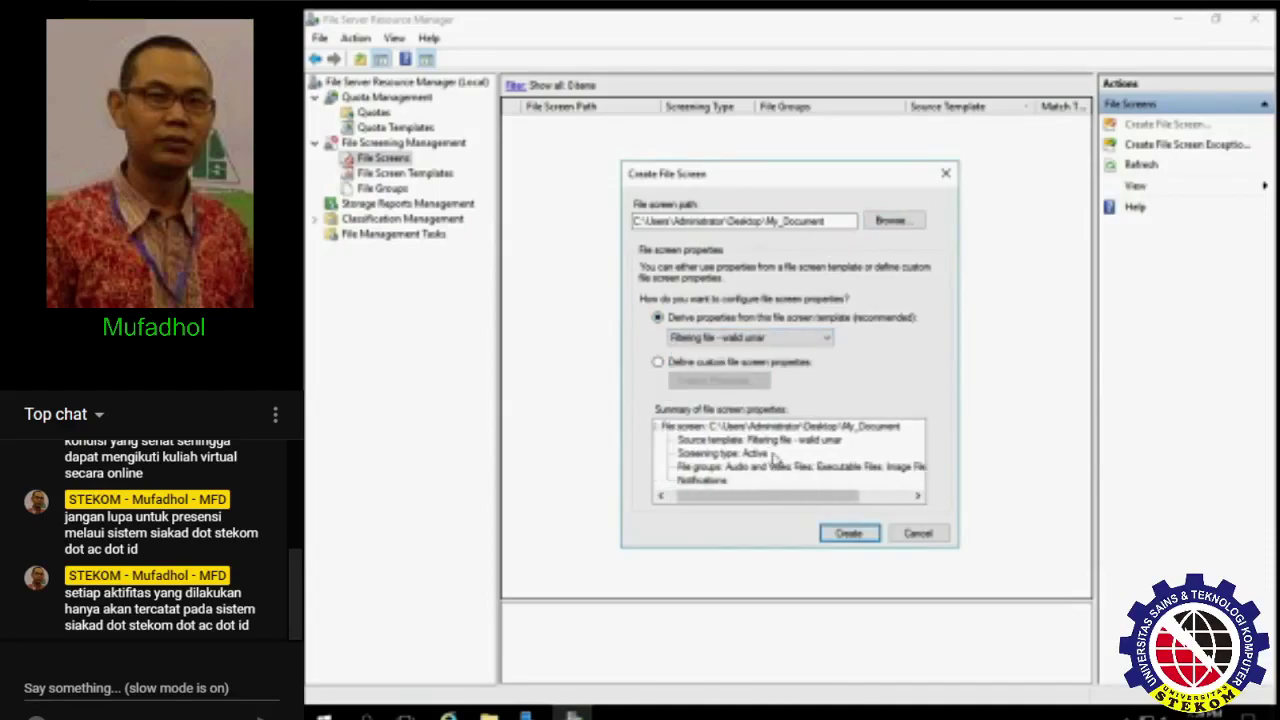
pyautogui.click(848, 533)
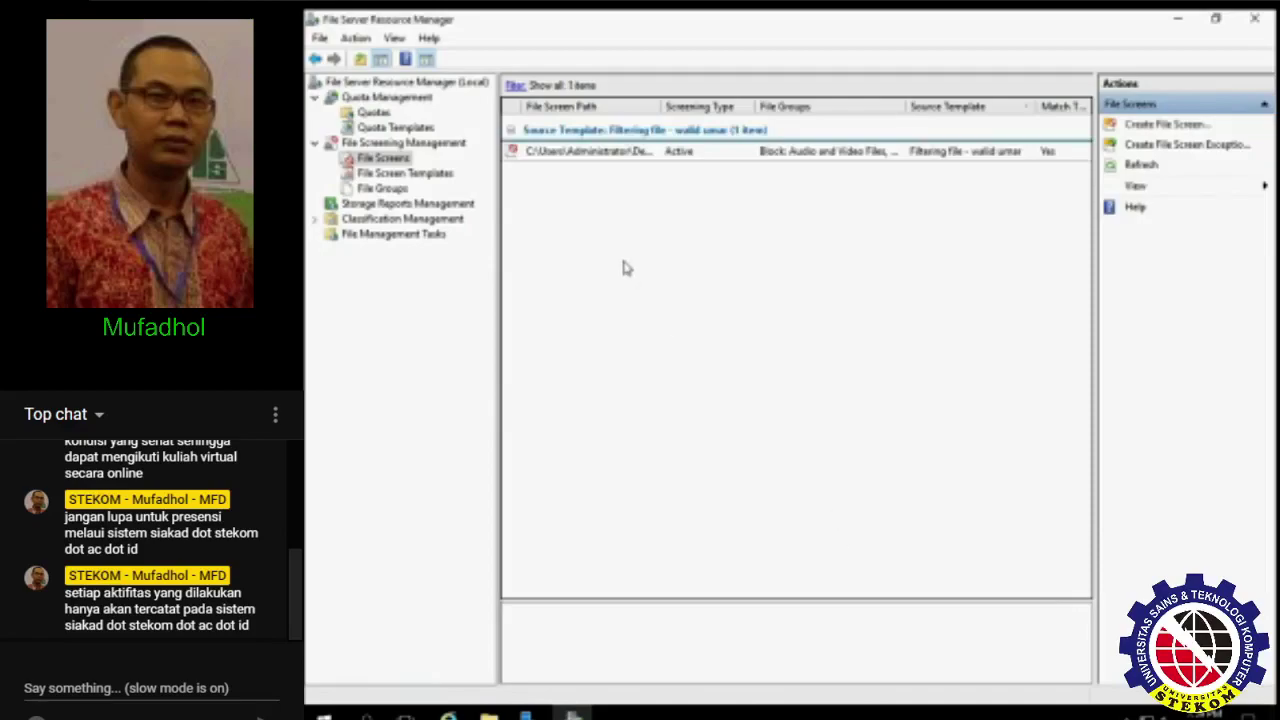
pyautogui.click(428, 176)
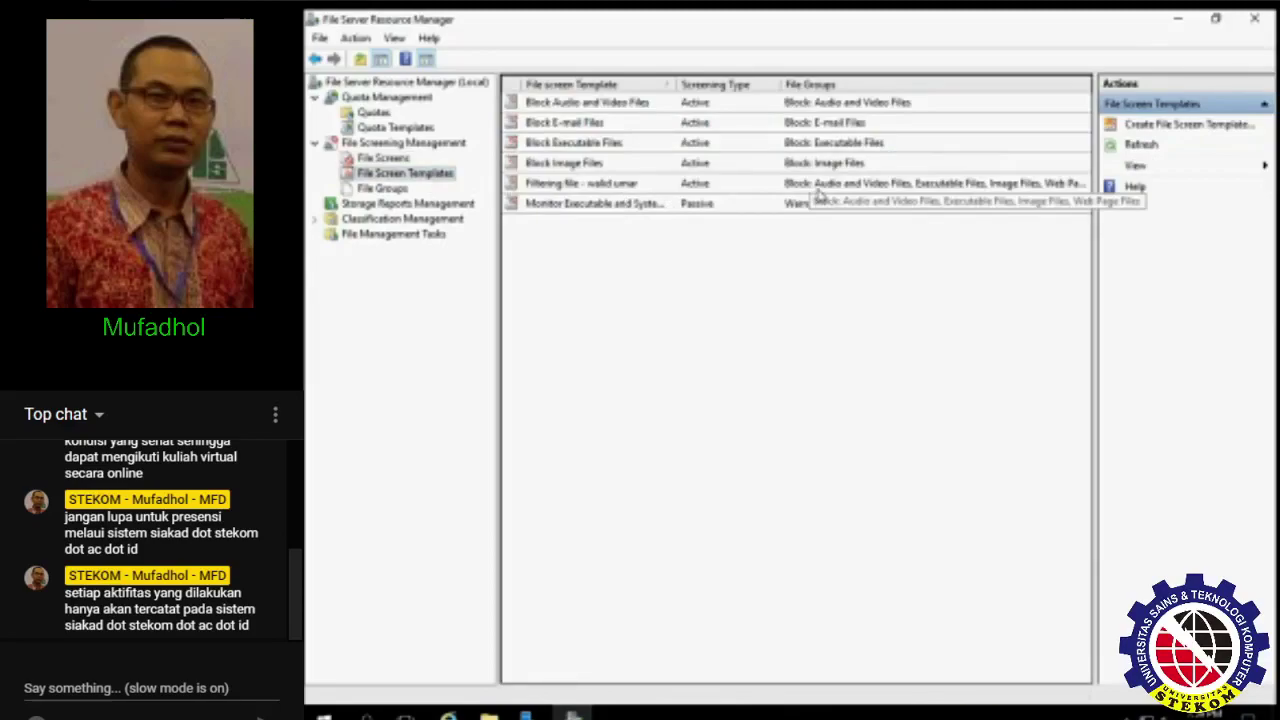
# - Dismiss a failed paste error and open Desktop\My_Document in File Explorer
pyautogui.click(488, 716)
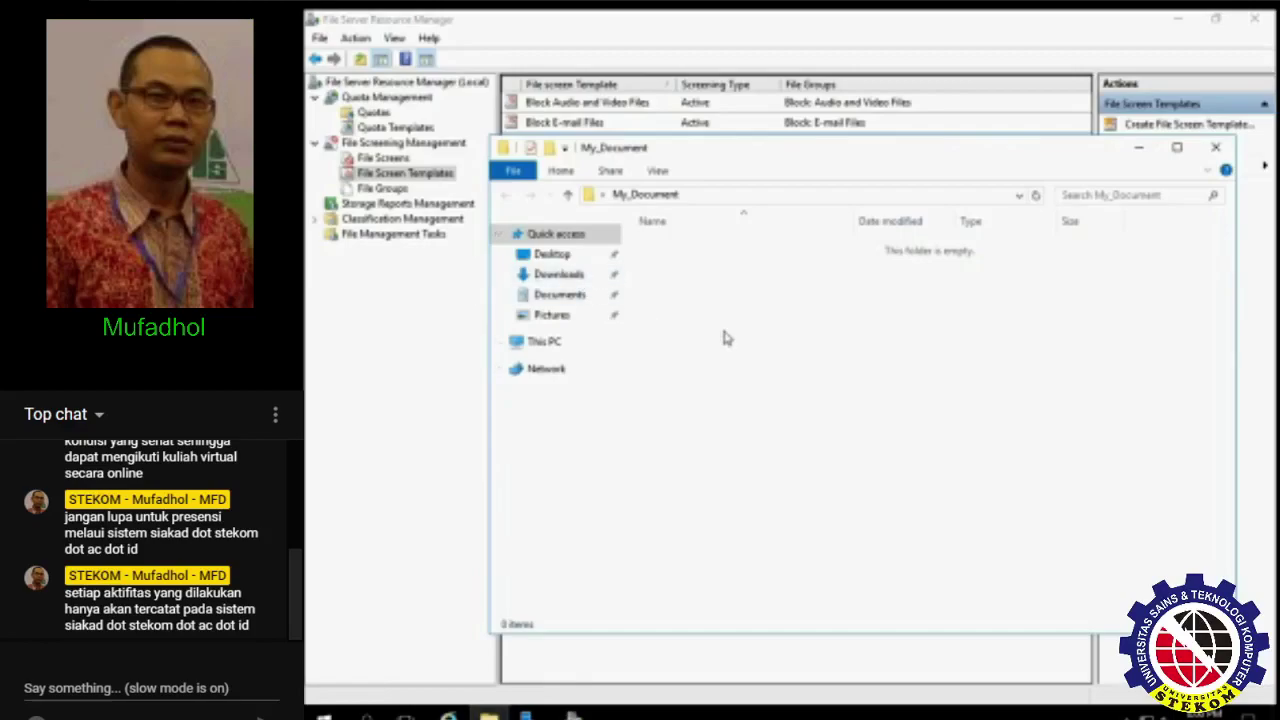
pyautogui.hotkey('ctrl', 'v')
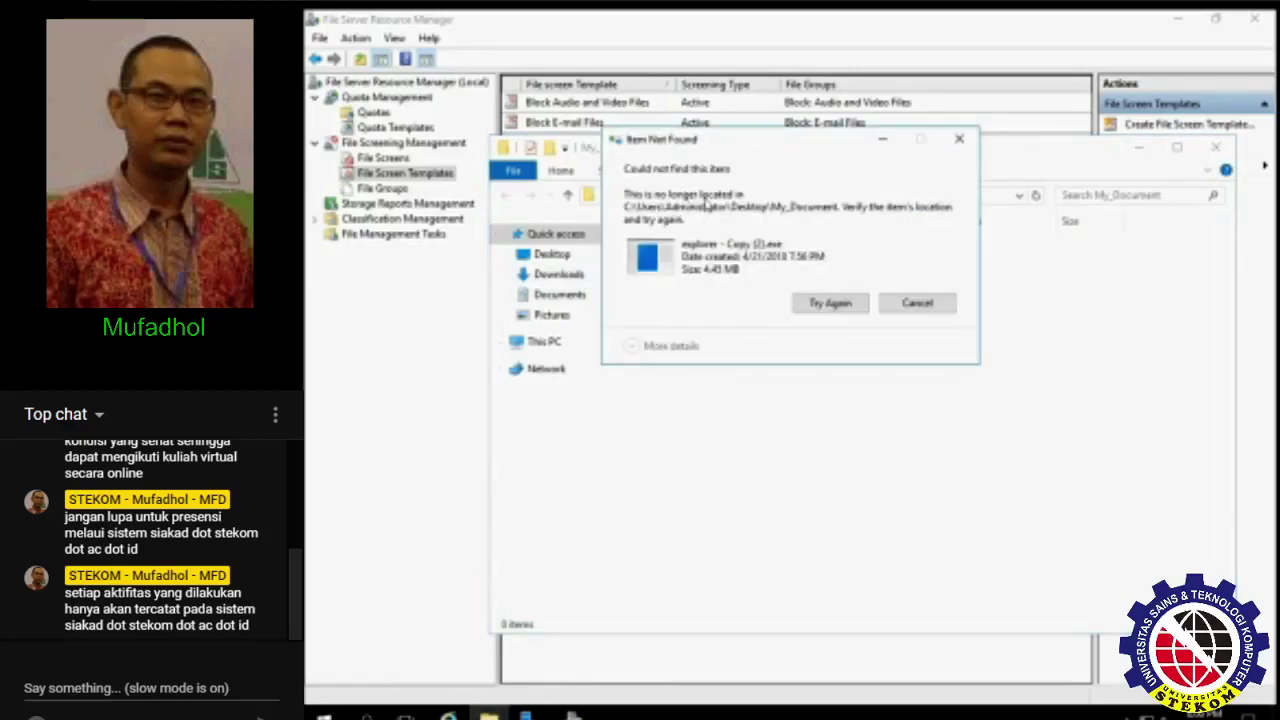
pyautogui.click(903, 305)
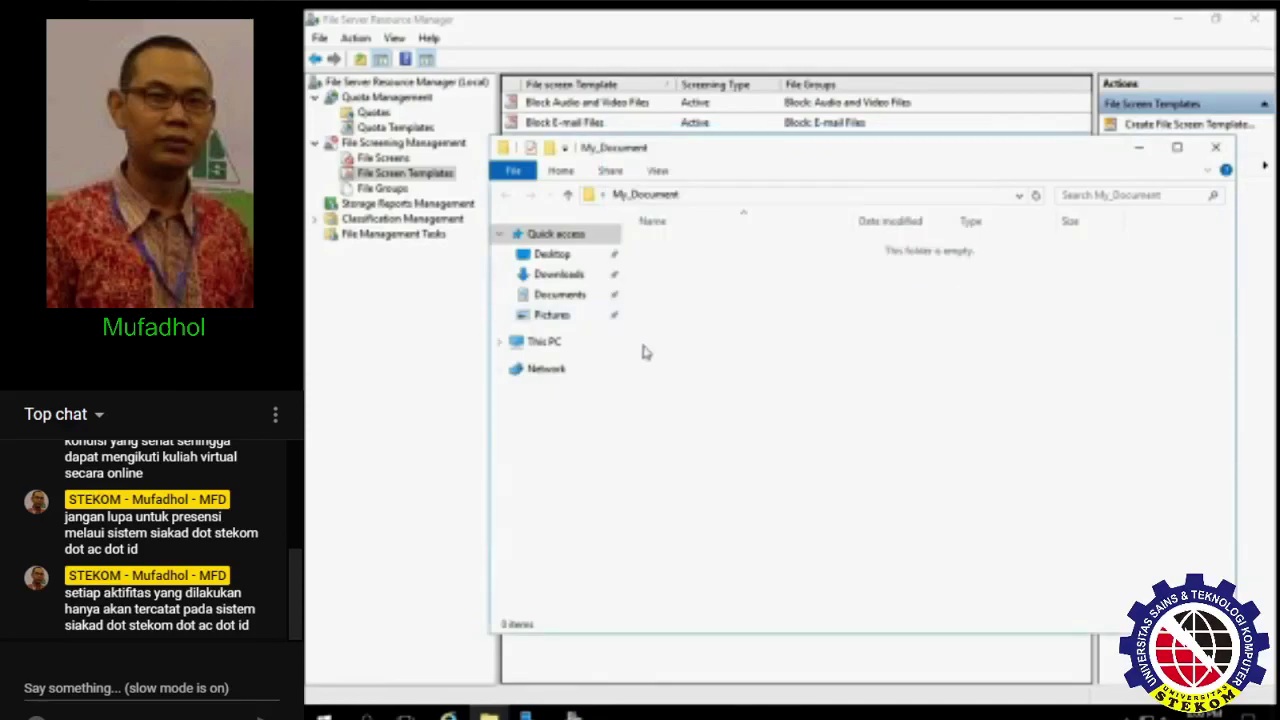
pyautogui.click(577, 314)
pyautogui.click(559, 292)
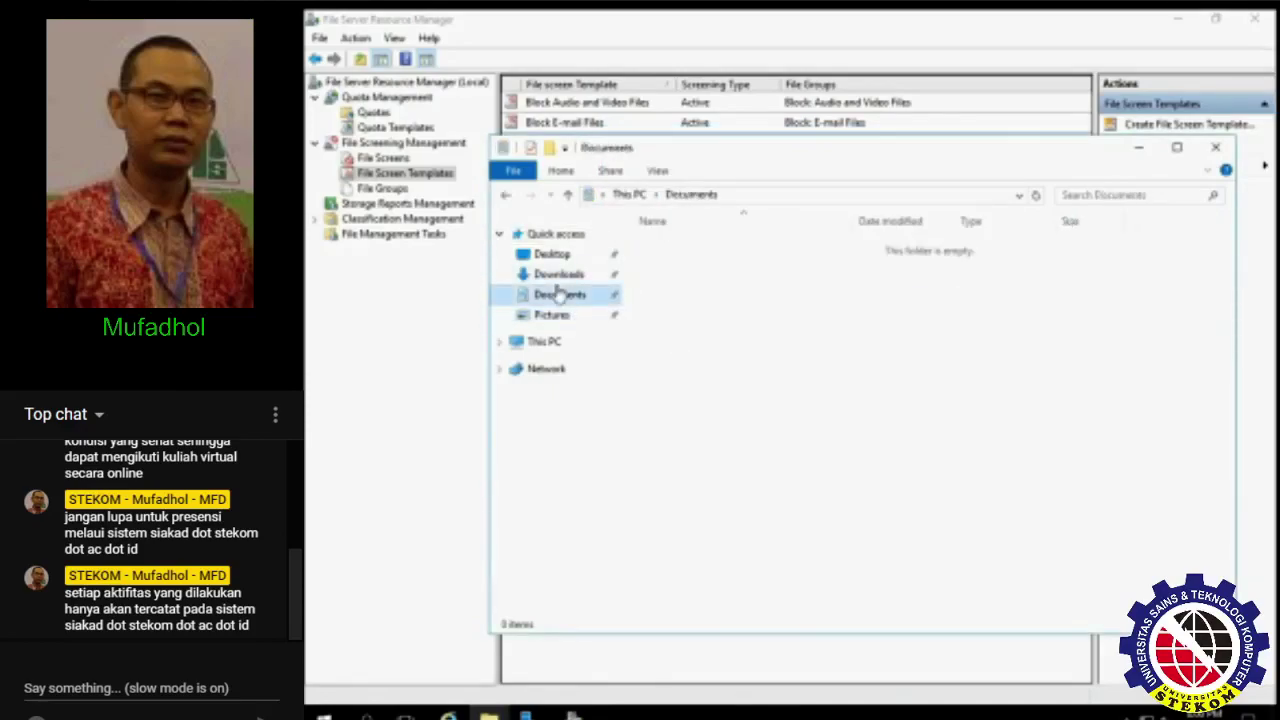
pyautogui.click(553, 255)
pyautogui.click(677, 250)
pyautogui.doubleClick(677, 252)
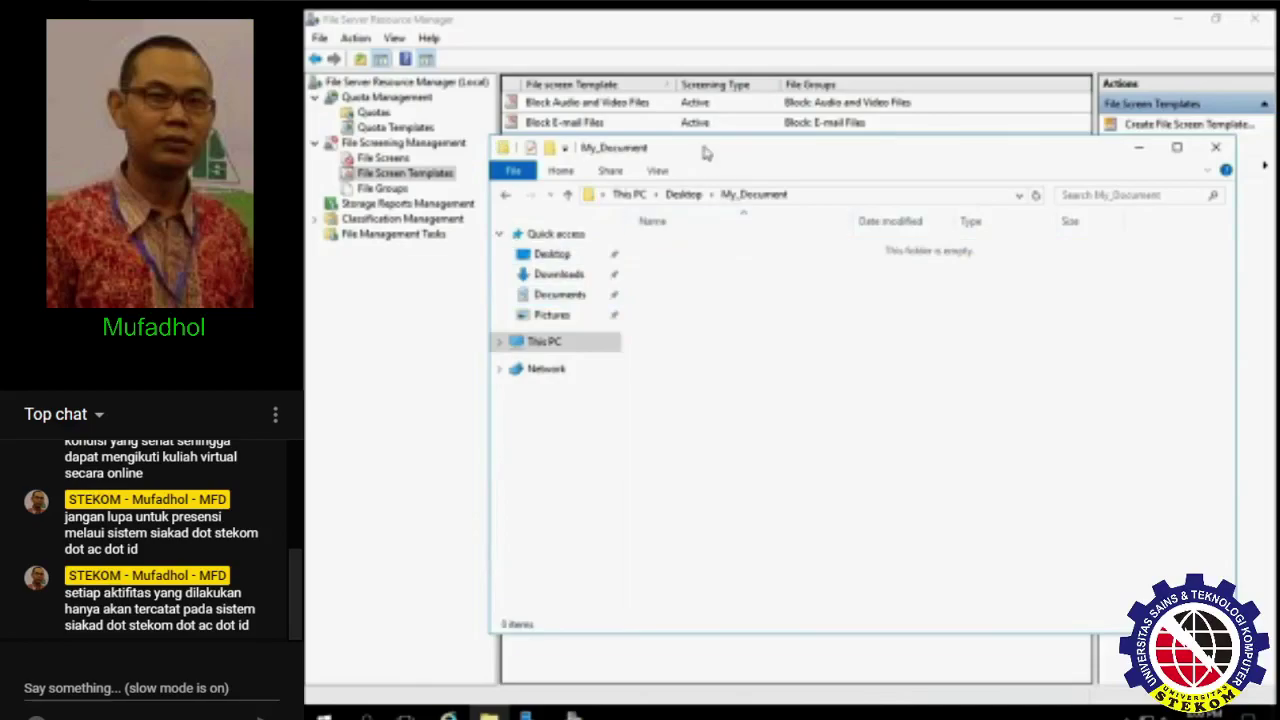
pyautogui.moveTo(704, 150); pyautogui.dragTo(604, 161)
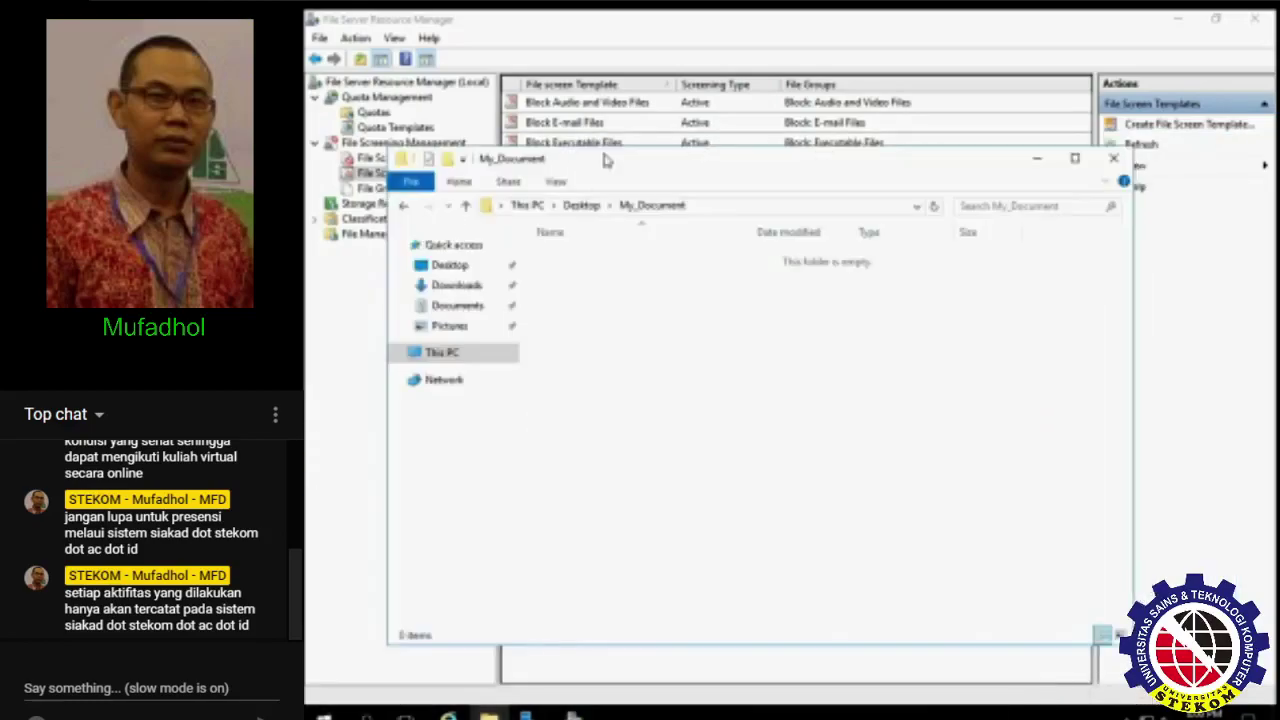
# - Create New Text Document.txt in My_Document with its default name
pyautogui.rightClick(592, 318)
pyautogui.moveTo(730, 514)
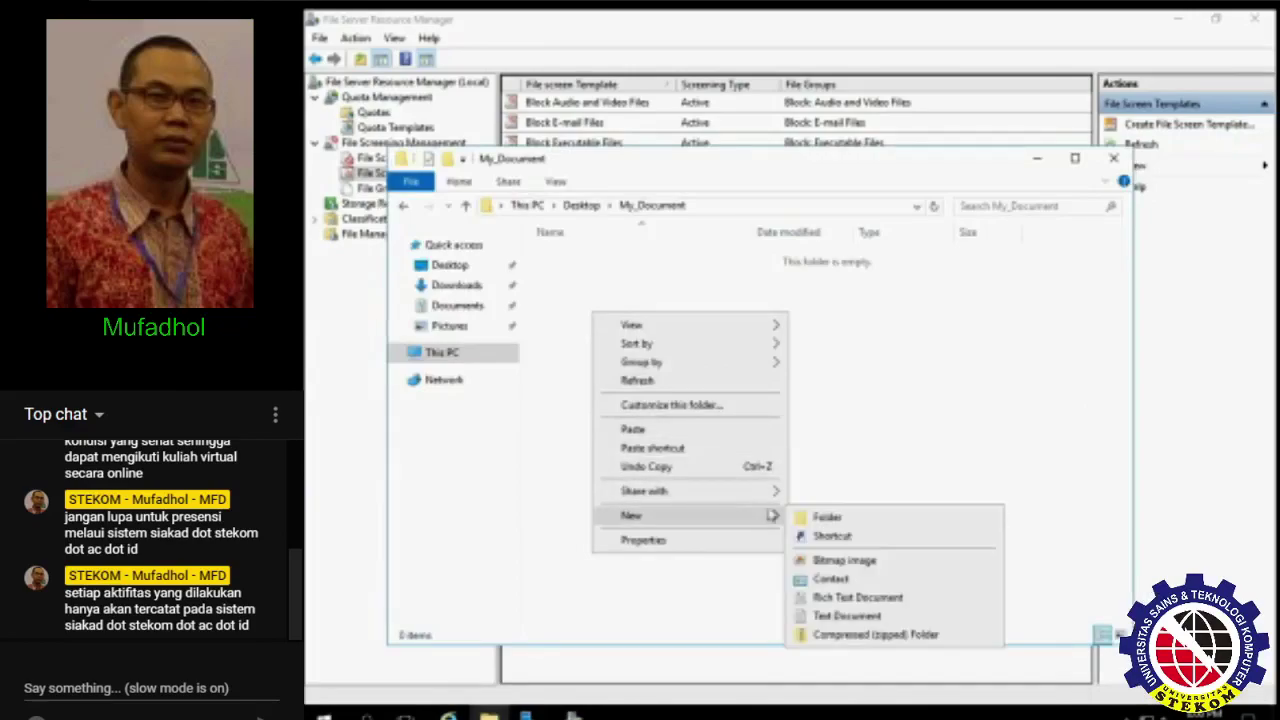
pyautogui.click(845, 616)
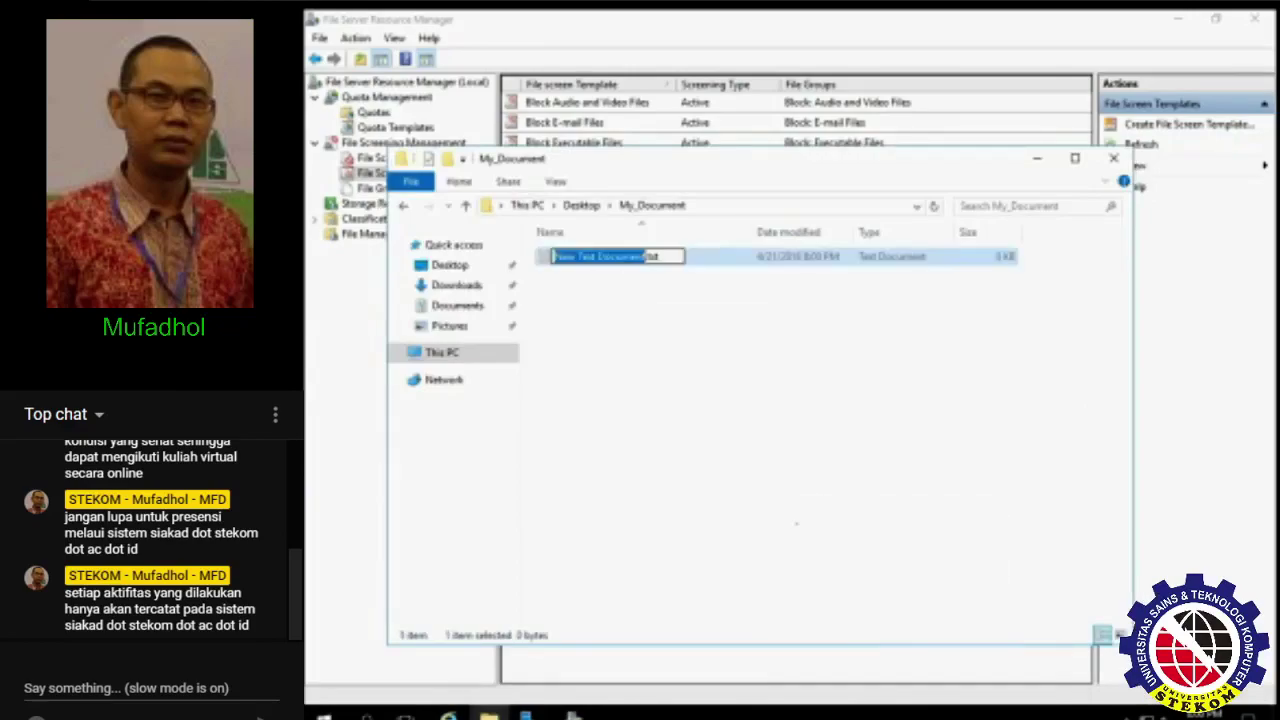
pyautogui.click(674, 372)
# - Try creating a bitmap image in My_Document and dismiss the Access Denied warning
pyautogui.rightClick(652, 341)
pyautogui.moveTo(826, 545)
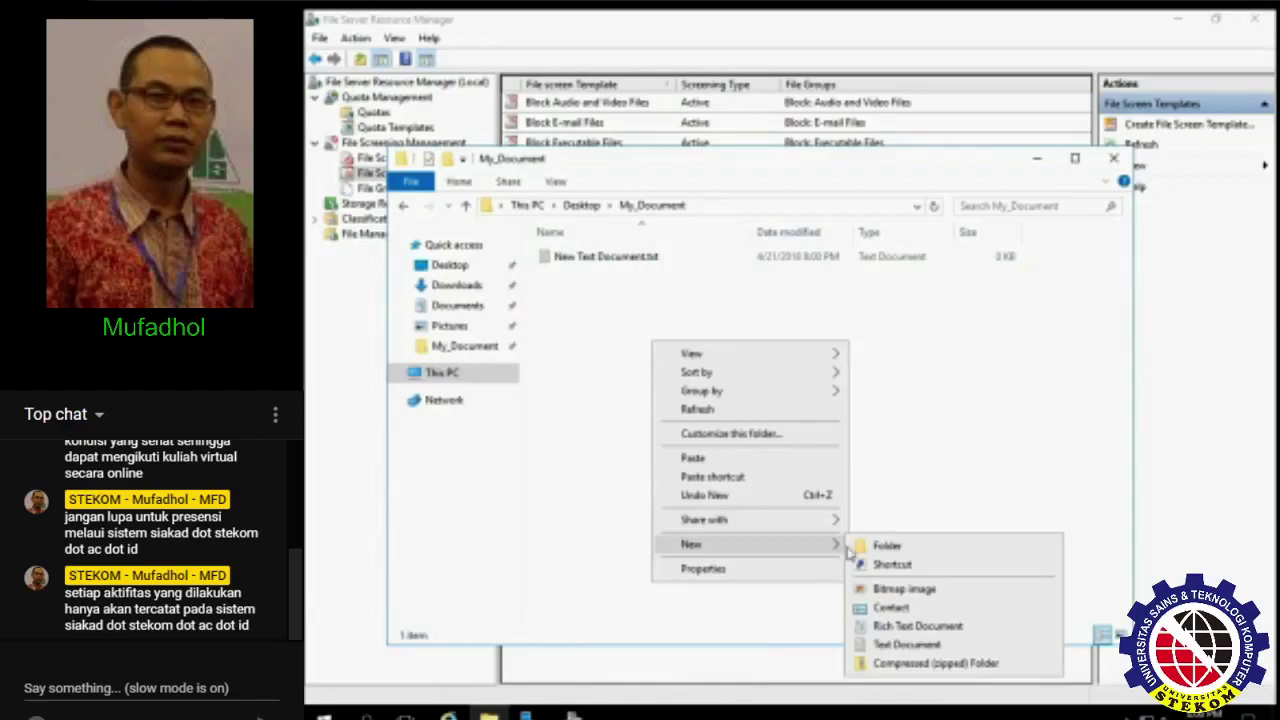
pyautogui.click(900, 588)
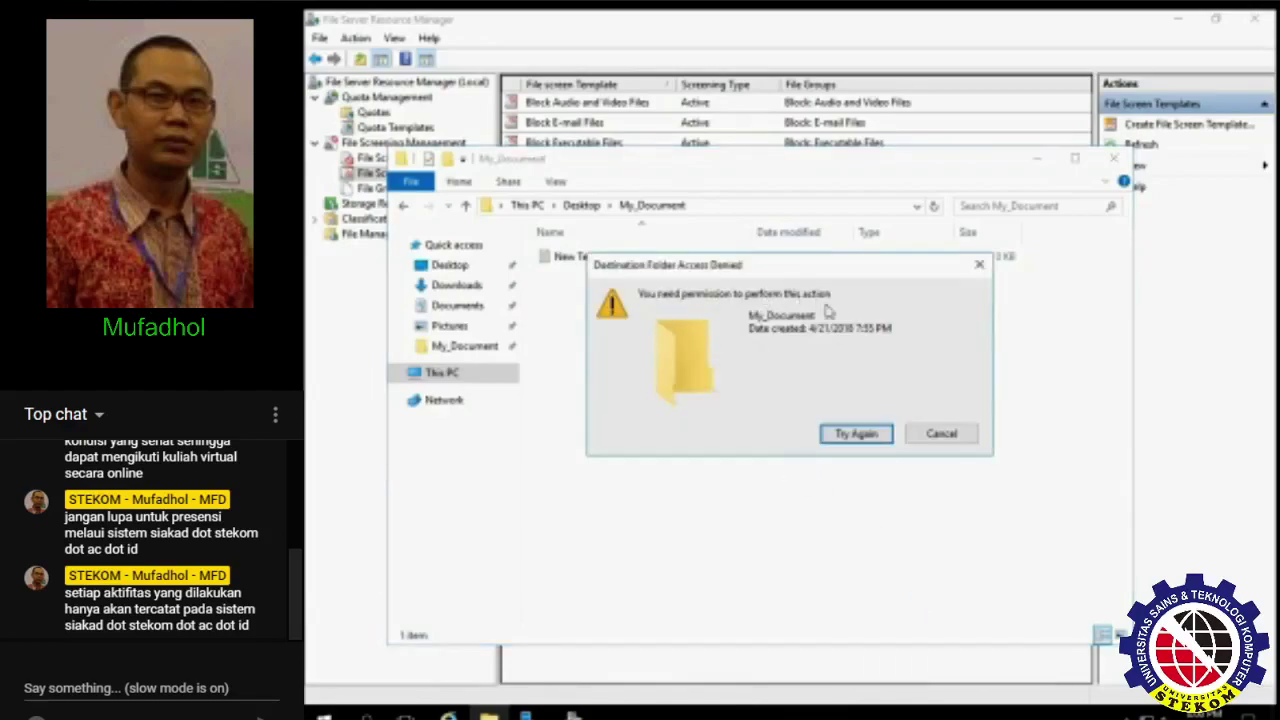
pyautogui.click(924, 434)
pyautogui.moveTo(720, 172)
pyautogui.mouseDown()
pyautogui.moveTo(700, 315)
pyautogui.moveTo(710, 169)
pyautogui.mouseUp()
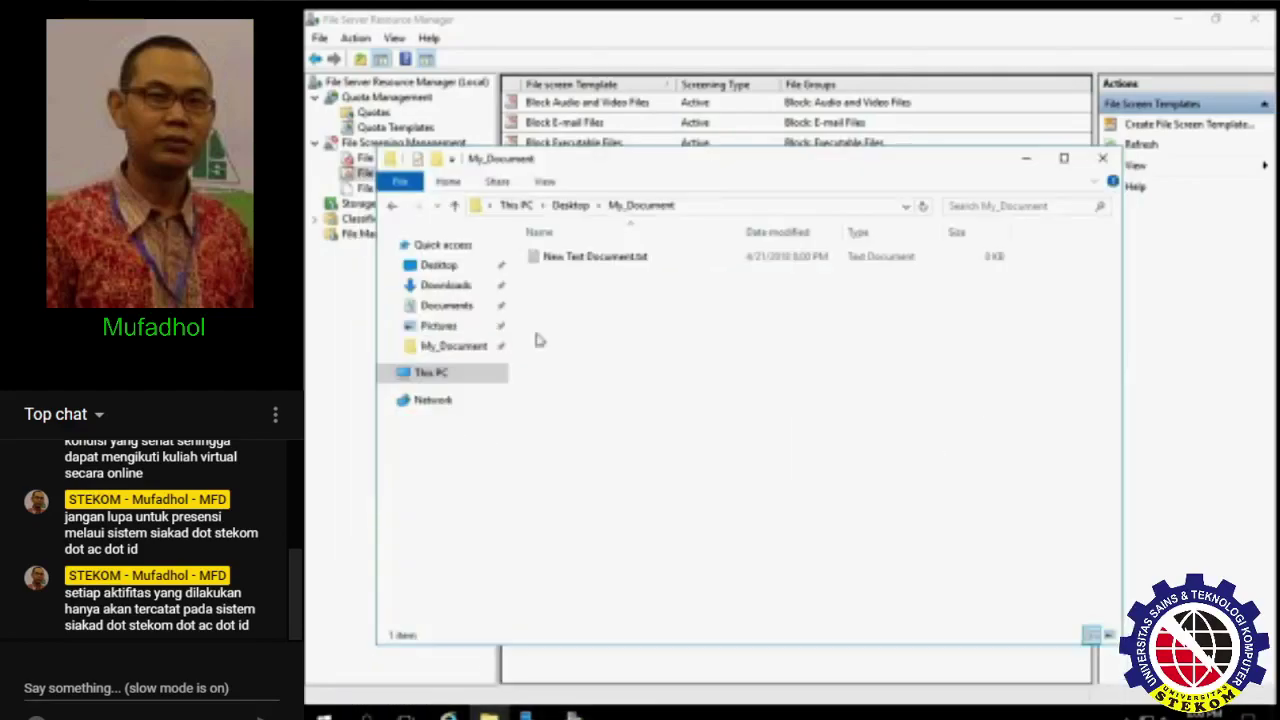
# - Search Local Disk (C:) for *.exe and select dsadd.exe and DfsrAdmin.exe
pyautogui.click(458, 373)
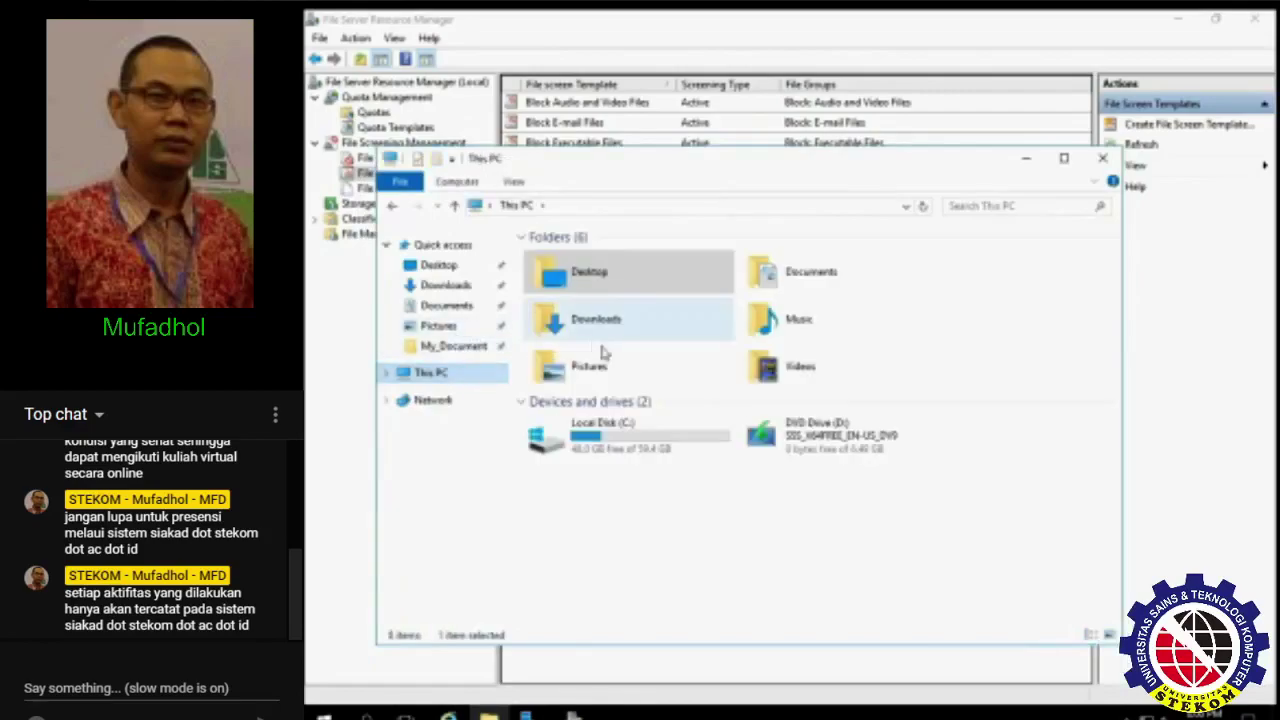
pyautogui.doubleClick(605, 425)
pyautogui.click(1053, 210)
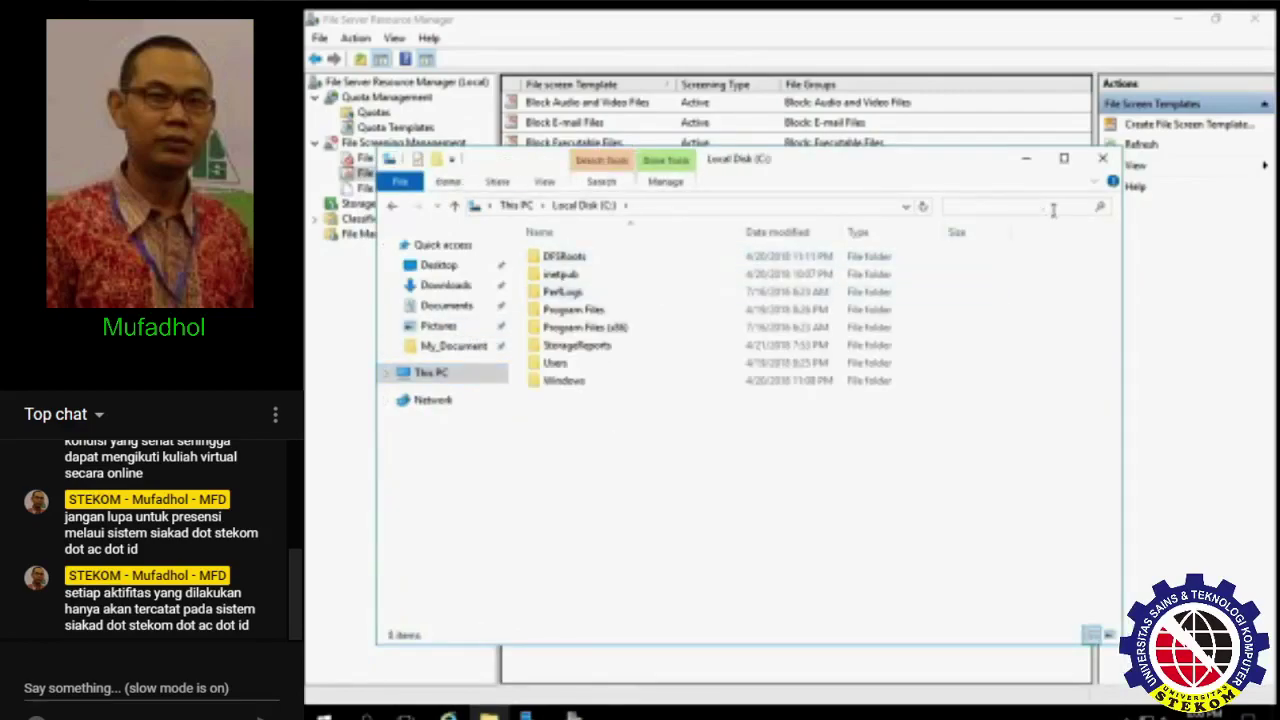
pyautogui.write('*.mp3')
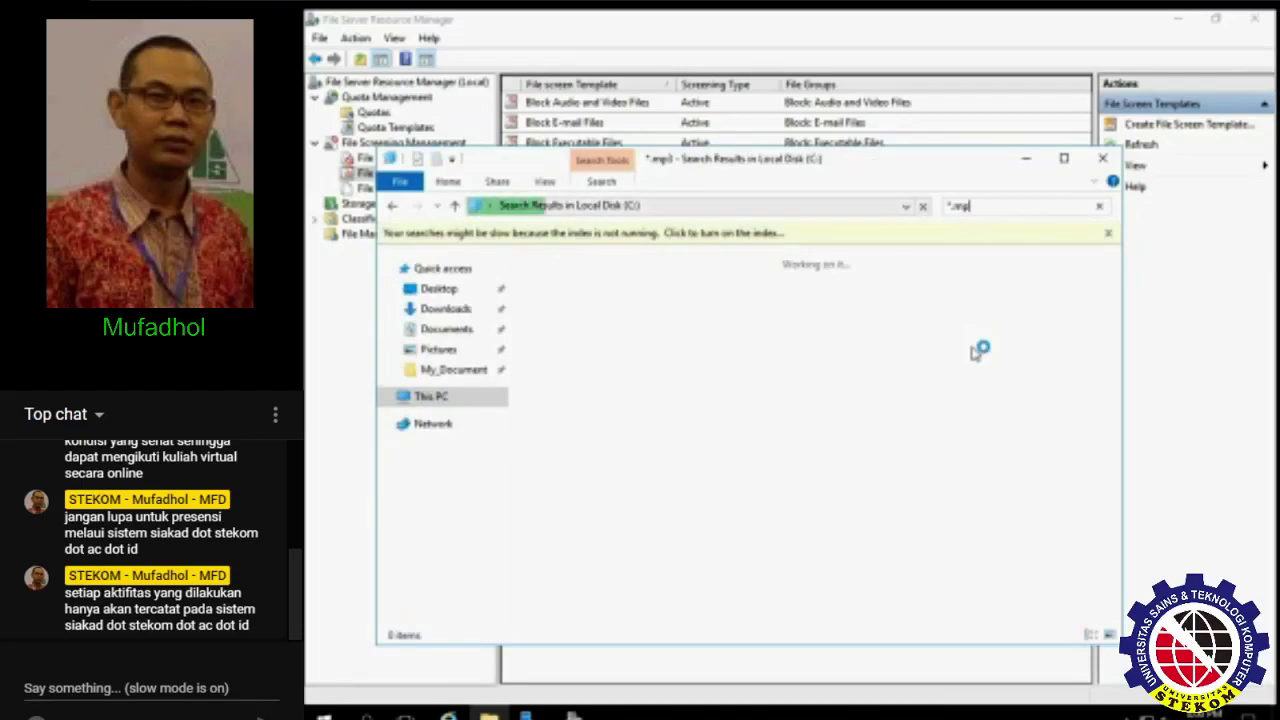
pyautogui.press('BackSpace')
pyautogui.press('BackSpace')
pyautogui.write('exe')
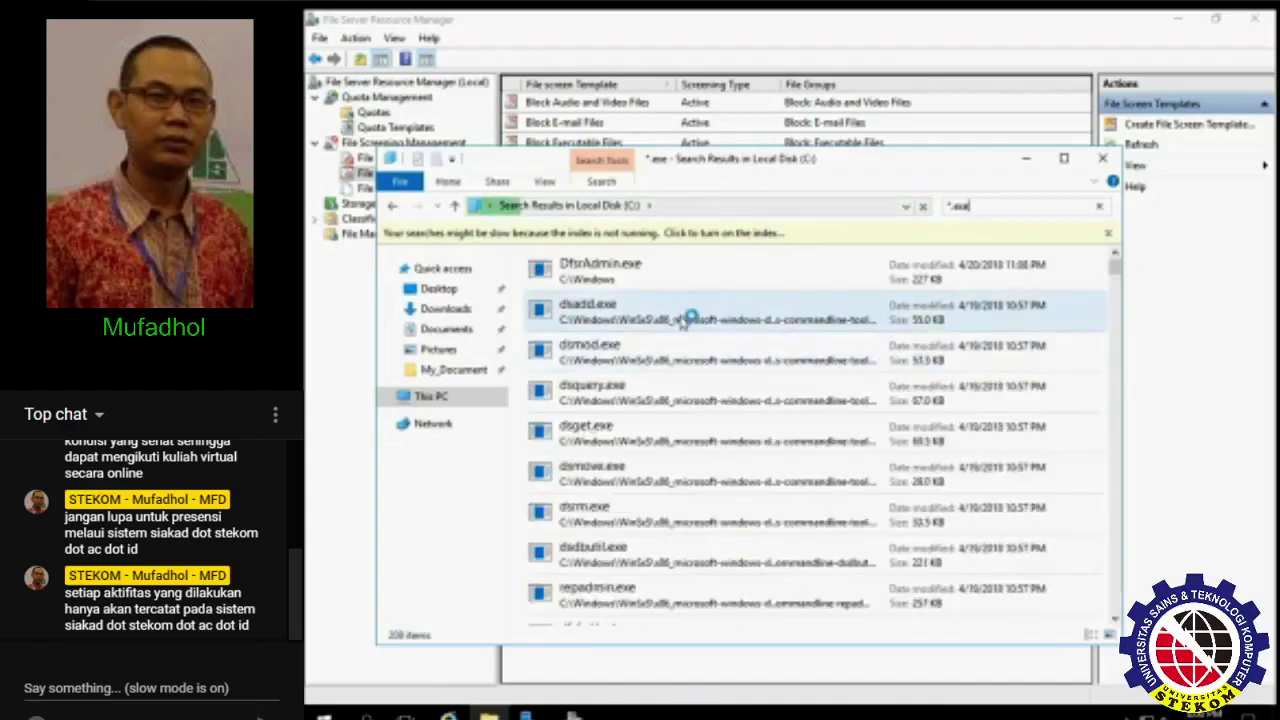
pyautogui.click(685, 318)
pyautogui.keyDown('ctrl'); pyautogui.click(677, 274); pyautogui.keyUp('ctrl')
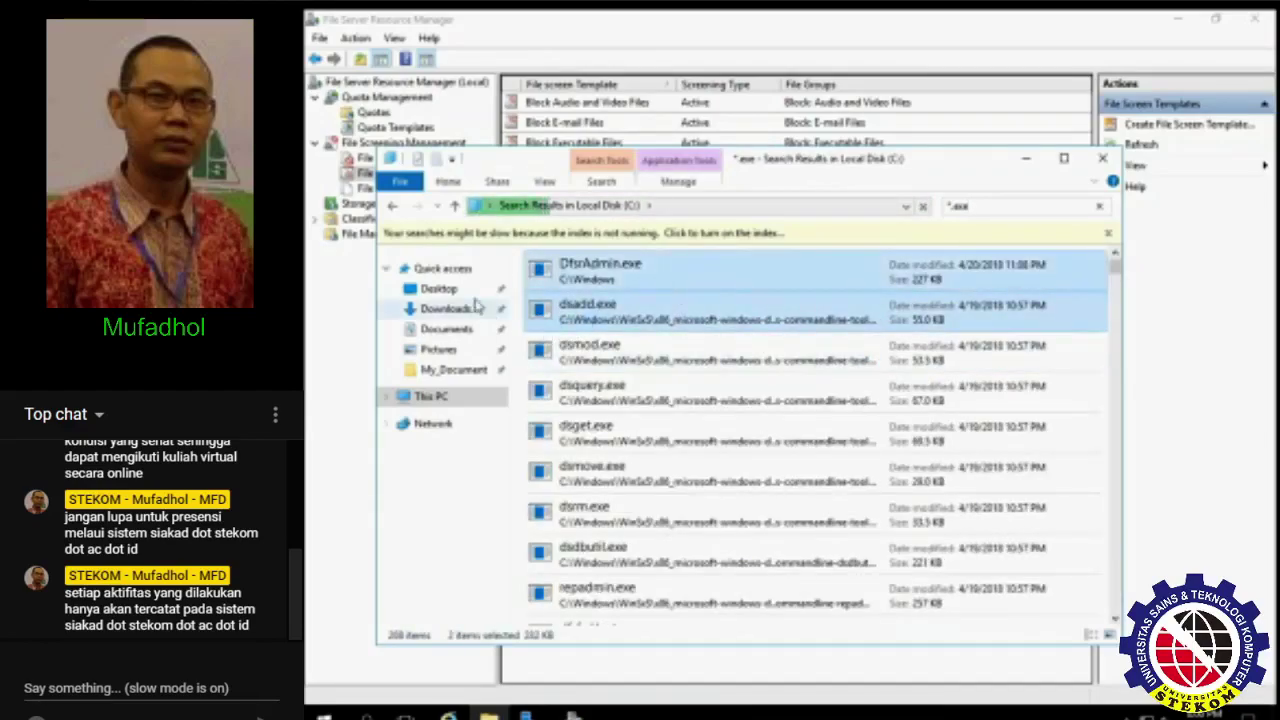
# - Paste the executables into Desktop\My_Document and retry after the copy is denied
pyautogui.click(462, 290)
pyautogui.doubleClick(585, 257)
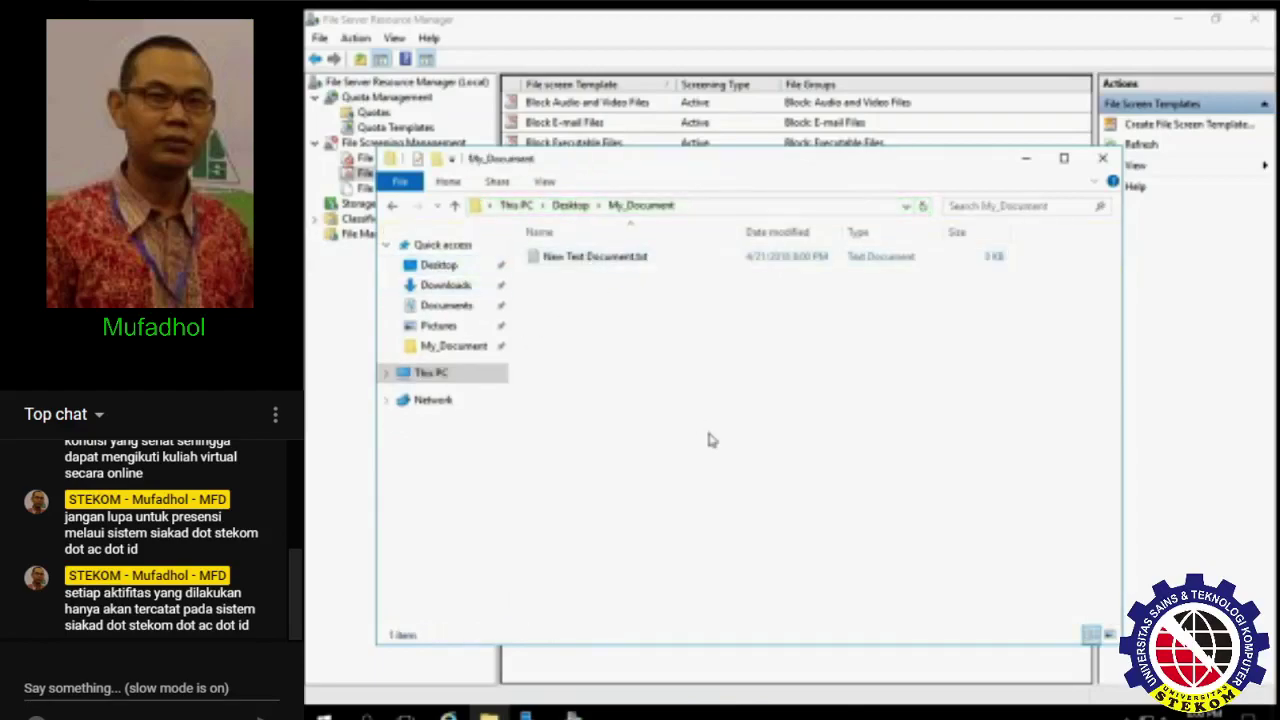
pyautogui.hotkey('ctrl', 'v')
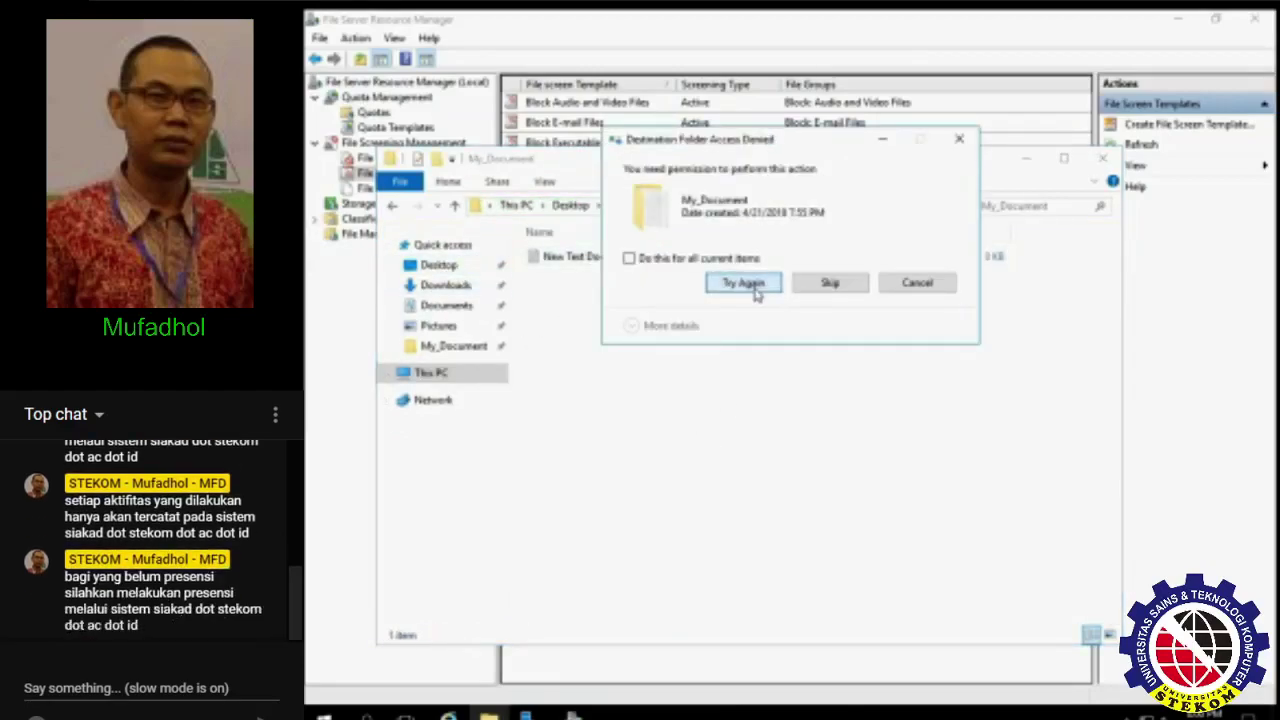
pyautogui.click(755, 287)
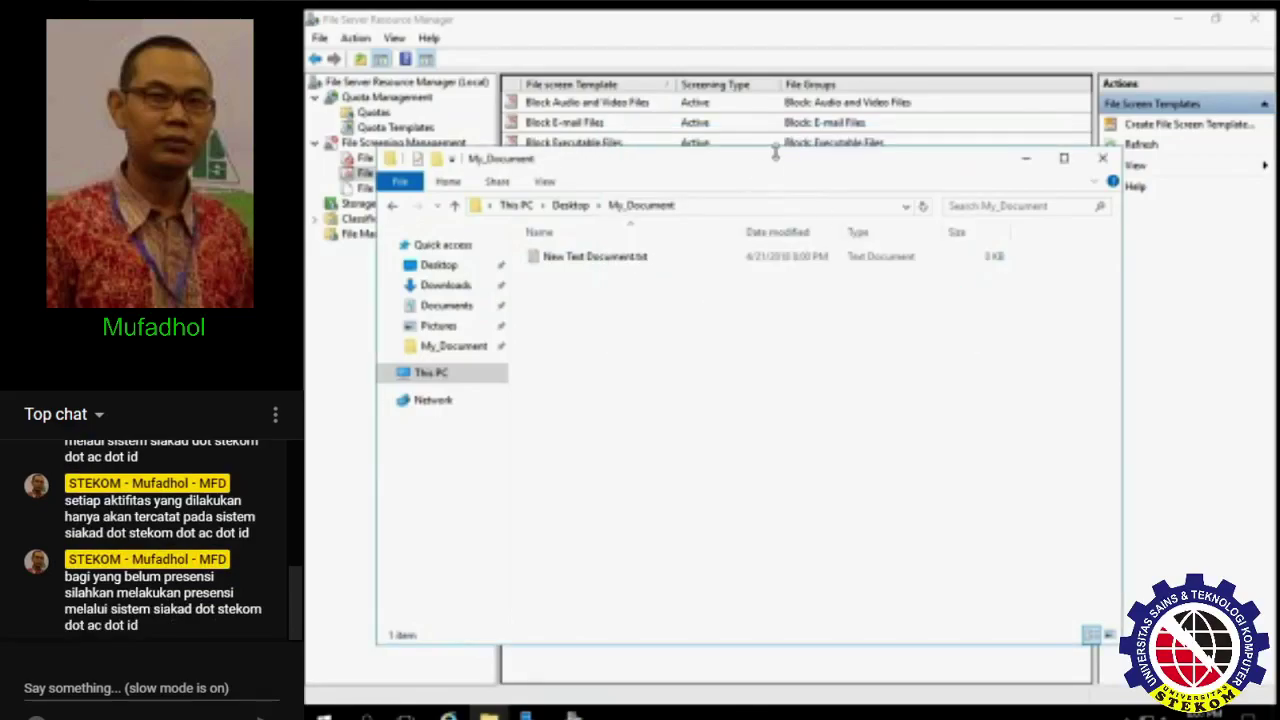
pyautogui.moveTo(780, 163); pyautogui.dragTo(822, 150)
# - Open the desktop My_Document folder's Sharing properties and start network sharing
pyautogui.click(1178, 19)
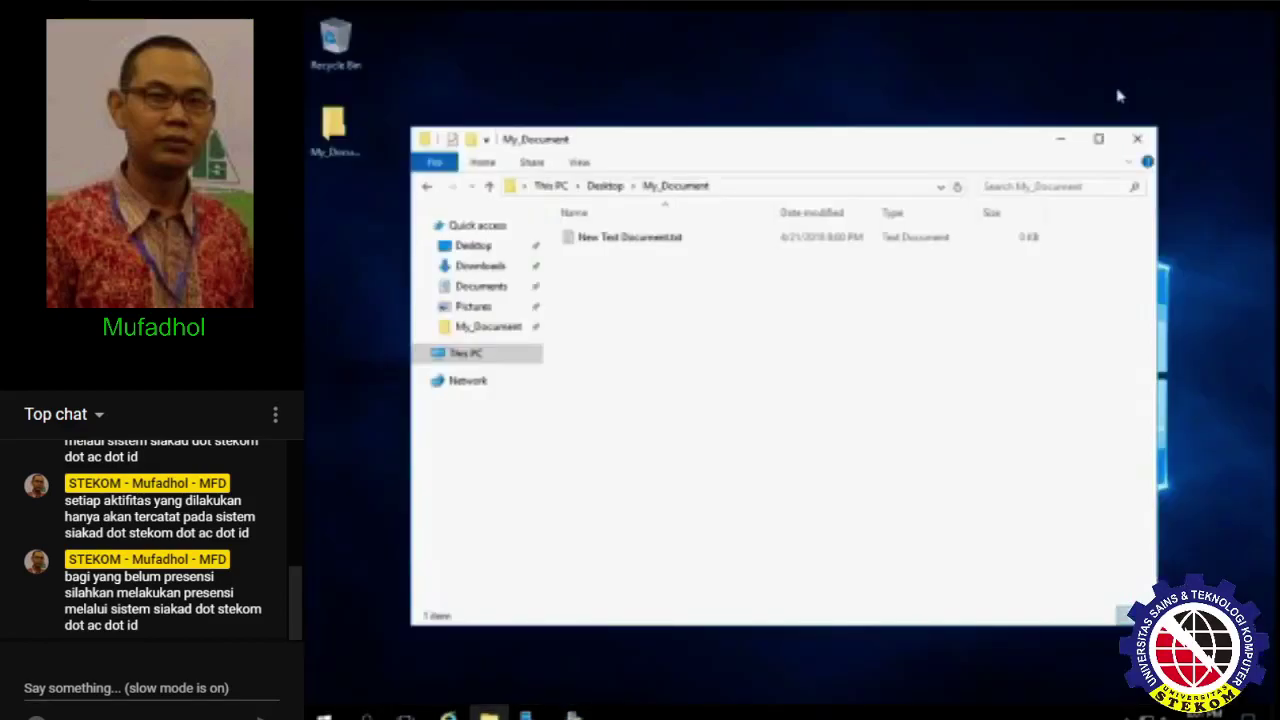
pyautogui.click(1060, 139)
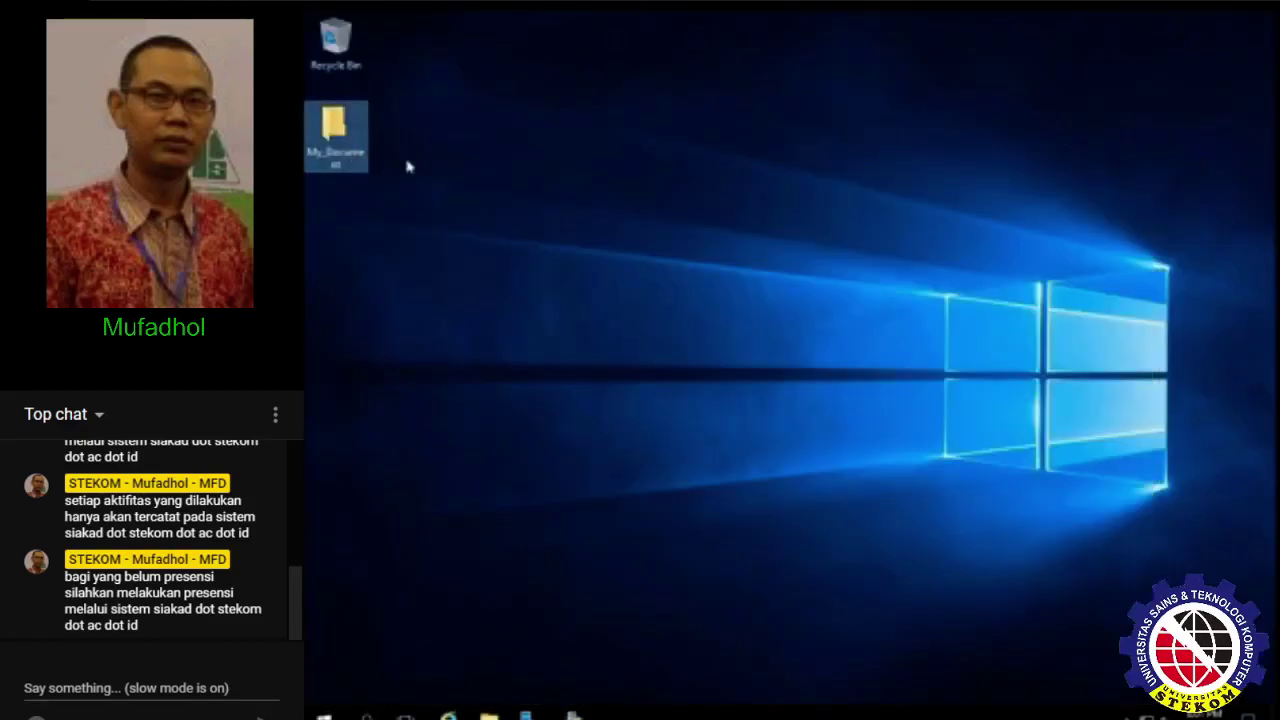
pyautogui.rightClick(356, 151)
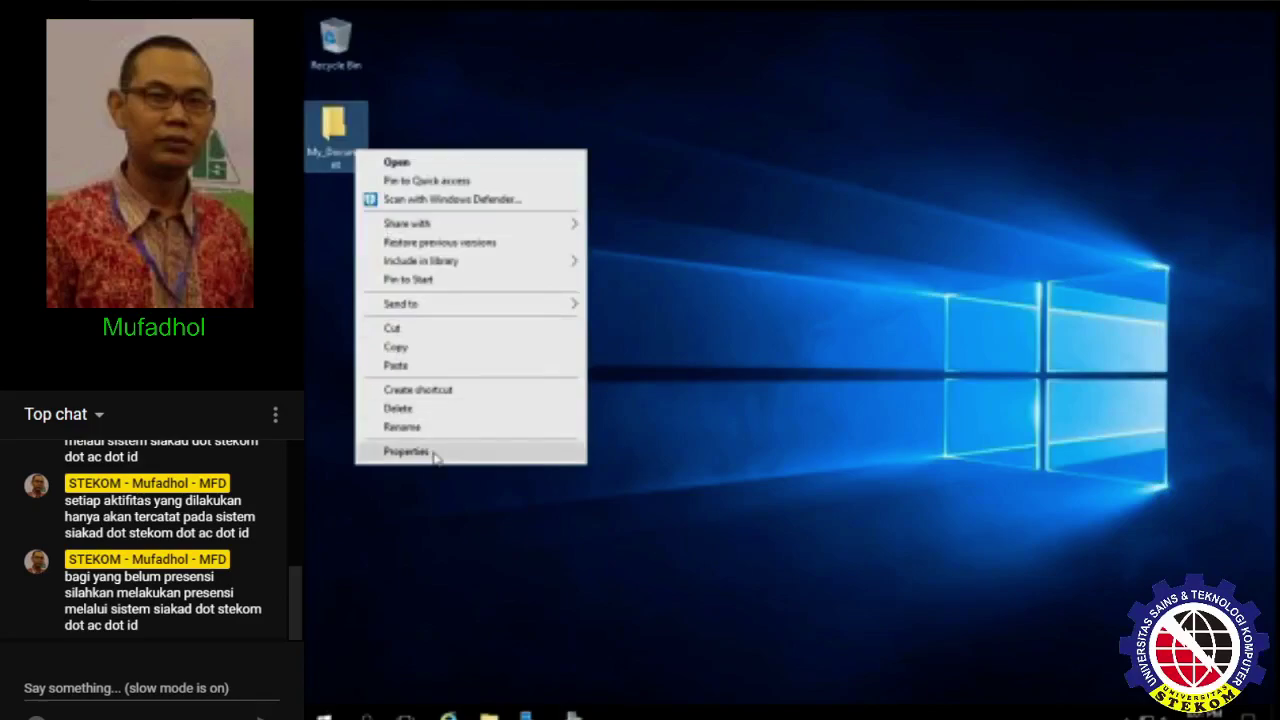
pyautogui.click(434, 454)
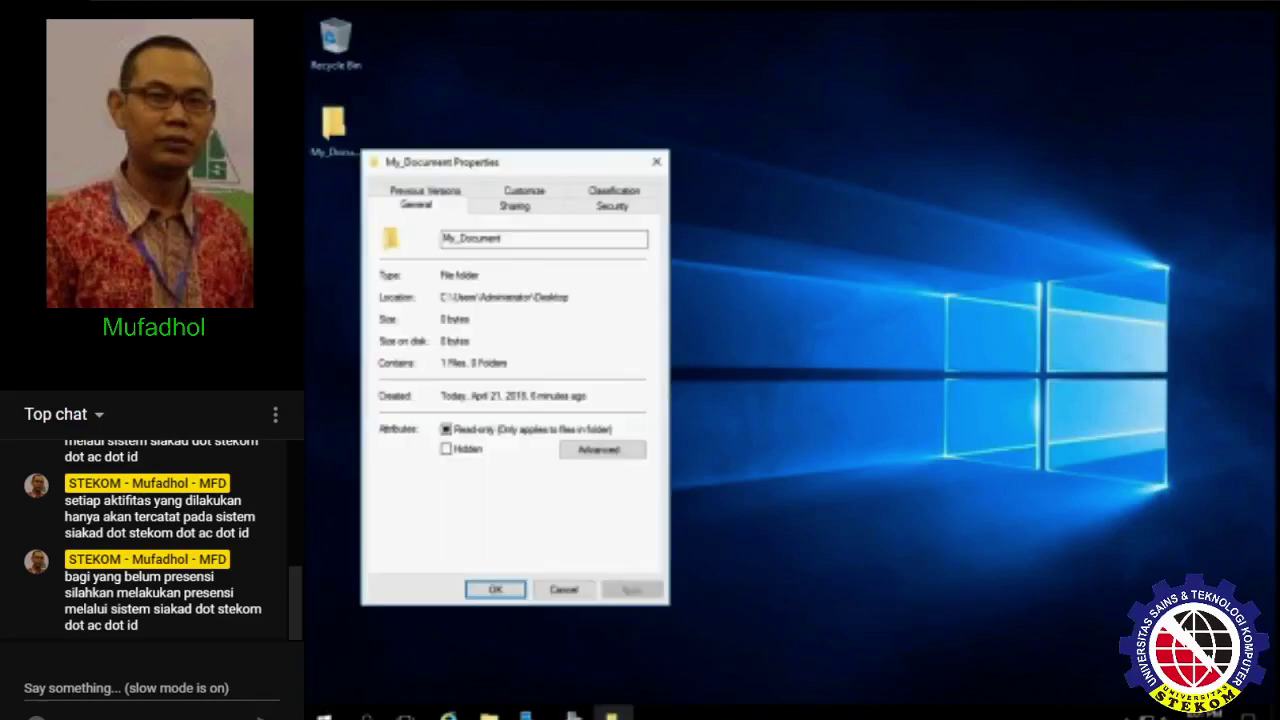
pyautogui.click(531, 205)
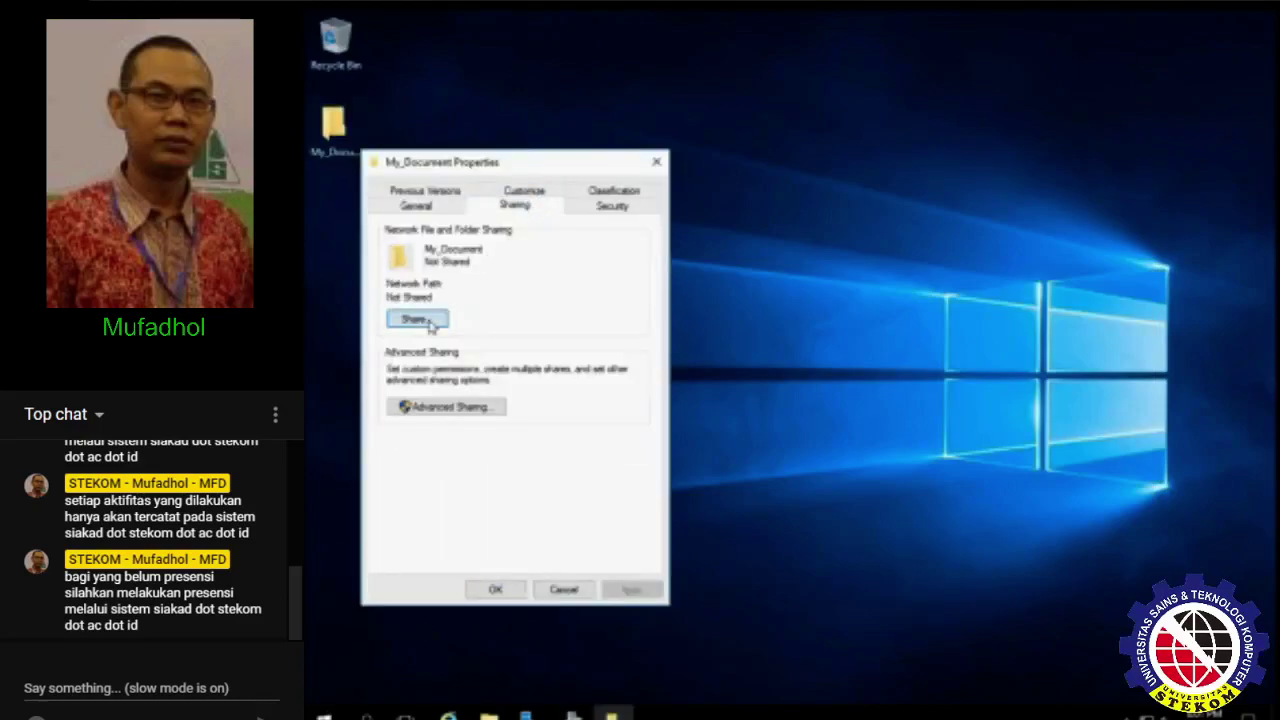
pyautogui.click(418, 319)
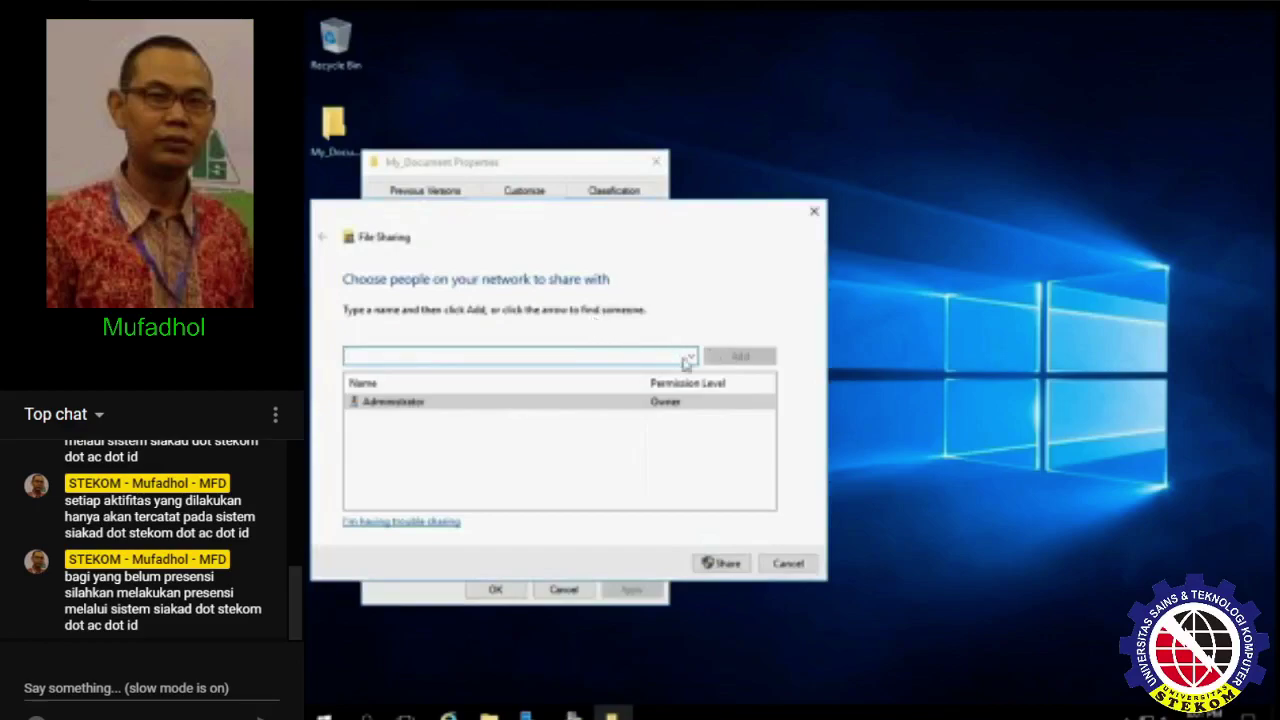
# - Add Everyone with Read/Write permission and share the folder
pyautogui.click(690, 357)
pyautogui.click(660, 367)
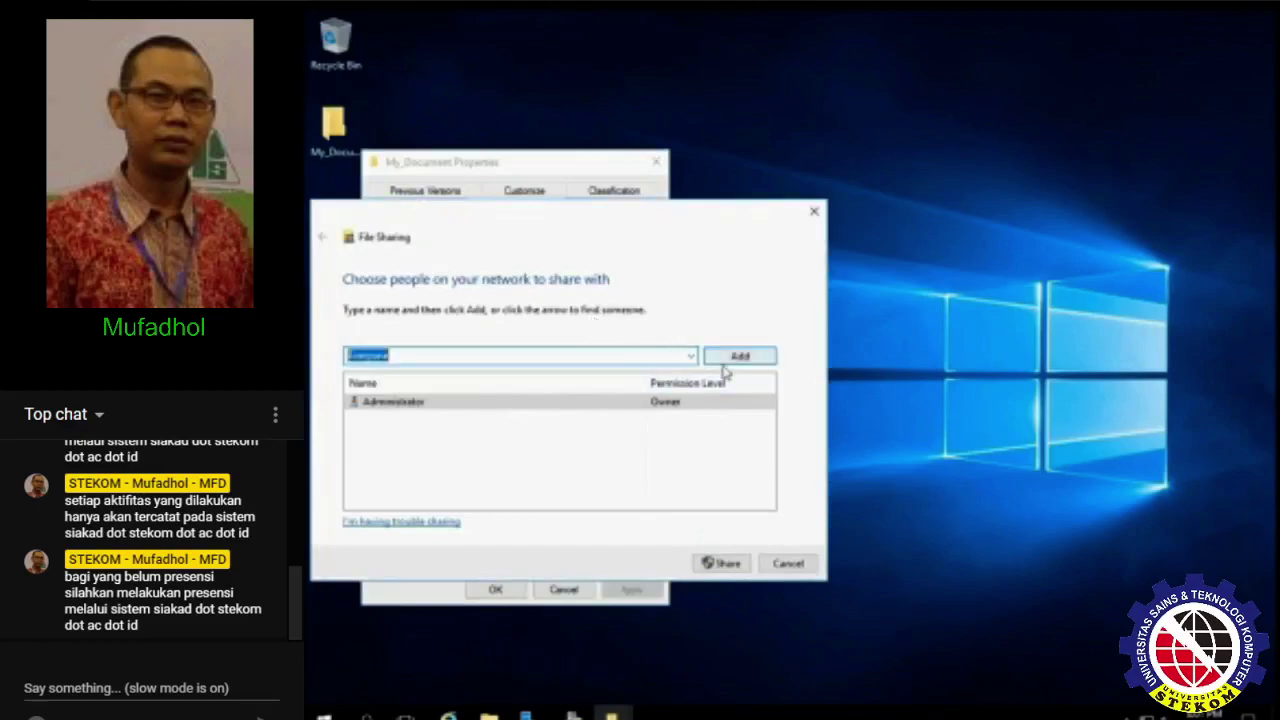
pyautogui.click(724, 362)
pyautogui.click(681, 419)
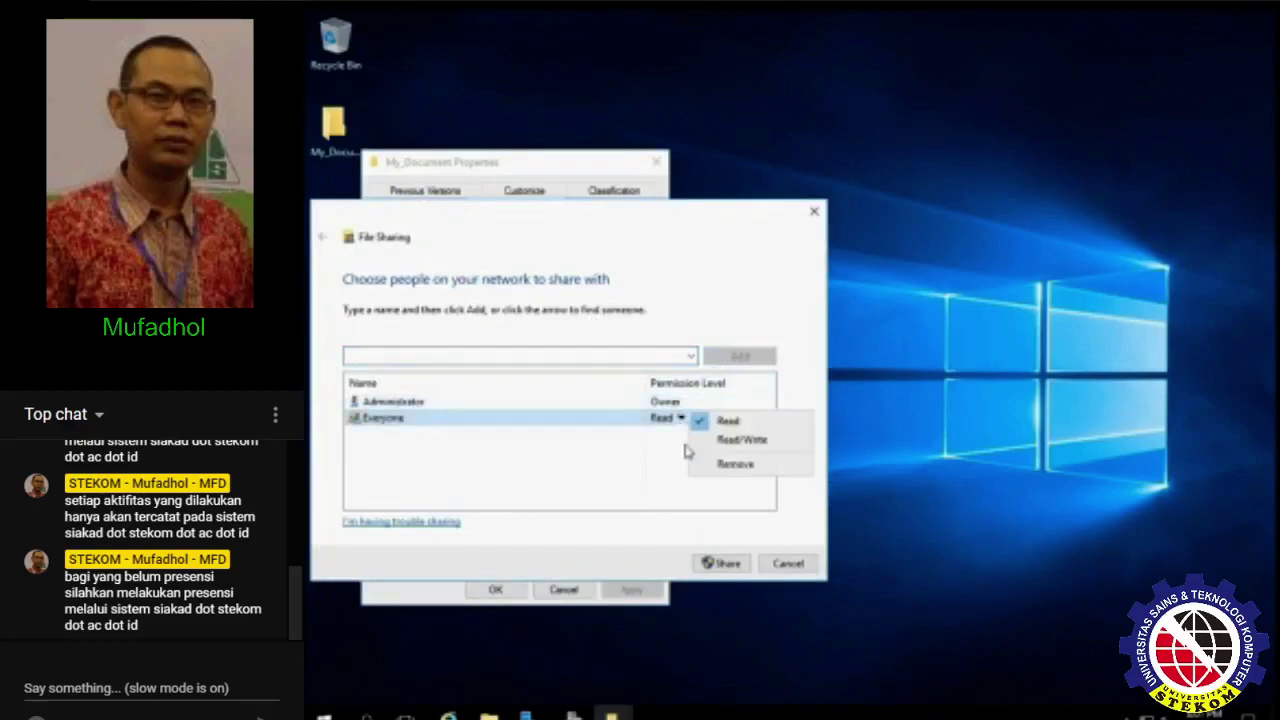
pyautogui.click(743, 451)
pyautogui.click(722, 563)
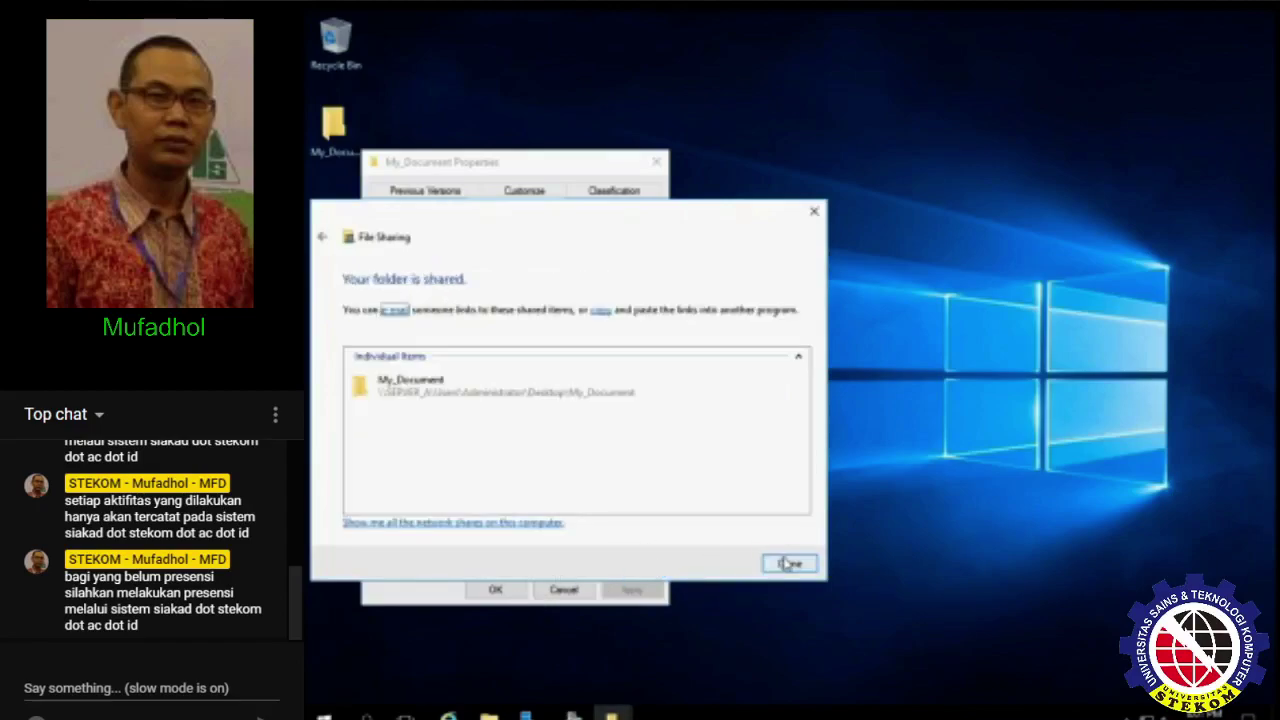
pyautogui.click(788, 564)
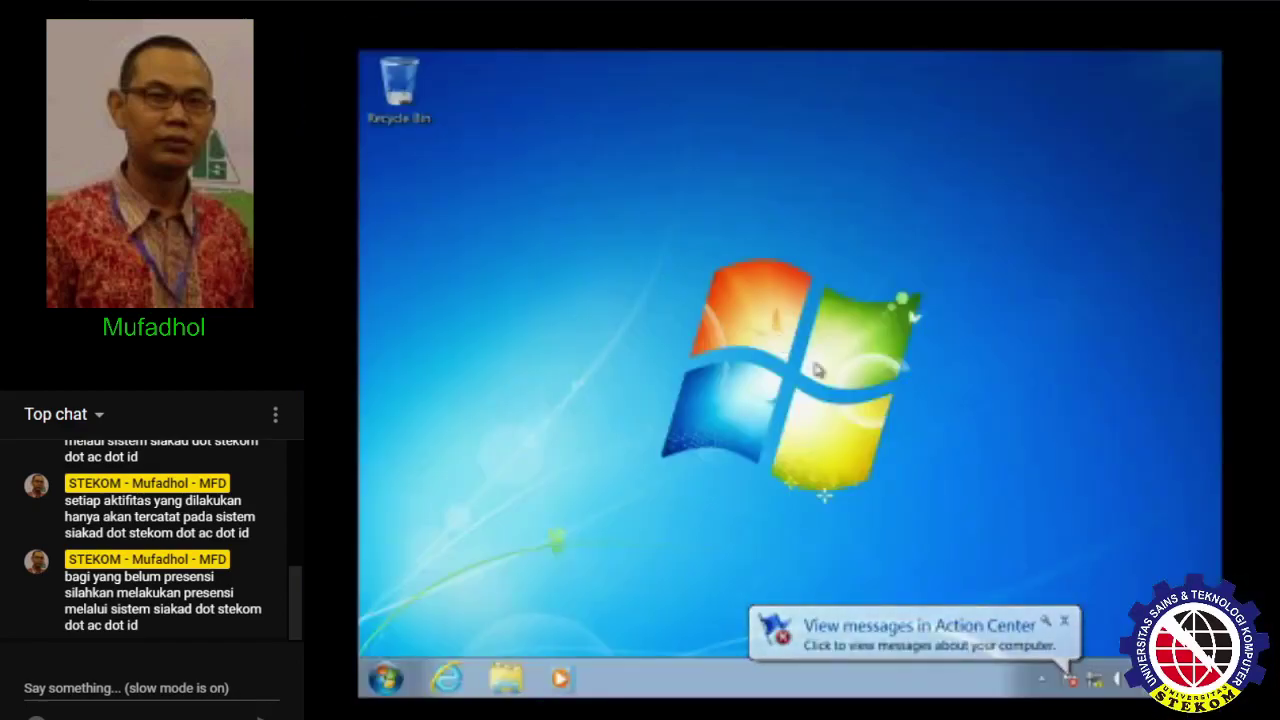
# - Open \\windows_server.net from the Run box
pyautogui.press('super+r')
pyautogui.write('\\\\')
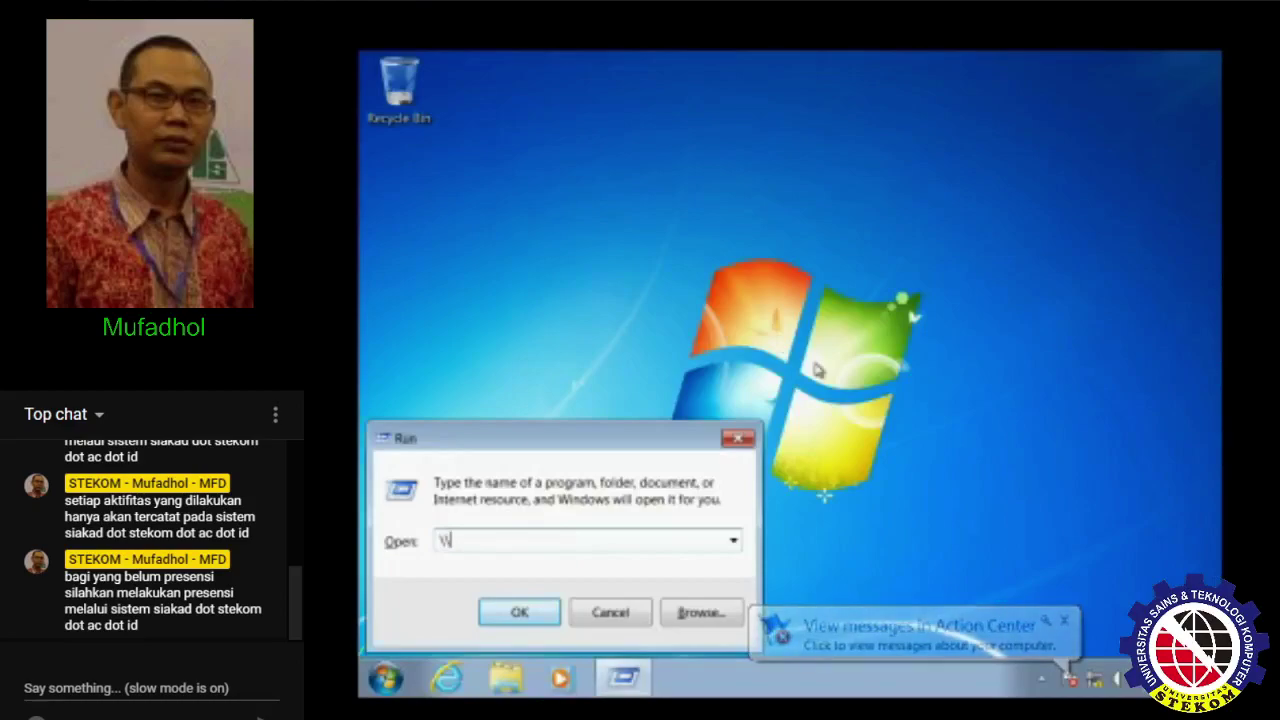
pyautogui.write('windows_se')
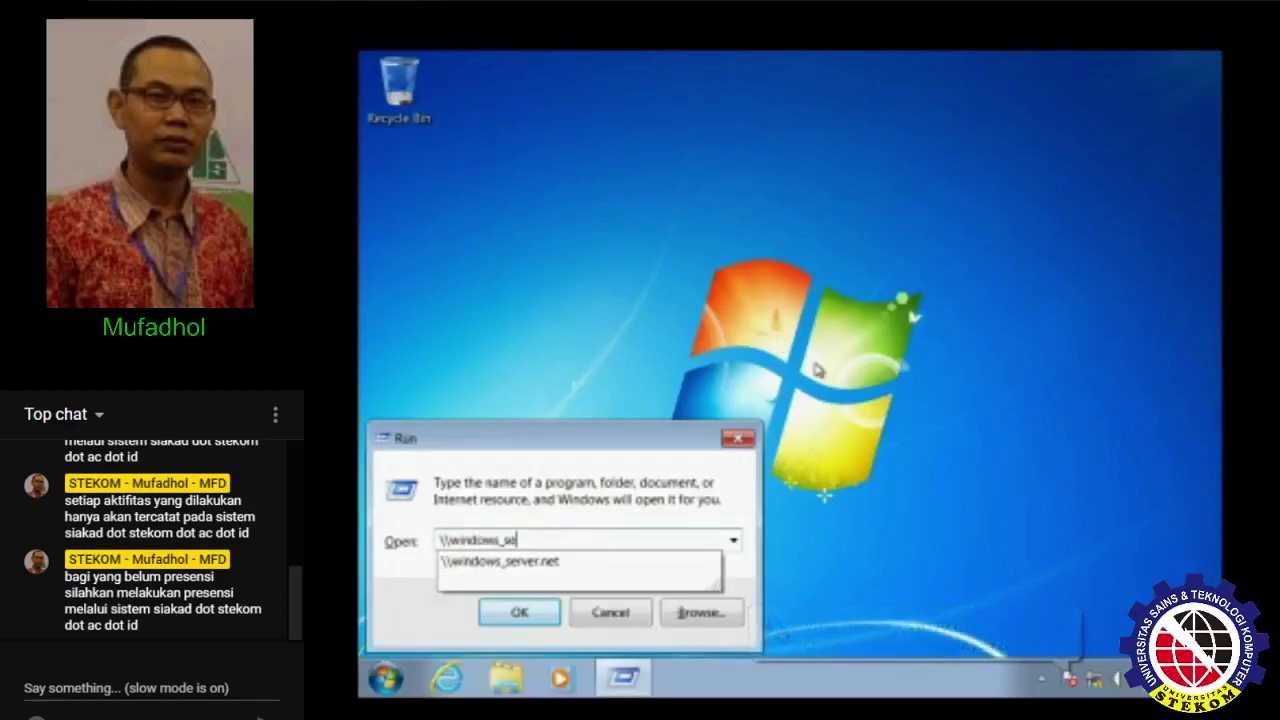
pyautogui.write('rver.net')
pyautogui.press('Return')
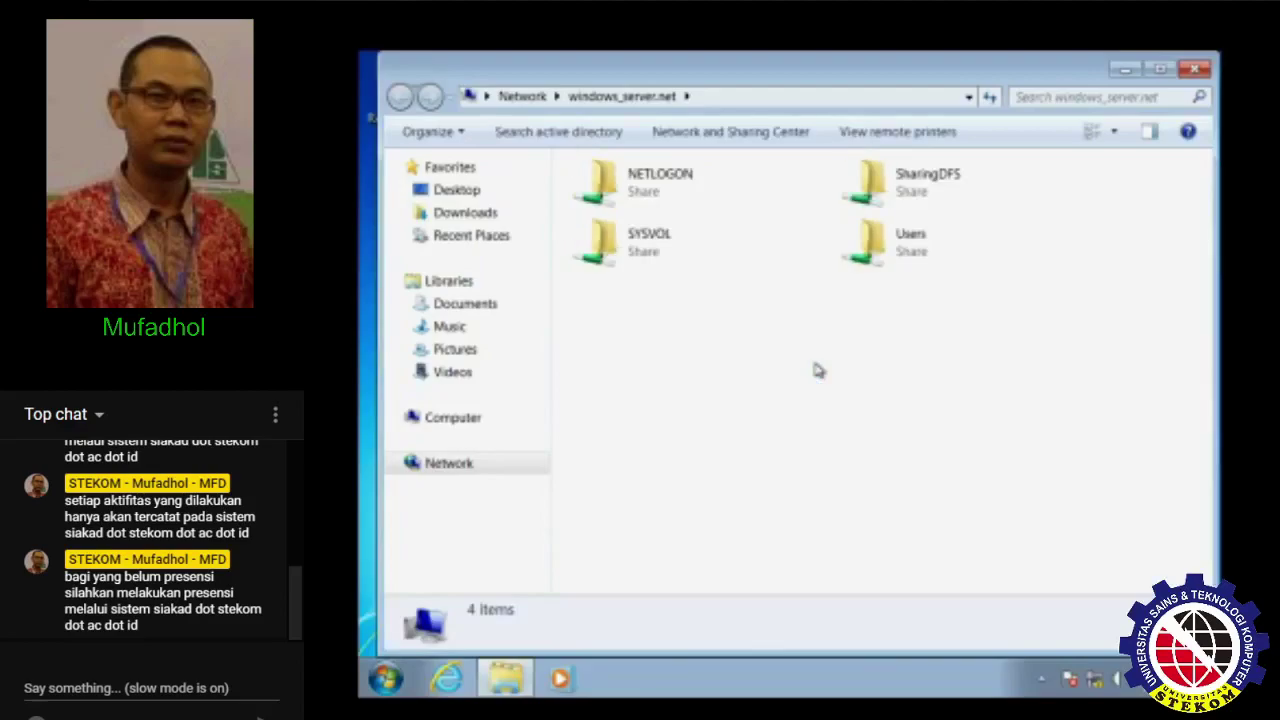
# - Browse the Users, NETLOGON and SYSVOL shares on windows_server.net
pyautogui.doubleClick(905, 256)
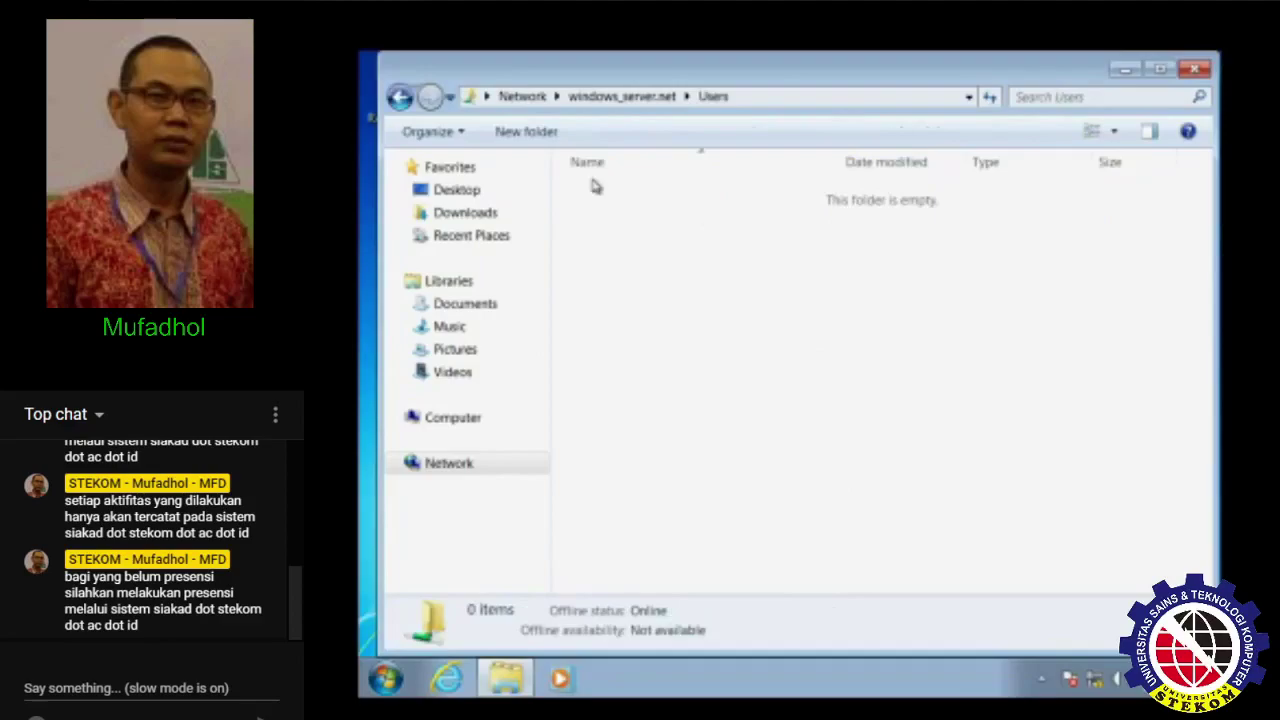
pyautogui.click(620, 96)
pyautogui.click(640, 185)
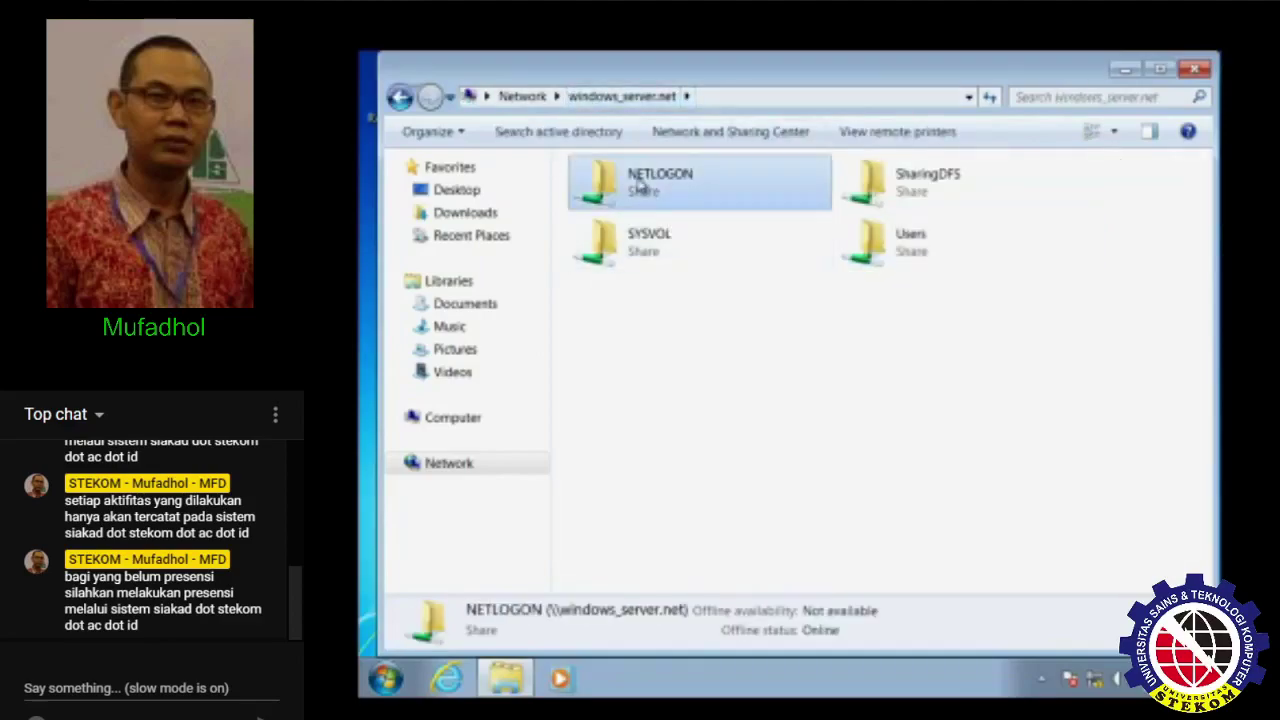
pyautogui.doubleClick(640, 185)
pyautogui.press('BackSpace')
pyautogui.click(707, 268)
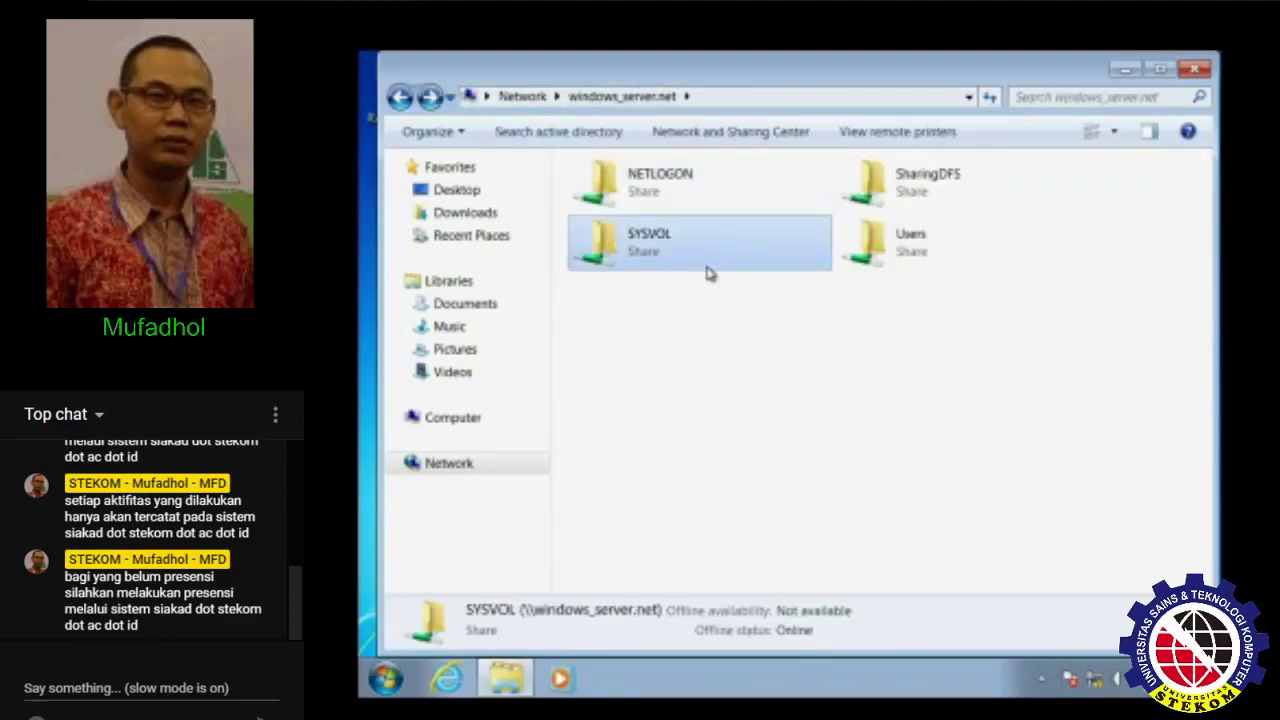
pyautogui.doubleClick(707, 272)
pyautogui.press('Down')
pyautogui.press('BackSpace')
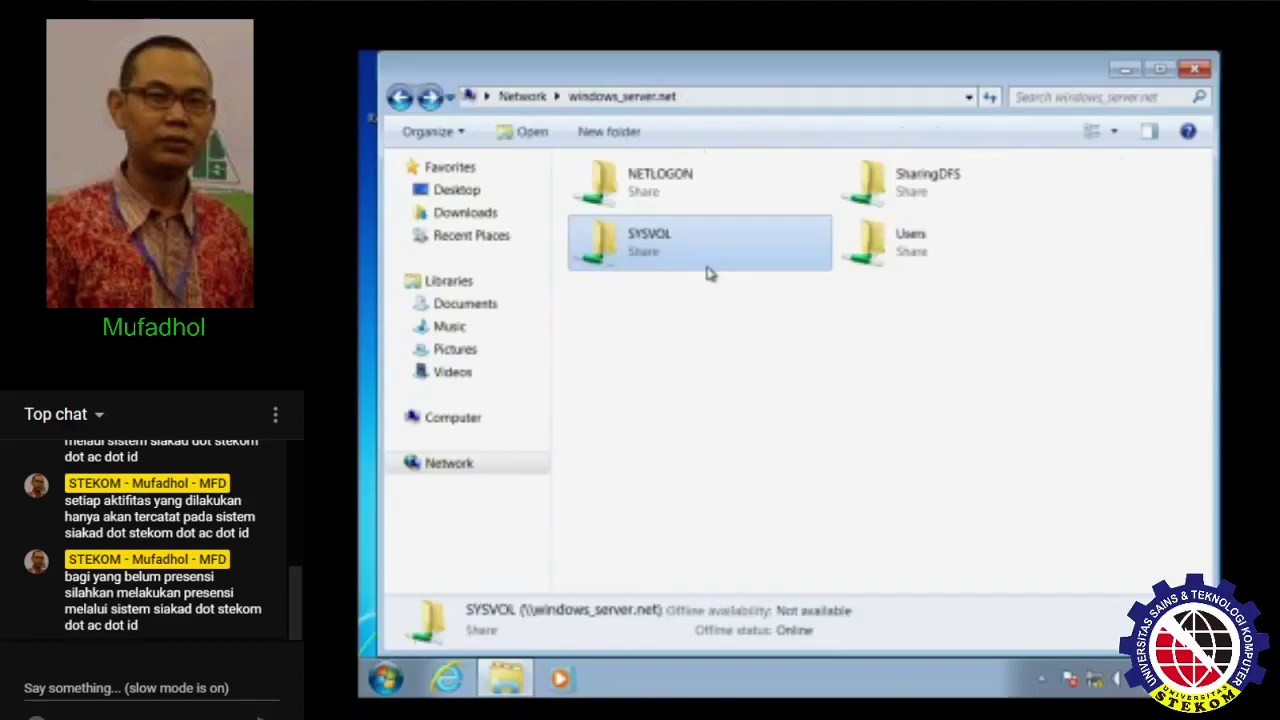
pyautogui.press('Right')
pyautogui.press('Return')
pyautogui.press('BackSpace')
# - Open the empty New folder inside the SharingDFS share
pyautogui.press('Up')
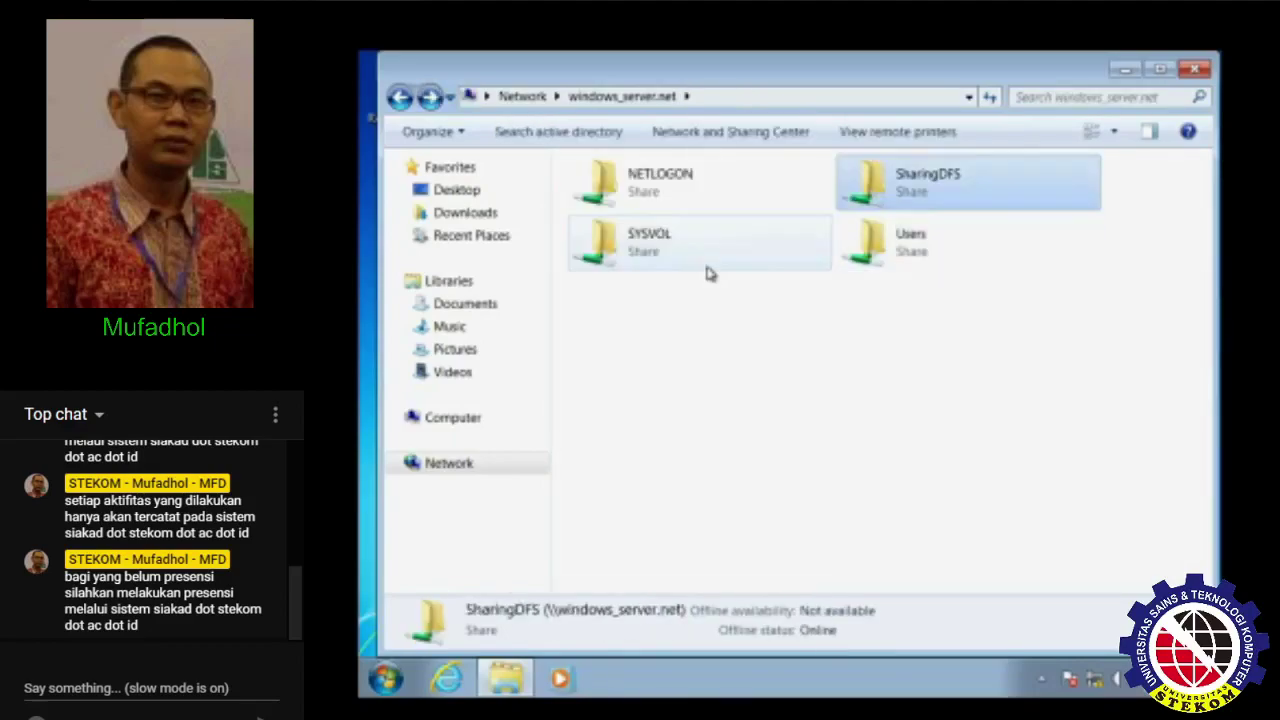
pyautogui.press('Return')
pyautogui.press('Down')
pyautogui.press('Return')
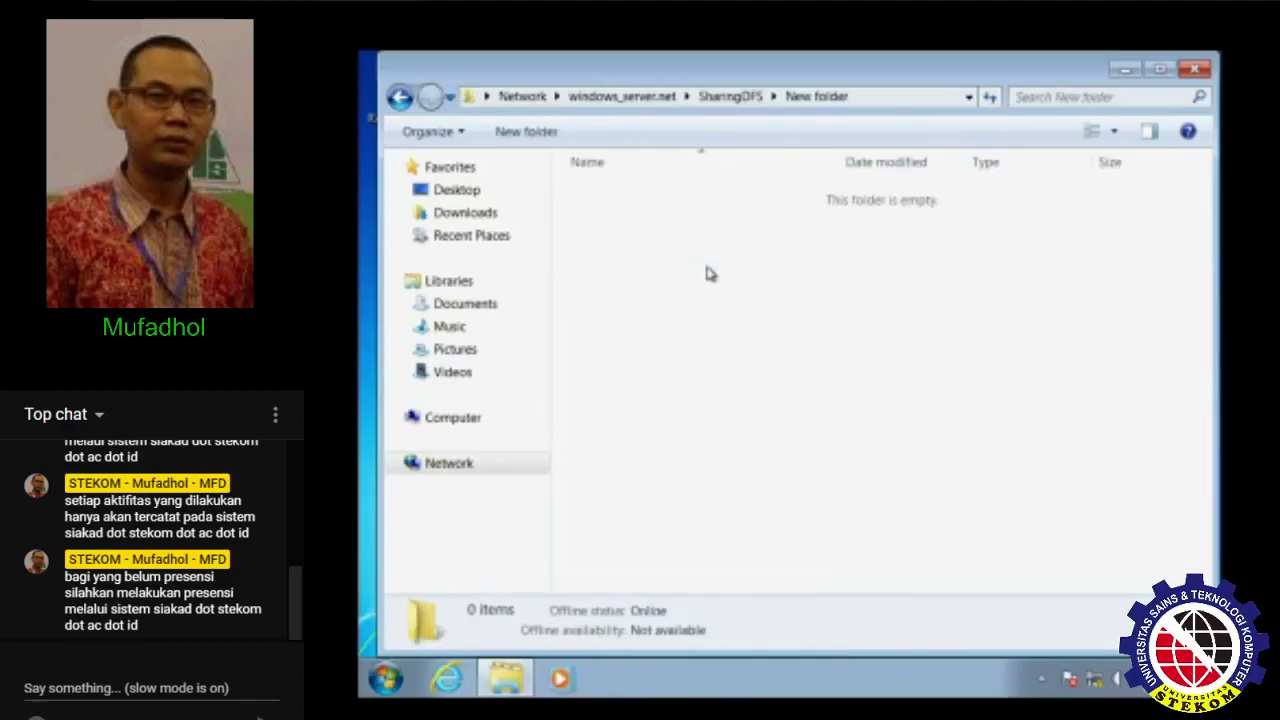
pyautogui.press('BackSpace')
pyautogui.press('Return')
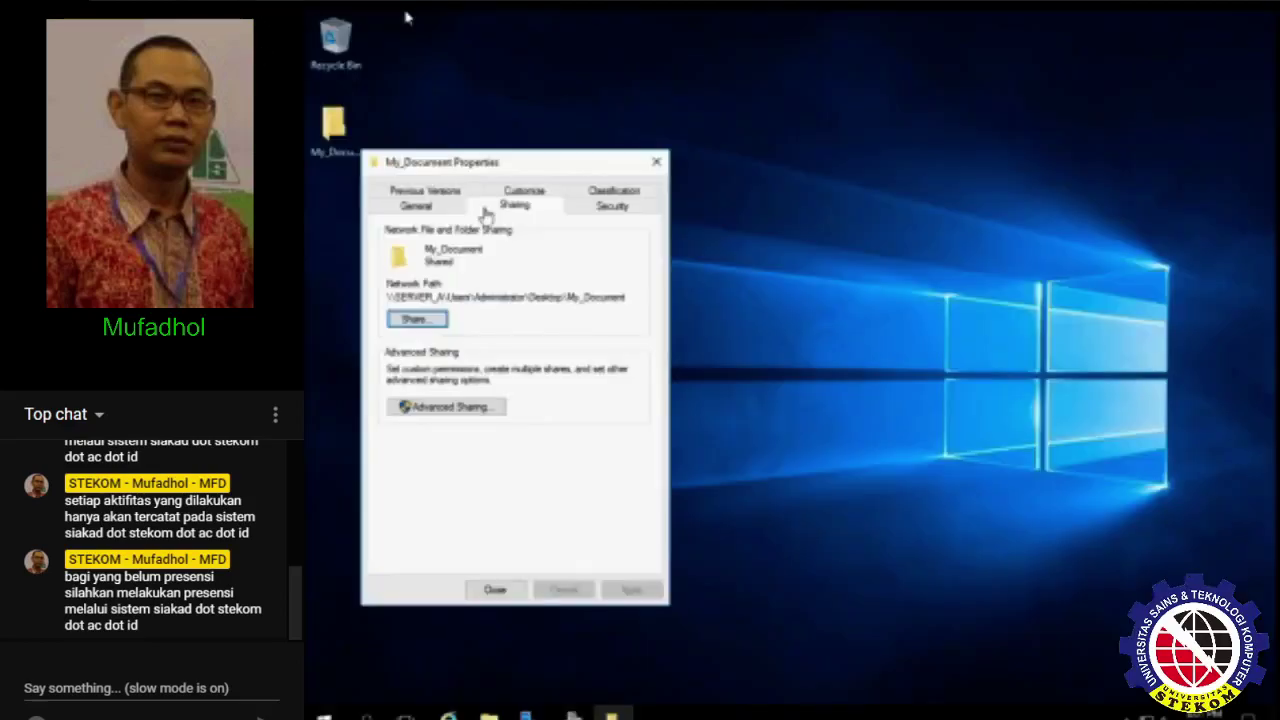
# - Copy My_Document's full network path and close its properties
pyautogui.click(336, 130)
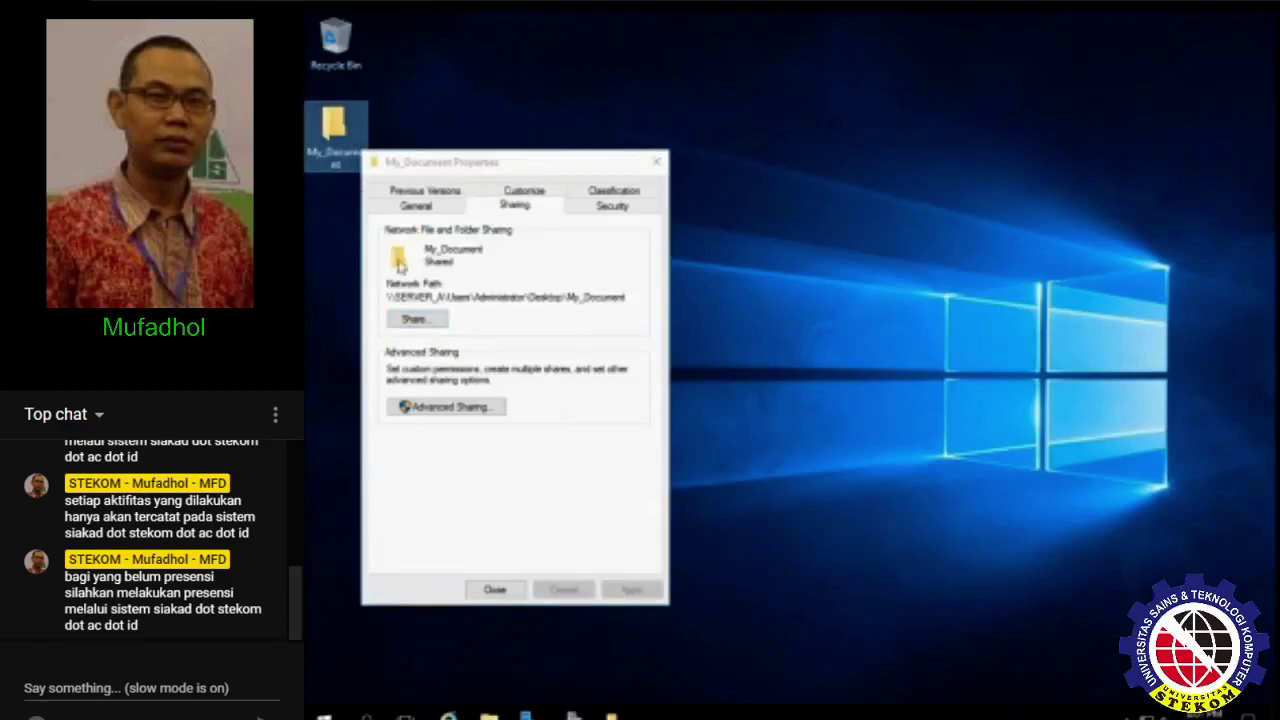
pyautogui.doubleClick(480, 298)
pyautogui.click(479, 299)
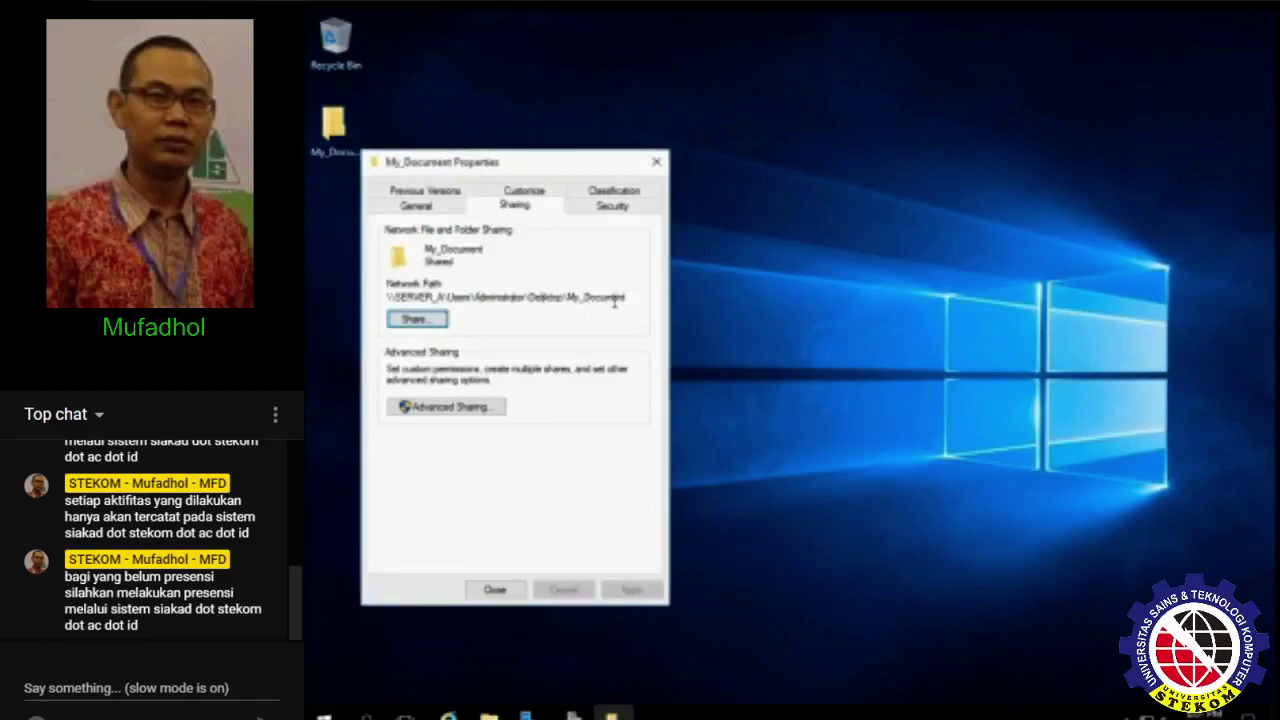
pyautogui.moveTo(632, 299); pyautogui.dragTo(390, 298)
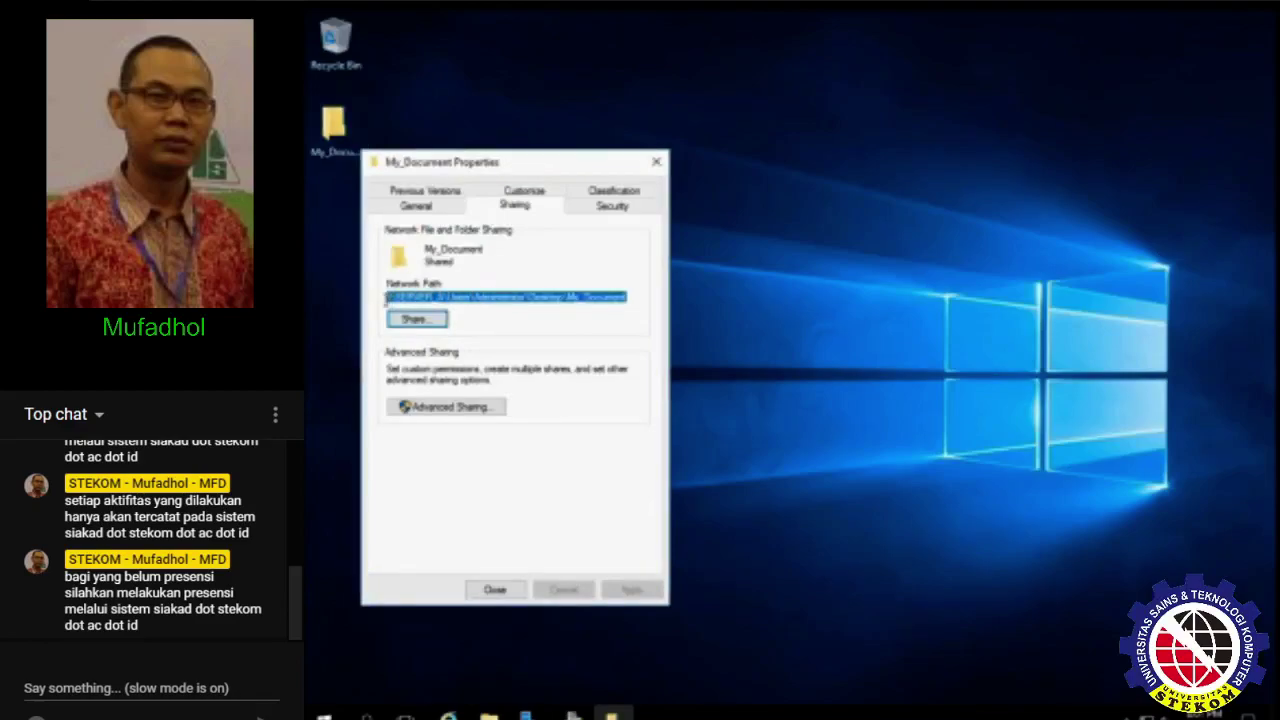
pyautogui.rightClick(405, 300)
pyautogui.click(450, 352)
pyautogui.click(495, 589)
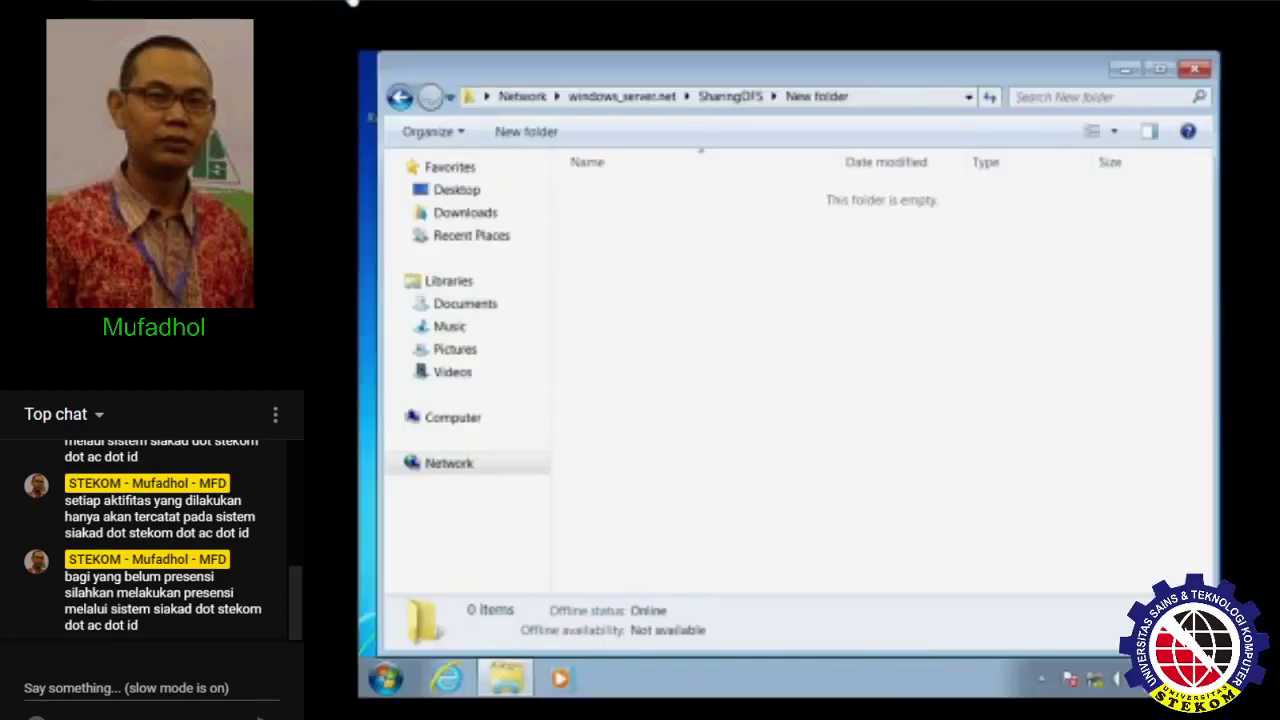
# - Open \\SERVER_A from the Run box to list its shares
pyautogui.press('super+r')
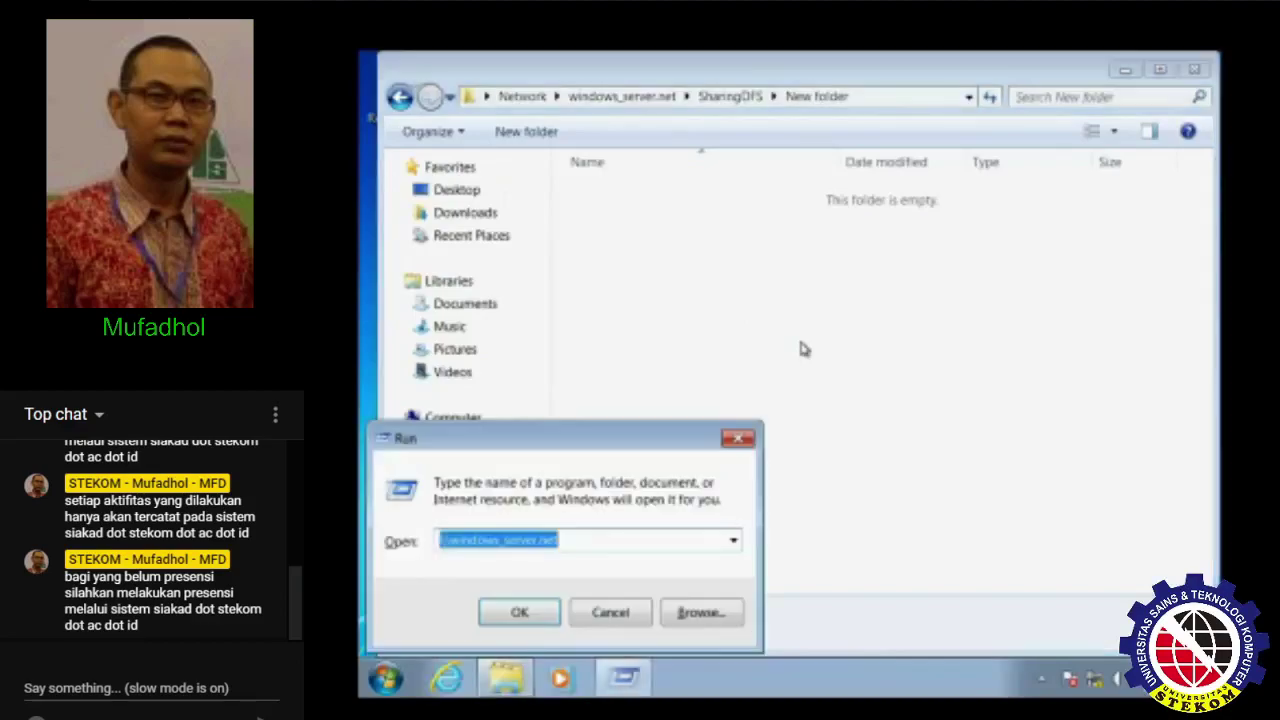
pyautogui.write('File Server Resource Manager')
pyautogui.hotkey('ctrl', 'a')
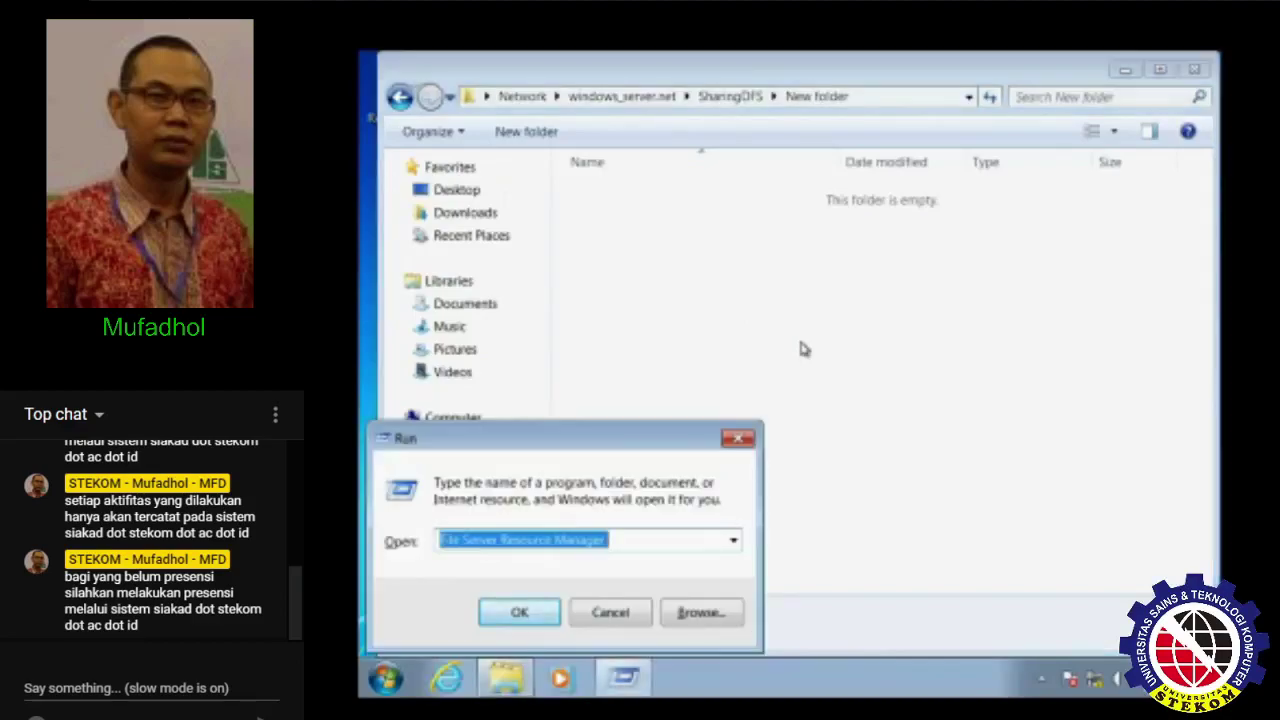
pyautogui.press('BackSpace')
pyautogui.write('\\\\')
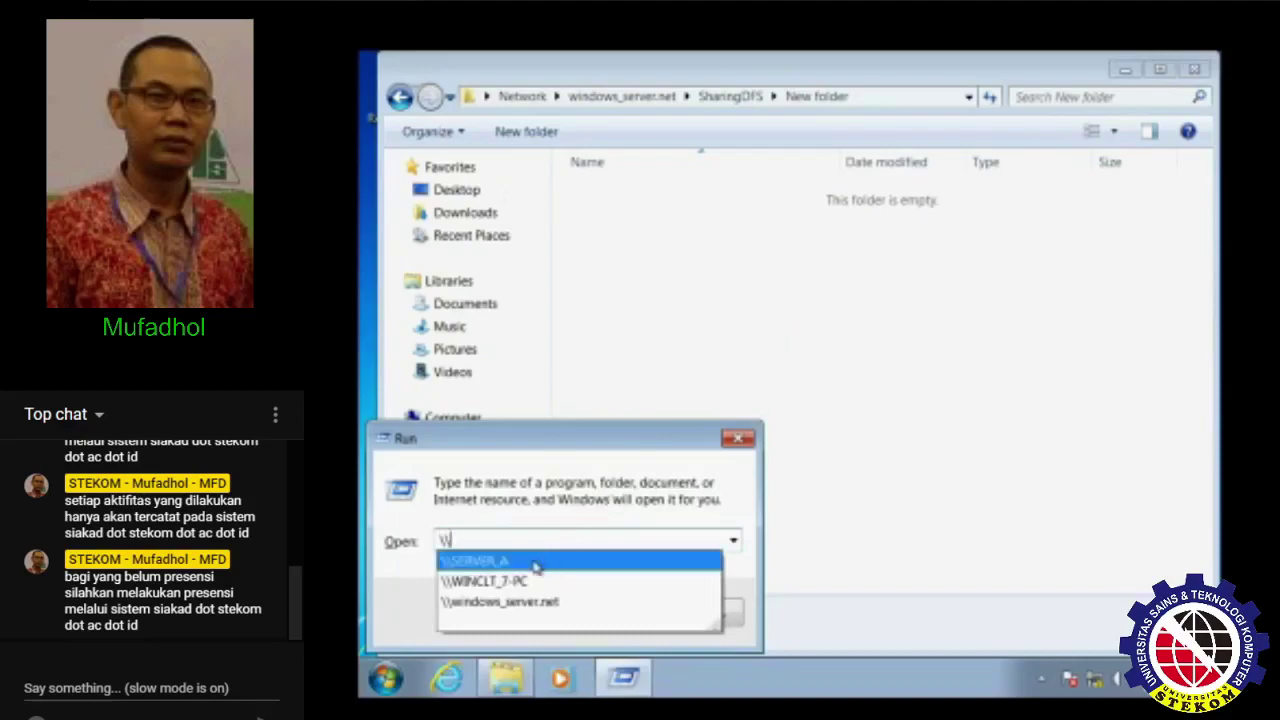
pyautogui.click(535, 564)
pyautogui.click(538, 614)
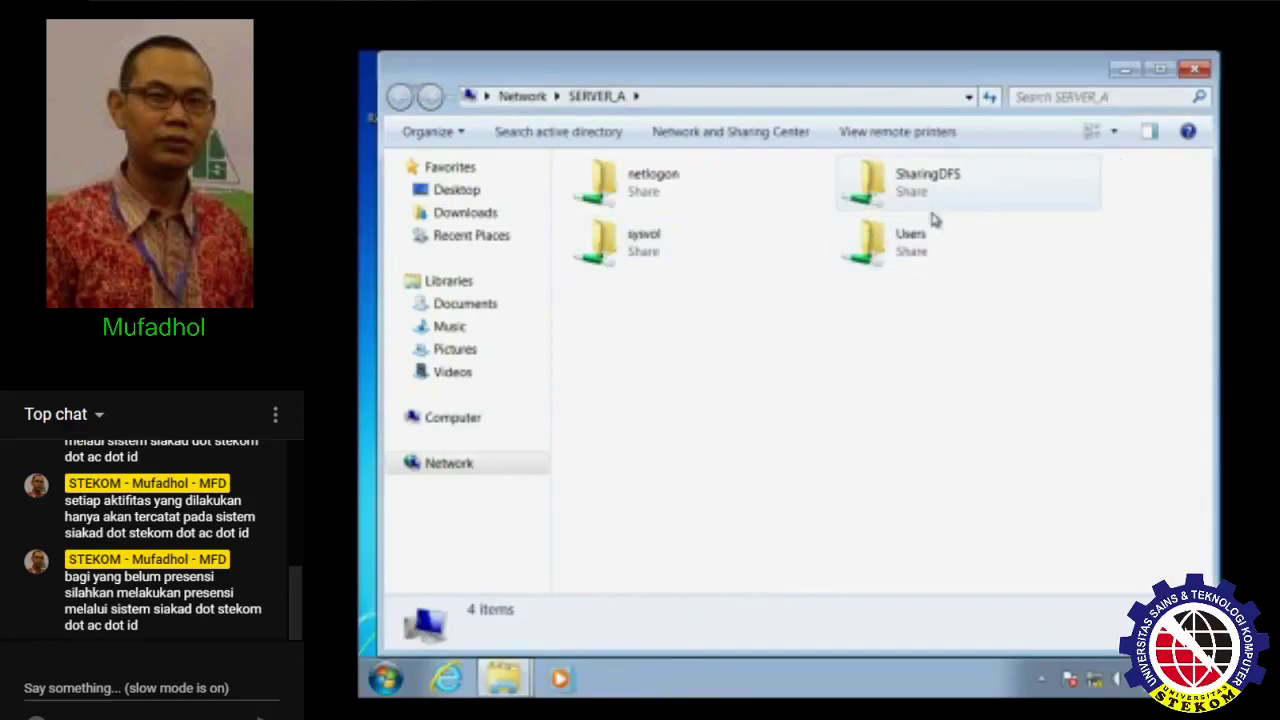
# - Open Users\Administrator\Desktop\My_Document on SERVER_A
pyautogui.doubleClick(915, 240)
pyautogui.doubleClick(660, 192)
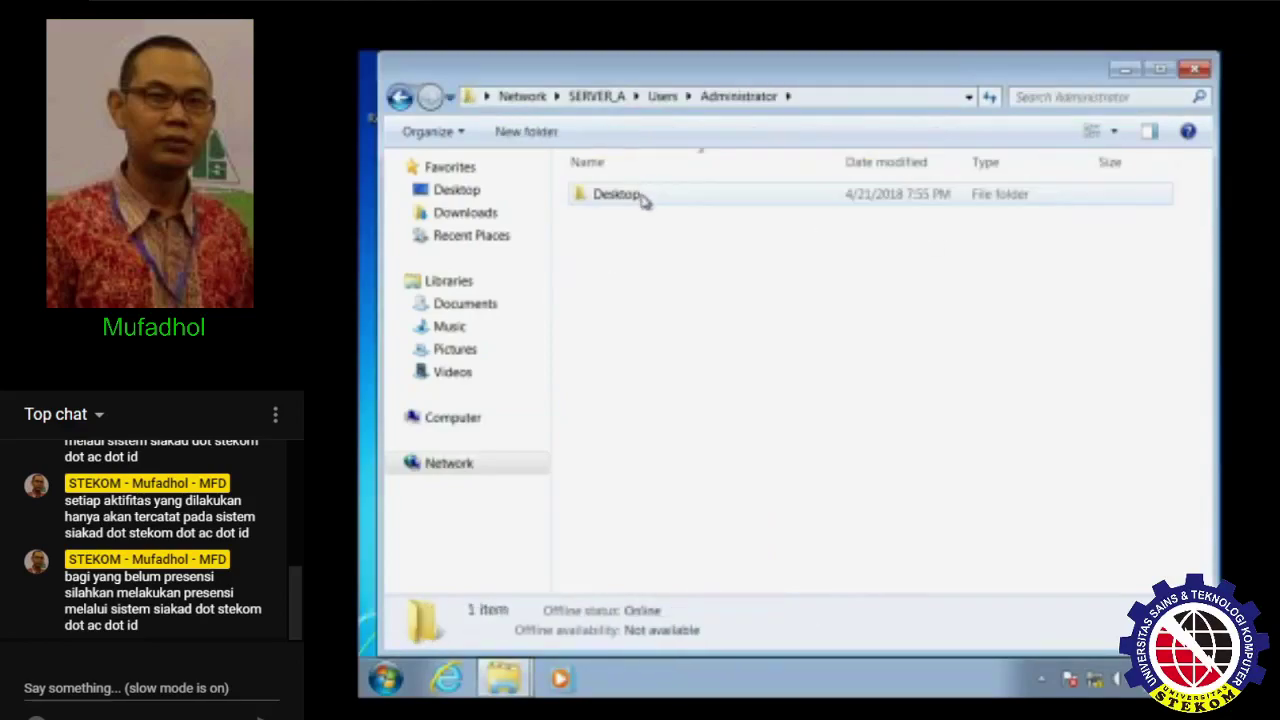
pyautogui.doubleClick(645, 197)
pyautogui.click(660, 207)
pyautogui.doubleClick(660, 205)
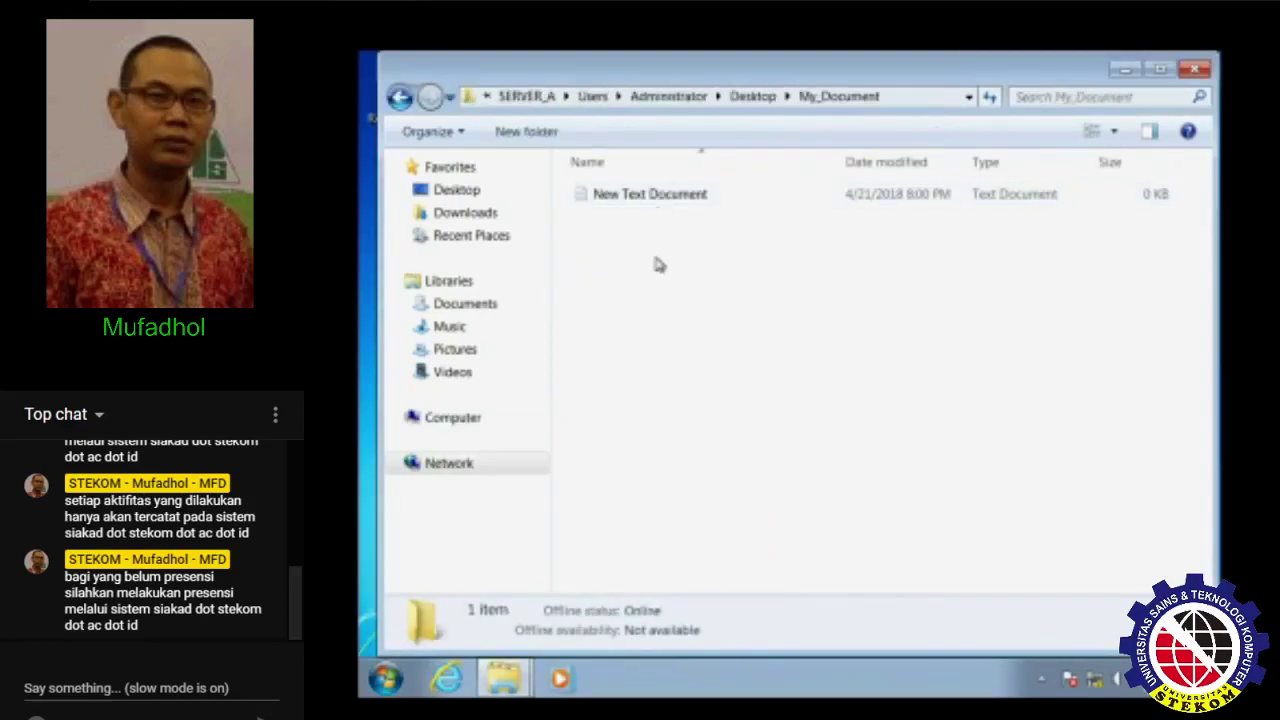
# - Try creating a bitmap image there and dismiss the access-denied message
pyautogui.rightClick(652, 278)
pyautogui.moveTo(792, 457)
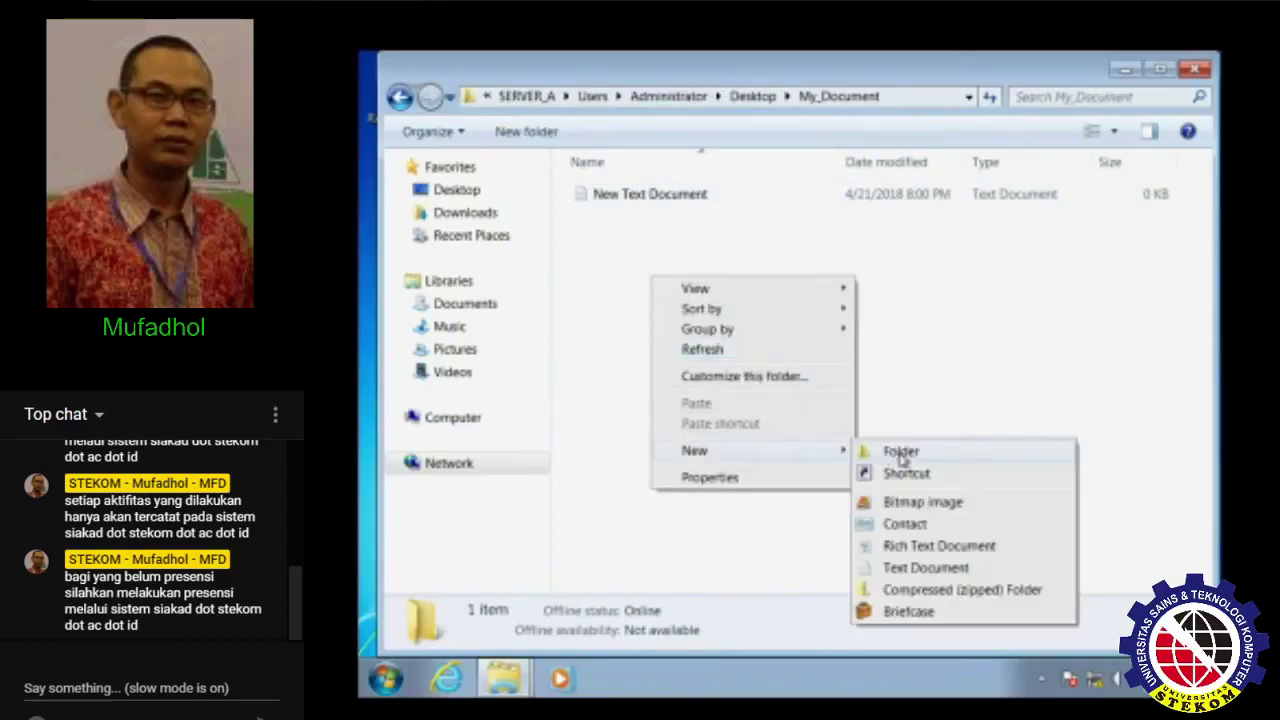
pyautogui.click(903, 500)
pyautogui.click(962, 438)
# - Create a new text document in My_Document with its default name
pyautogui.rightClick(681, 313)
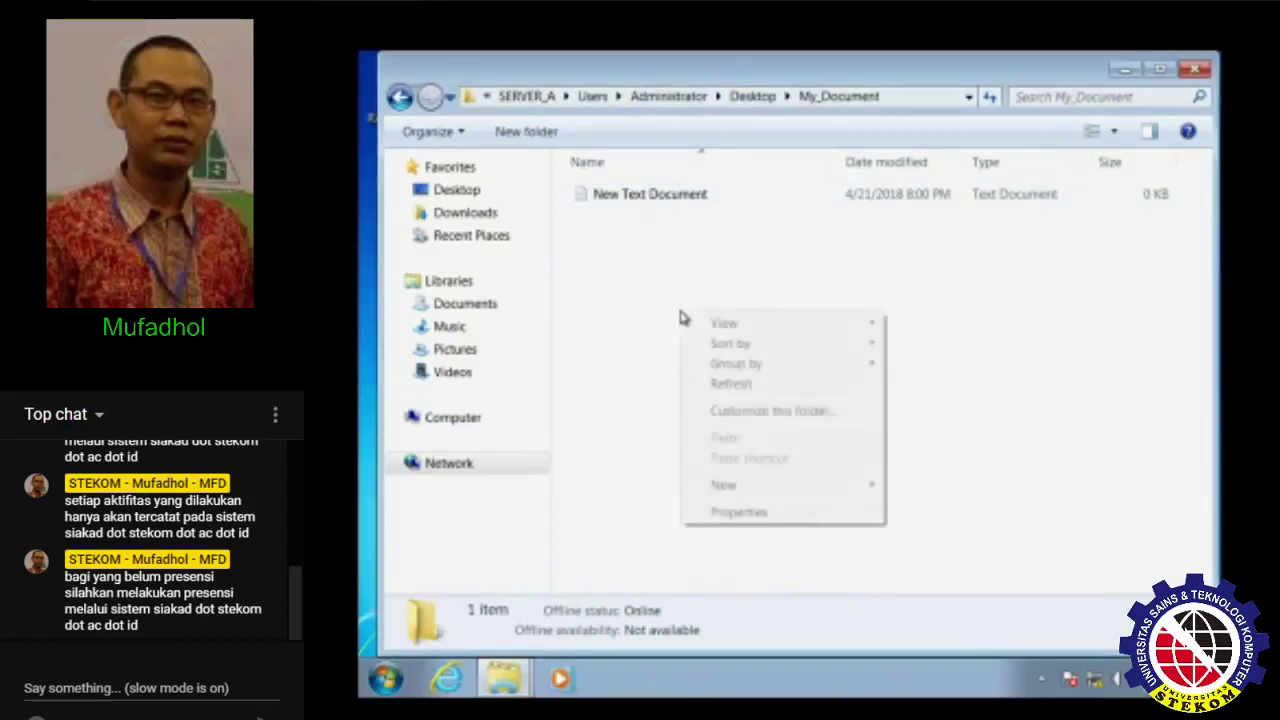
pyautogui.moveTo(866, 495)
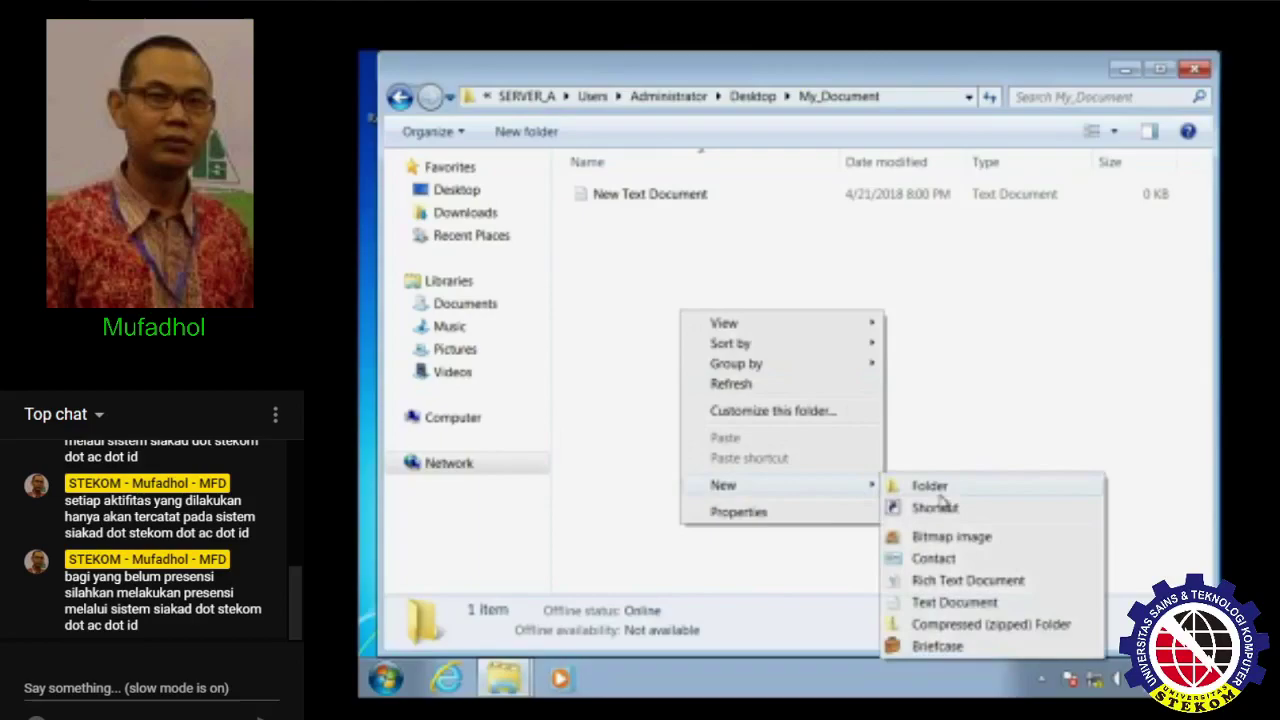
pyautogui.click(955, 603)
pyautogui.click(769, 443)
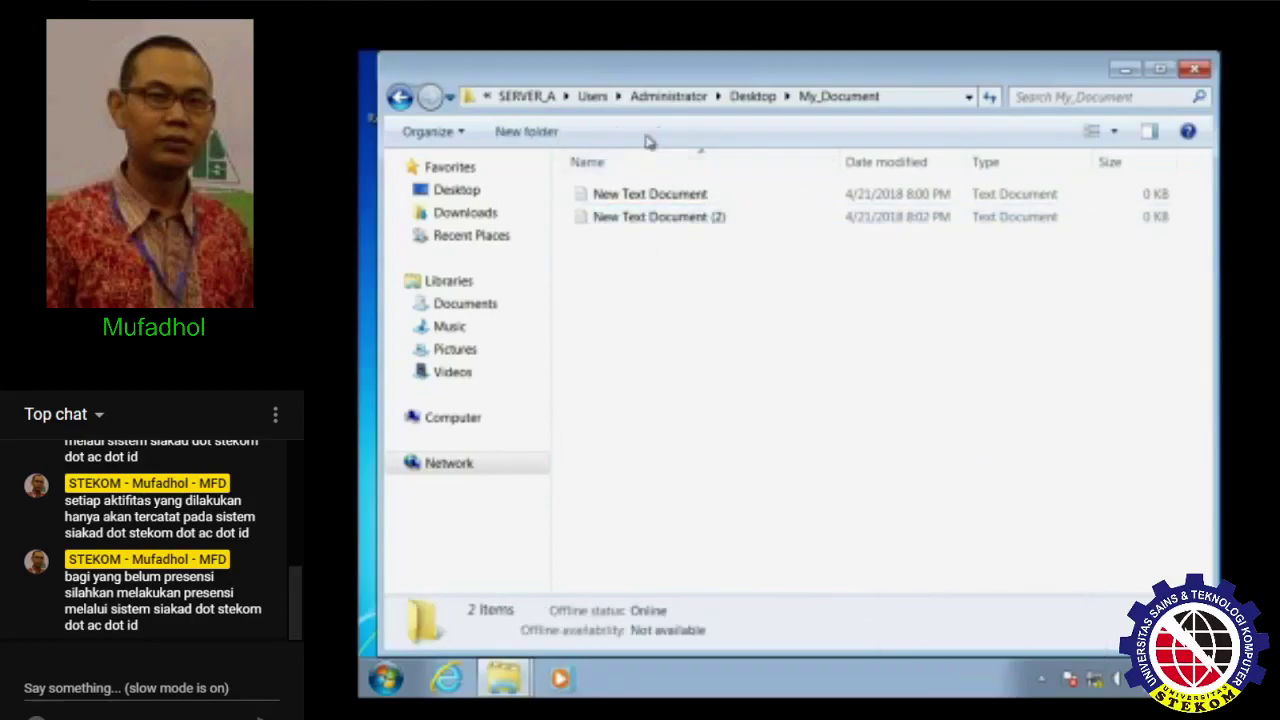
# - View My_Document's properties from Desktop without changes, then close both Explorer windows
pyautogui.click(752, 96)
pyautogui.rightClick(616, 200)
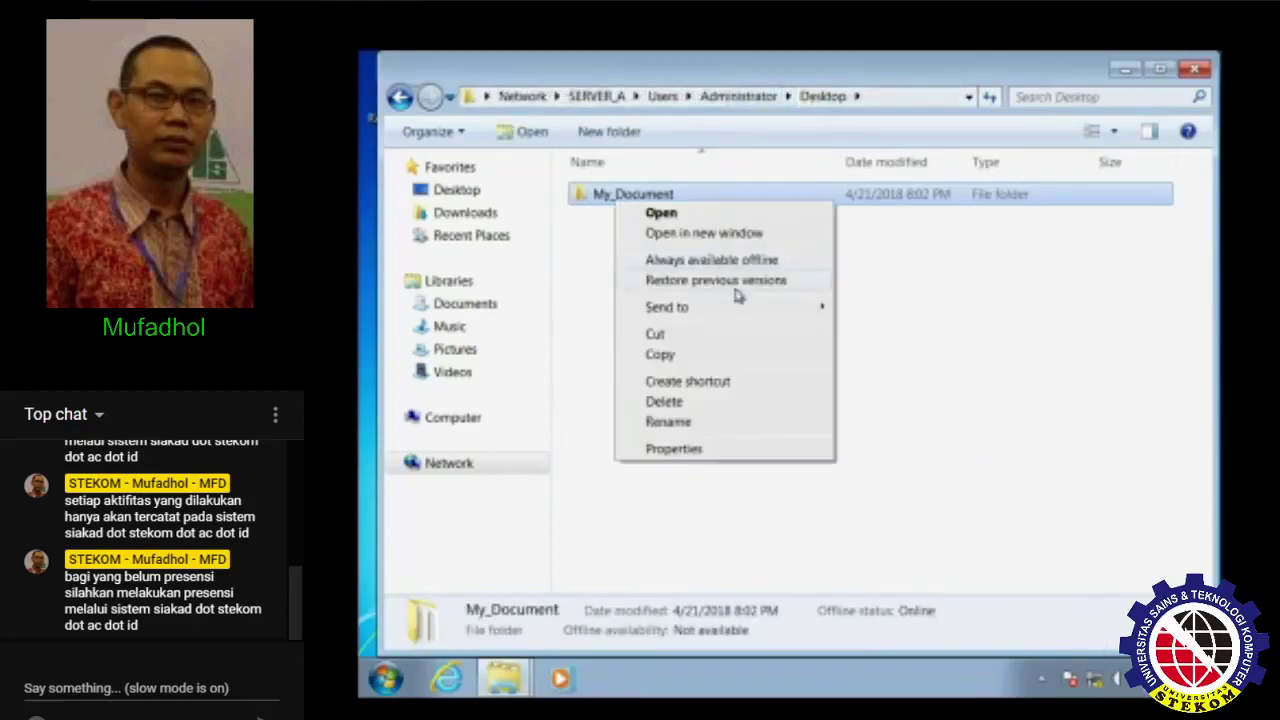
pyautogui.click(718, 455)
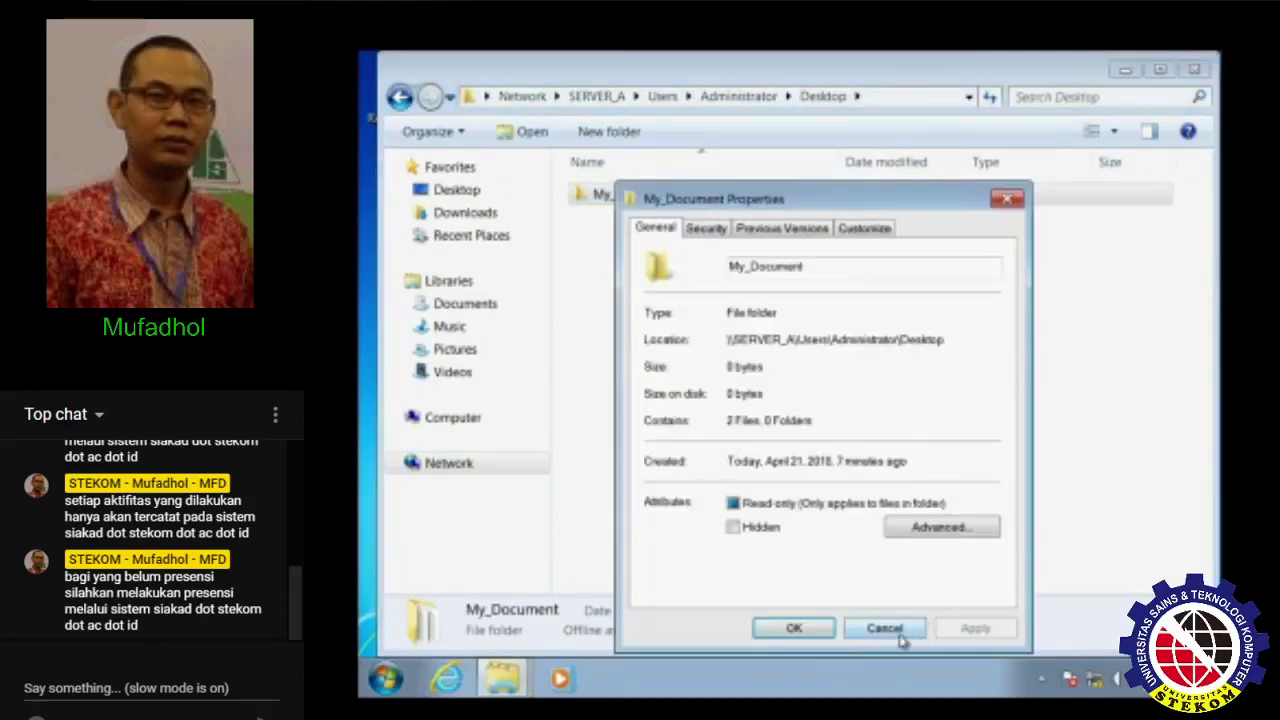
pyautogui.click(899, 636)
pyautogui.click(1195, 68)
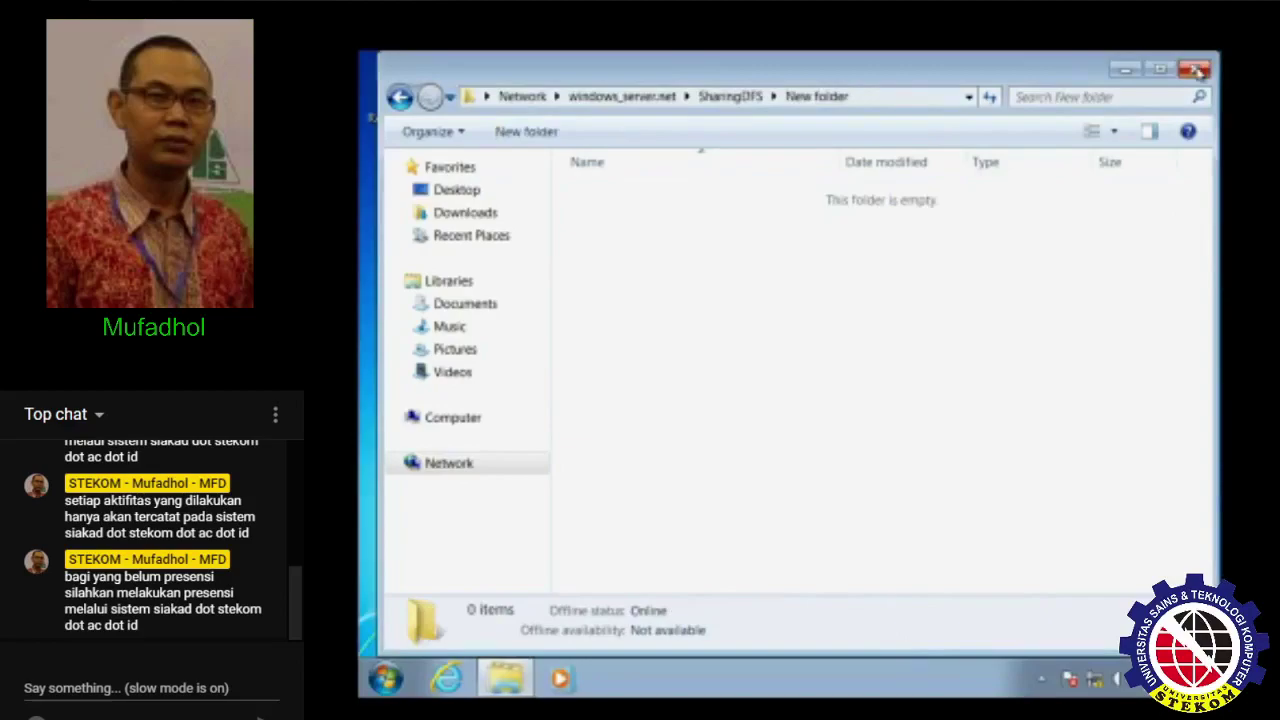
pyautogui.click(1195, 68)
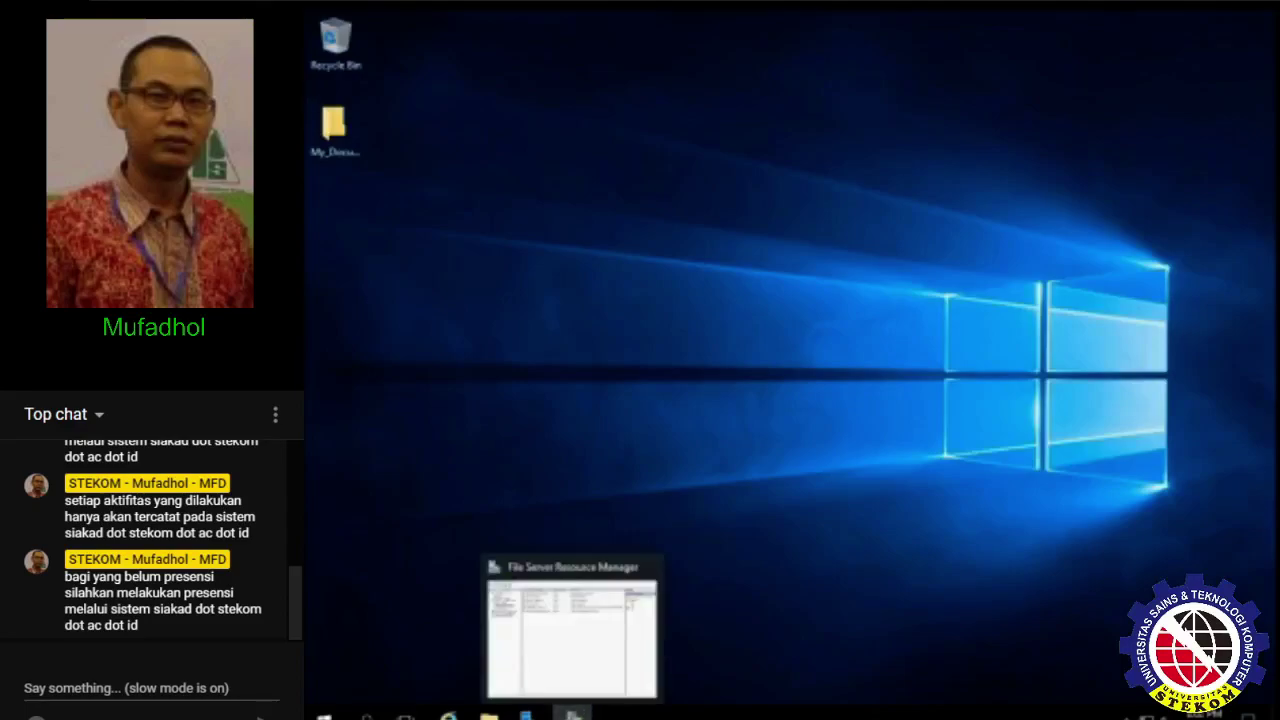
# - Restore the File Server Resource Manager window from the taskbar and close it
pyautogui.click(572, 714)
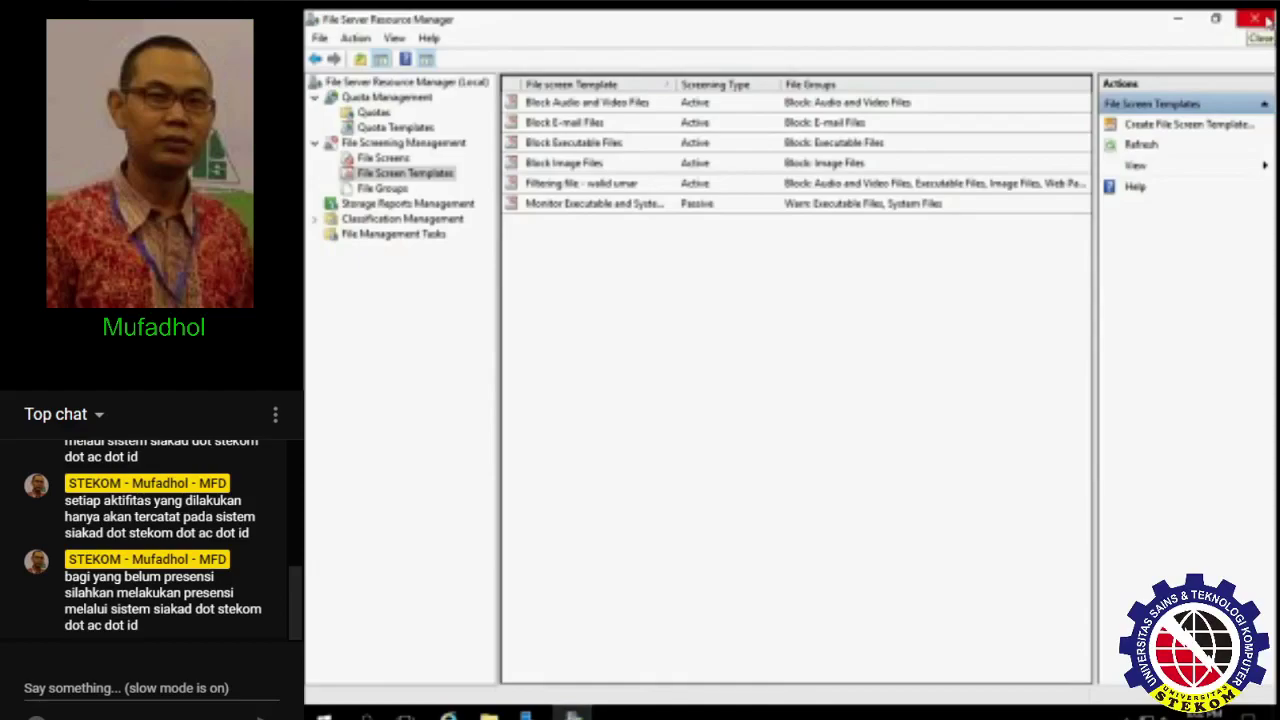
pyautogui.click(1267, 21)
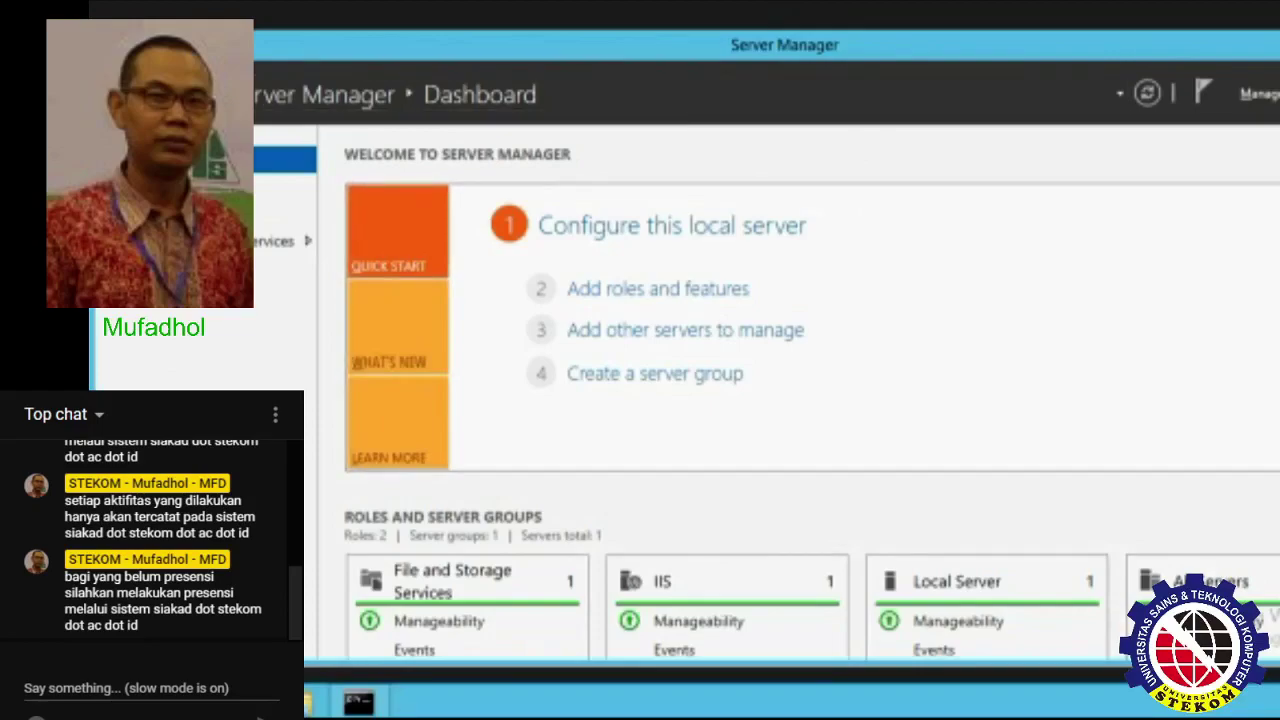
# - Launch File Server Resource Manager from Server Manager's Tools menu
pyautogui.click(1276, 93)
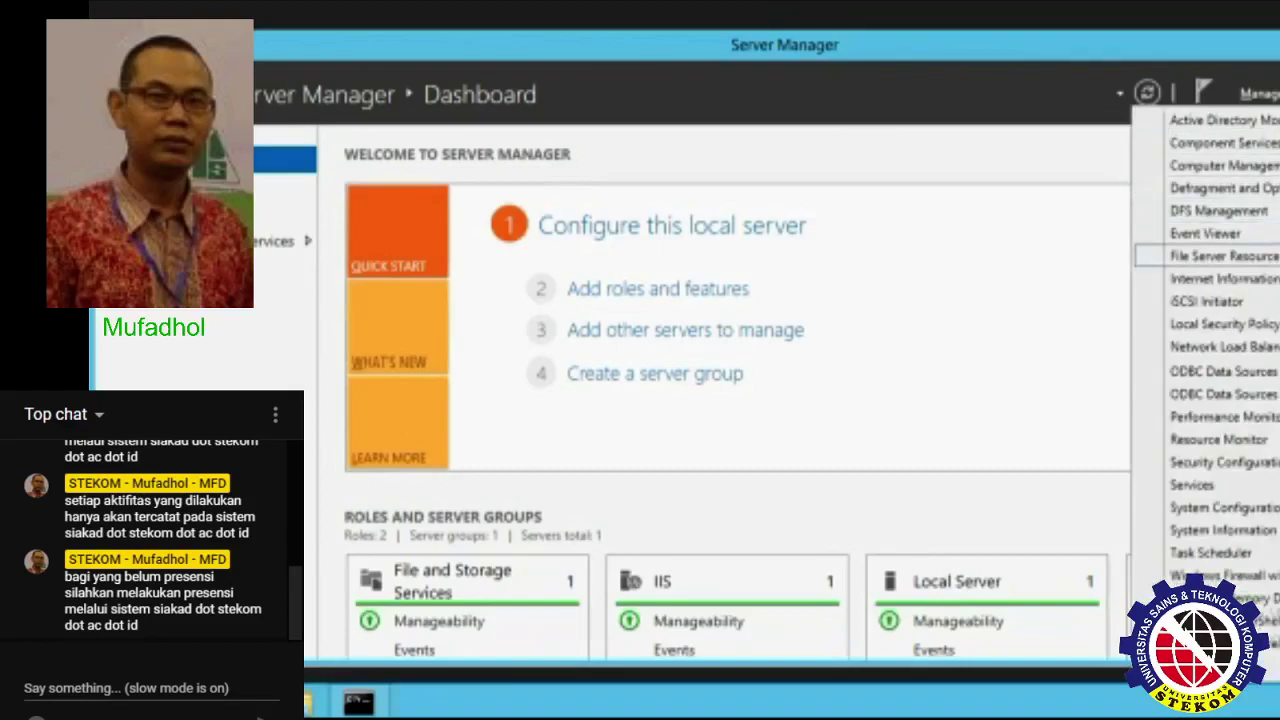
pyautogui.click(1215, 256)
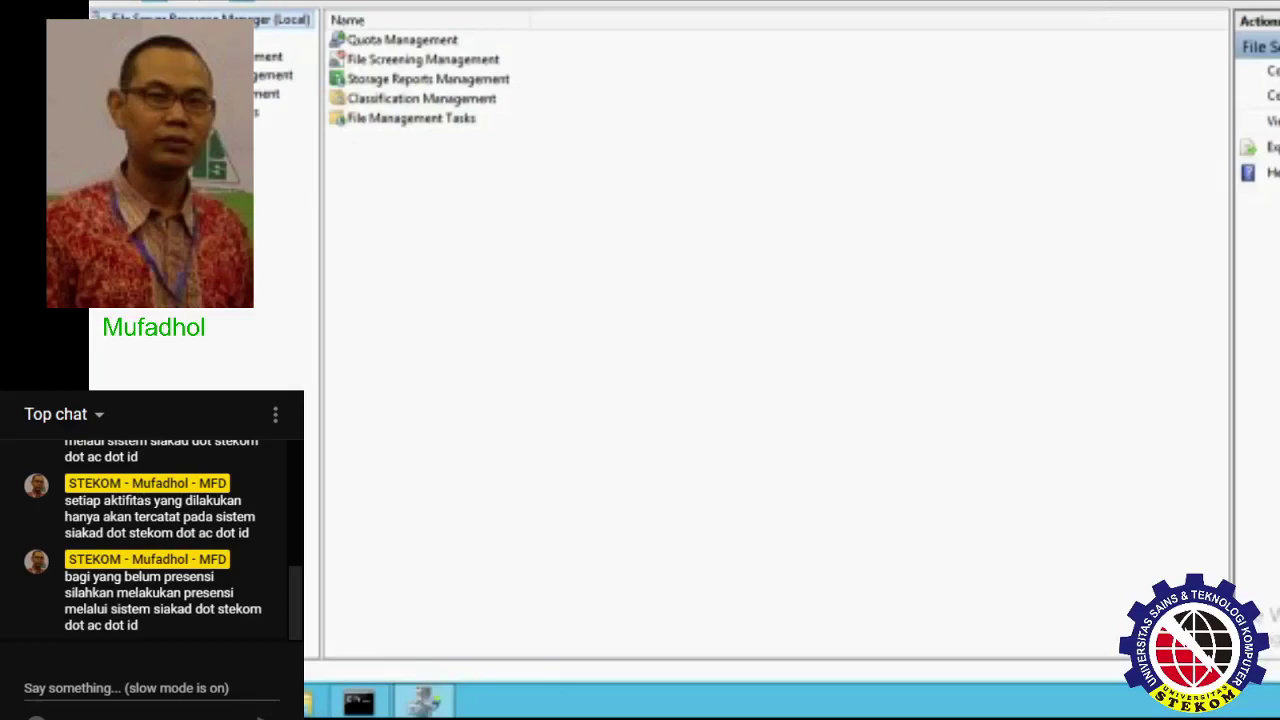
# - In FSRM Options, set SMTP server 192.168.100.211, the administrator recipients and a new From address
pyautogui.rightClick(261, 26)
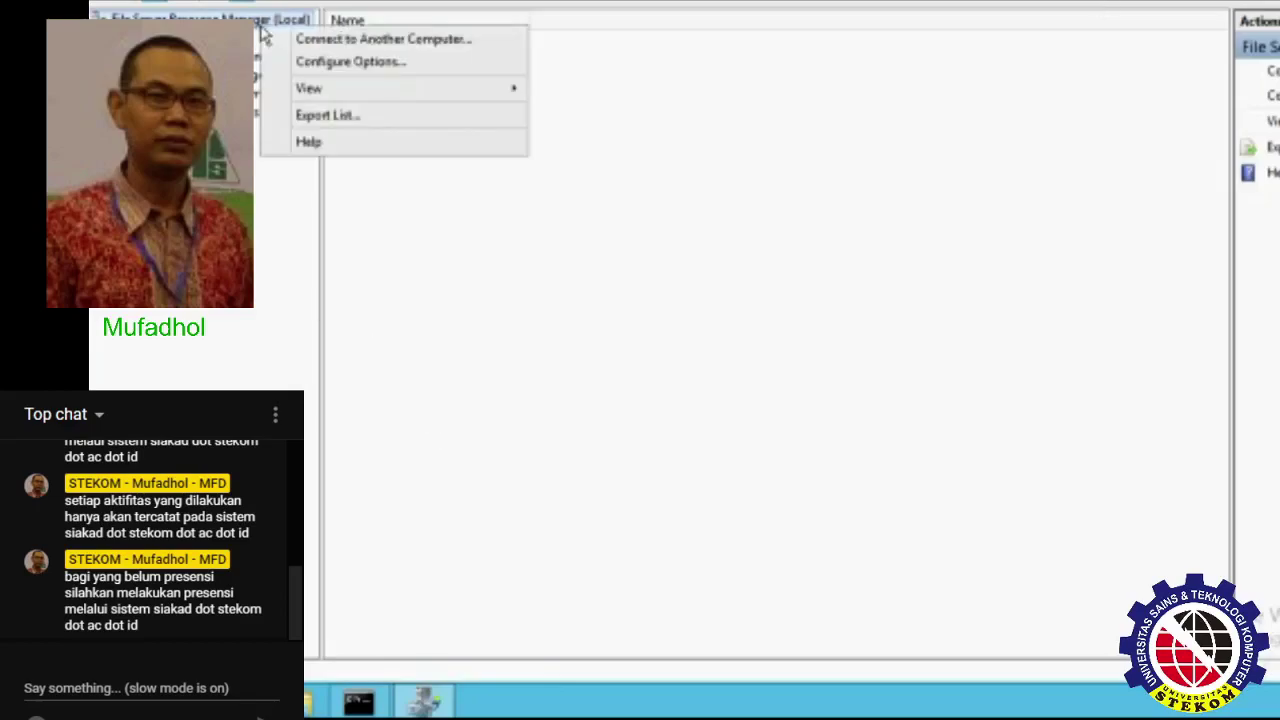
pyautogui.click(348, 62)
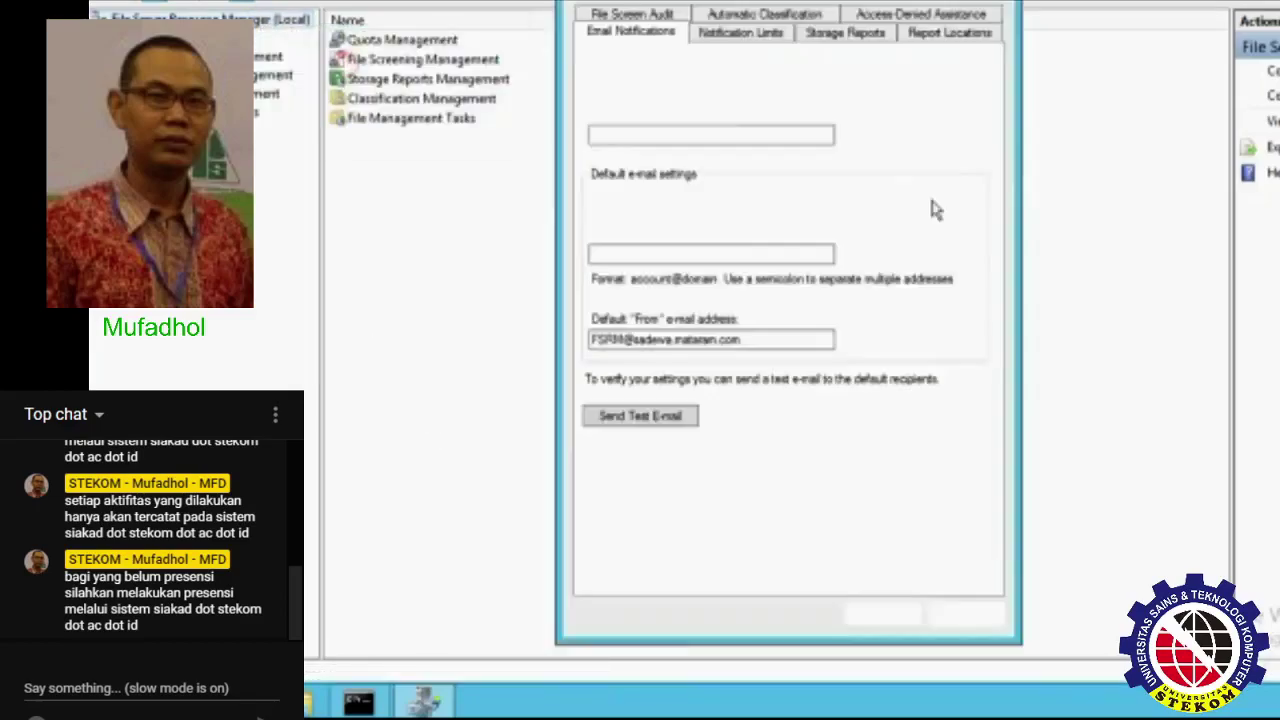
pyautogui.moveTo(890, 6); pyautogui.dragTo(927, 37)
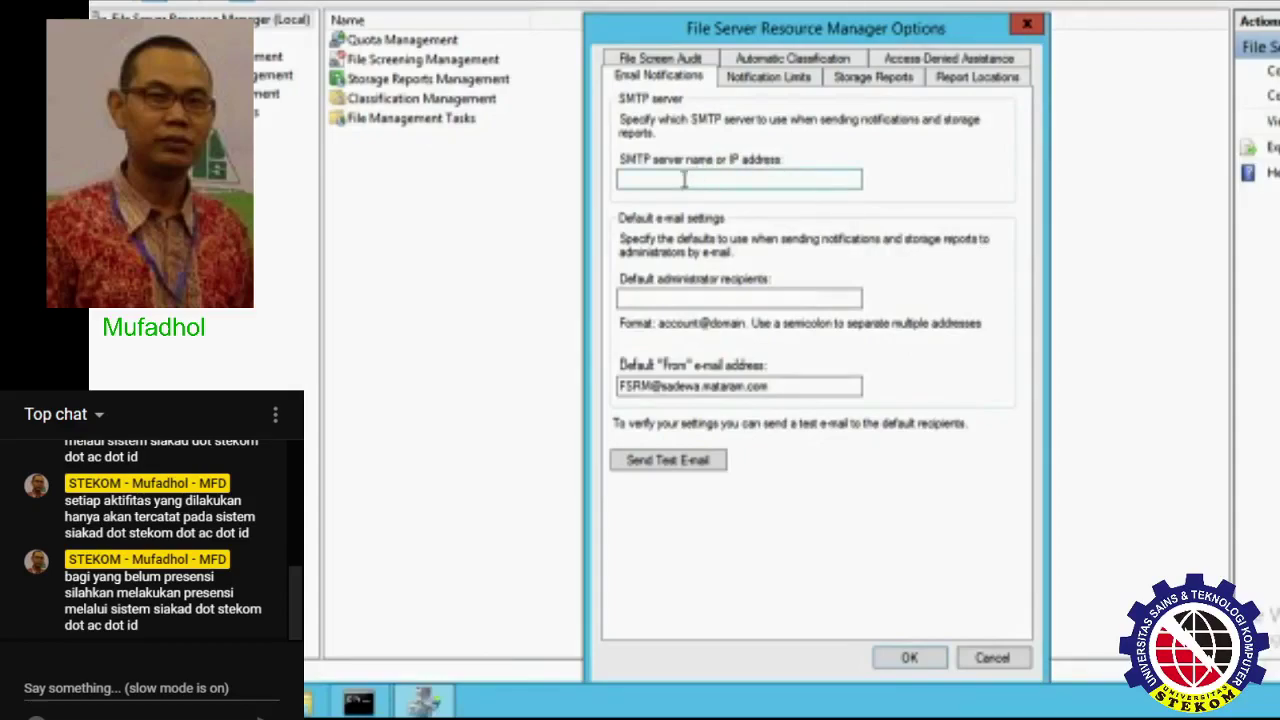
pyautogui.click(680, 178)
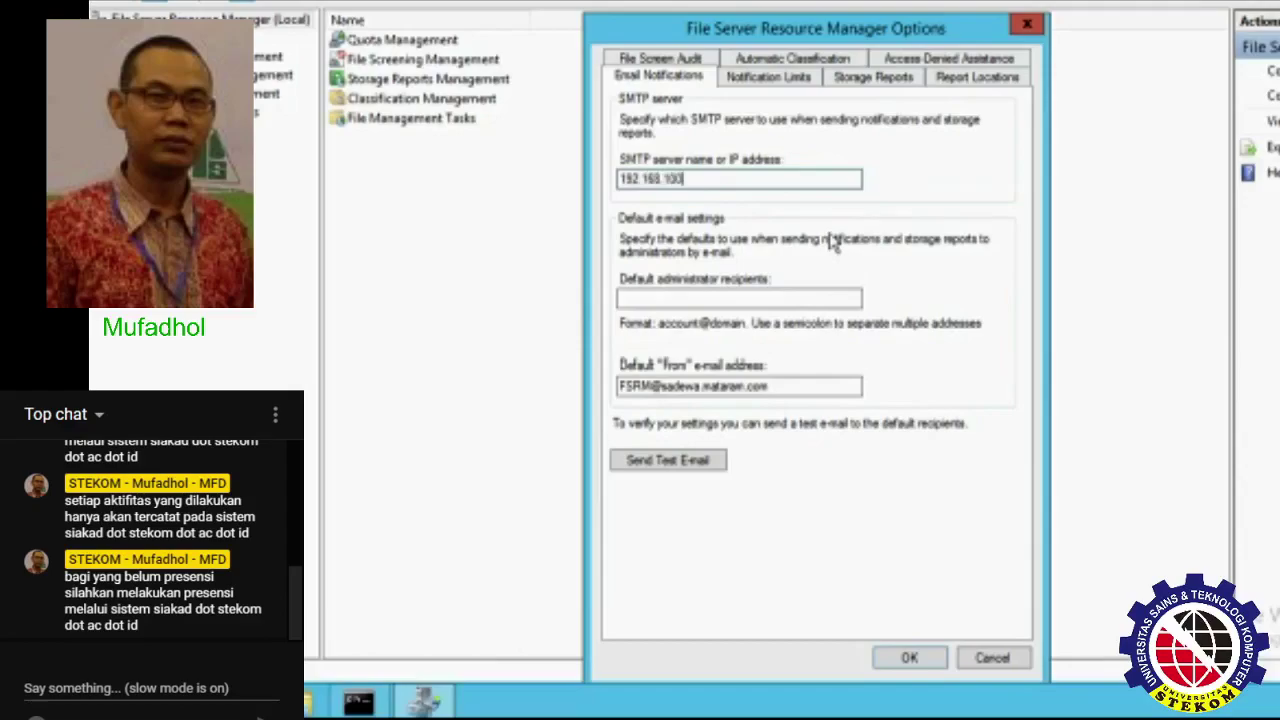
pyautogui.click(730, 300)
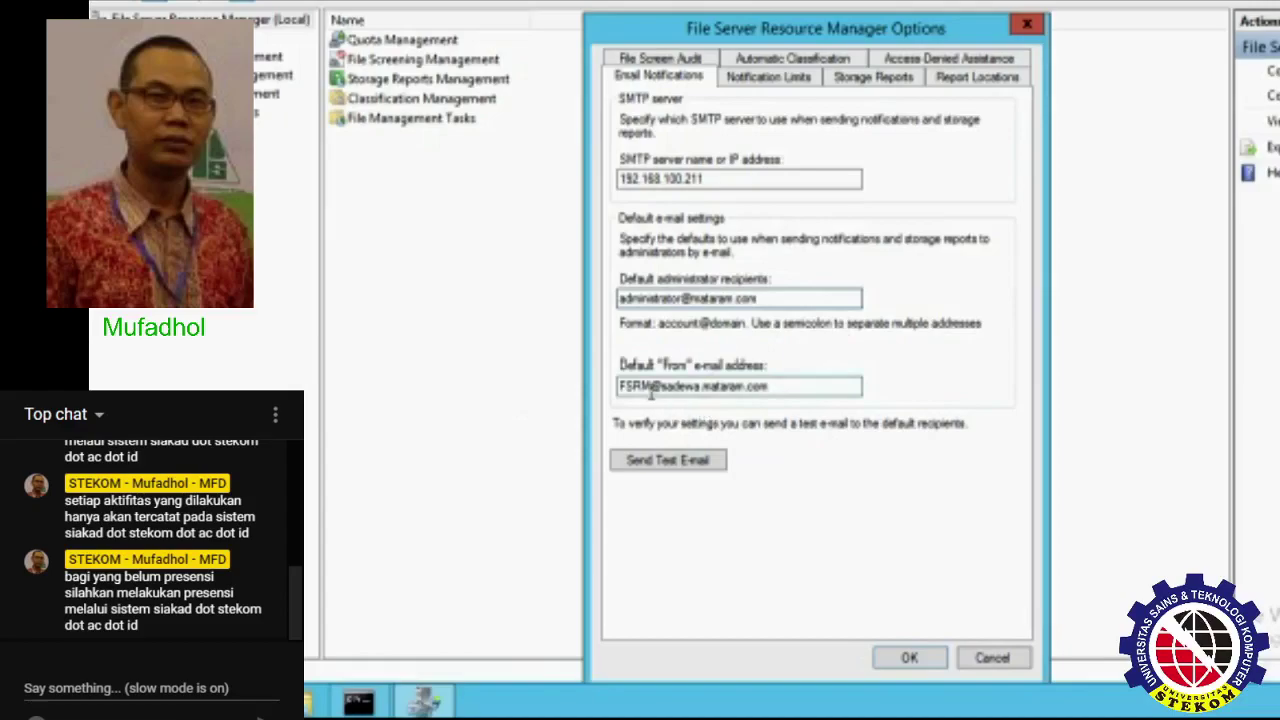
pyautogui.doubleClick(815, 386)
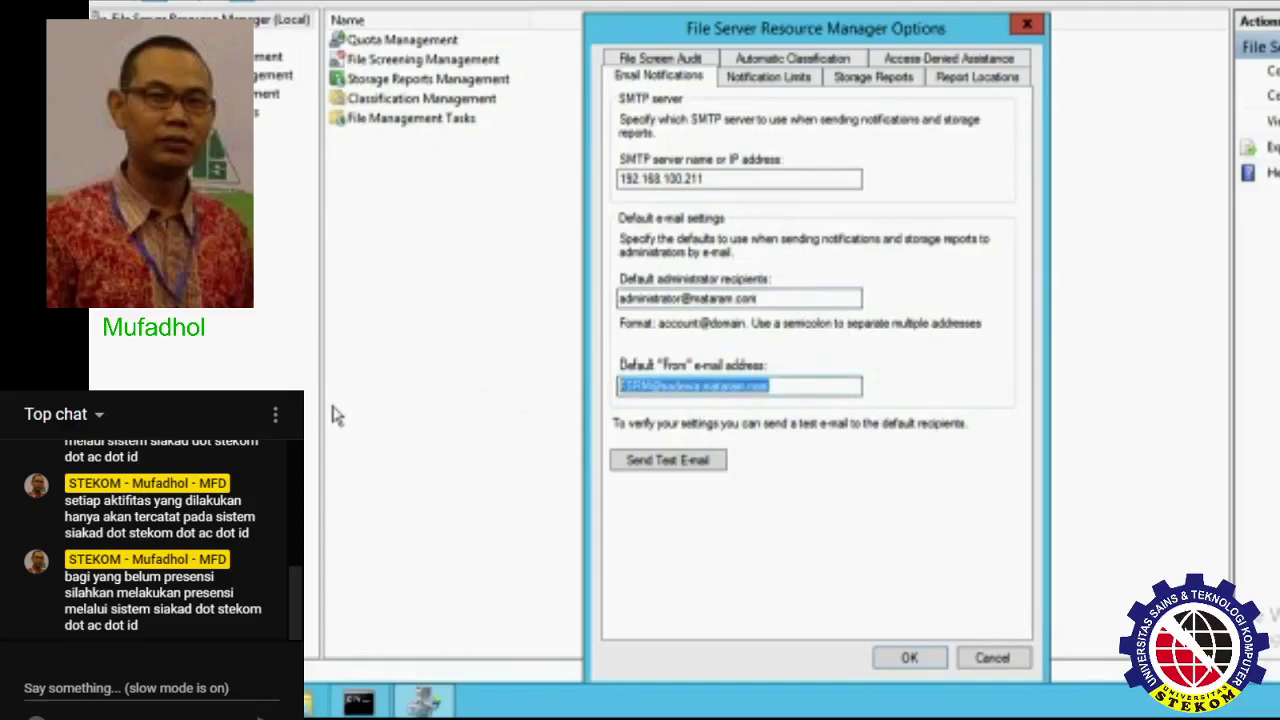
pyautogui.write('F')
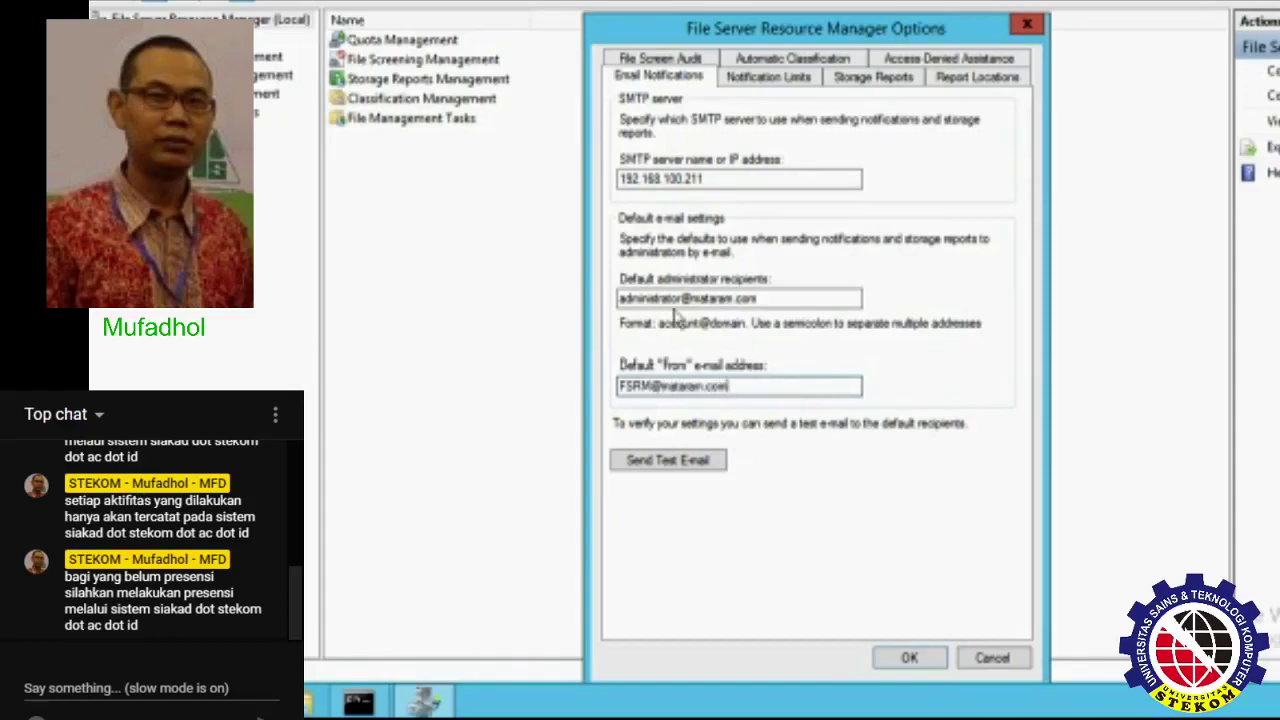
# - Send a test e-mail via 192.168.100.211 and dismiss the success confirmation
pyautogui.click(699, 461)
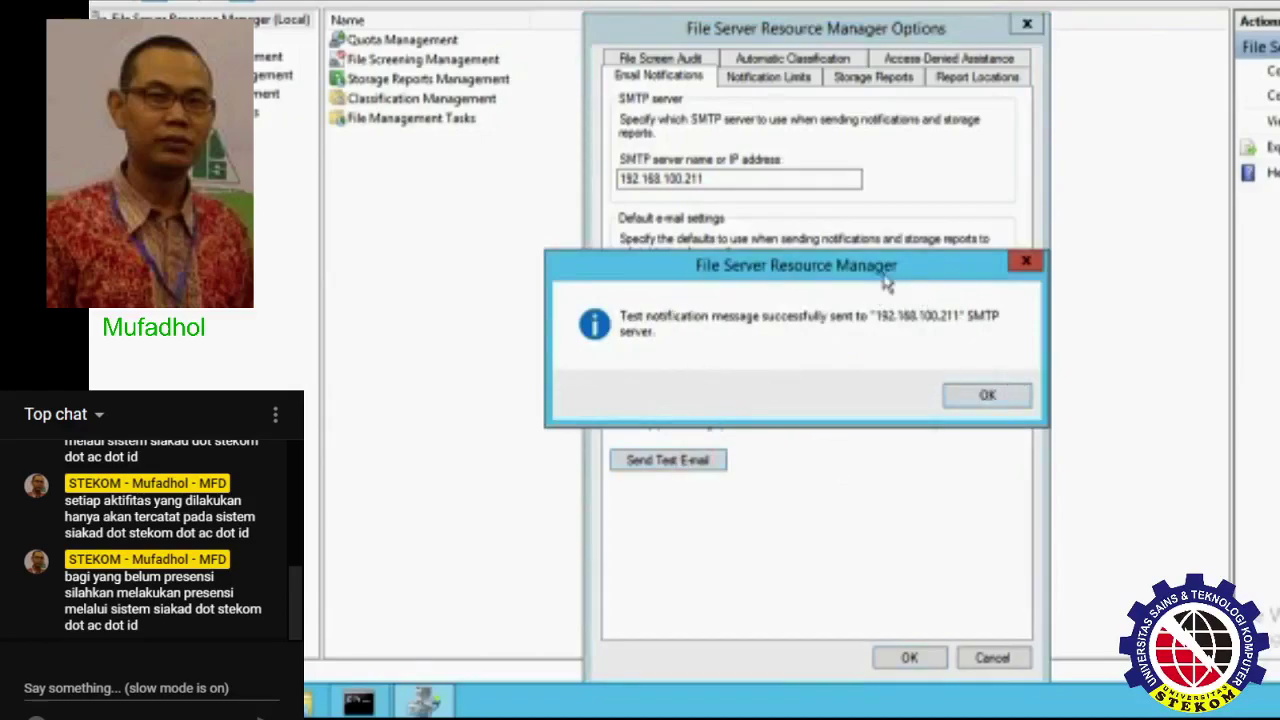
pyautogui.moveTo(884, 285); pyautogui.dragTo(933, 350)
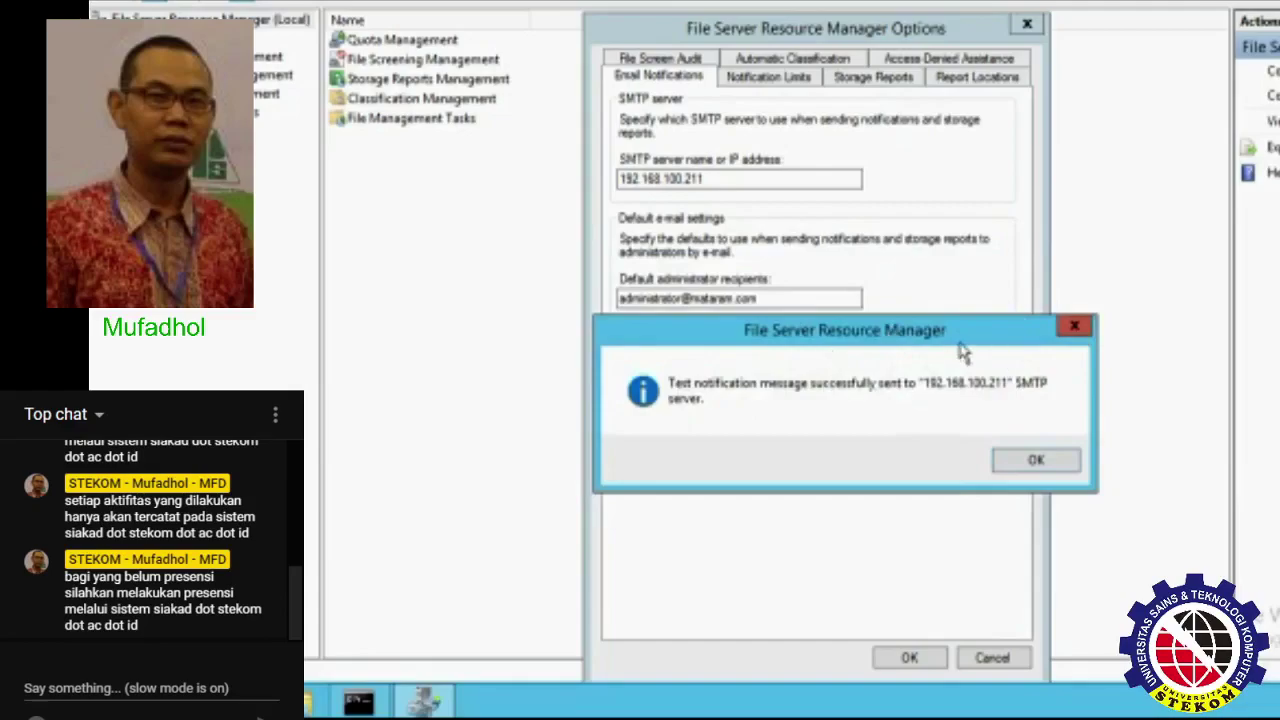
pyautogui.moveTo(963, 350); pyautogui.dragTo(855, 257)
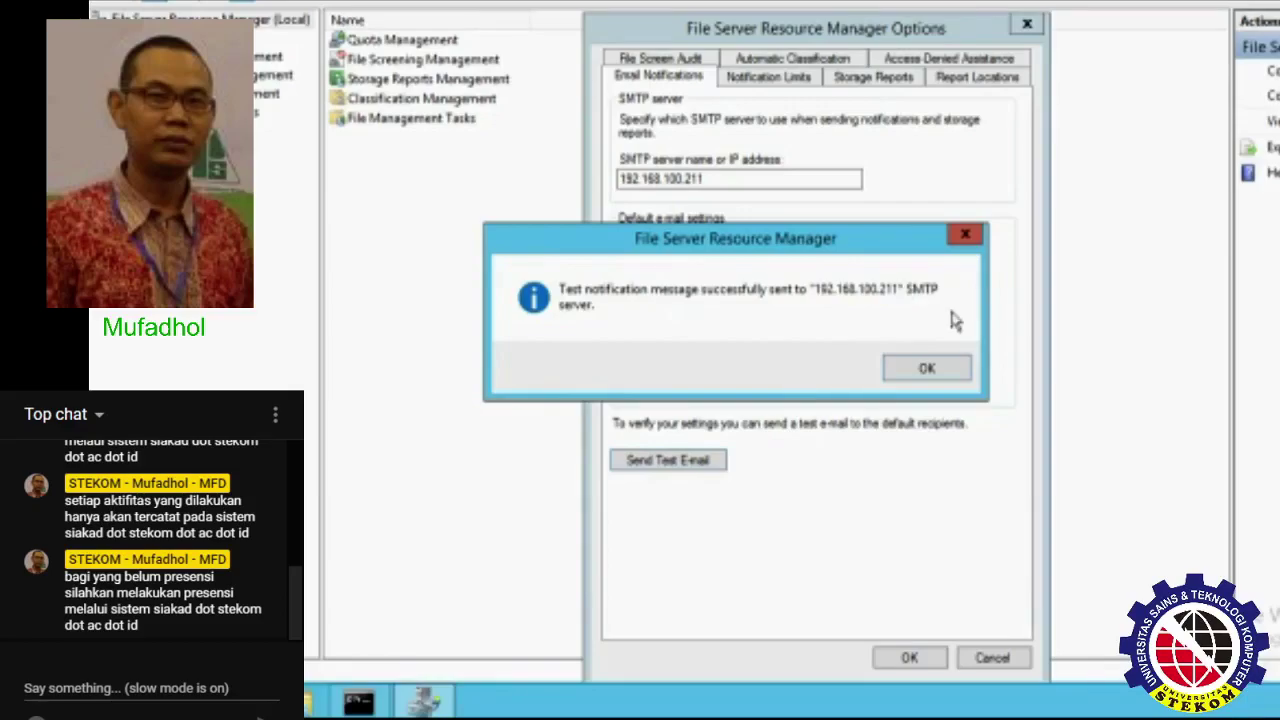
pyautogui.click(927, 368)
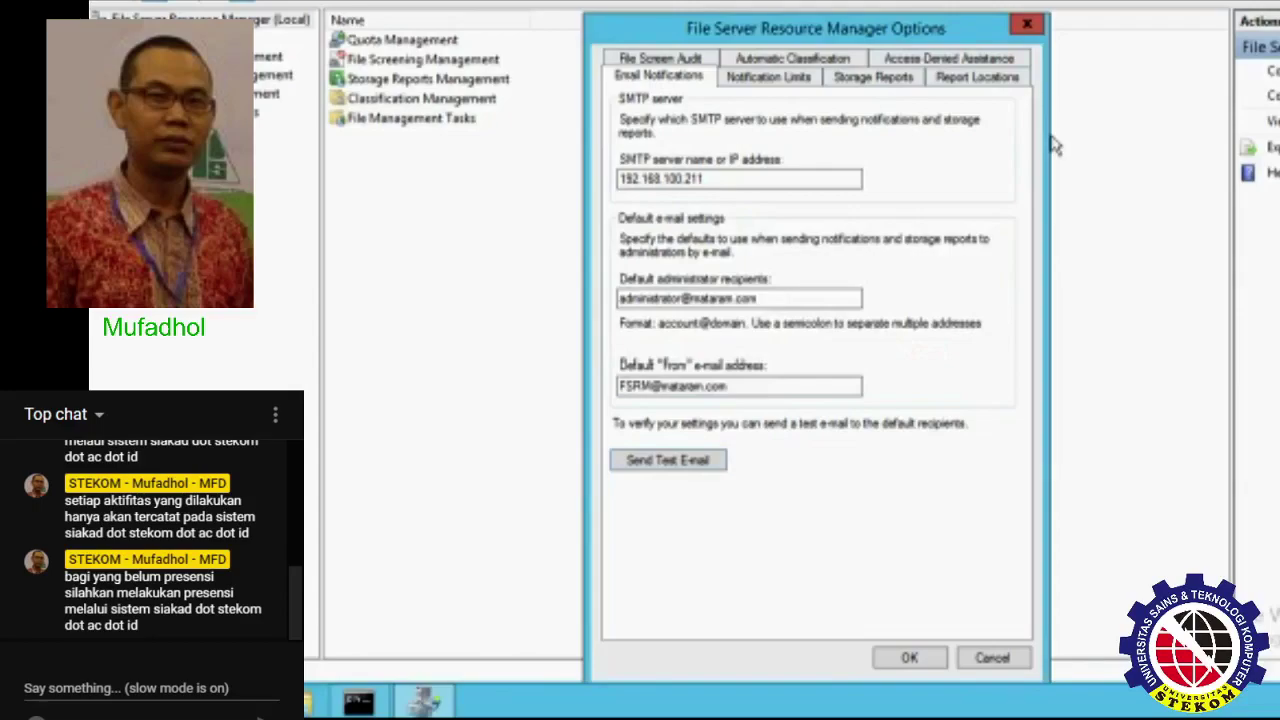
# - Review the 60-minute Notification Limits, then the Storage Reports defaults with a 1000-file maximum
pyautogui.click(772, 79)
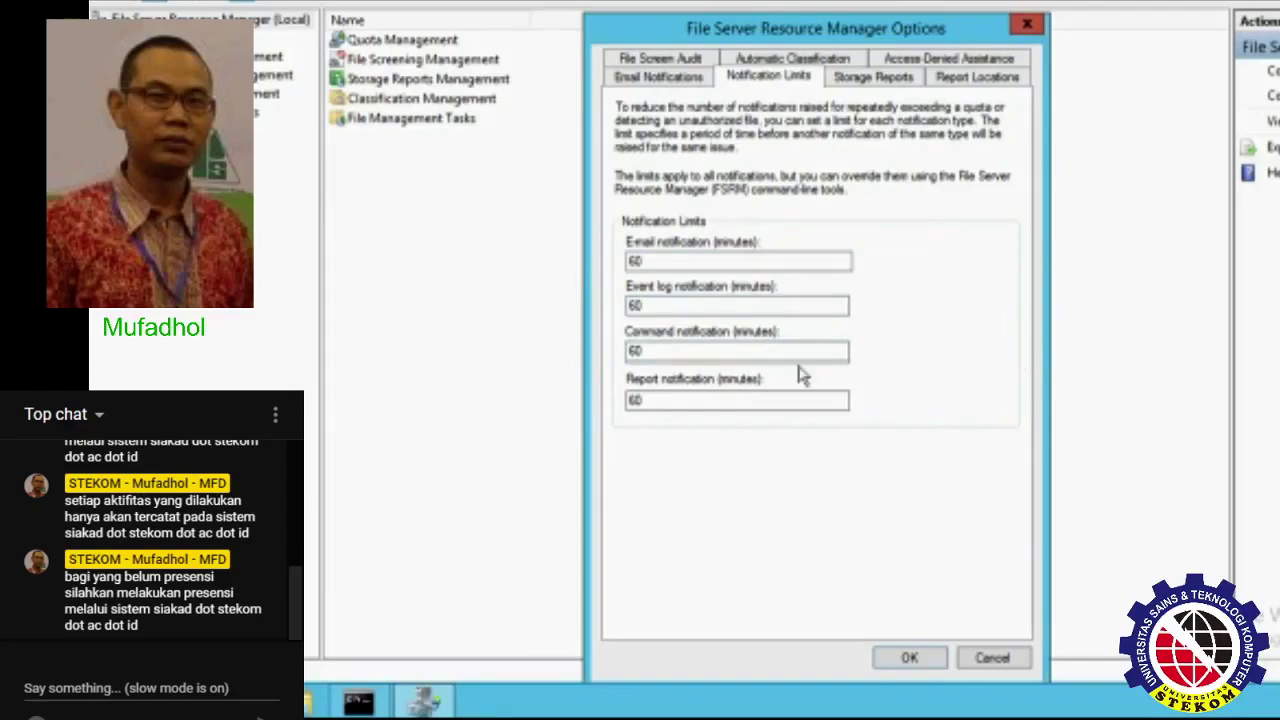
pyautogui.click(893, 80)
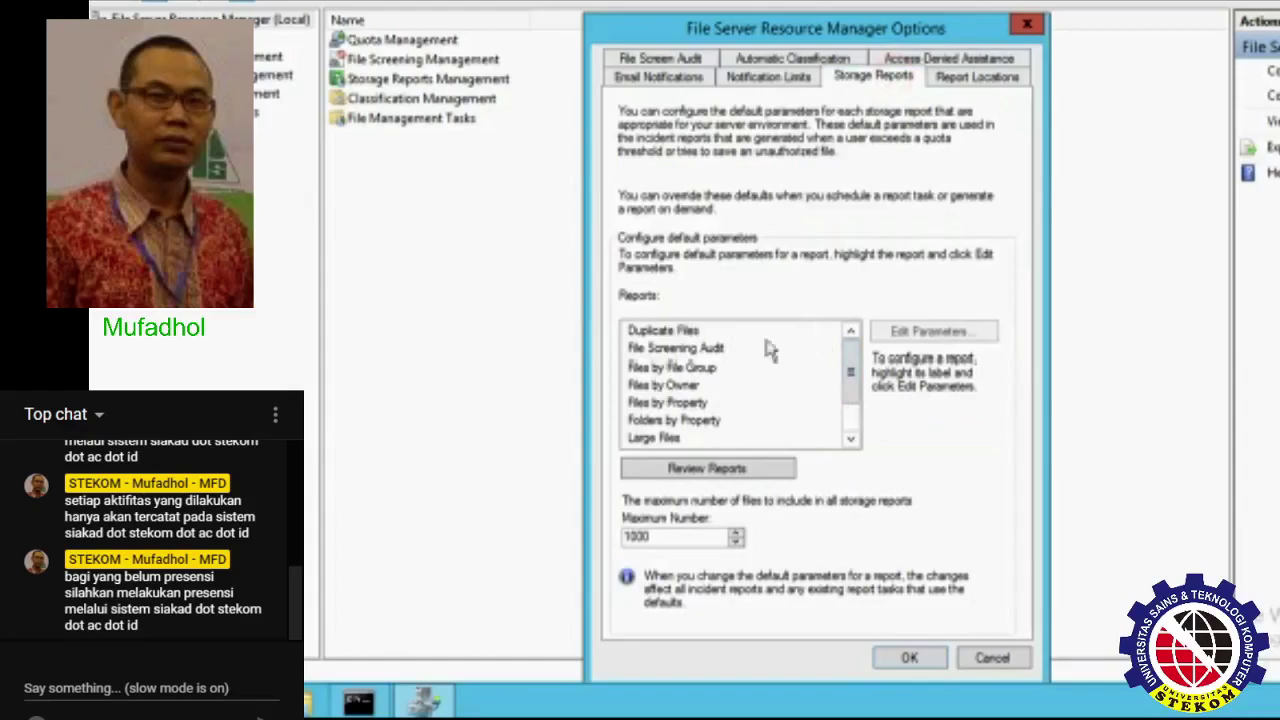
pyautogui.click(662, 338)
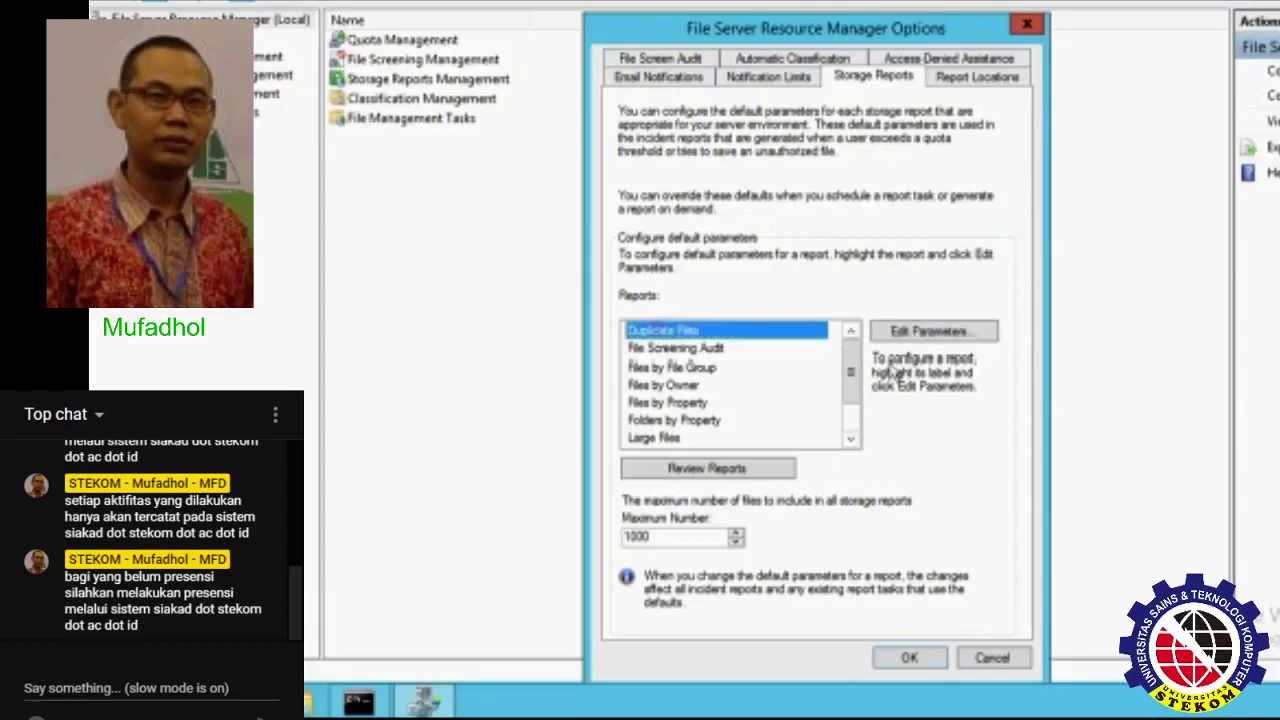
pyautogui.click(710, 349)
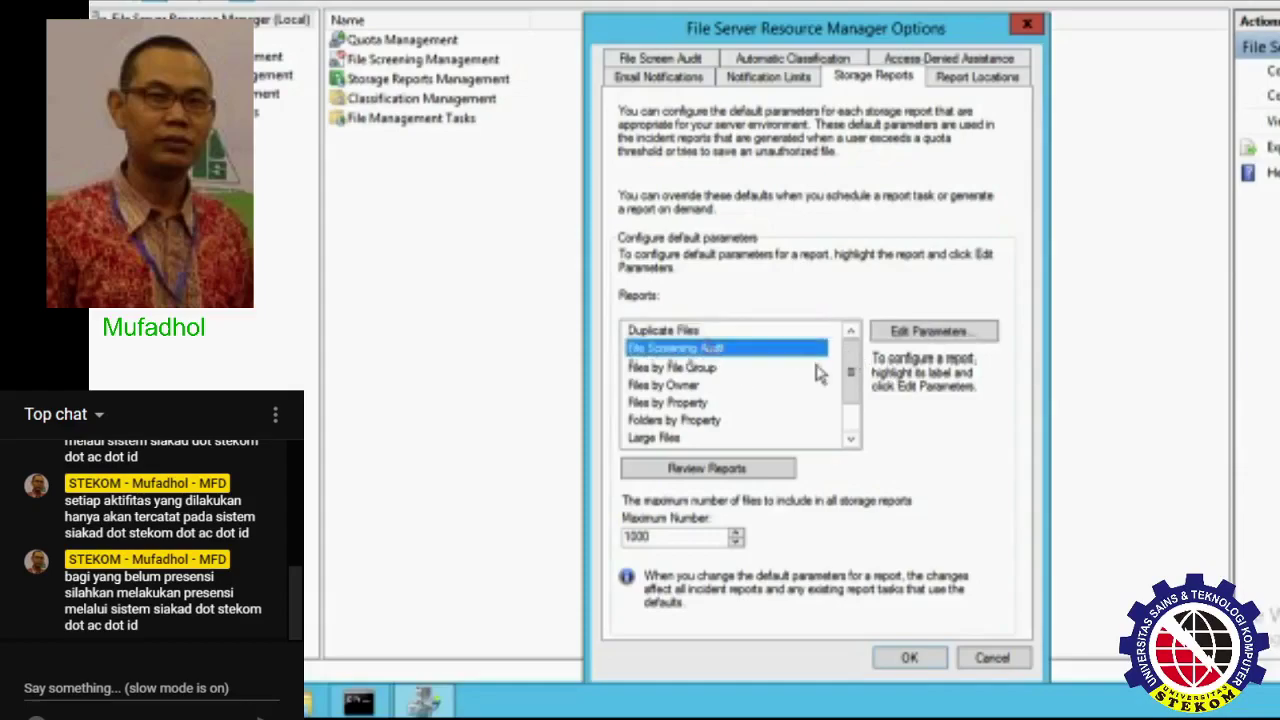
pyautogui.click(955, 333)
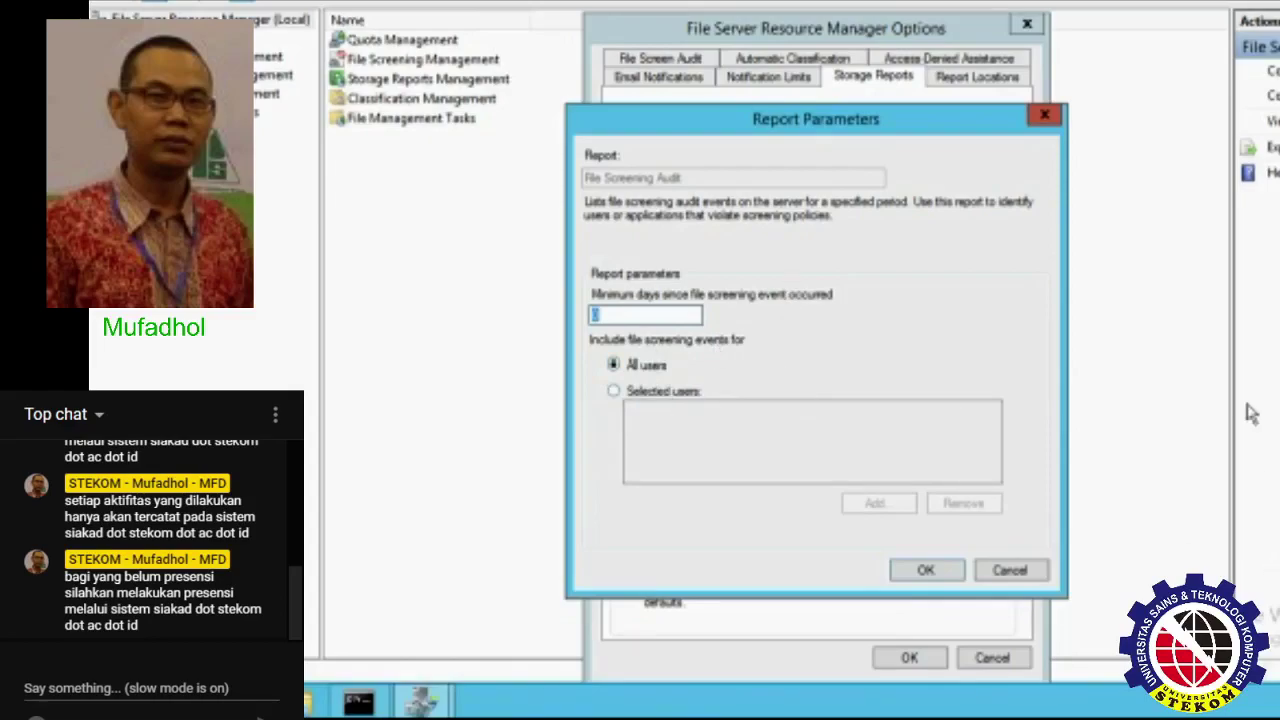
pyautogui.click(1009, 570)
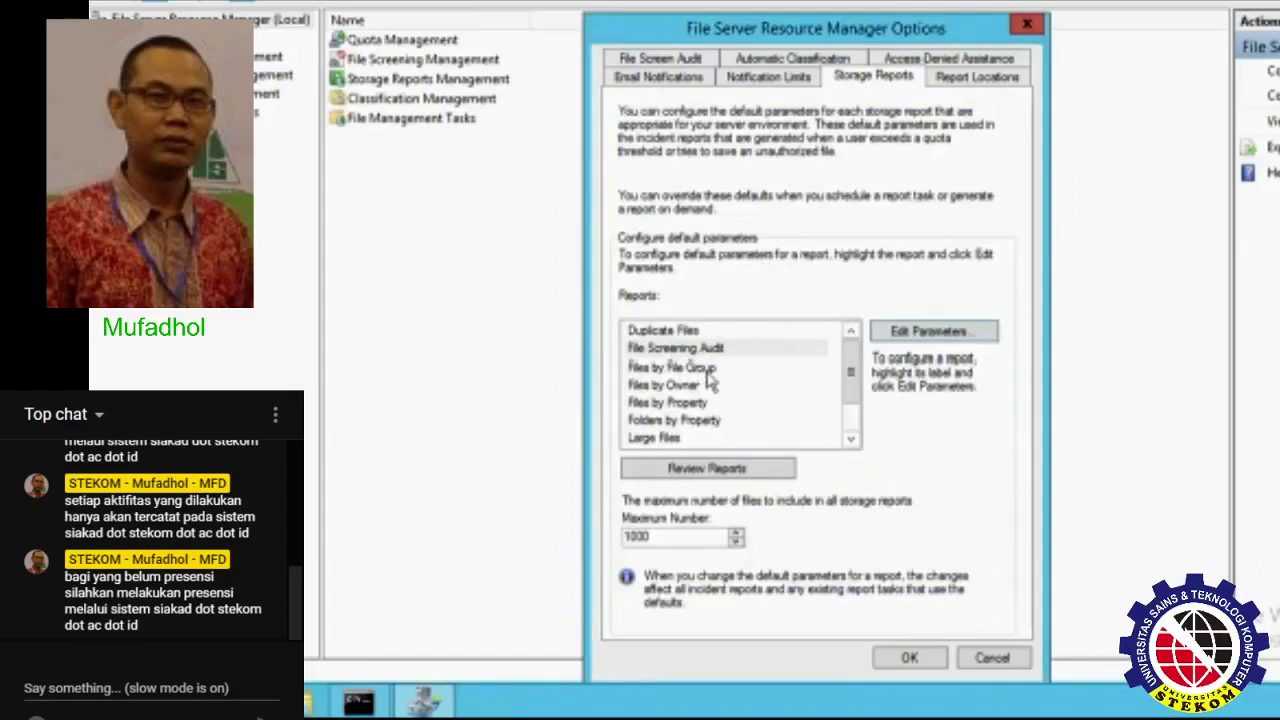
pyautogui.click(722, 370)
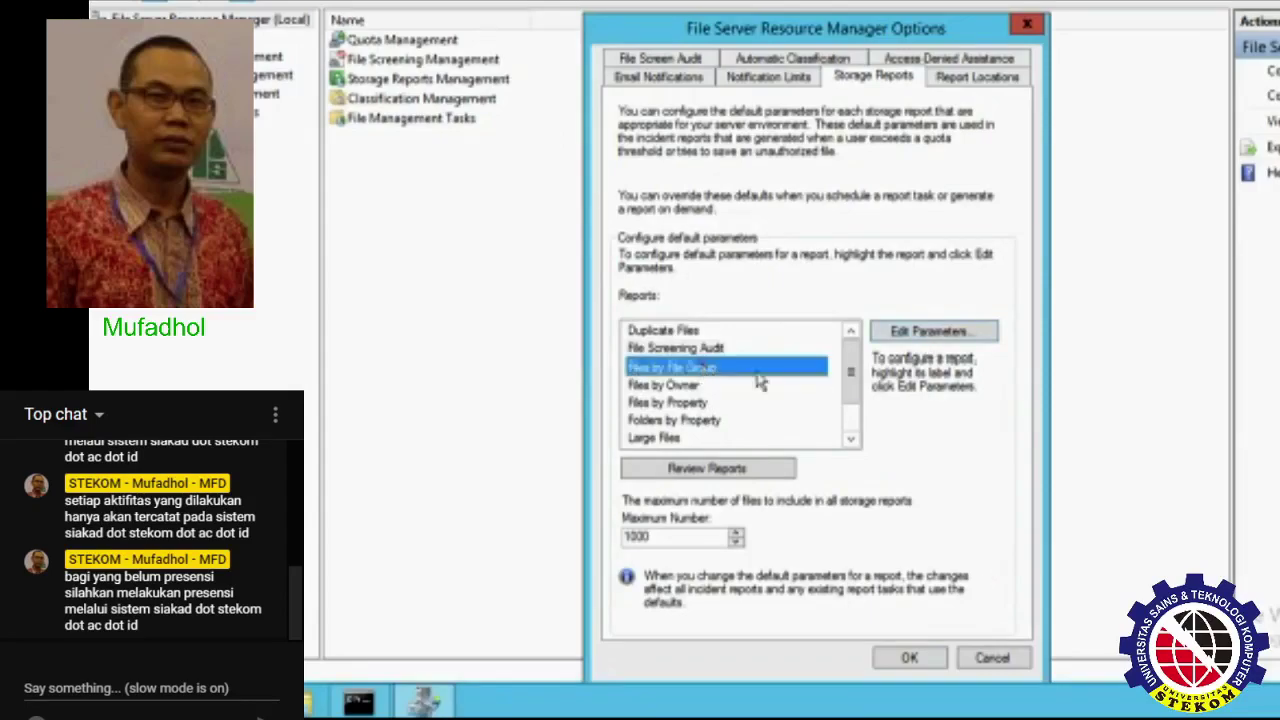
pyautogui.click(700, 386)
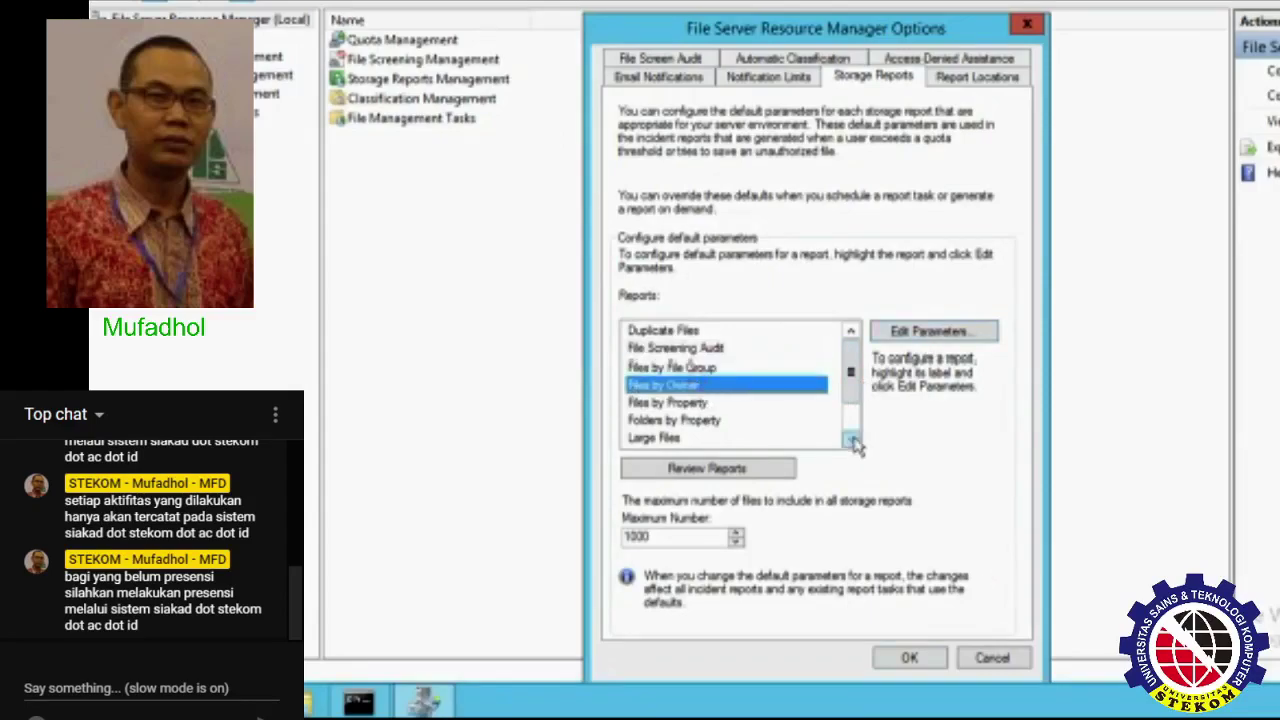
pyautogui.click(735, 401)
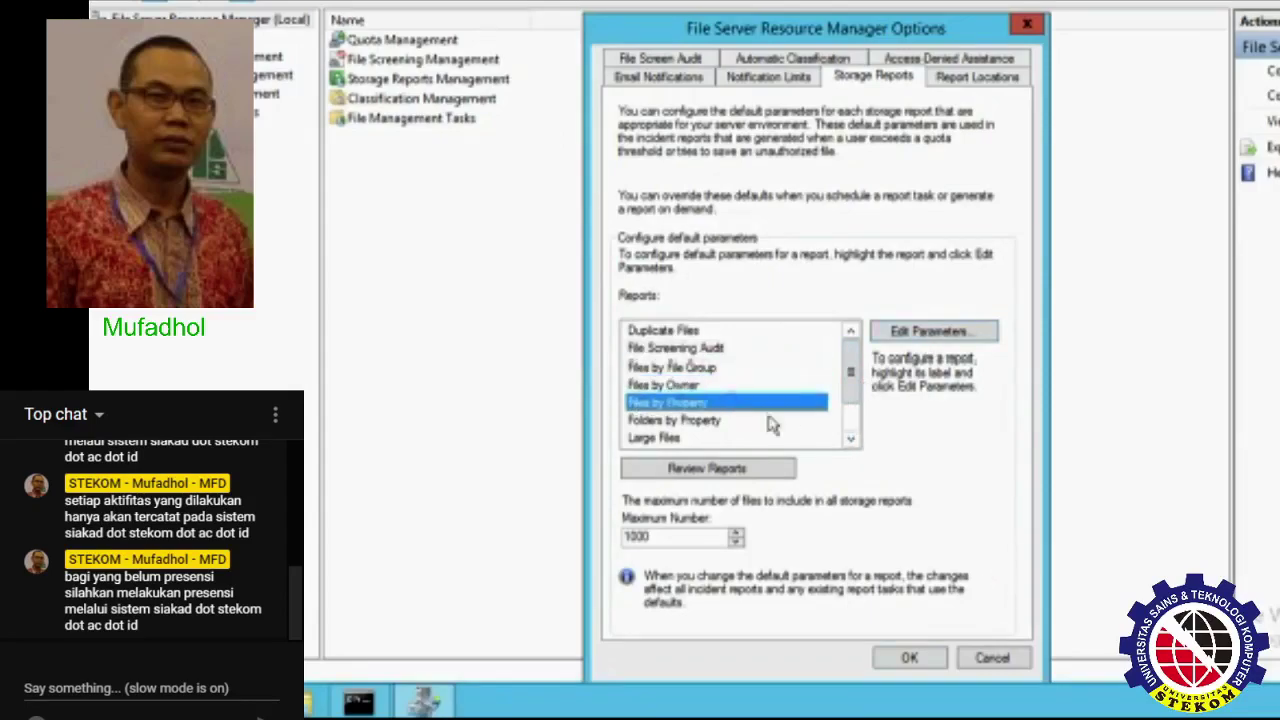
pyautogui.click(700, 420)
pyautogui.click(851, 439)
pyautogui.click(851, 439)
pyautogui.click(851, 439)
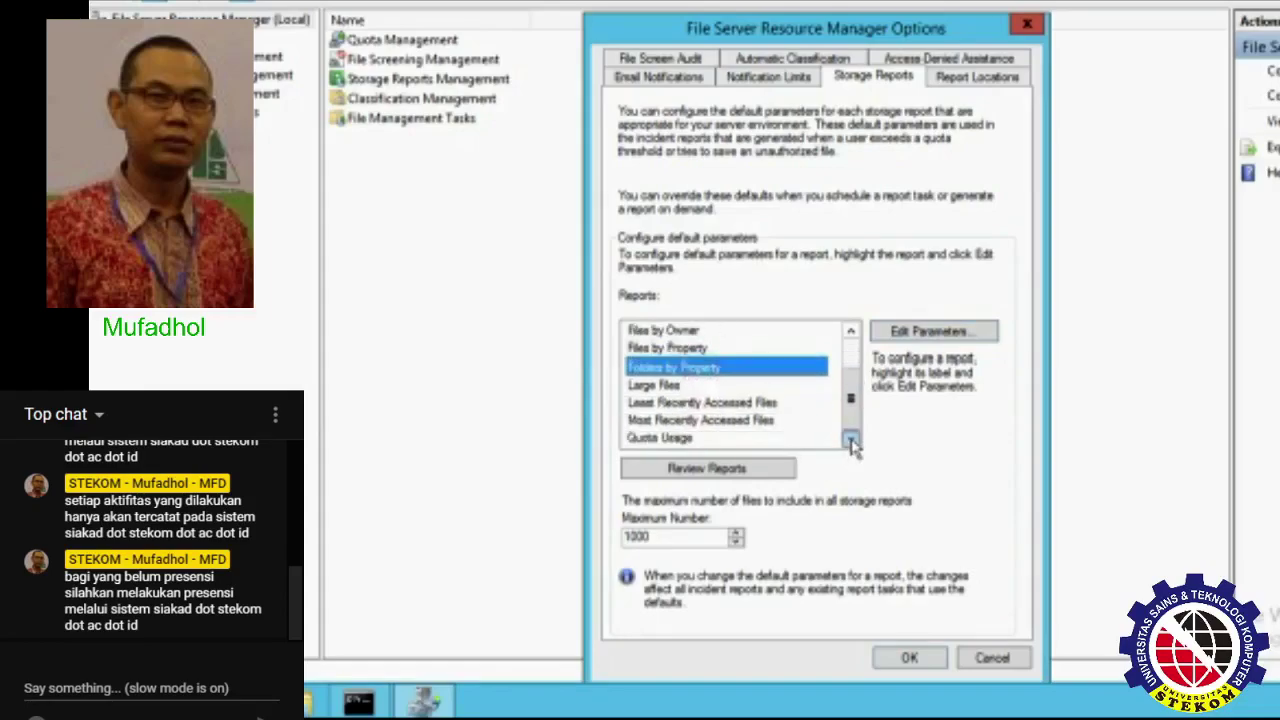
pyautogui.click(690, 386)
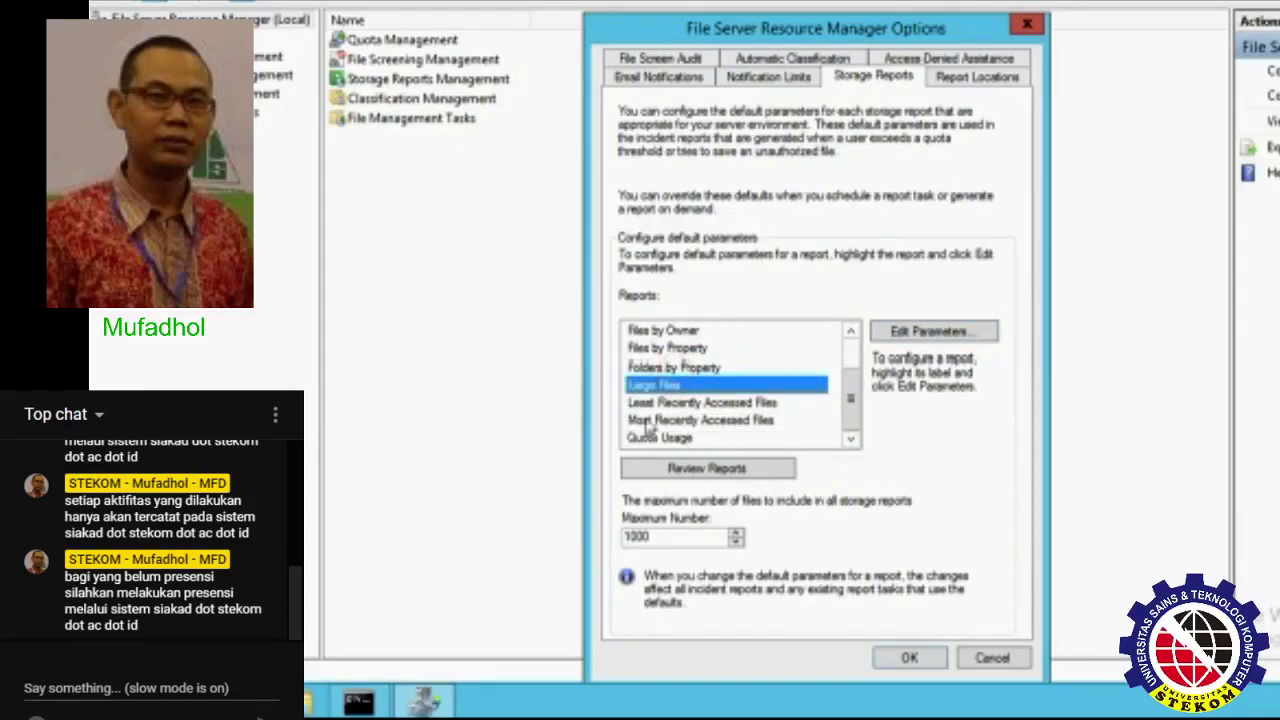
pyautogui.click(750, 404)
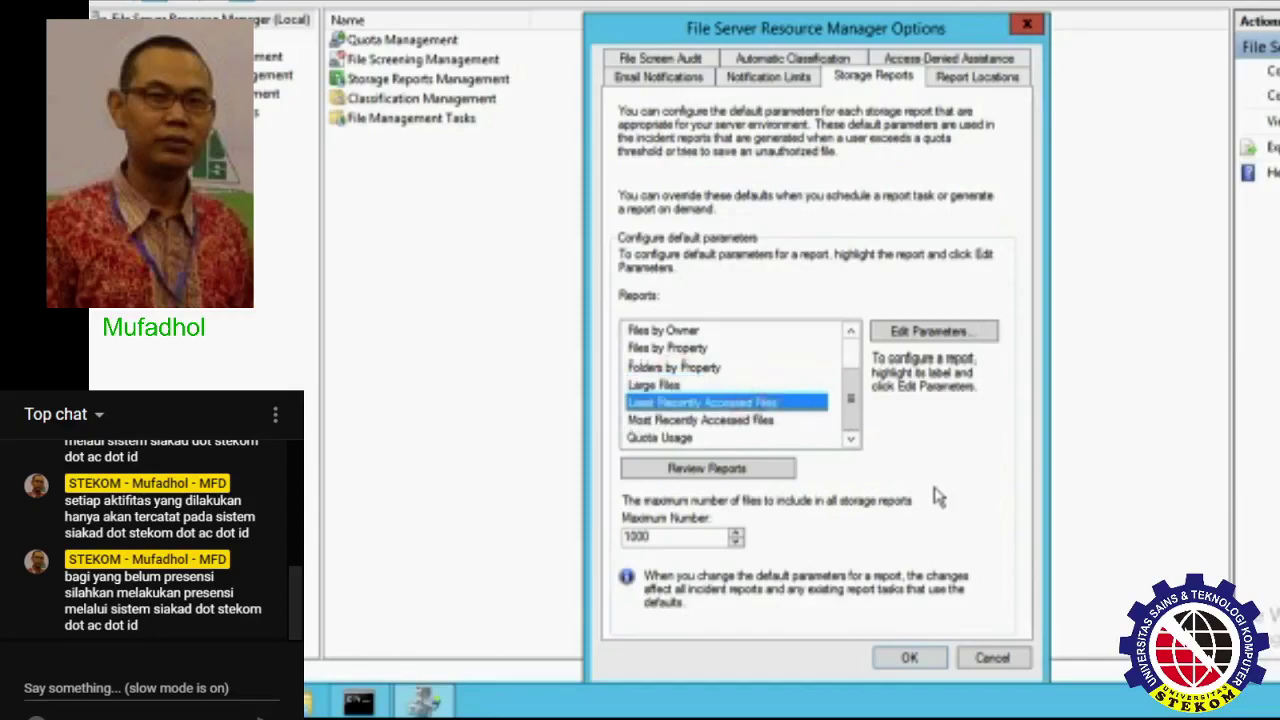
pyautogui.click(736, 421)
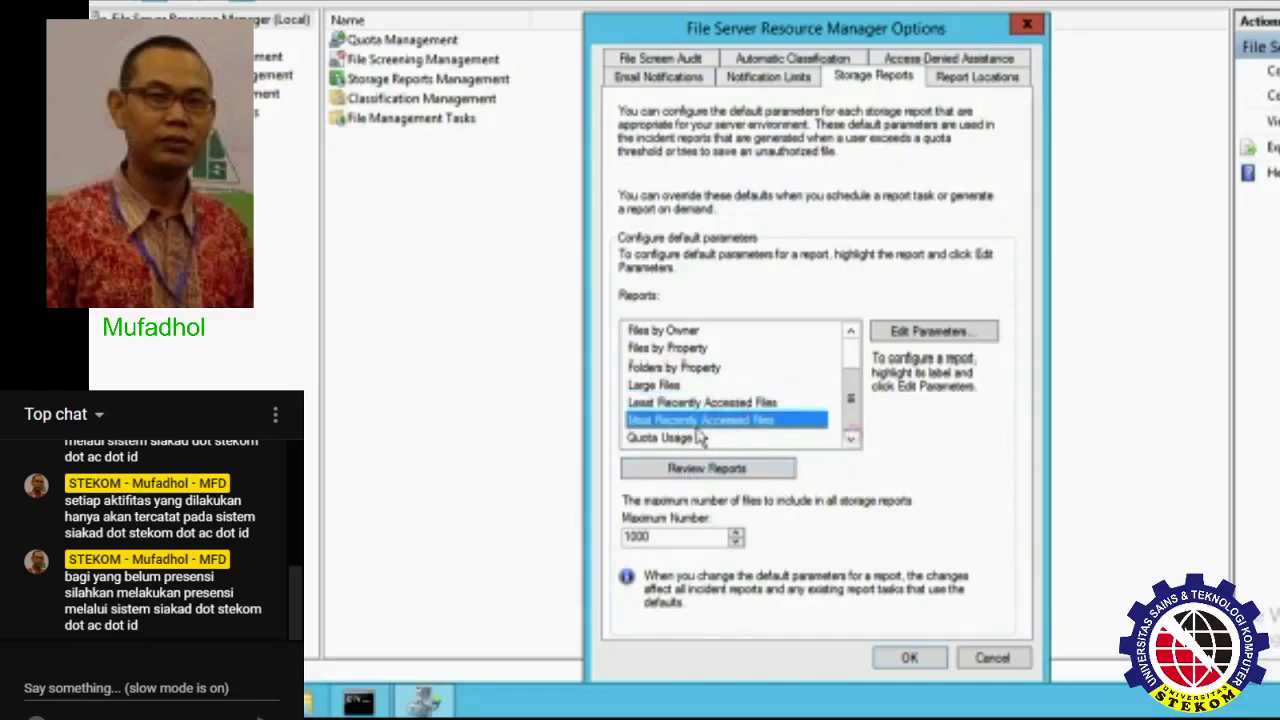
pyautogui.click(808, 440)
pyautogui.click(966, 331)
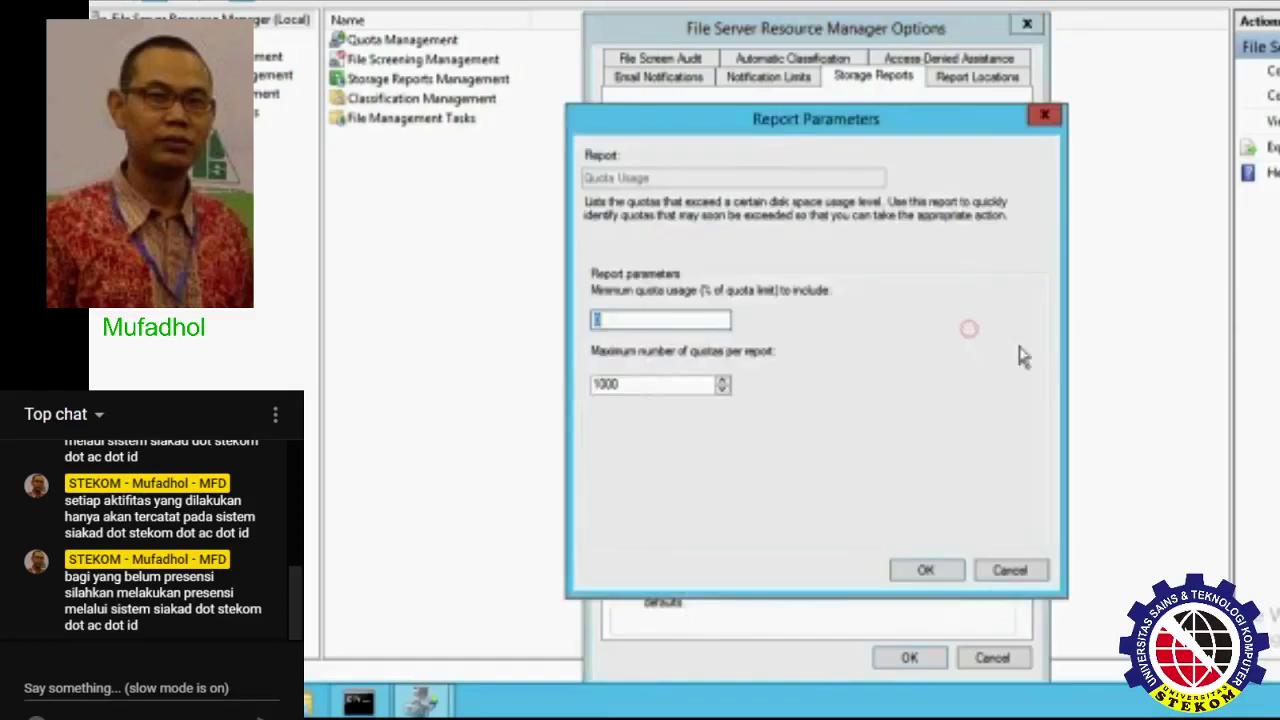
pyautogui.click(1030, 570)
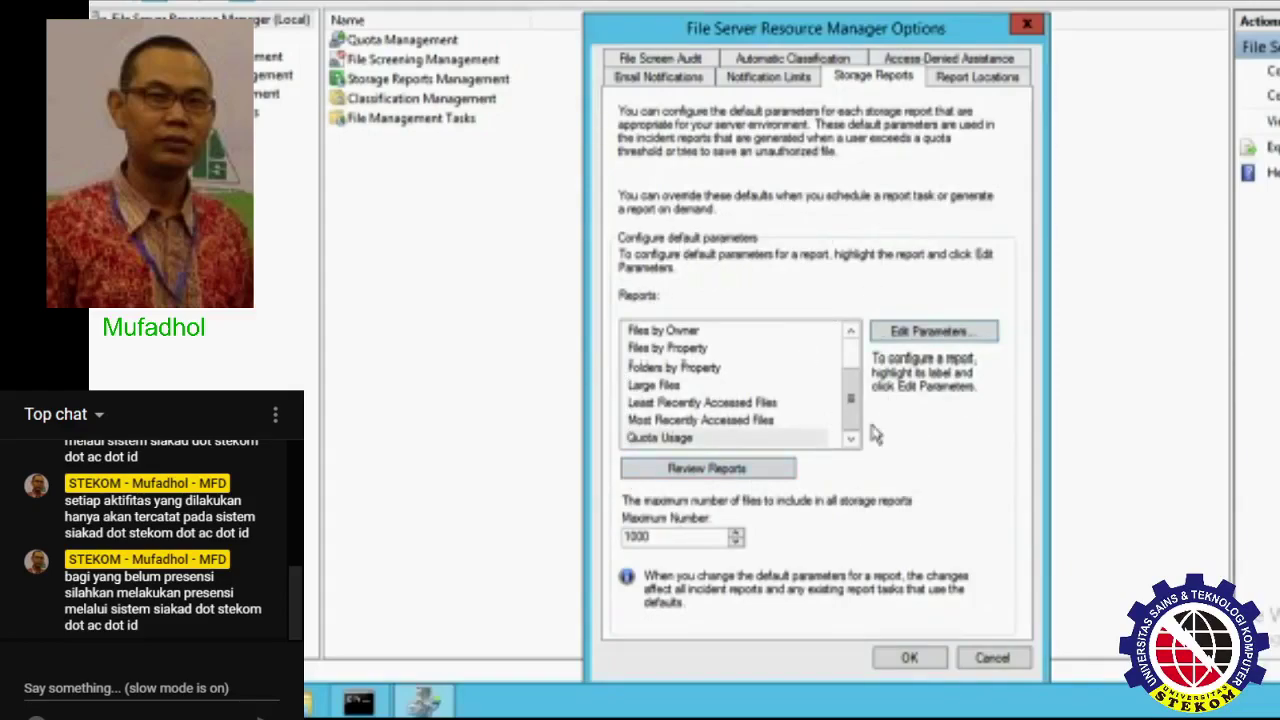
# - Inspect the incident, scheduled and on-demand report folder paths, then show the File Screen Audit settings
pyautogui.click(977, 78)
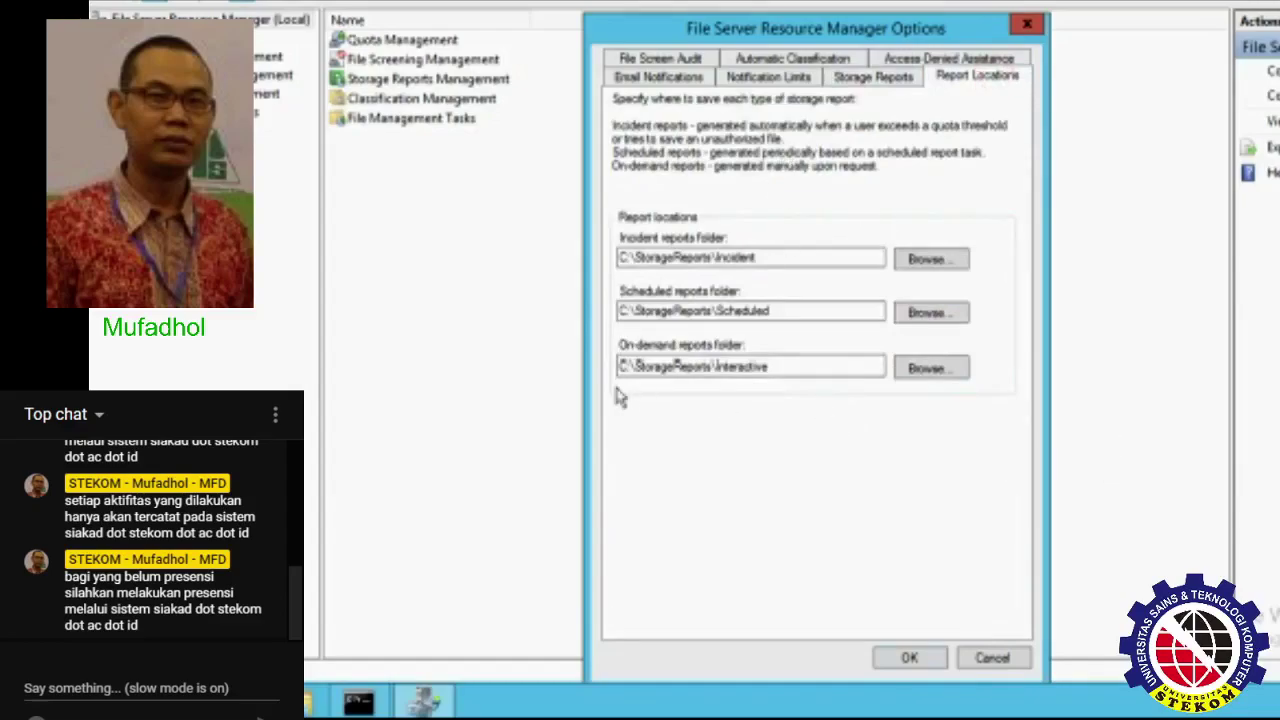
pyautogui.tripleClick(830, 257)
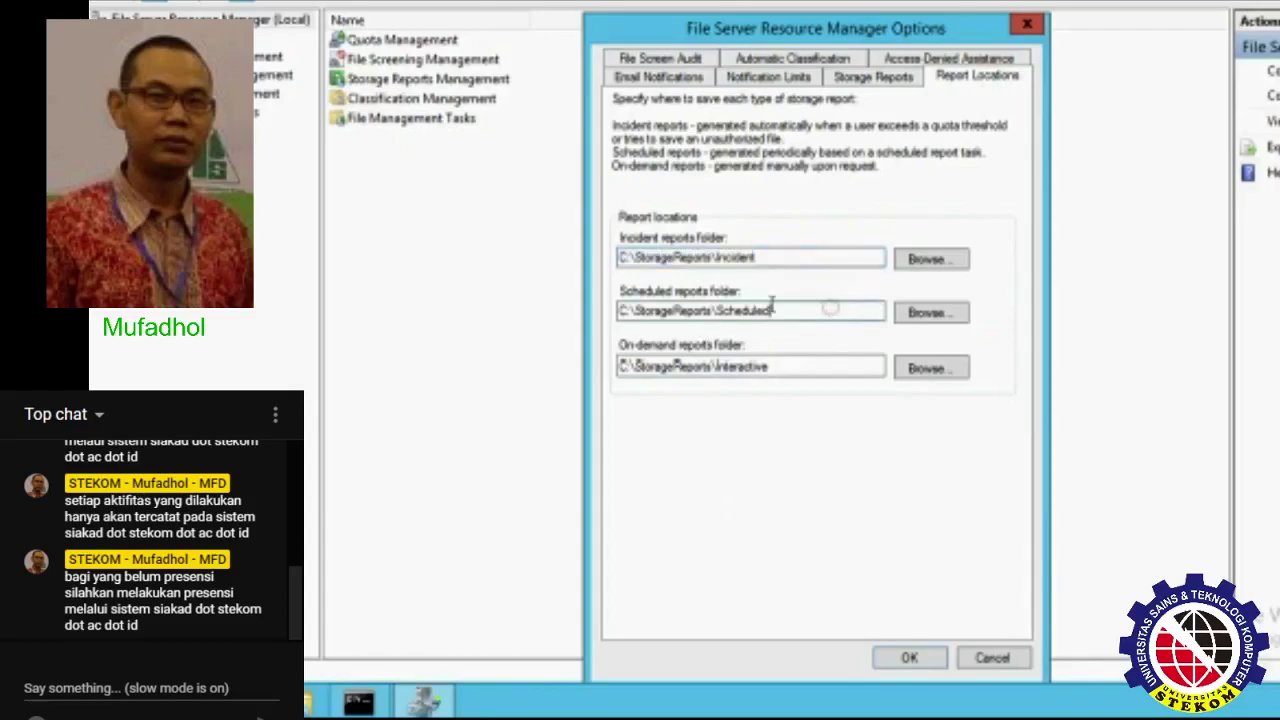
pyautogui.tripleClick(830, 311)
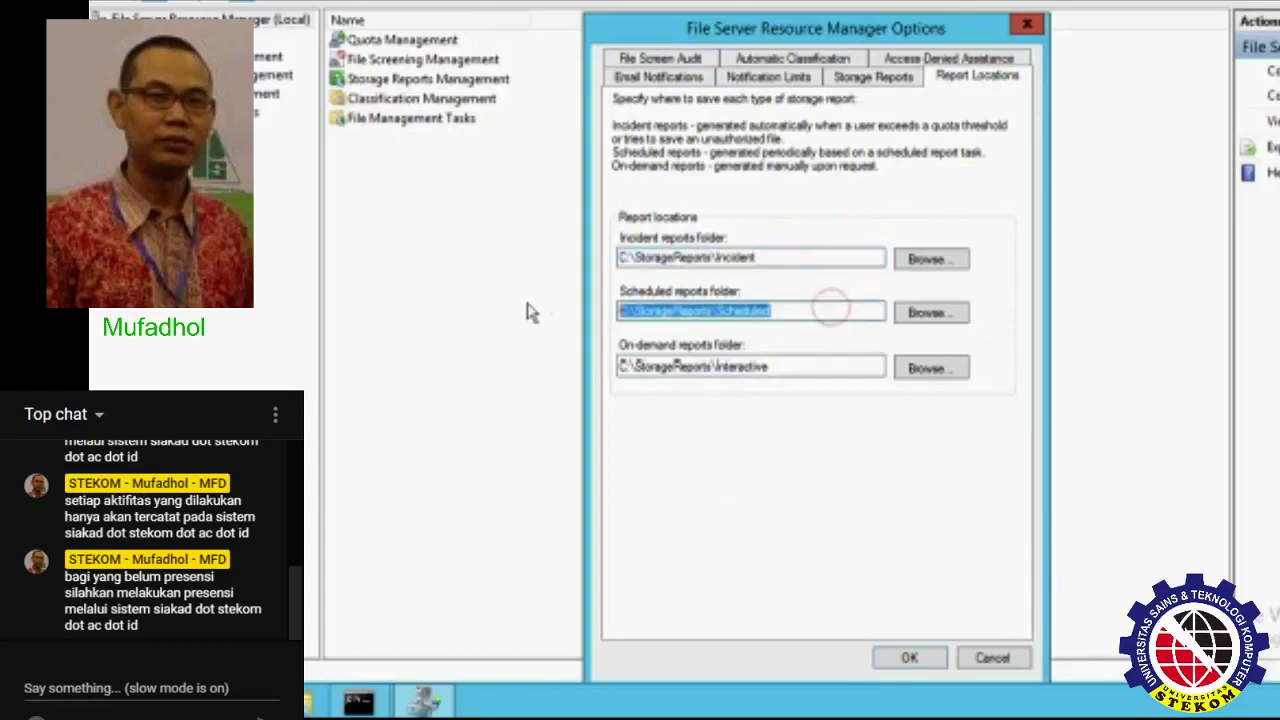
pyautogui.tripleClick(845, 368)
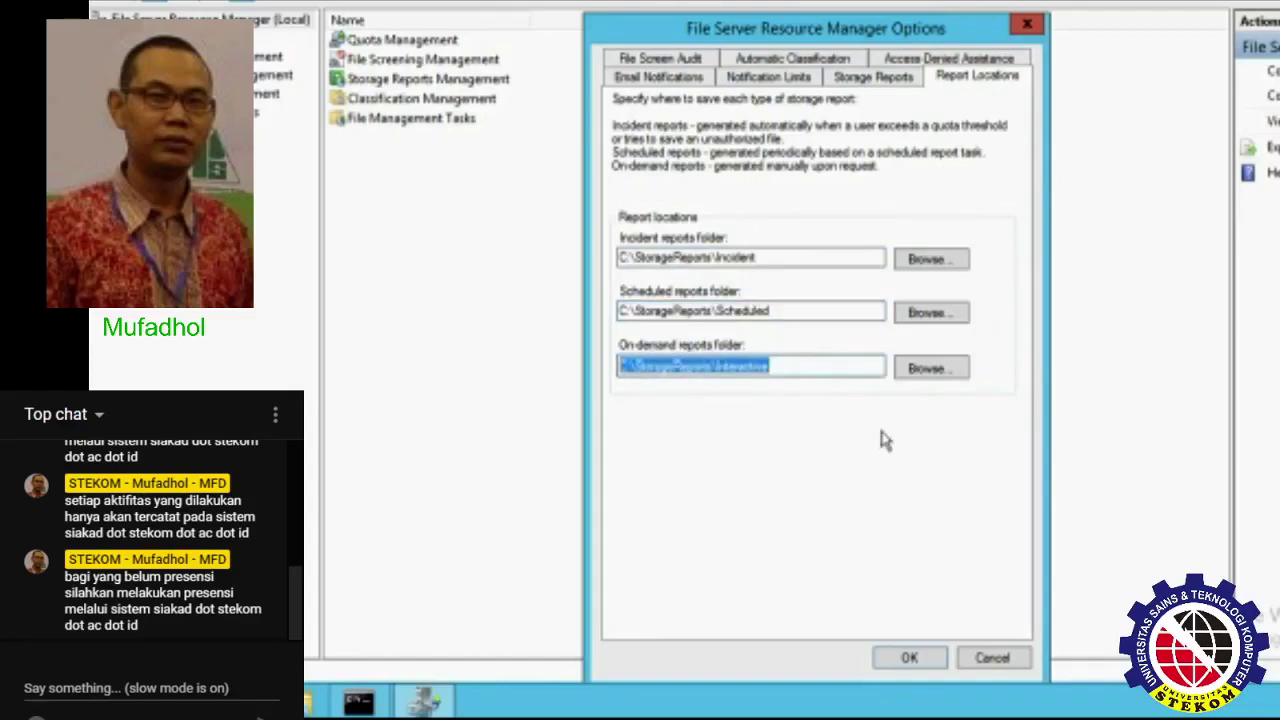
pyautogui.click(685, 60)
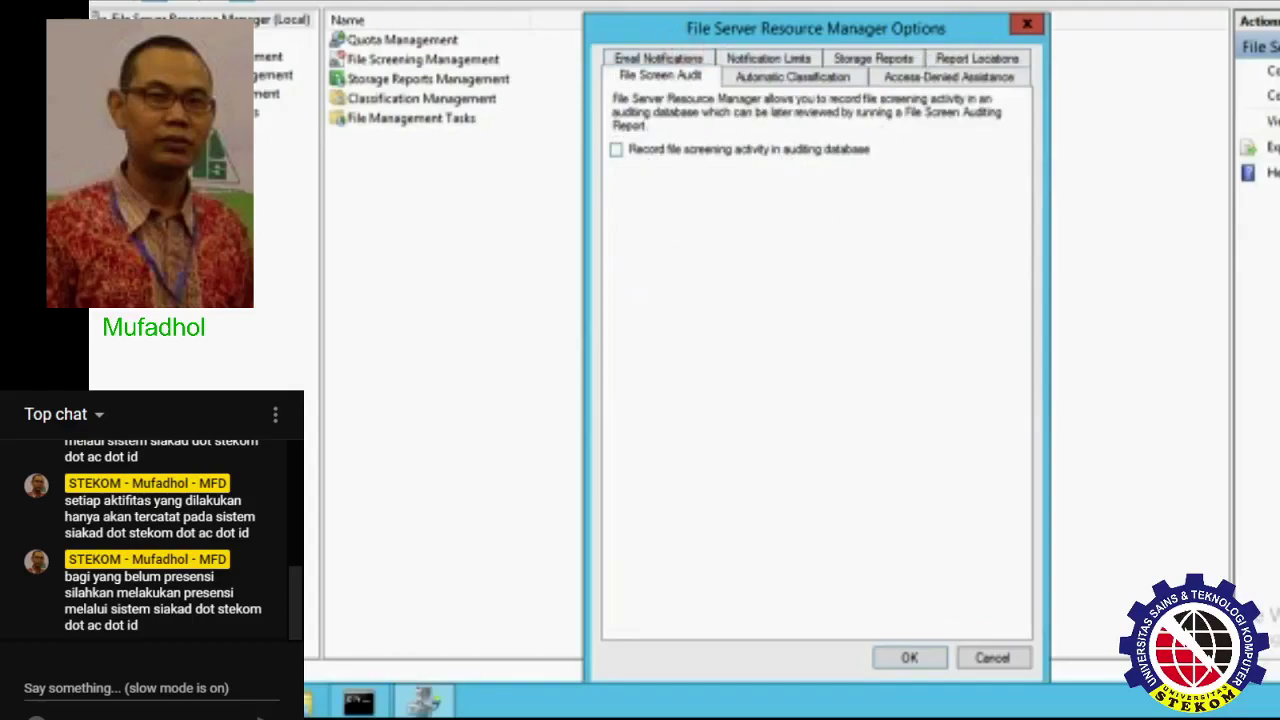
# - Enable recording file screening activity in the auditing database, then review Automatic Classification settings
pyautogui.click(688, 155)
pyautogui.click(826, 79)
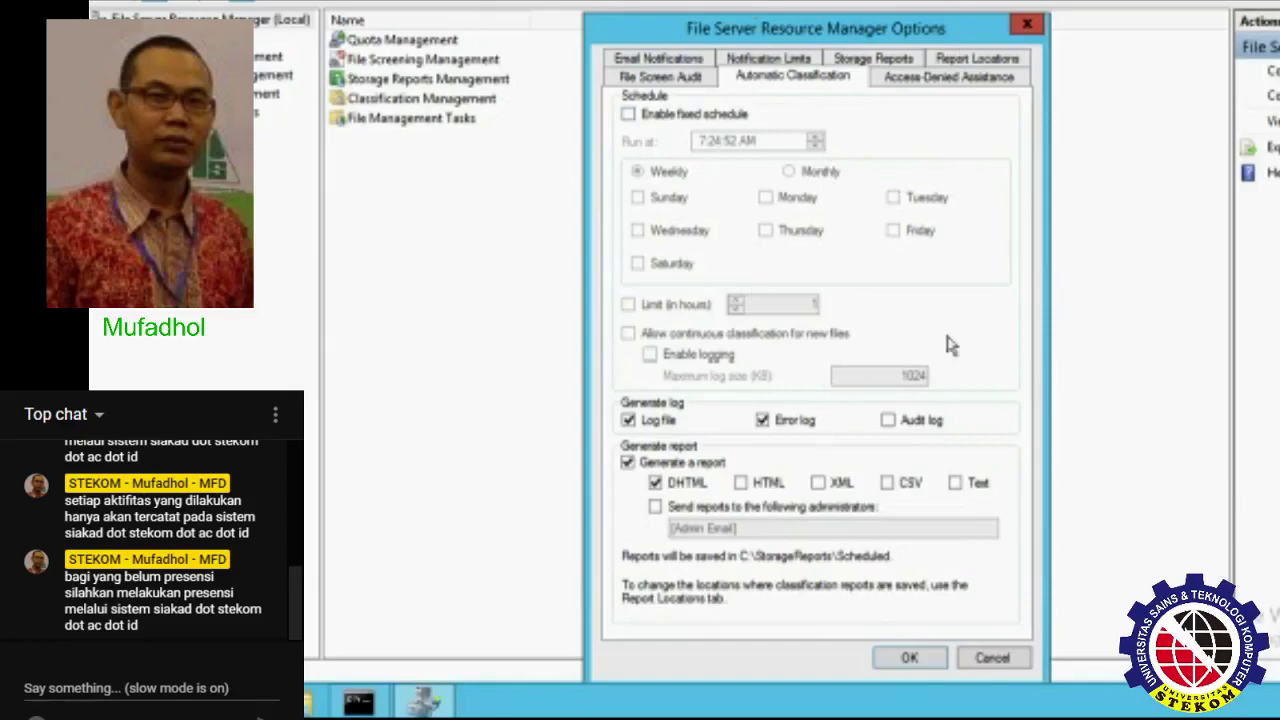
pyautogui.click(948, 80)
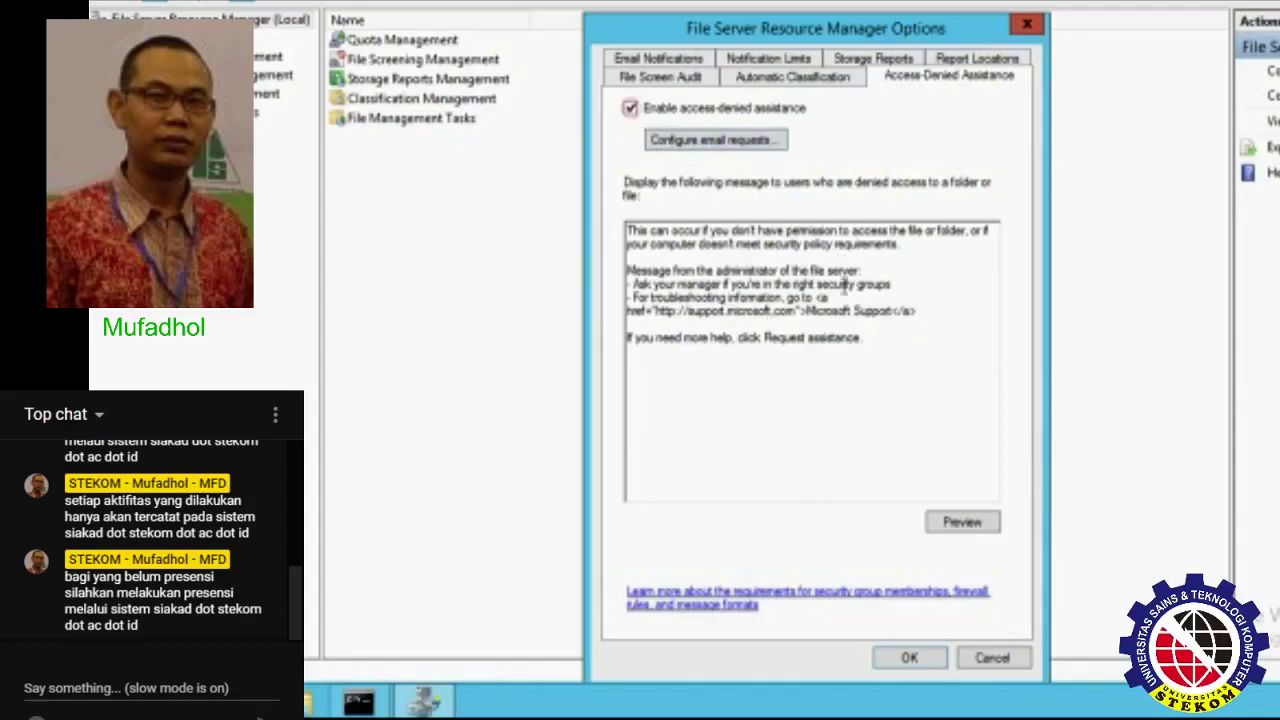
# - Enable access-denied assistance with e-mail requests sent to the administrator's address, and preview the denial message
pyautogui.click(630, 108)
pyautogui.click(757, 143)
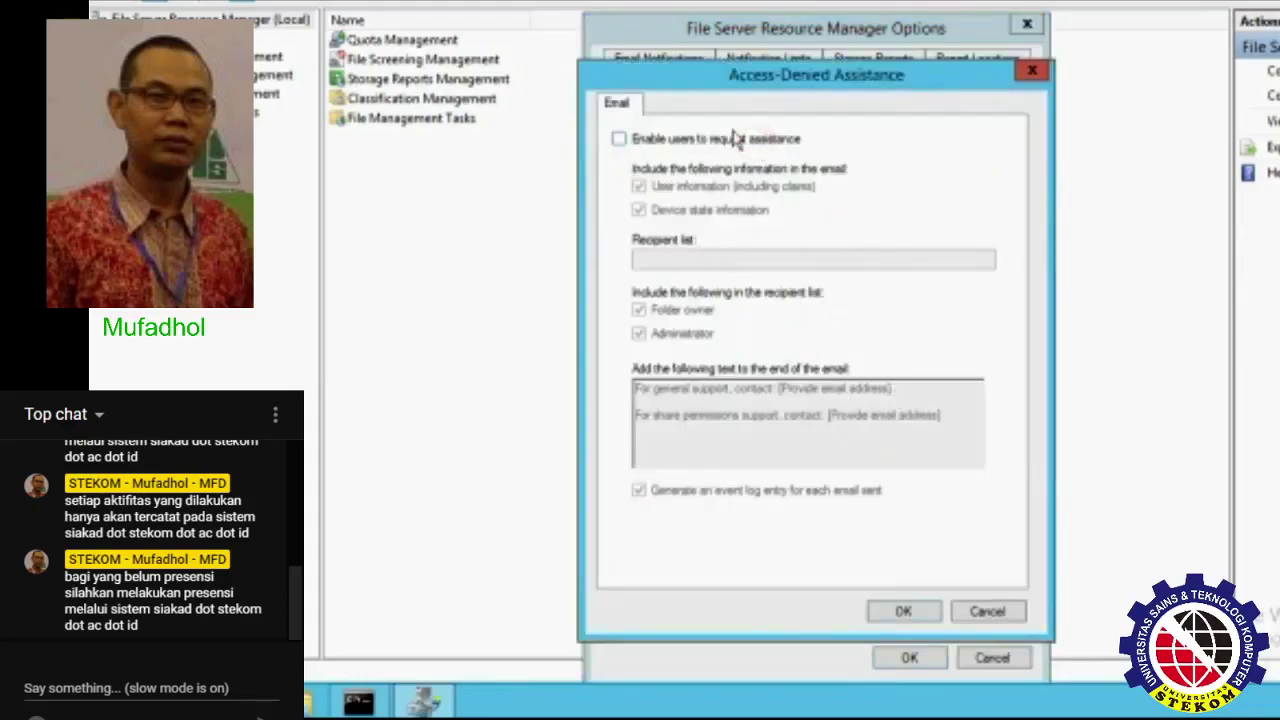
pyautogui.click(695, 140)
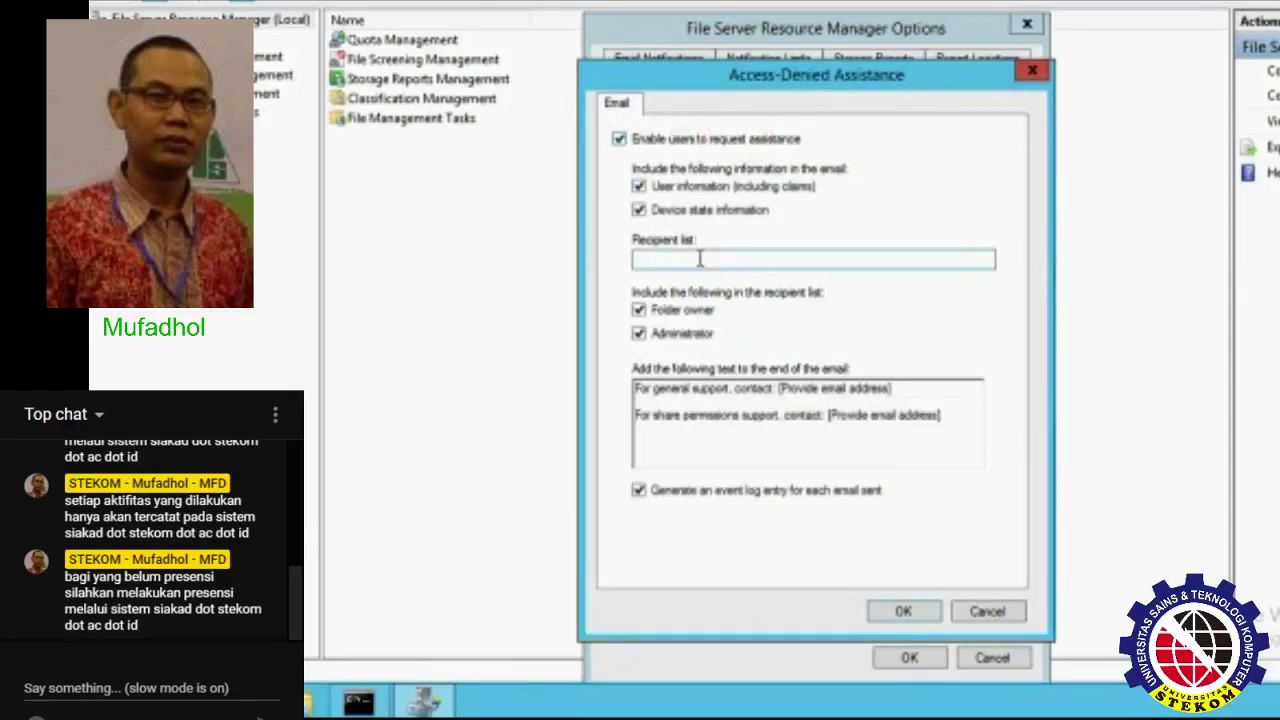
pyautogui.click(975, 270)
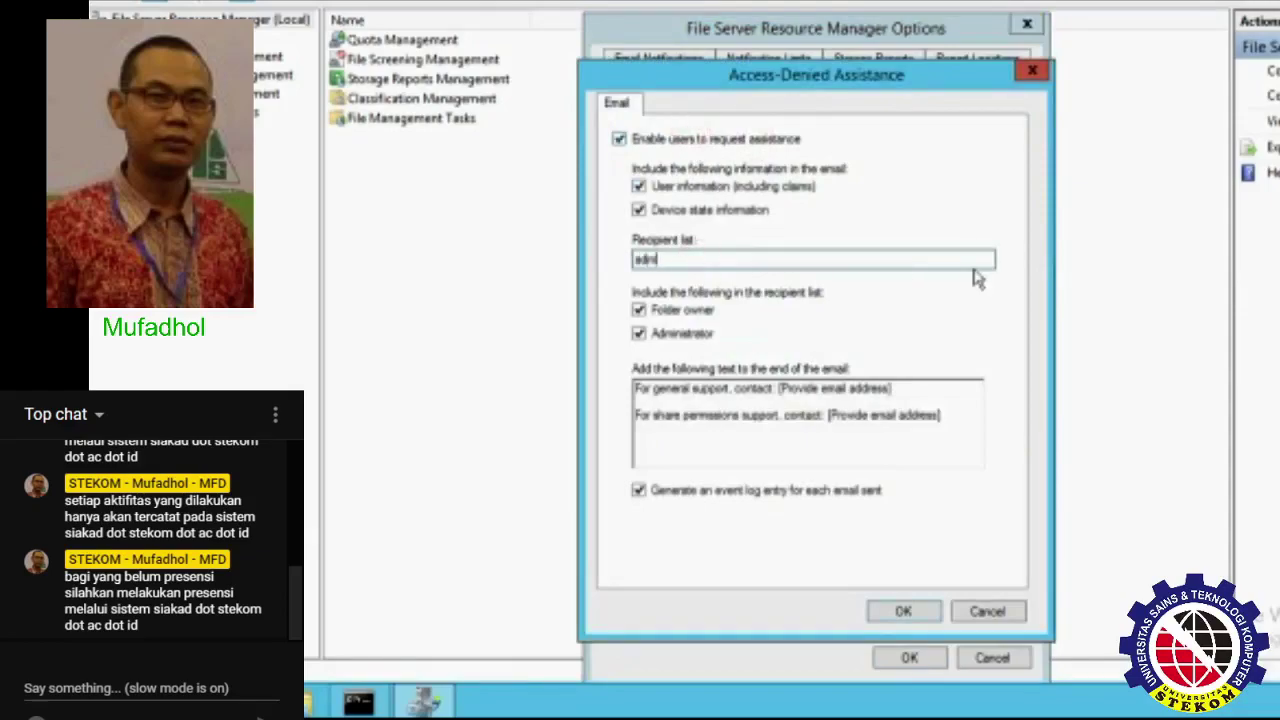
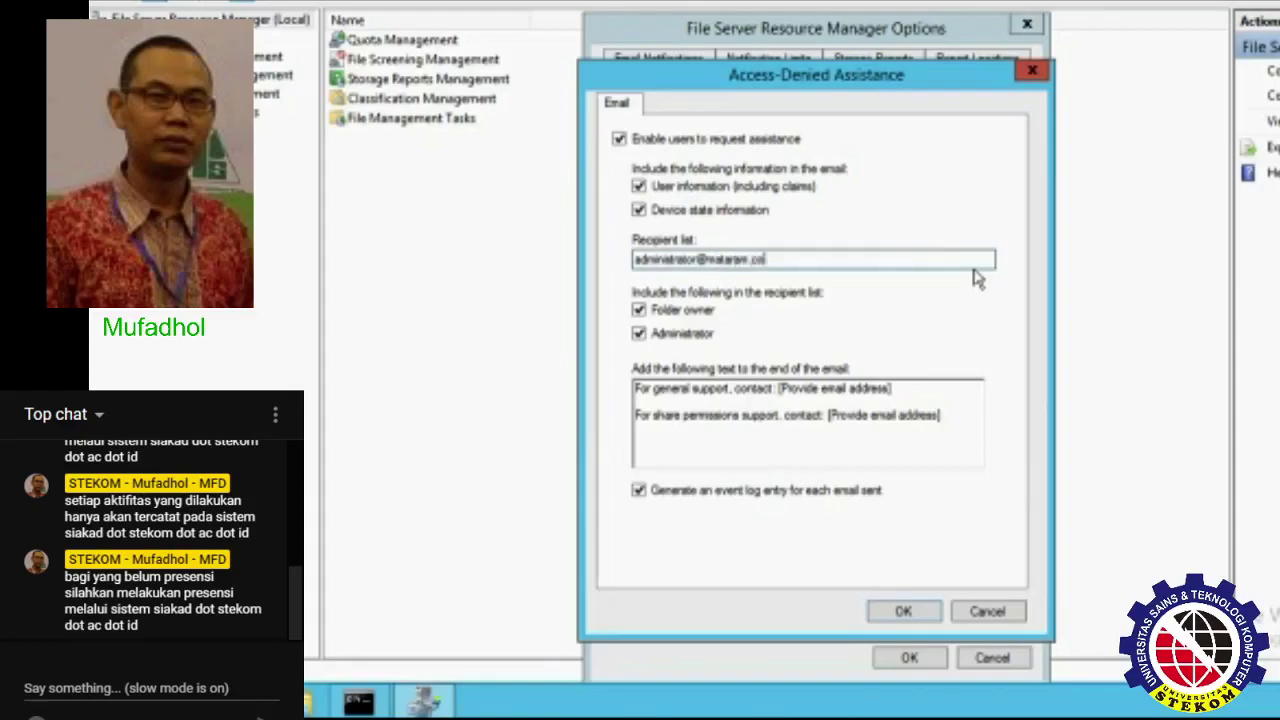
pyautogui.click(903, 612)
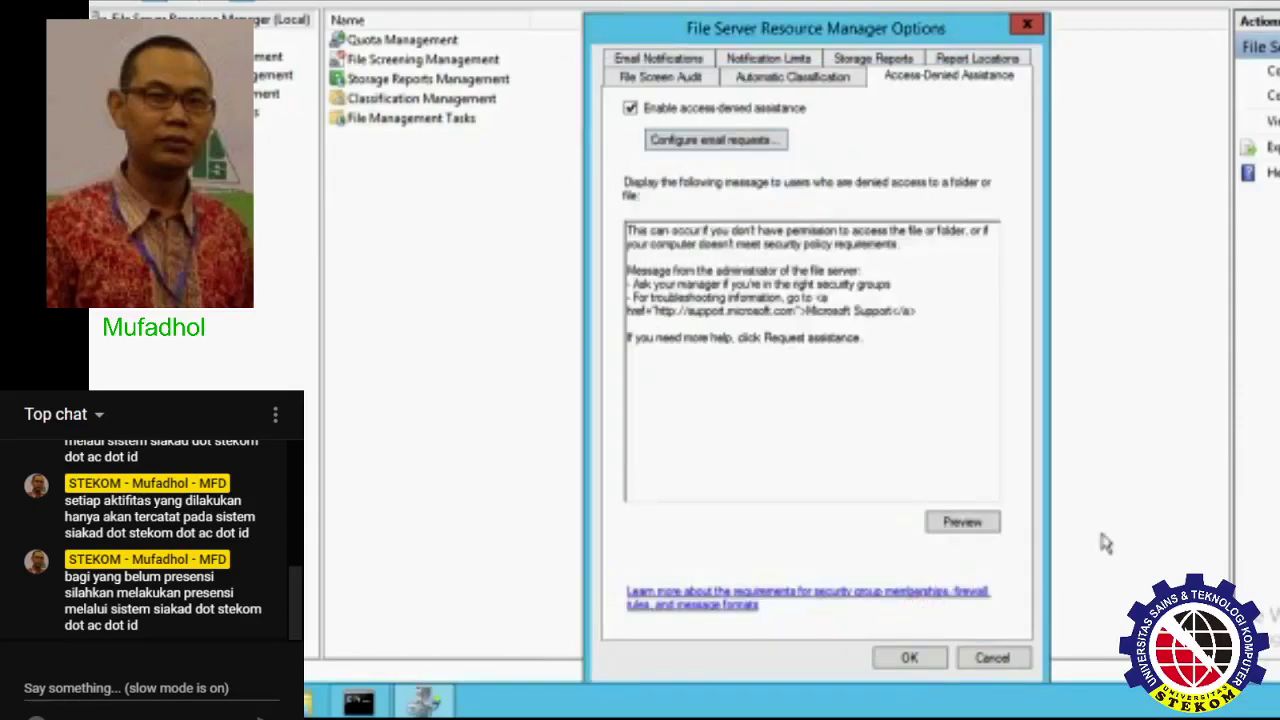
pyautogui.click(962, 521)
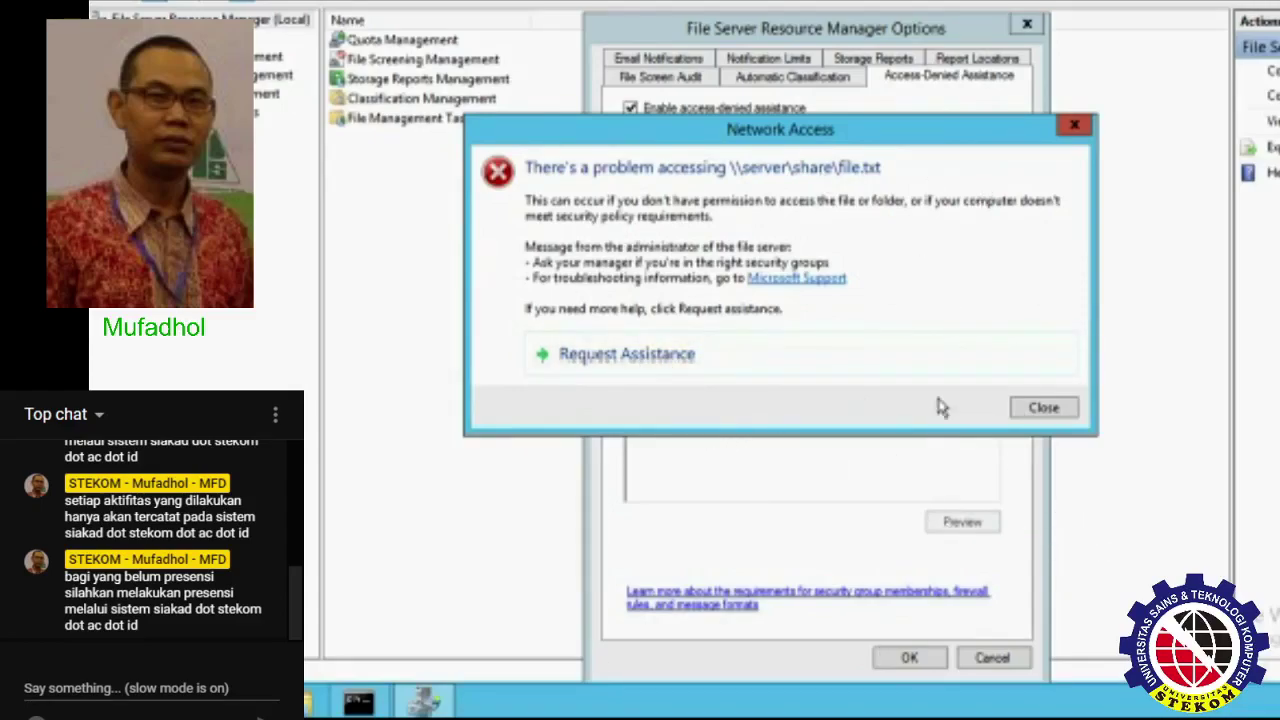
pyautogui.click(1043, 408)
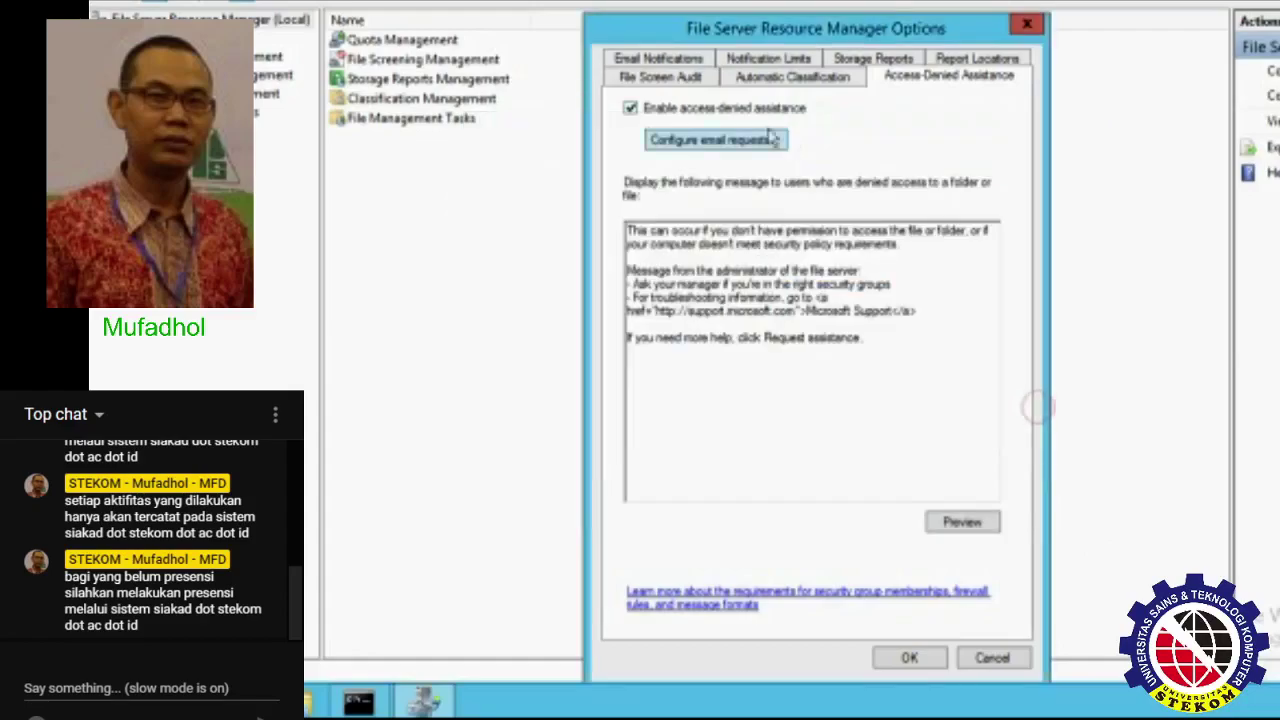
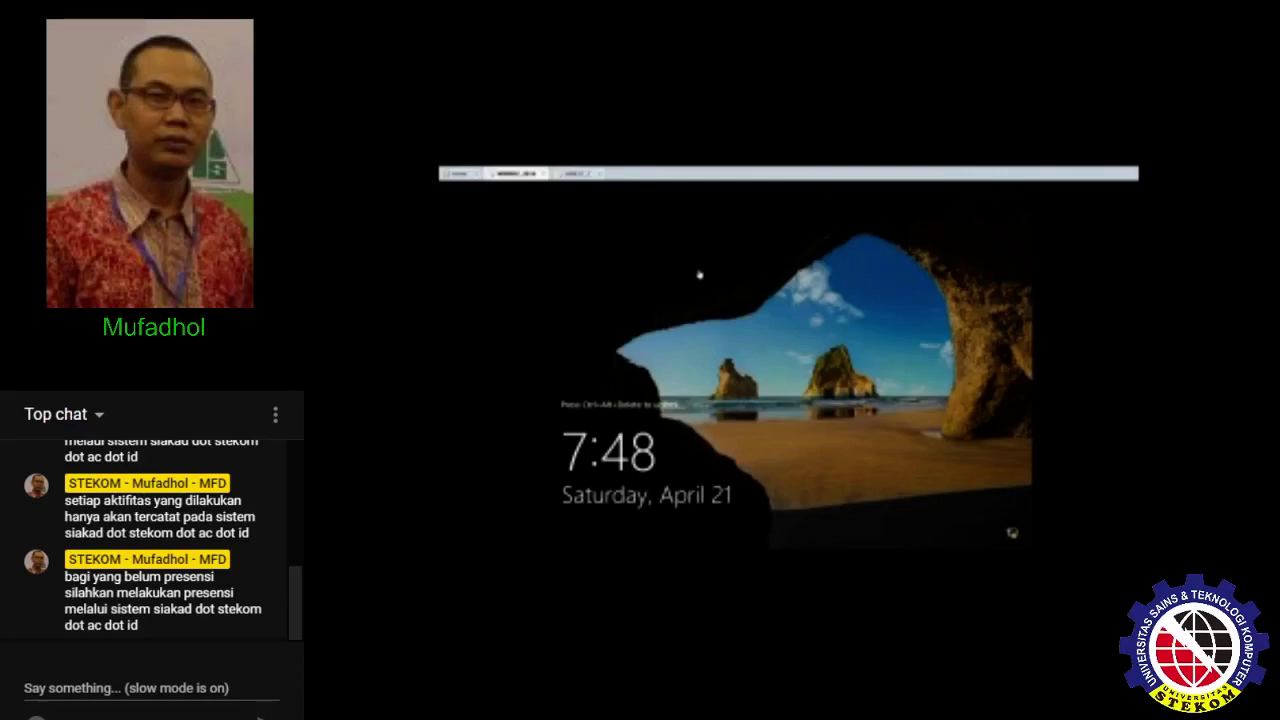
# - Sign in to the Windows Server VM with the administrator password
pyautogui.hotkey('ctrl', 'alt', 'Delete')
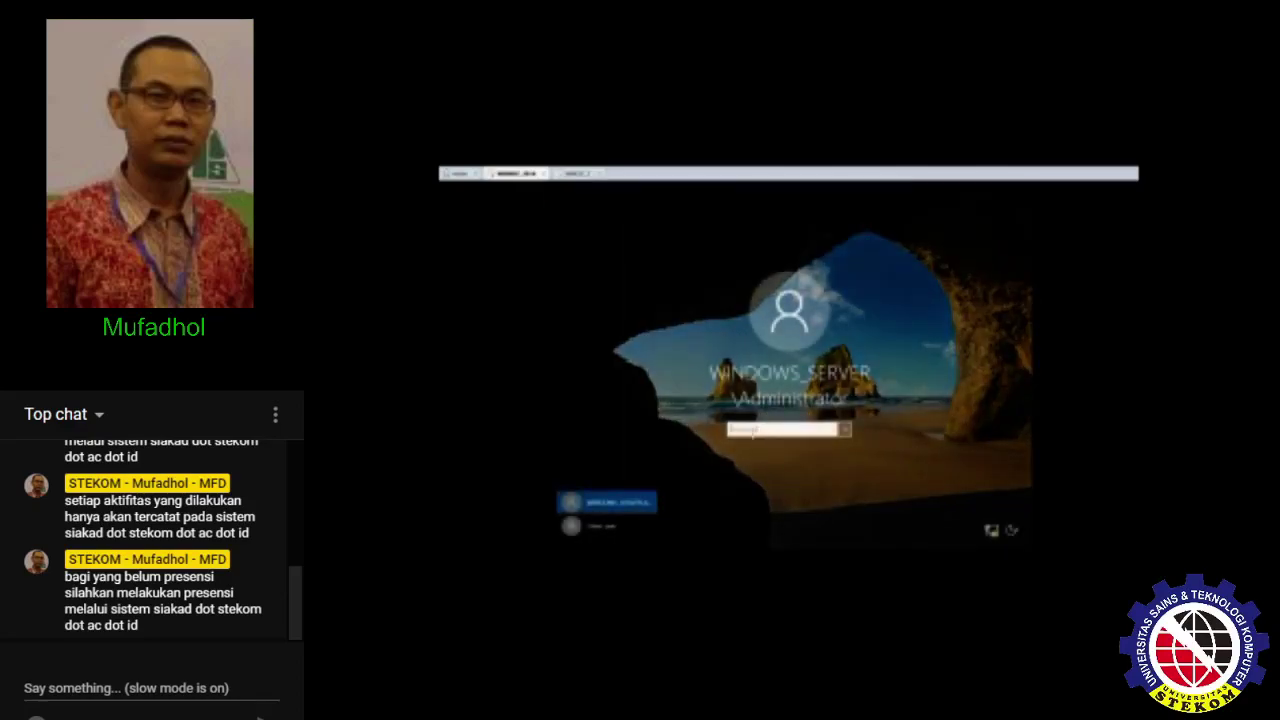
pyautogui.write('********')
pyautogui.press('Return')
# - Sign in to the Windows 7 VM, then return to the Server VM
pyautogui.click(575, 174)
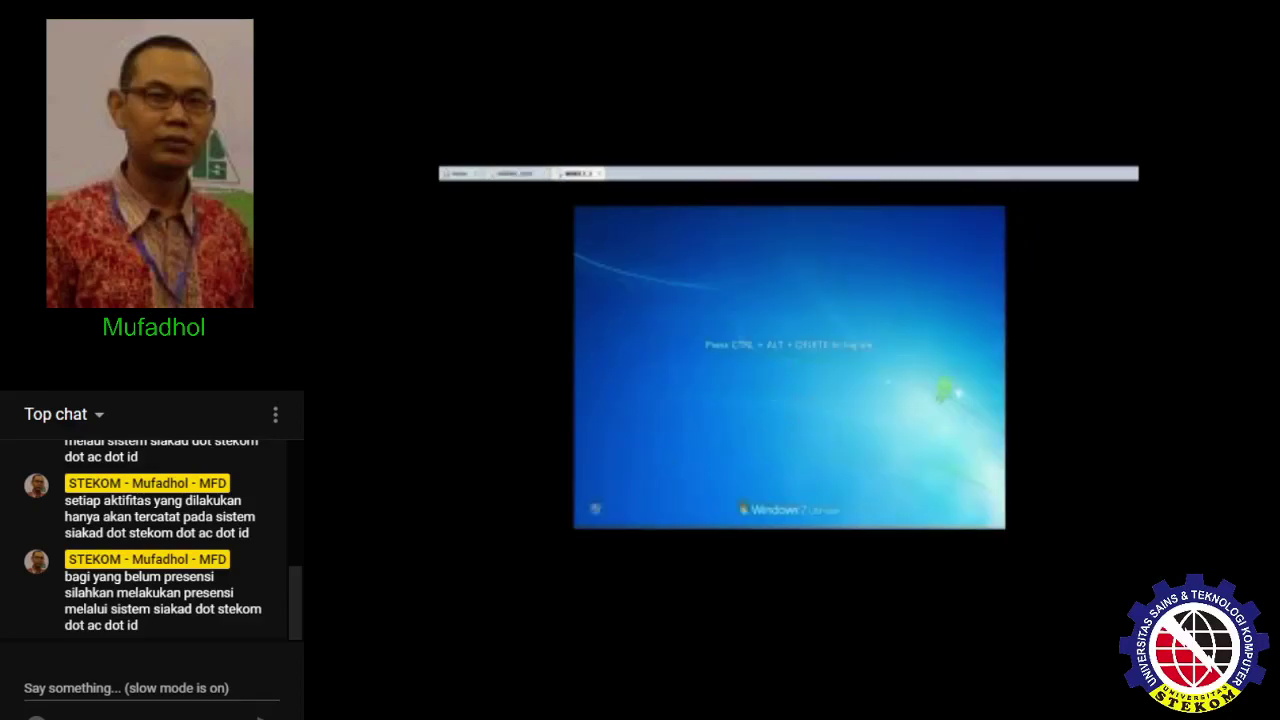
pyautogui.hotkey('ctrl', 'alt', 'Delete')
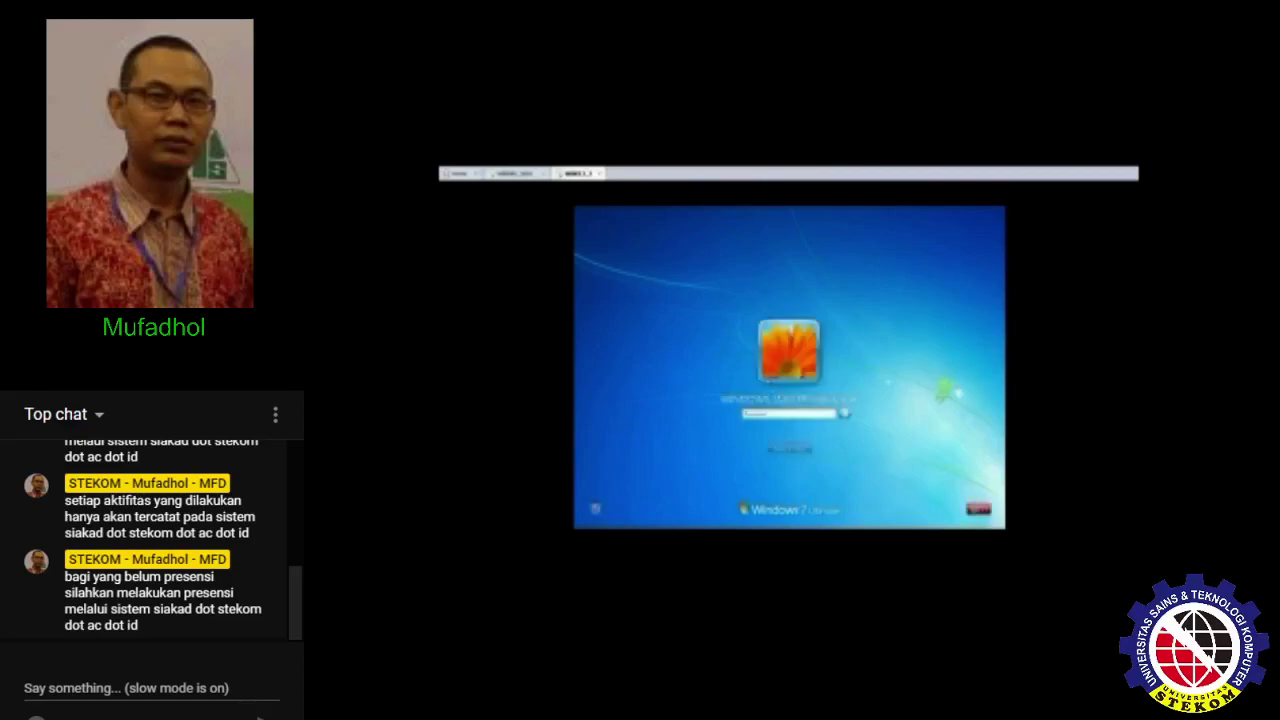
pyautogui.write('••')
pyautogui.press('Return')
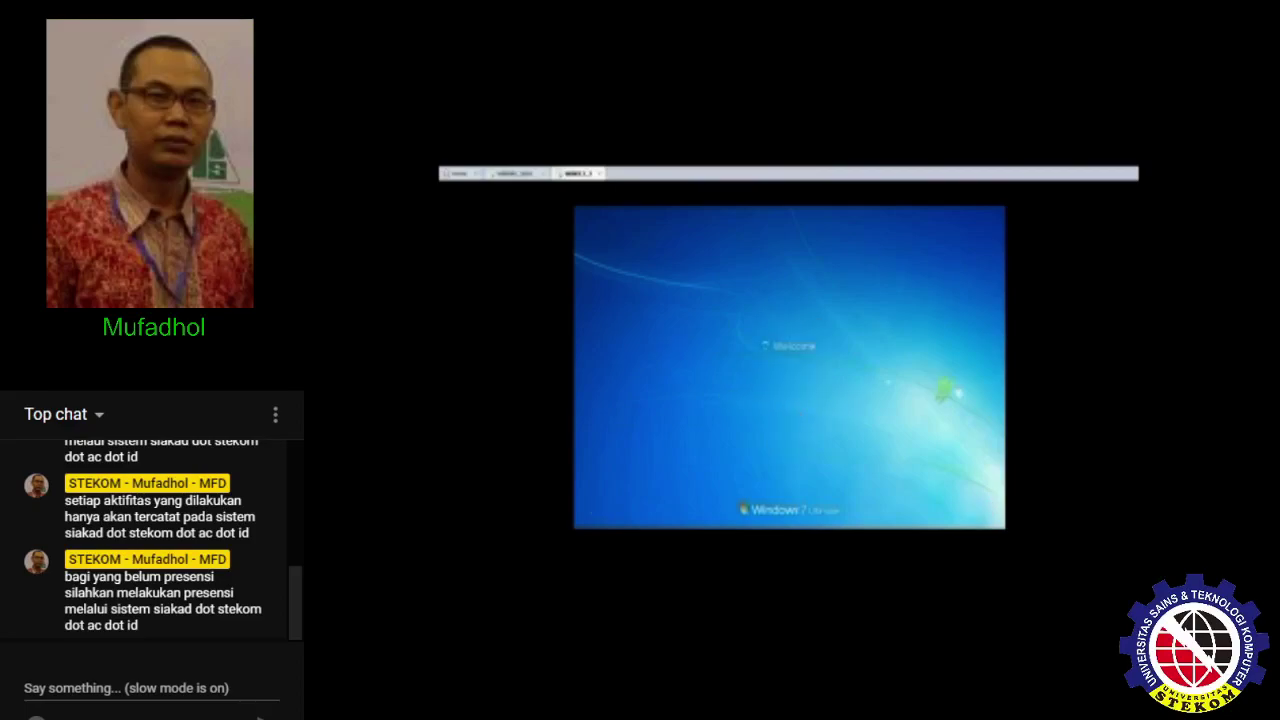
pyautogui.click(503, 174)
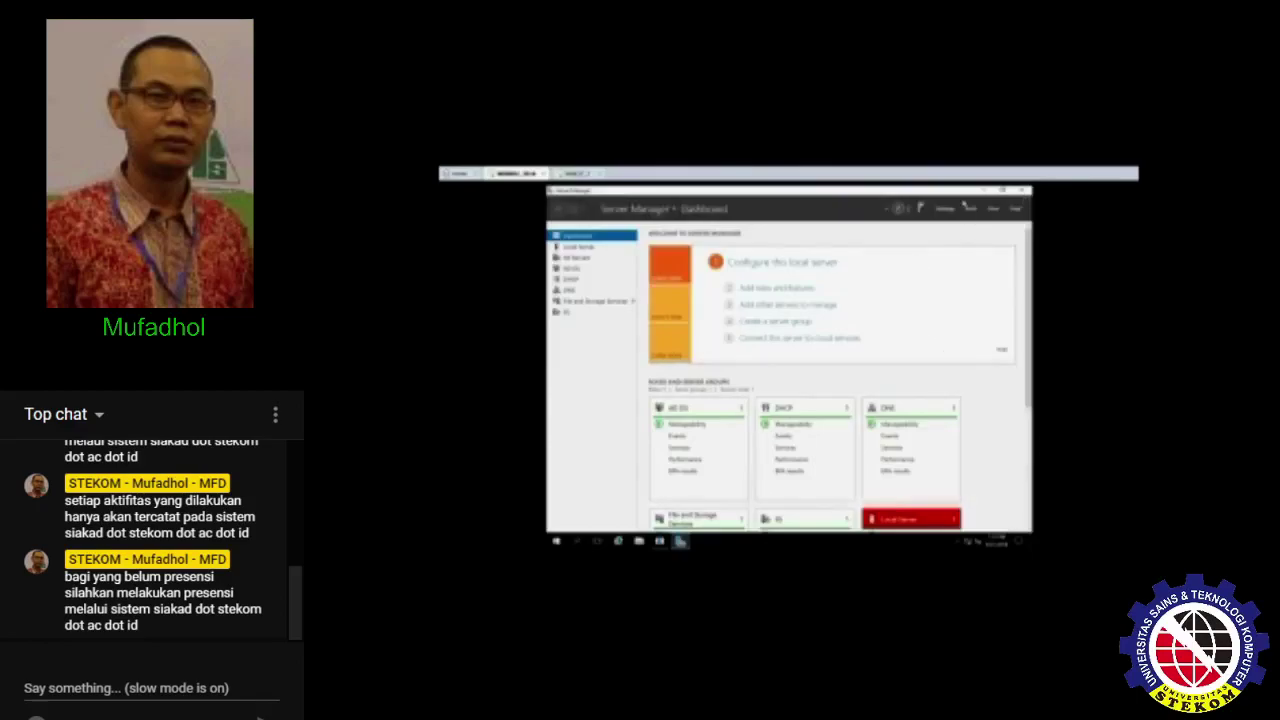
# - Start Add Roles and Features with a role-based installation on the local server
pyautogui.click(775, 289)
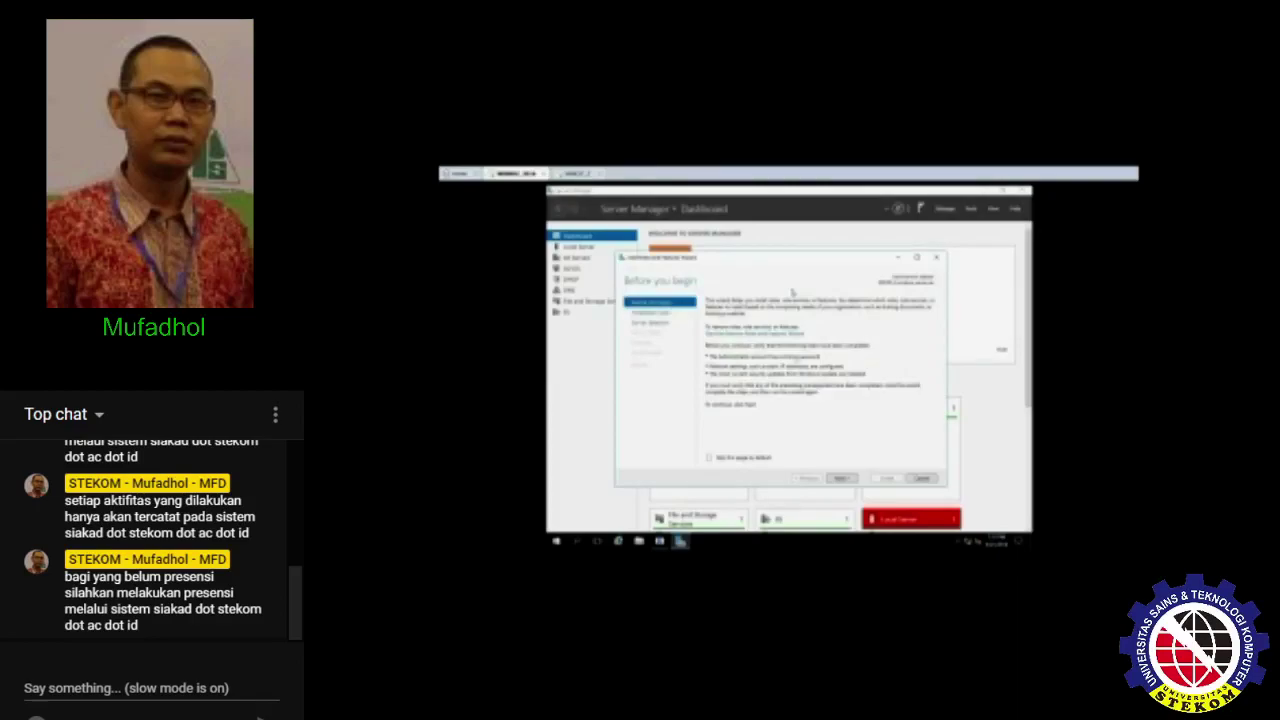
pyautogui.click(843, 479)
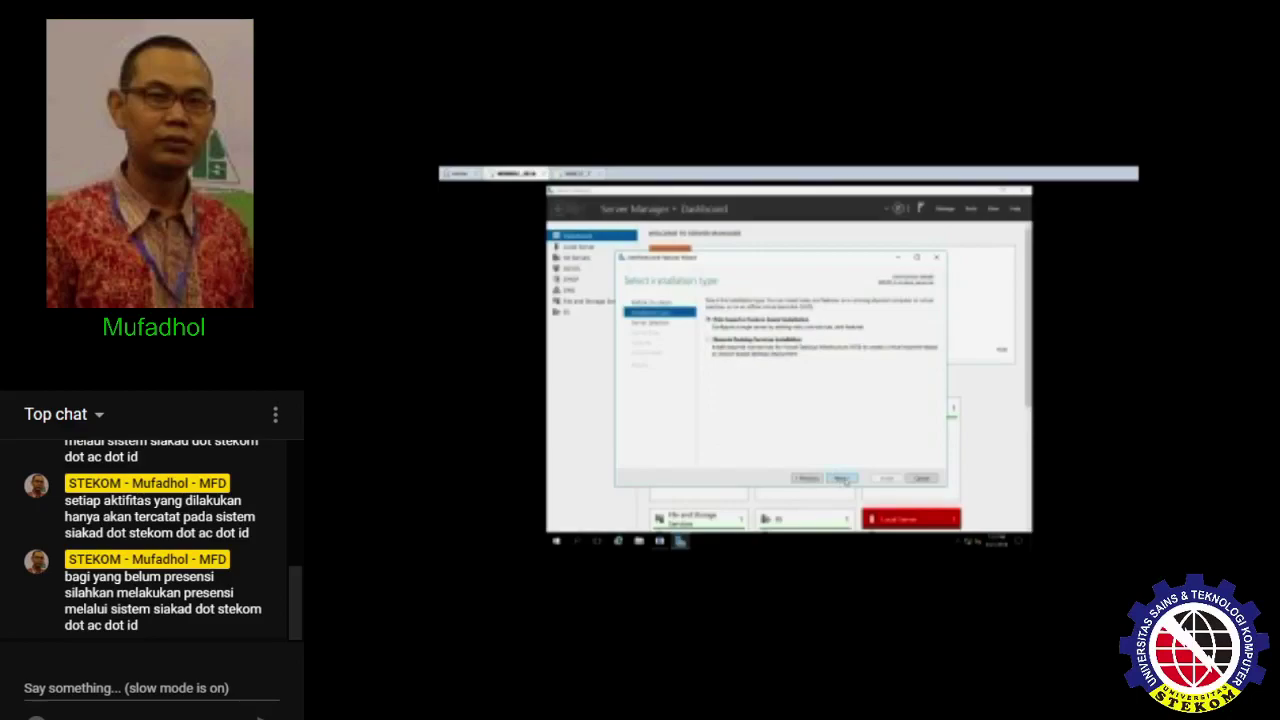
pyautogui.click(843, 479)
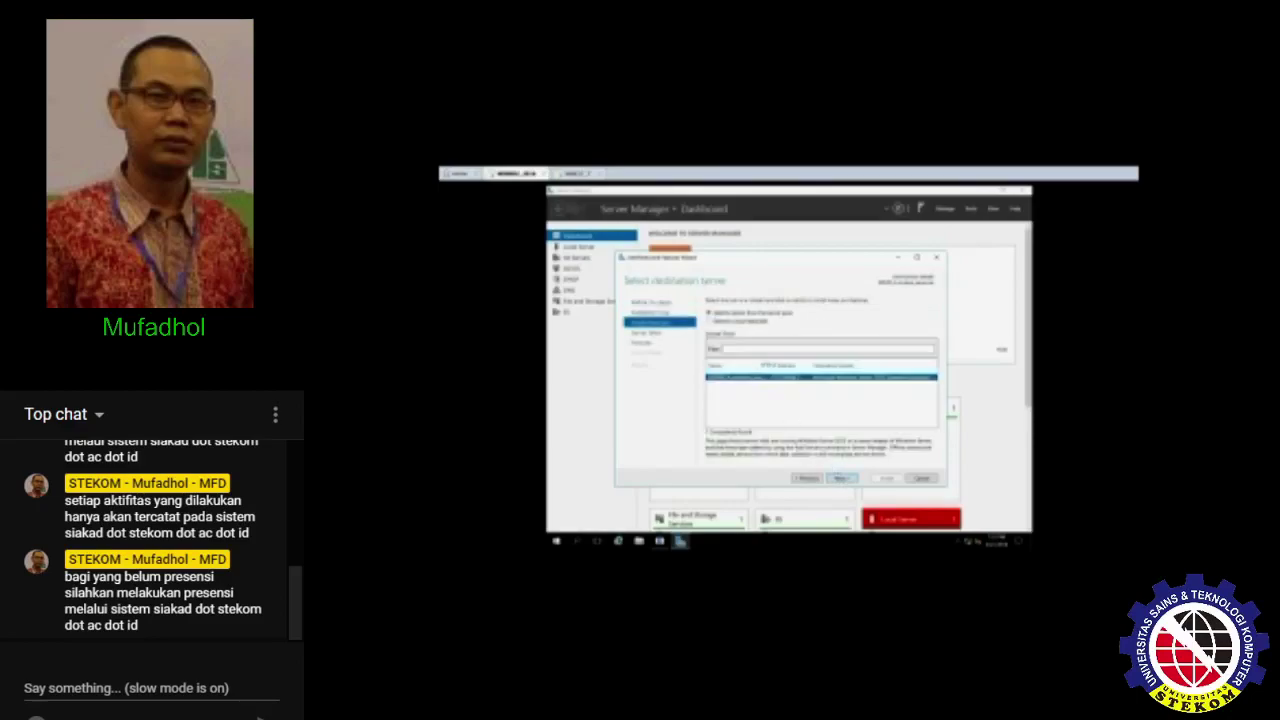
pyautogui.click(843, 479)
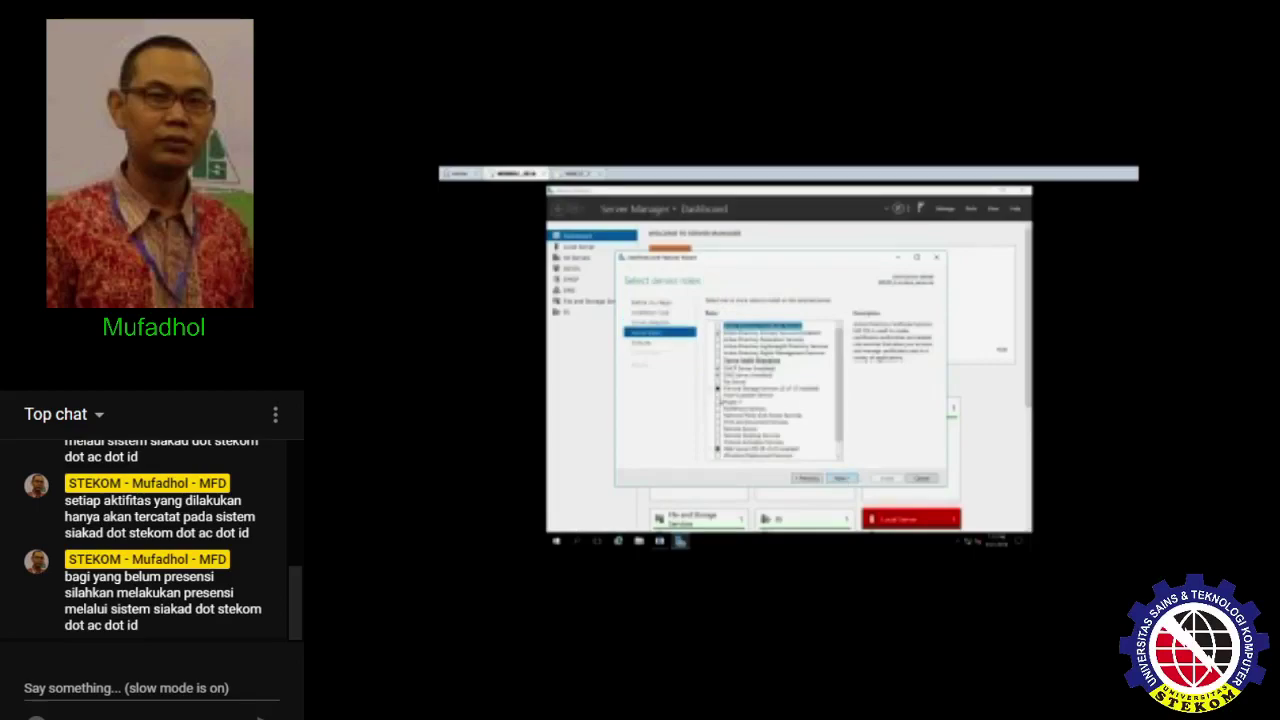
# - Install File Server Resource Manager under File and Storage Services, with its required features
pyautogui.click(717, 390)
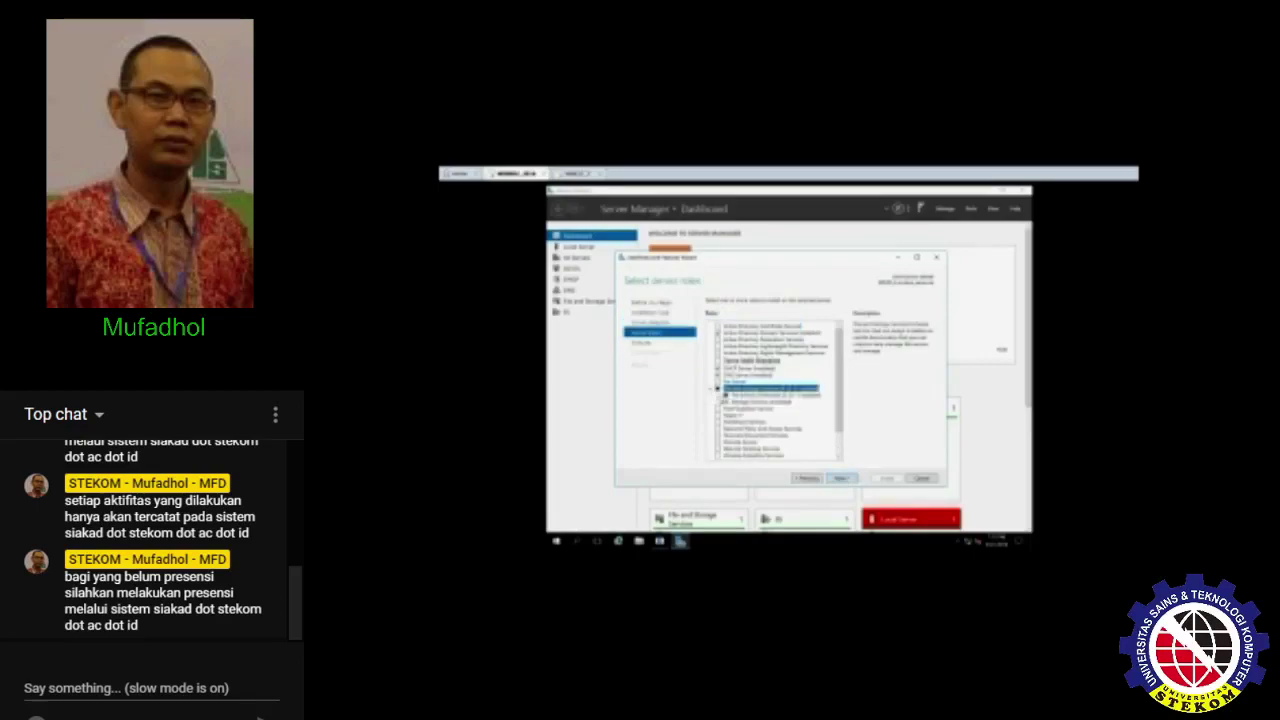
pyautogui.click(716, 389)
pyautogui.scroll(-2, 740, 395)
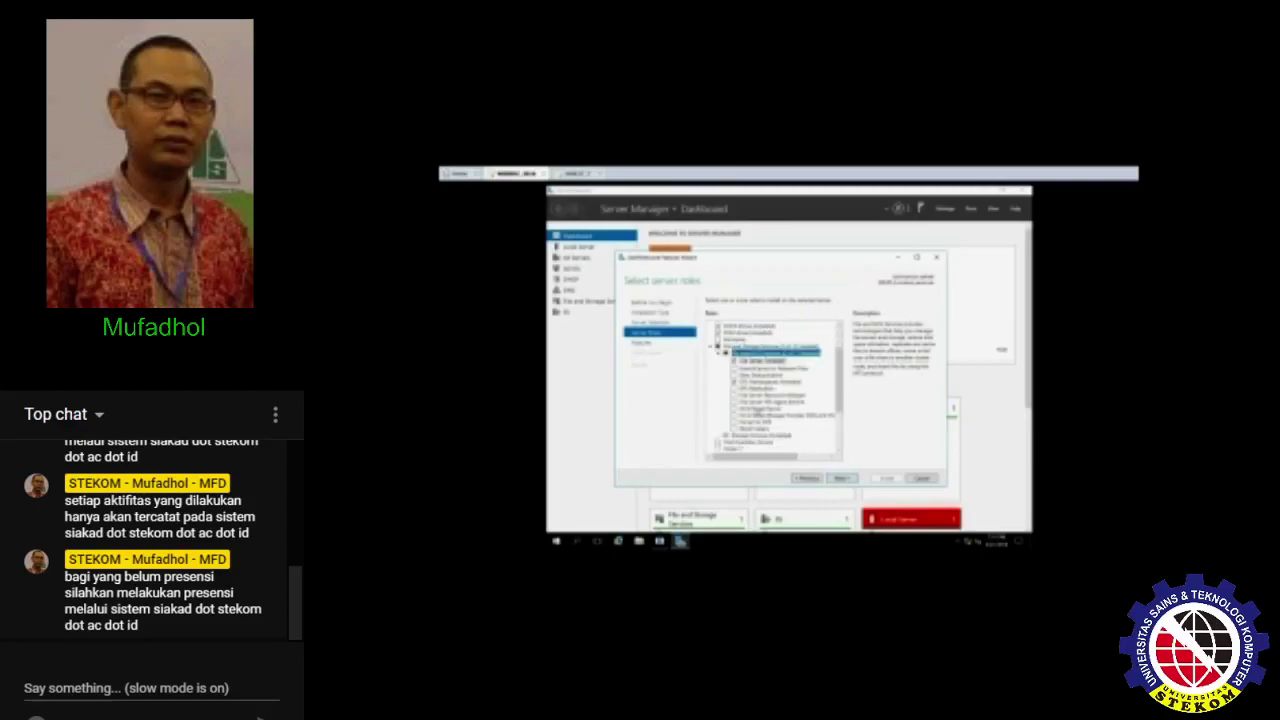
pyautogui.click(738, 400)
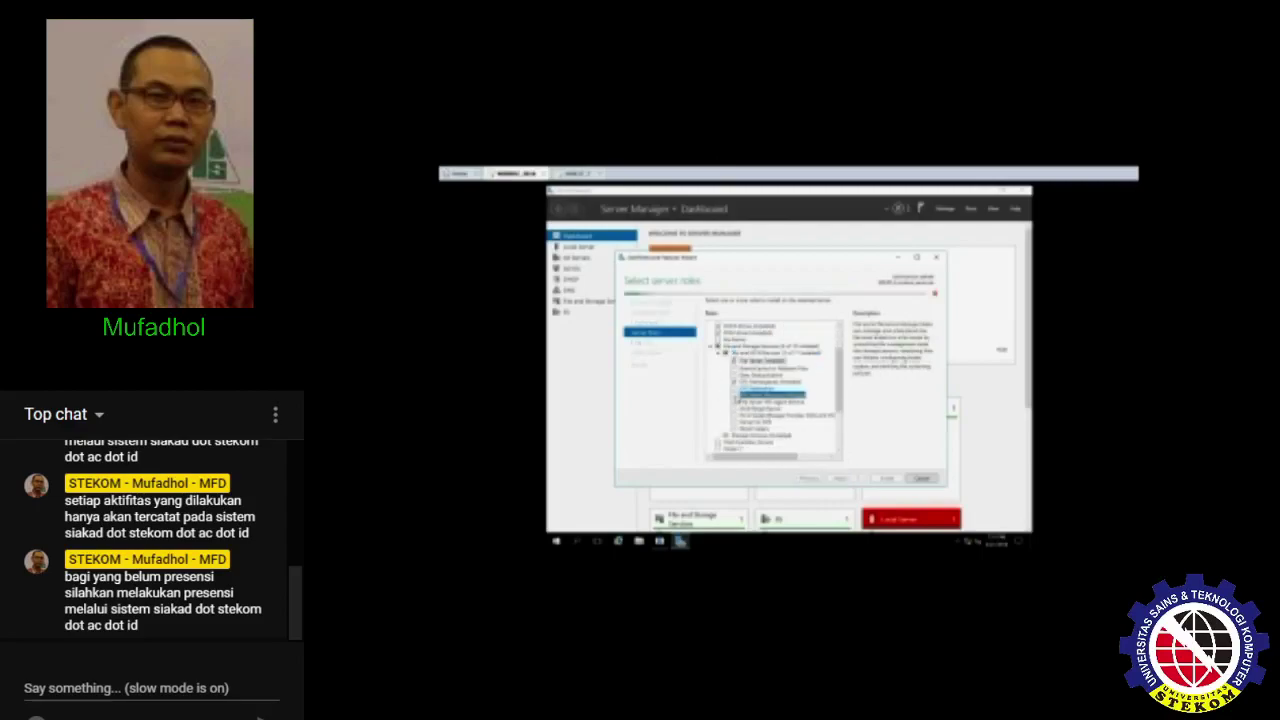
pyautogui.click(805, 446)
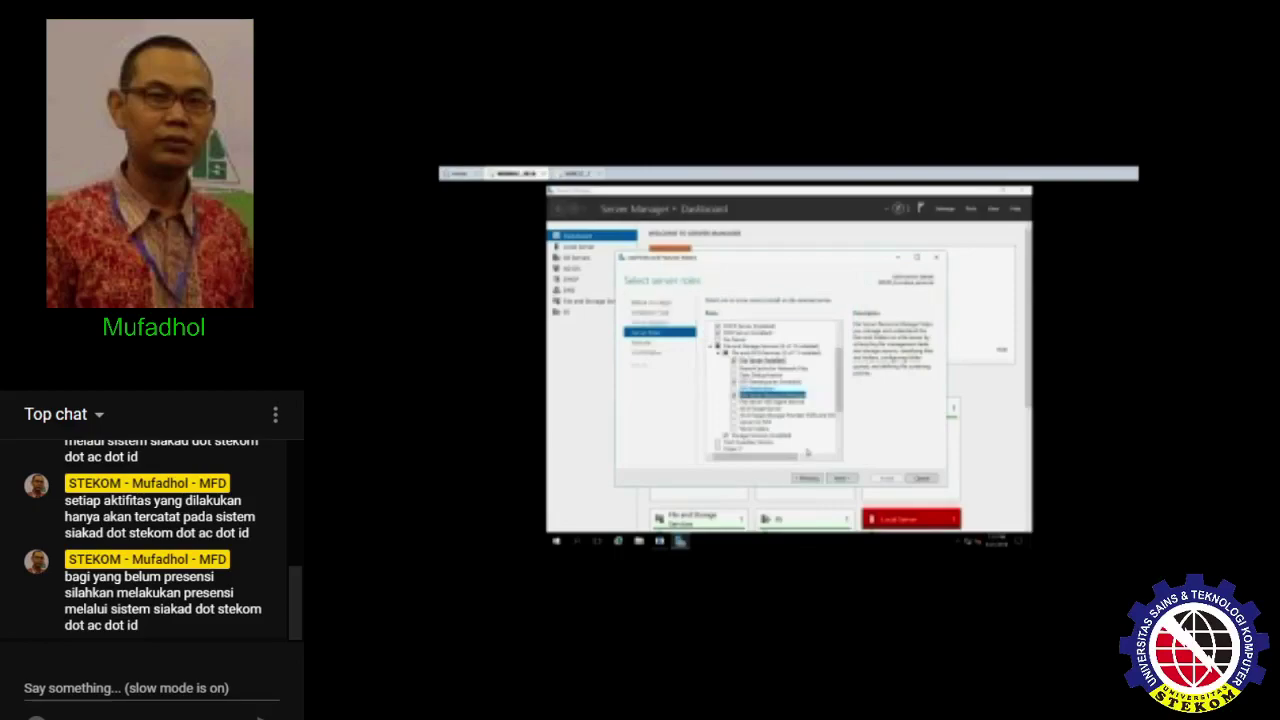
pyautogui.click(842, 479)
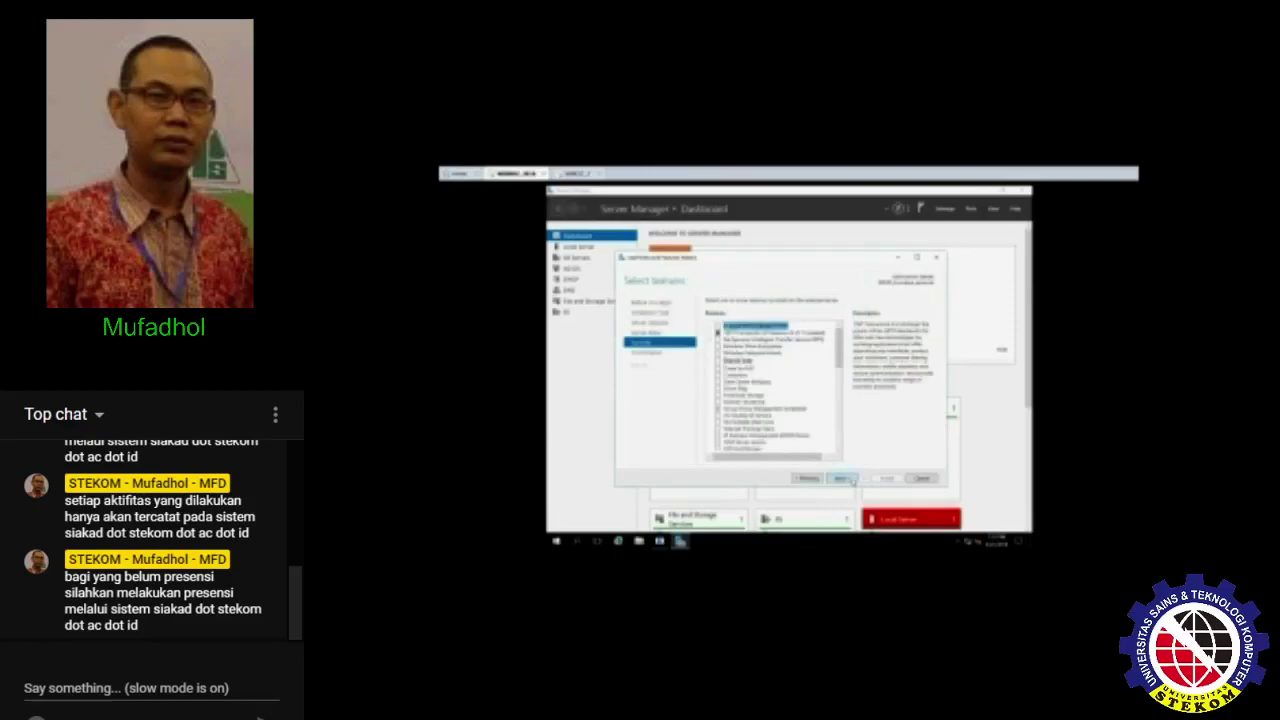
pyautogui.click(846, 479)
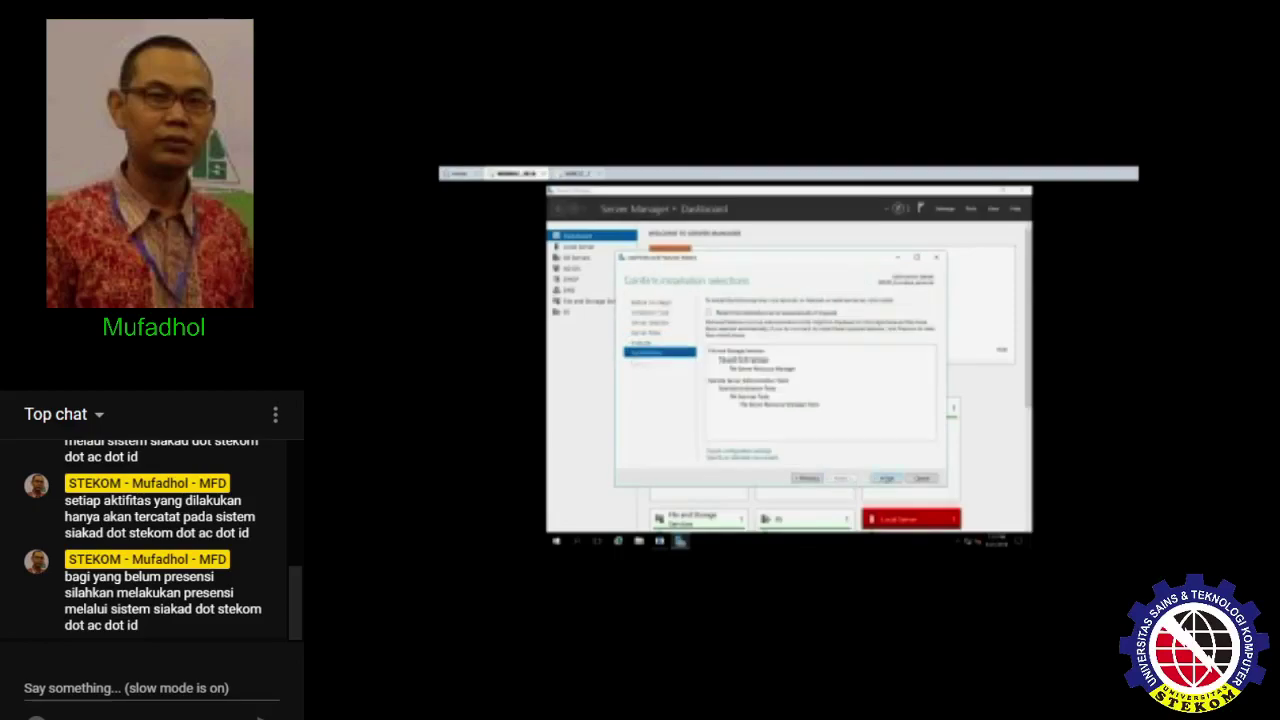
pyautogui.click(887, 478)
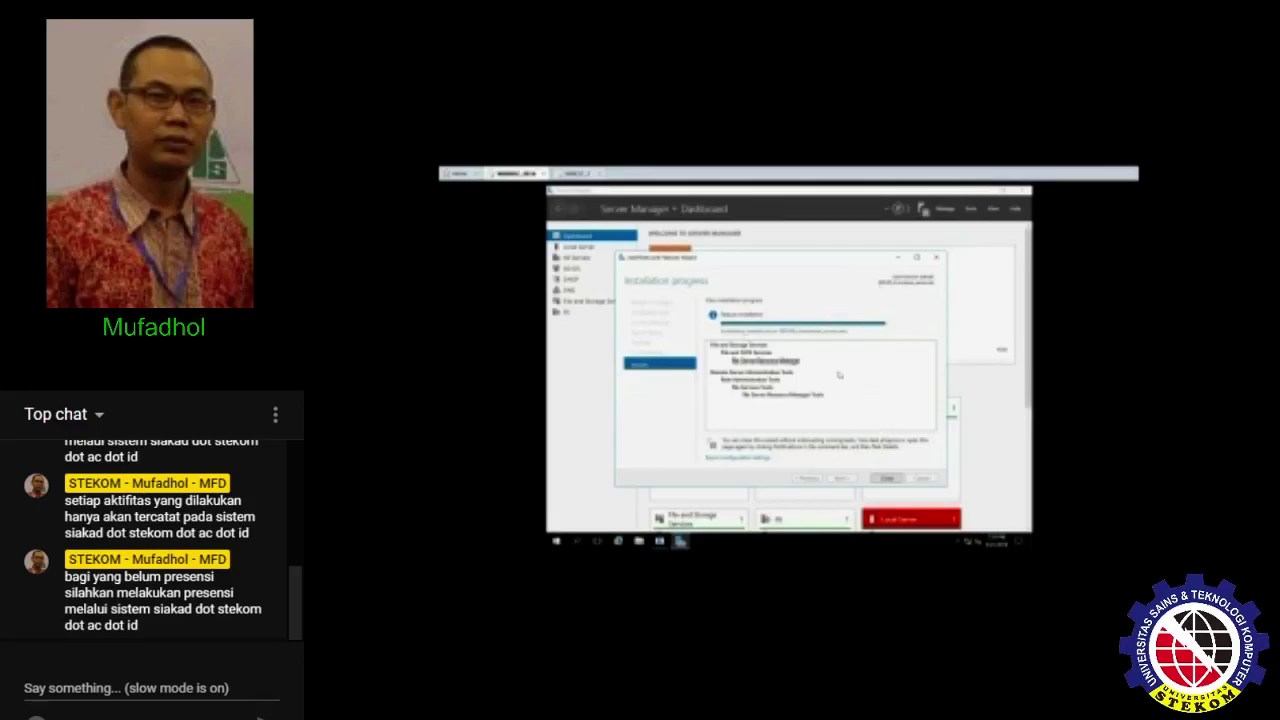
pyautogui.click(887, 481)
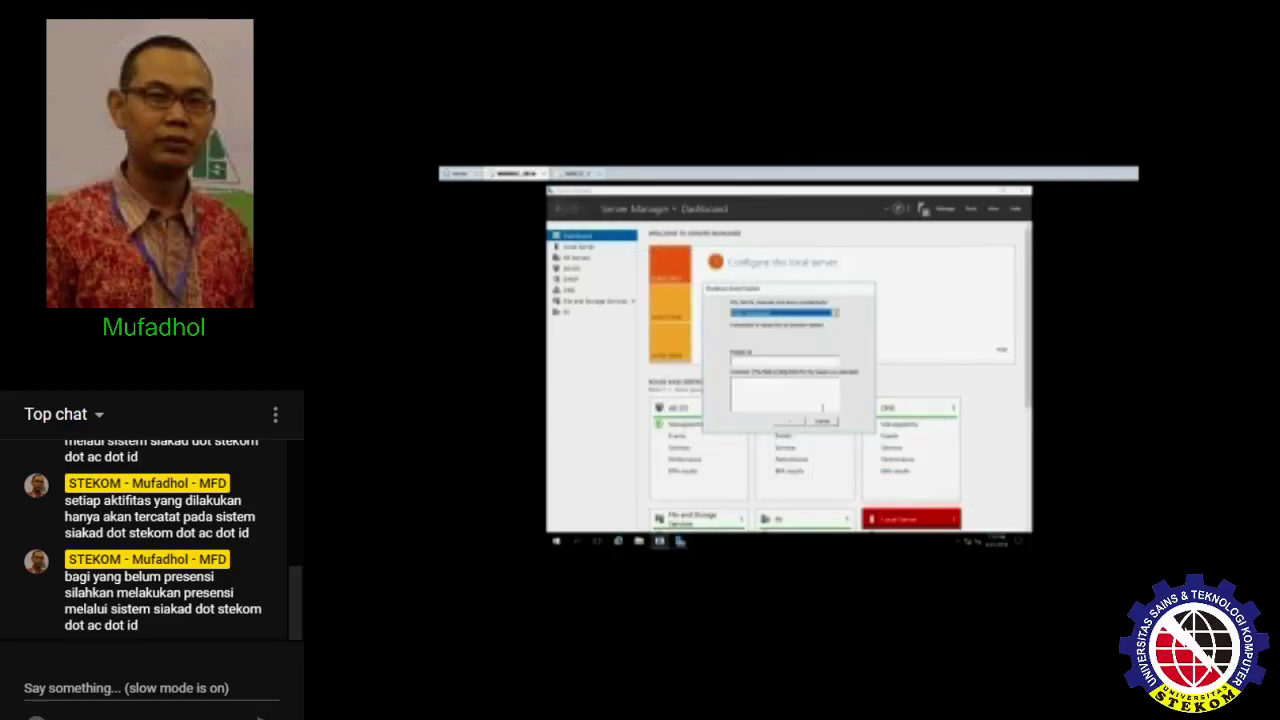
# - Launch File Server Resource Manager from Tools and show Quota Management's Quota Templates list
pyautogui.click(820, 422)
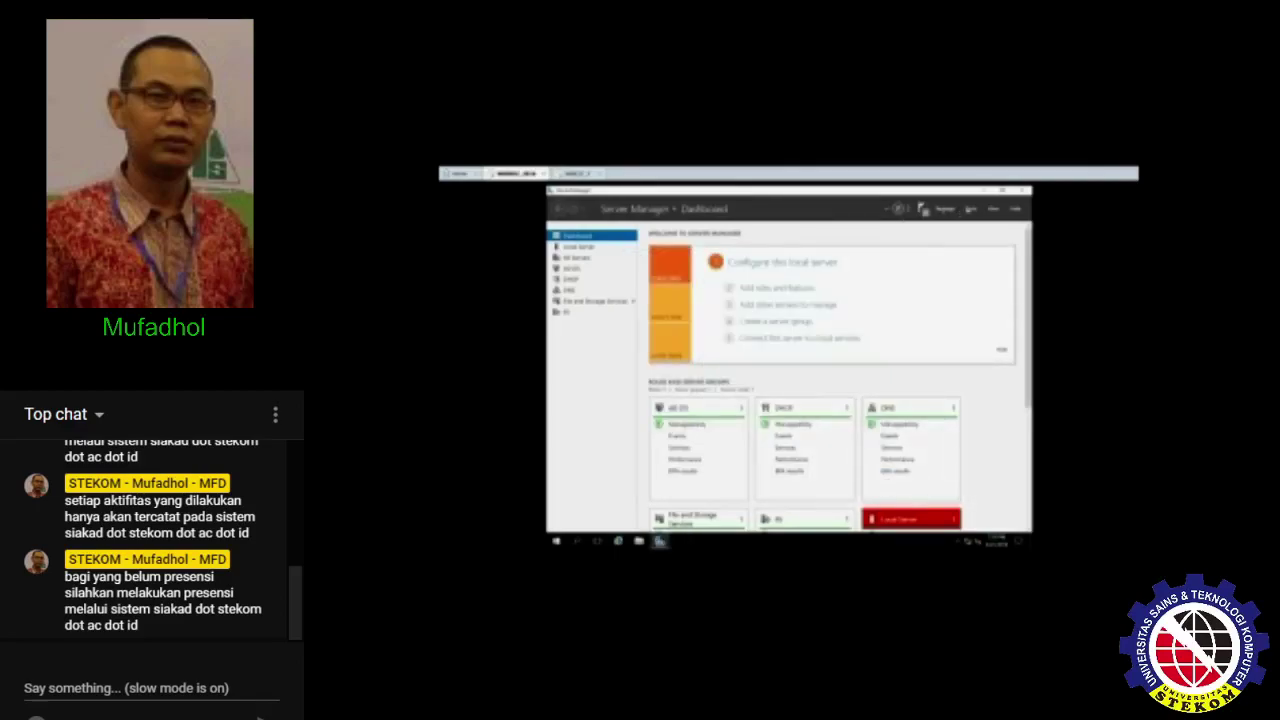
pyautogui.click(970, 209)
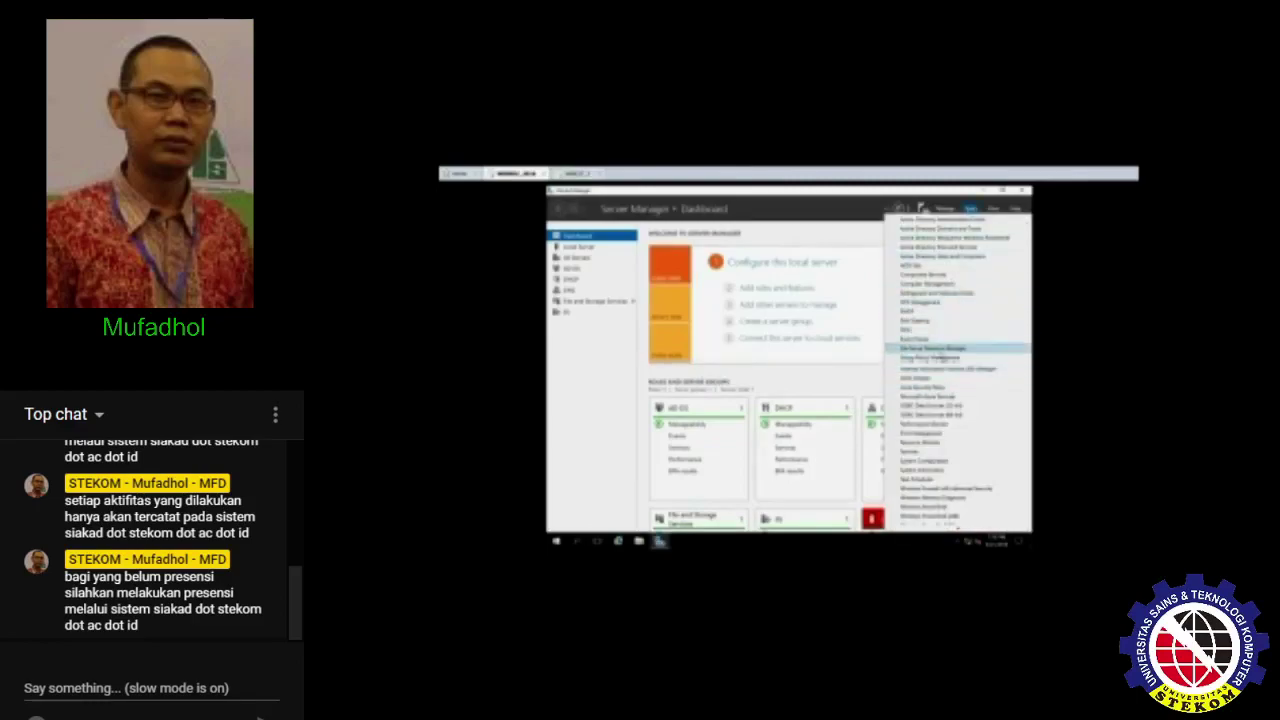
pyautogui.click(942, 350)
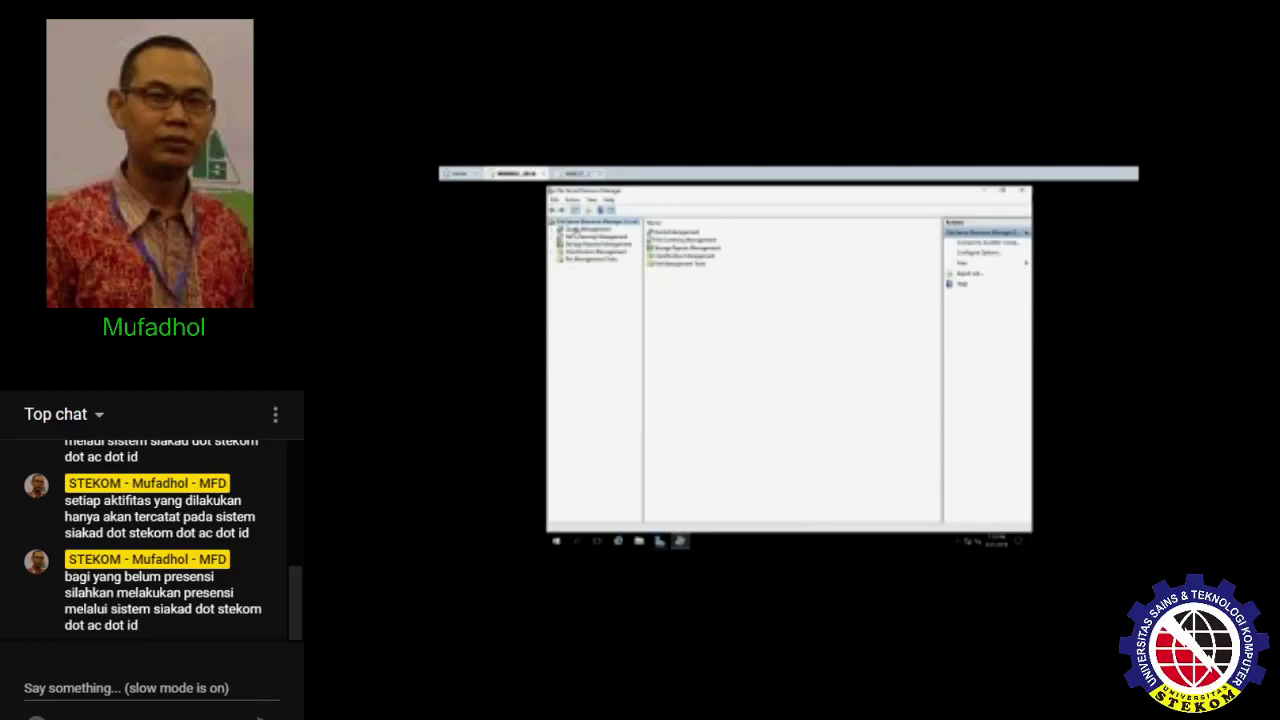
pyautogui.click(576, 231)
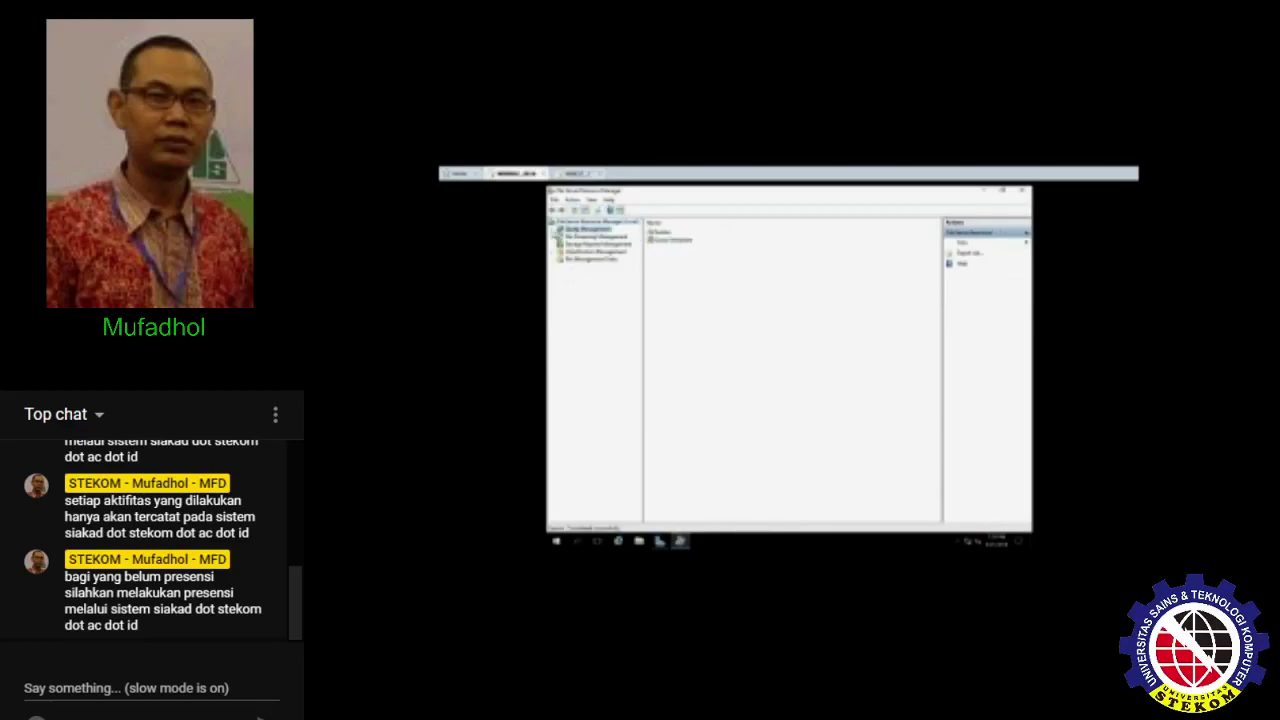
pyautogui.click(553, 230)
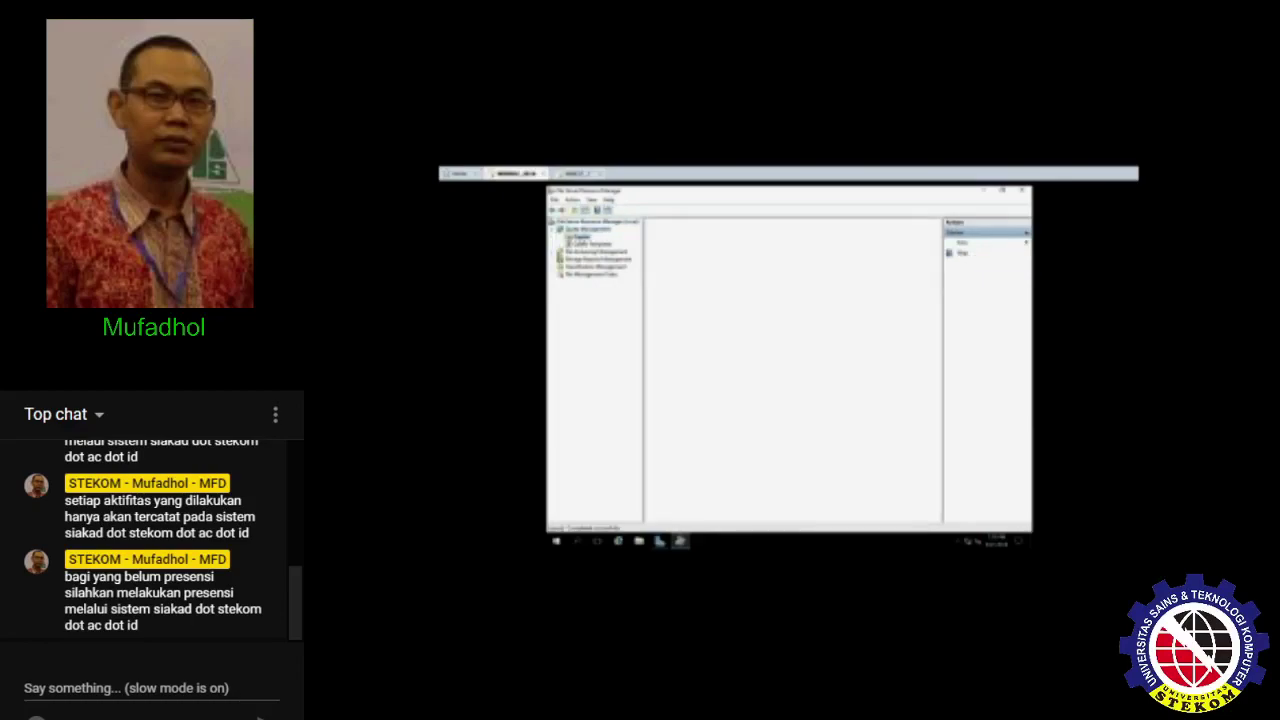
pyautogui.click(585, 244)
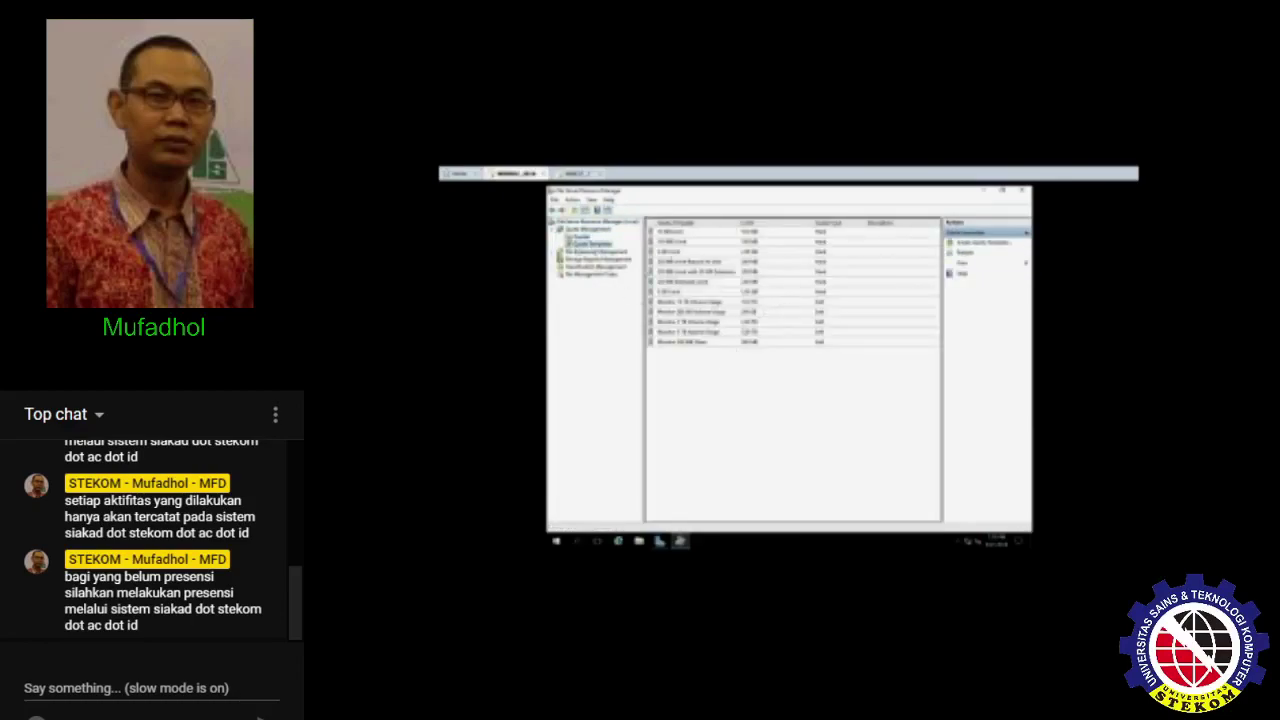
pyautogui.click(580, 237)
pyautogui.click(582, 245)
# - Create a quota template, appending '_50' to its name, with description 'Extas kuota' and a new limit unit
pyautogui.rightClick(692, 370)
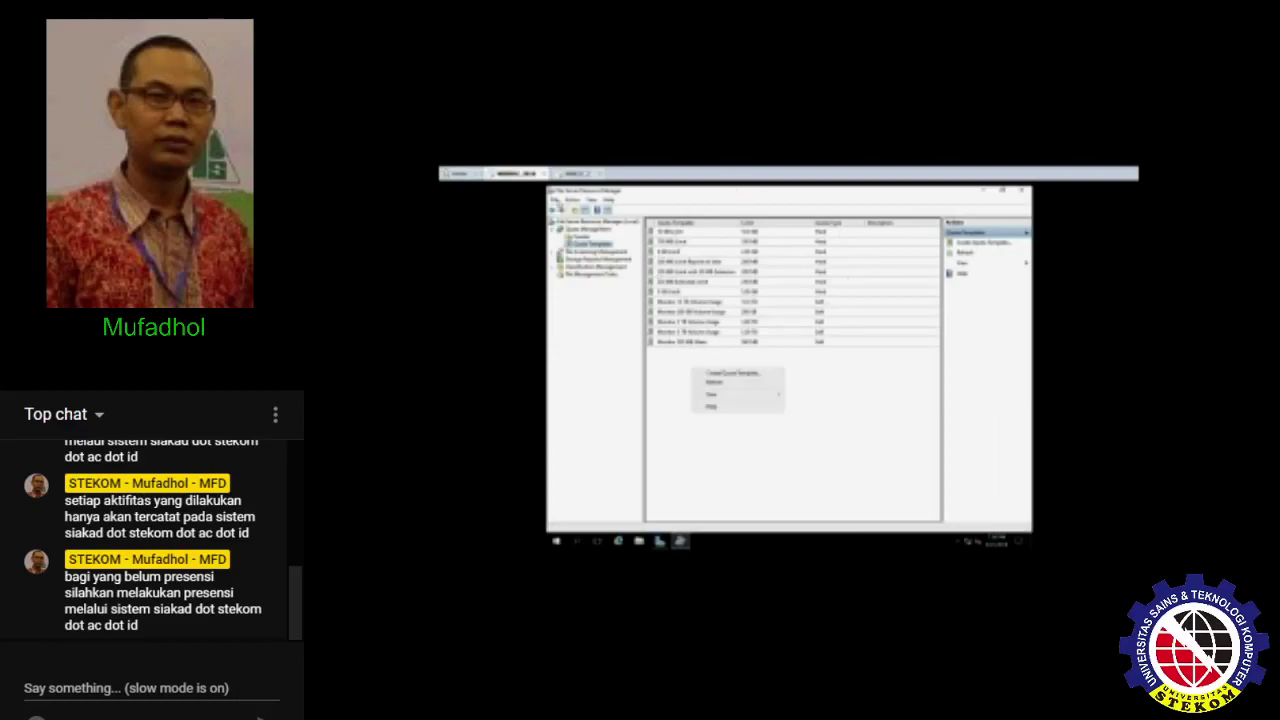
pyautogui.click(753, 383)
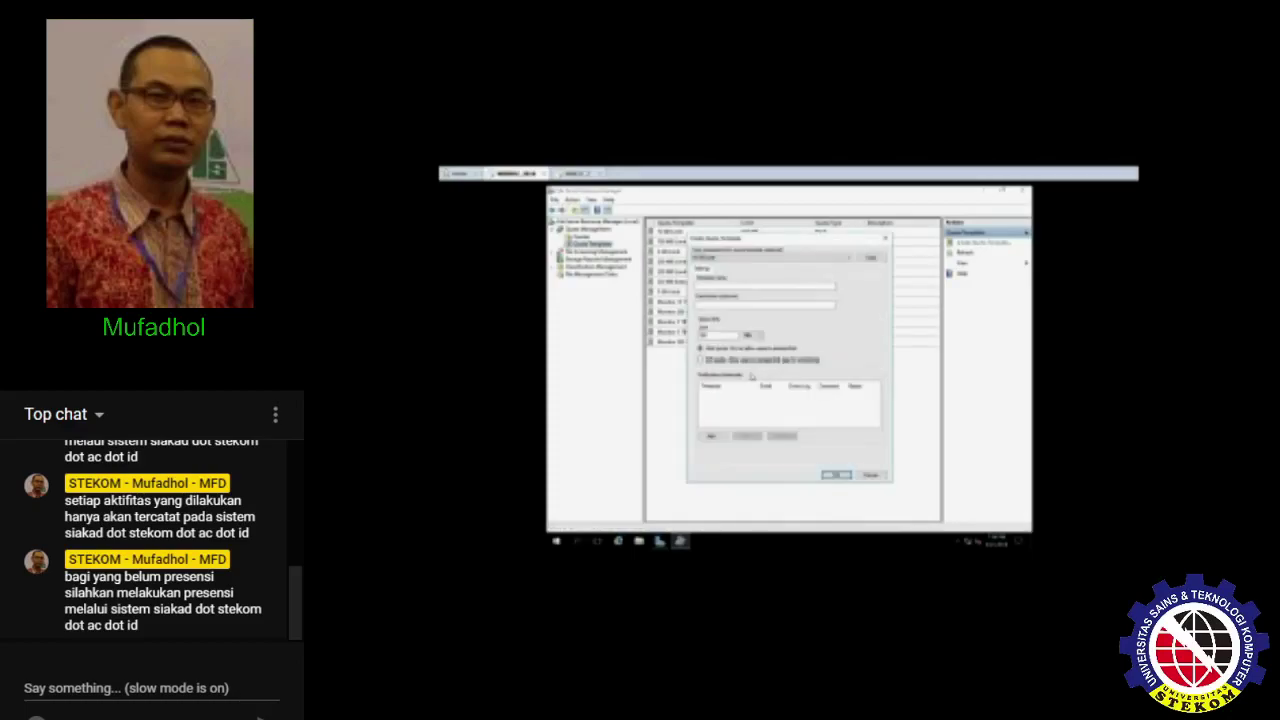
pyautogui.click(720, 285)
pyautogui.write('_50')
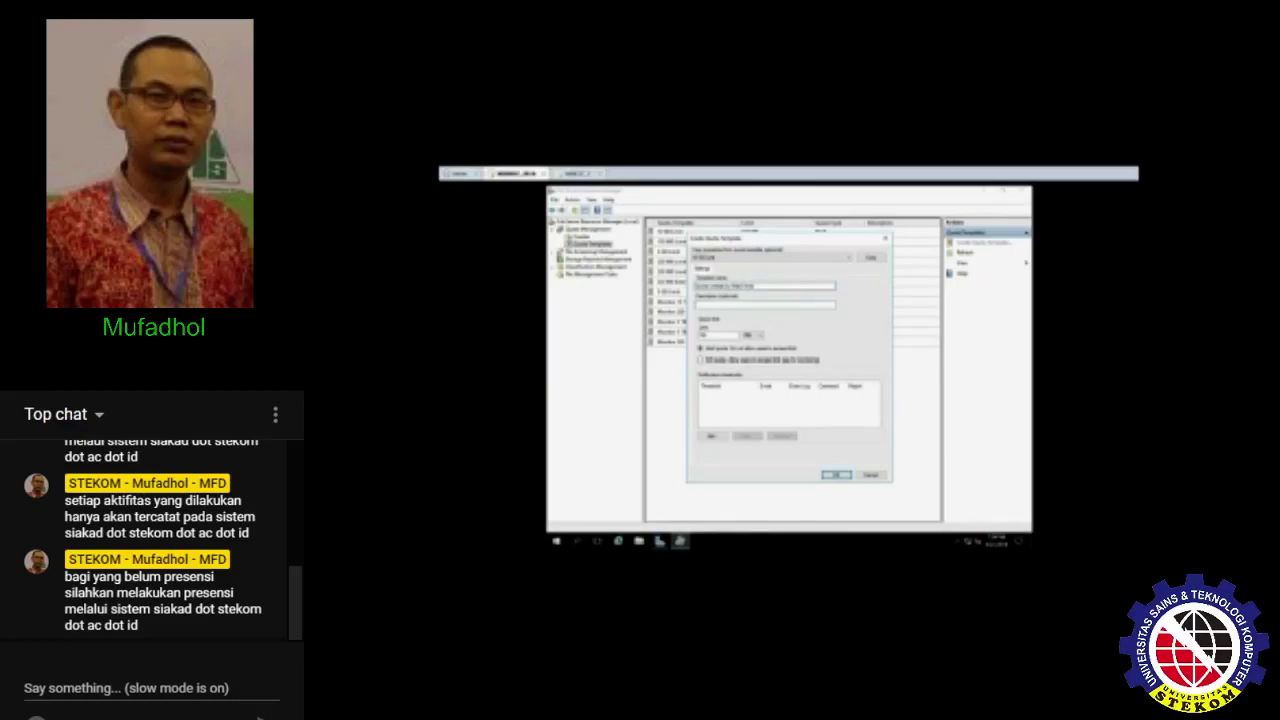
pyautogui.write('Extas kuota')
pyautogui.doubleClick(722, 336)
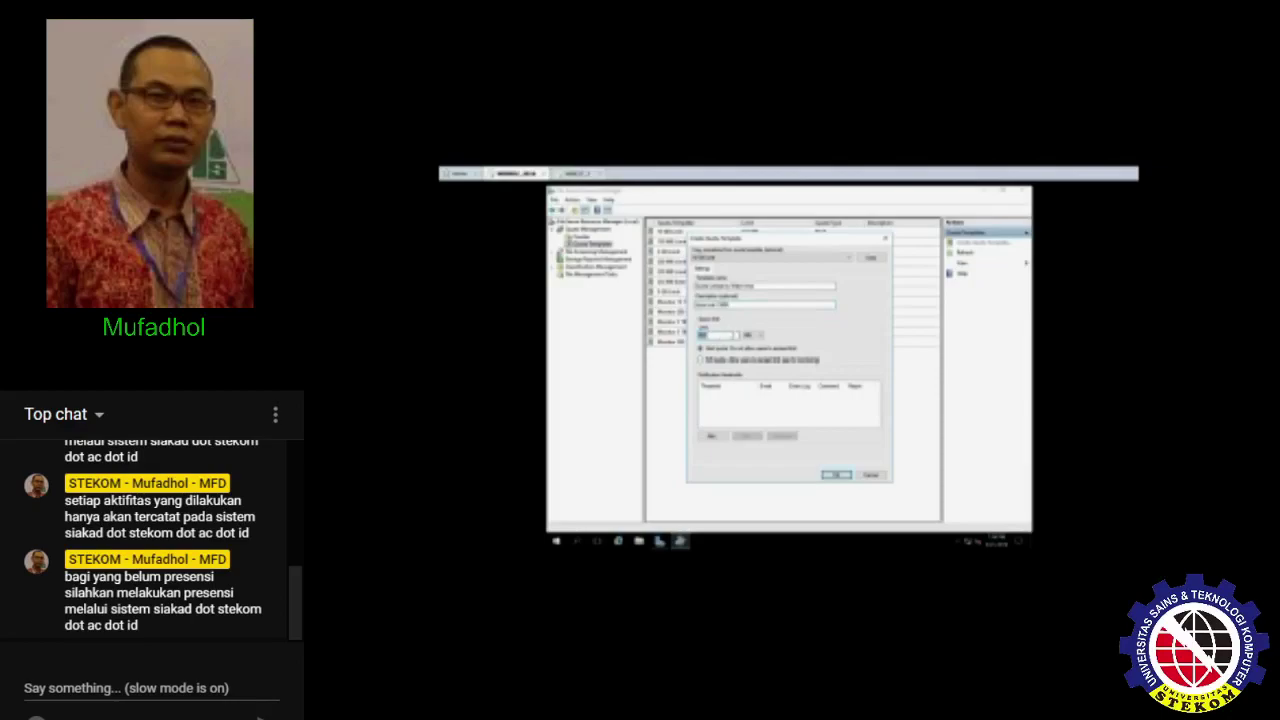
pyautogui.click(750, 336)
pyautogui.click(755, 347)
pyautogui.click(750, 336)
pyautogui.click(752, 346)
# - Review the threshold notification tabs, cancel the threshold, and save the quota template
pyautogui.click(710, 437)
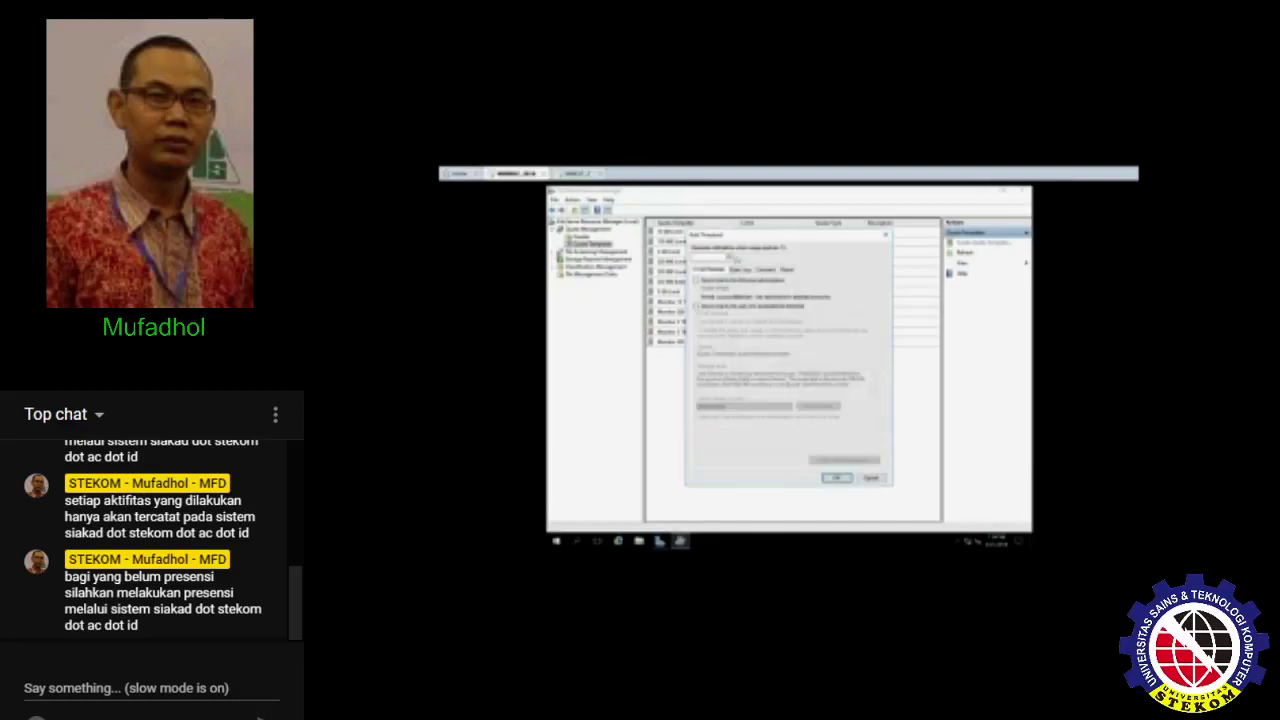
pyautogui.click(698, 279)
pyautogui.click(740, 271)
pyautogui.click(766, 270)
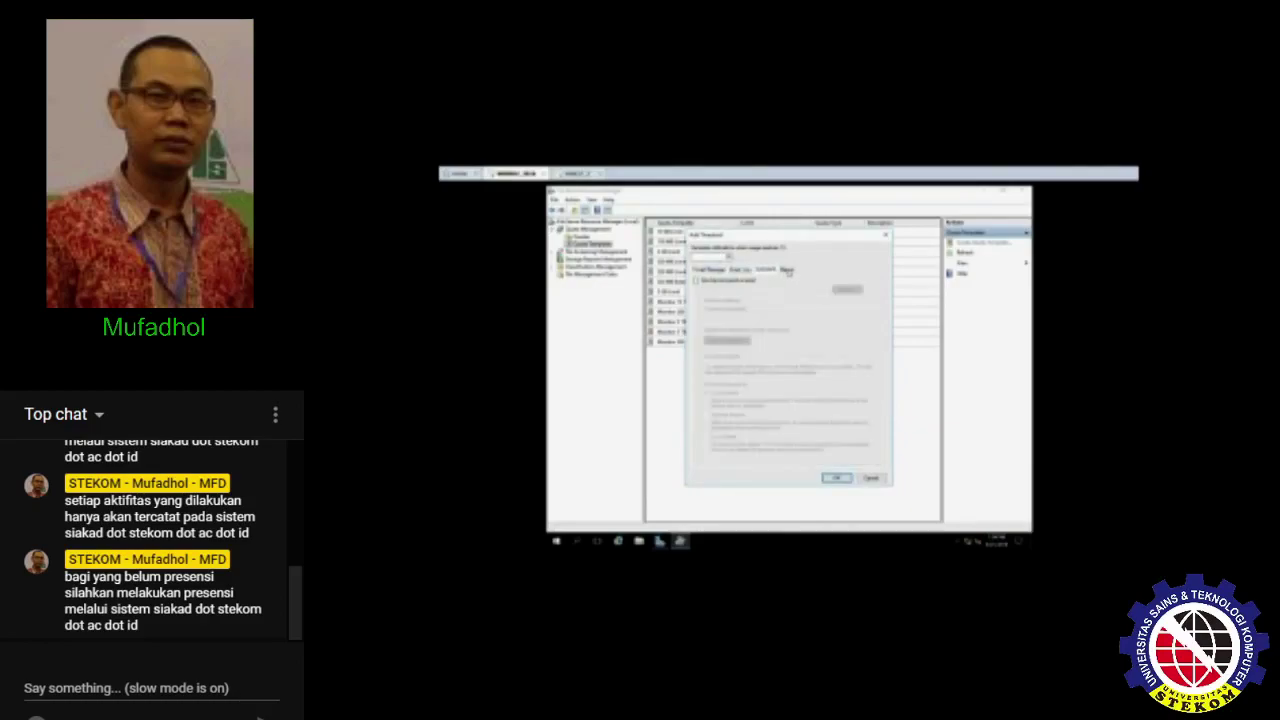
pyautogui.click(788, 271)
pyautogui.click(722, 274)
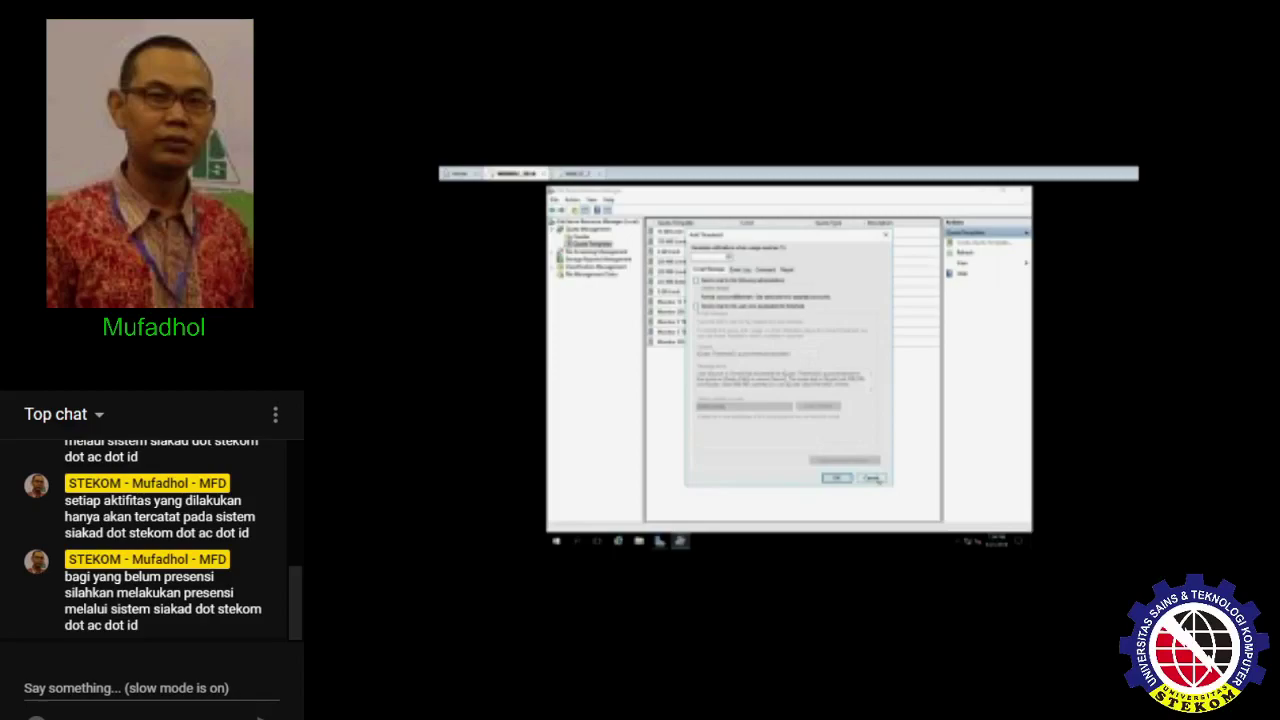
pyautogui.click(874, 479)
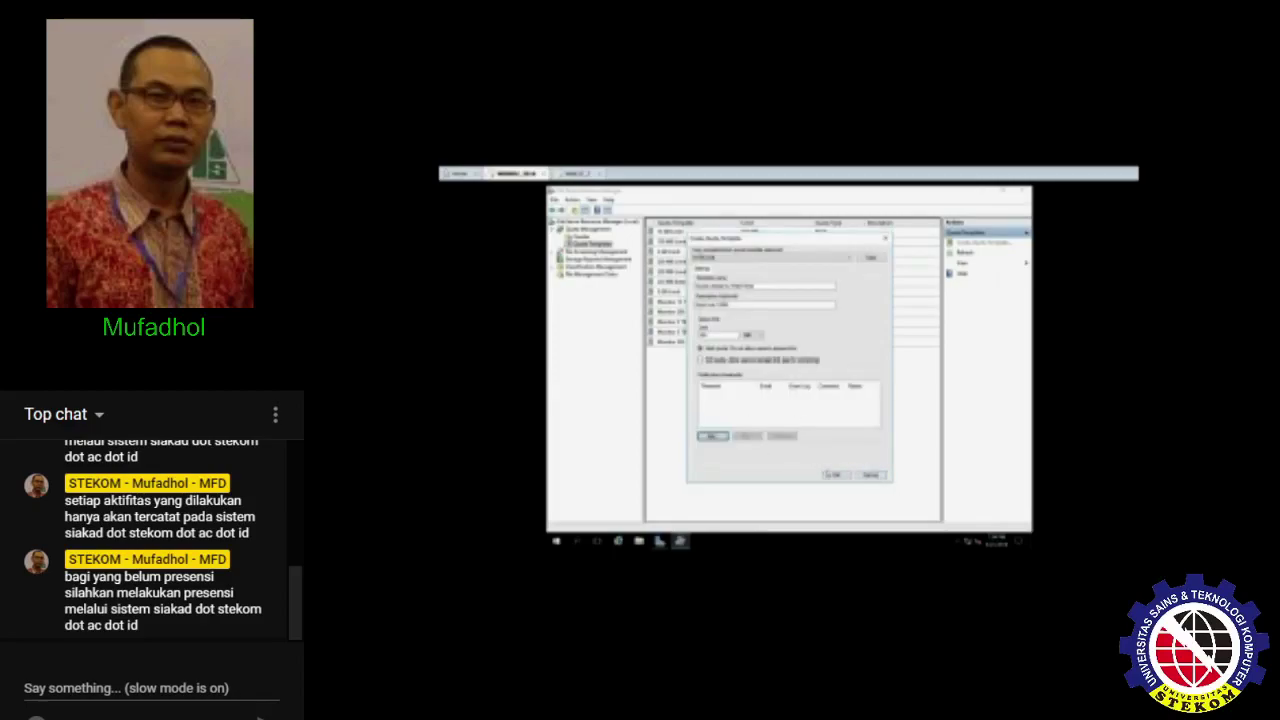
pyautogui.click(835, 475)
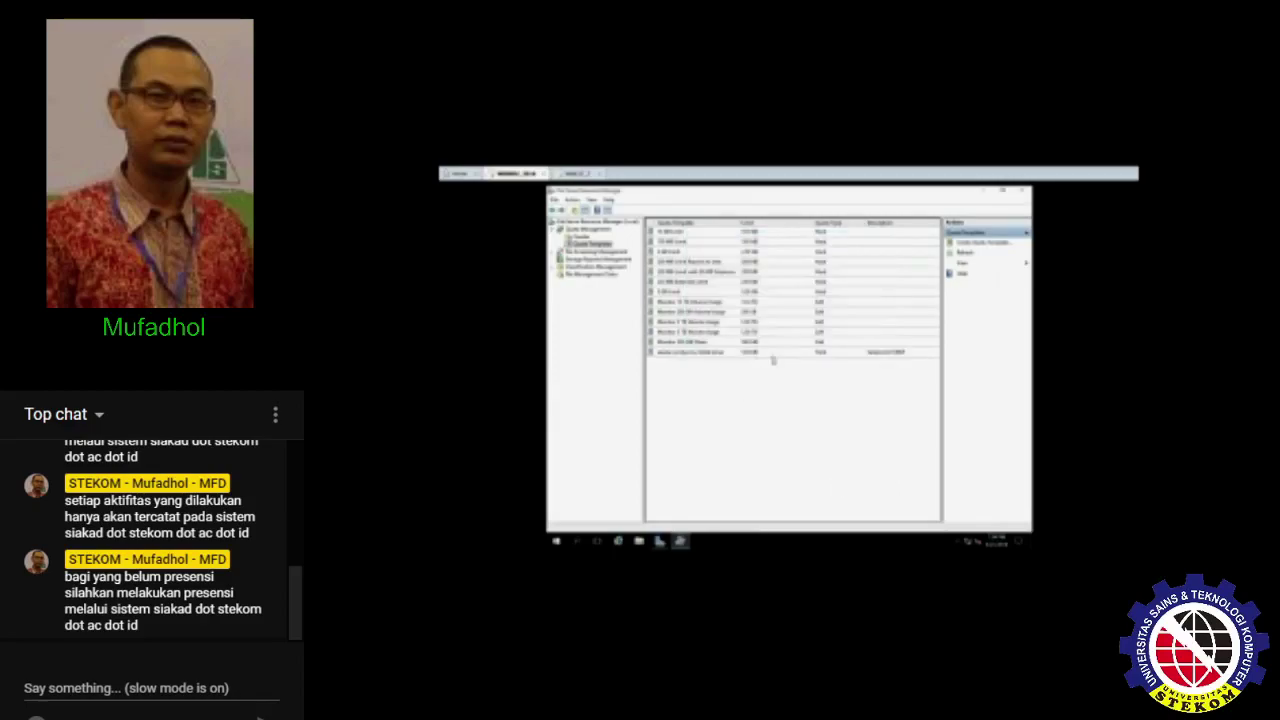
# - Start a new quota whose path is a new Desktop folder named 'data baru'
pyautogui.click(855, 355)
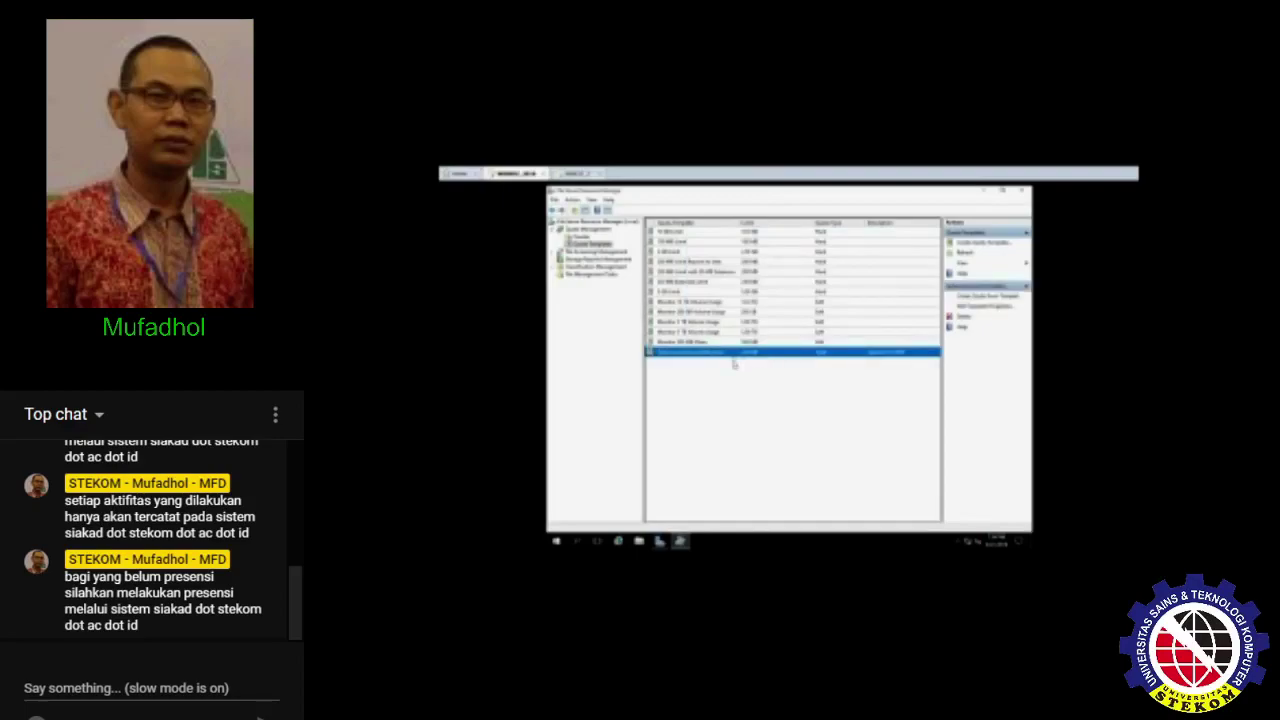
pyautogui.click(733, 364)
pyautogui.click(580, 237)
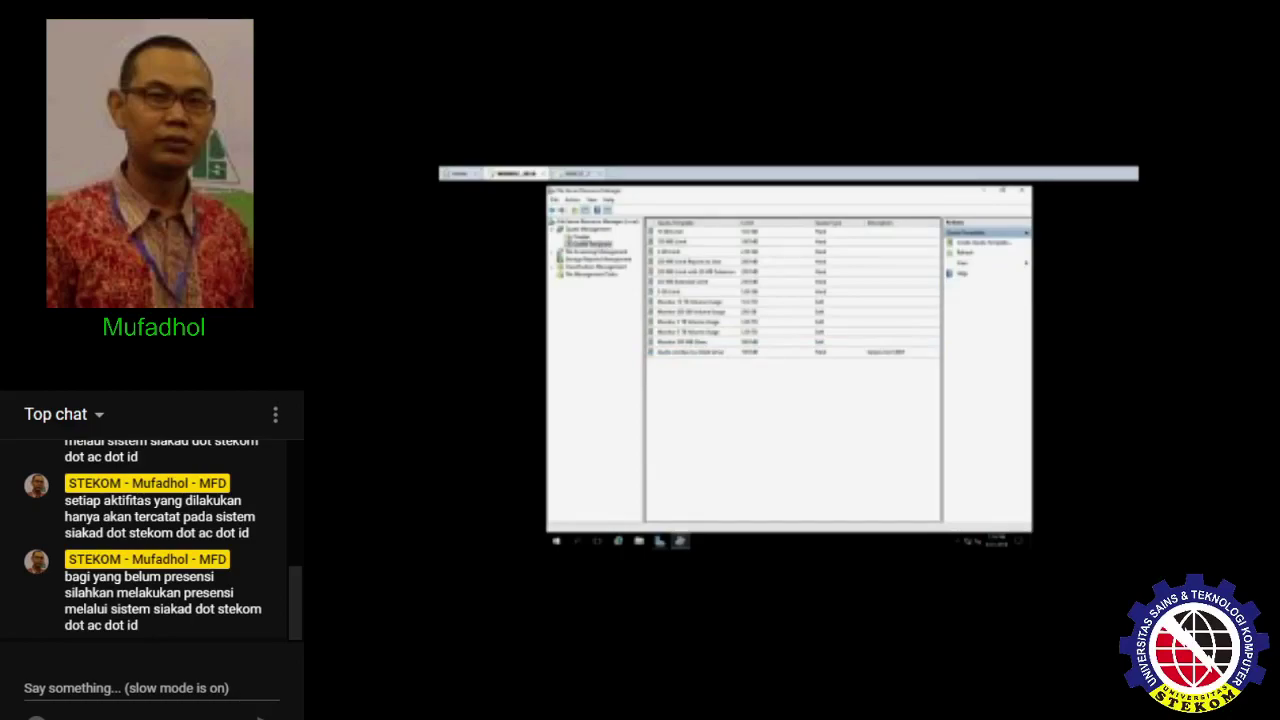
pyautogui.rightClick(677, 287)
pyautogui.click(690, 291)
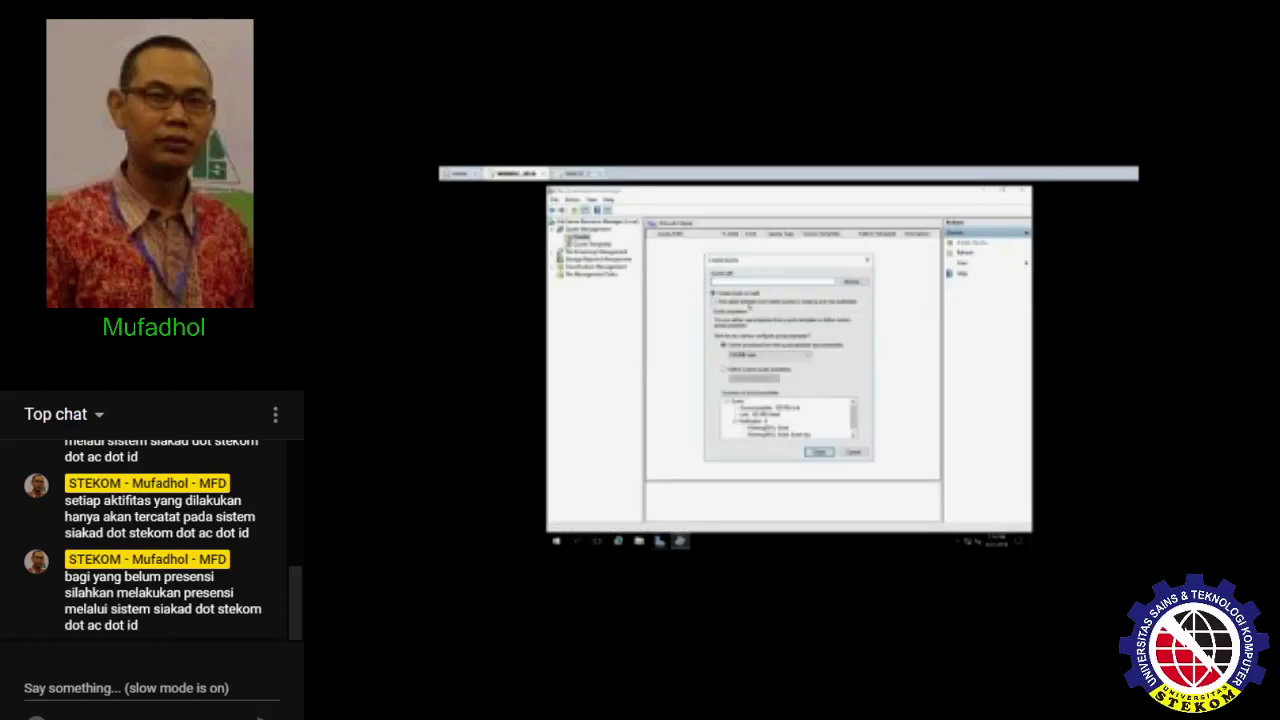
pyautogui.click(853, 281)
pyautogui.click(754, 342)
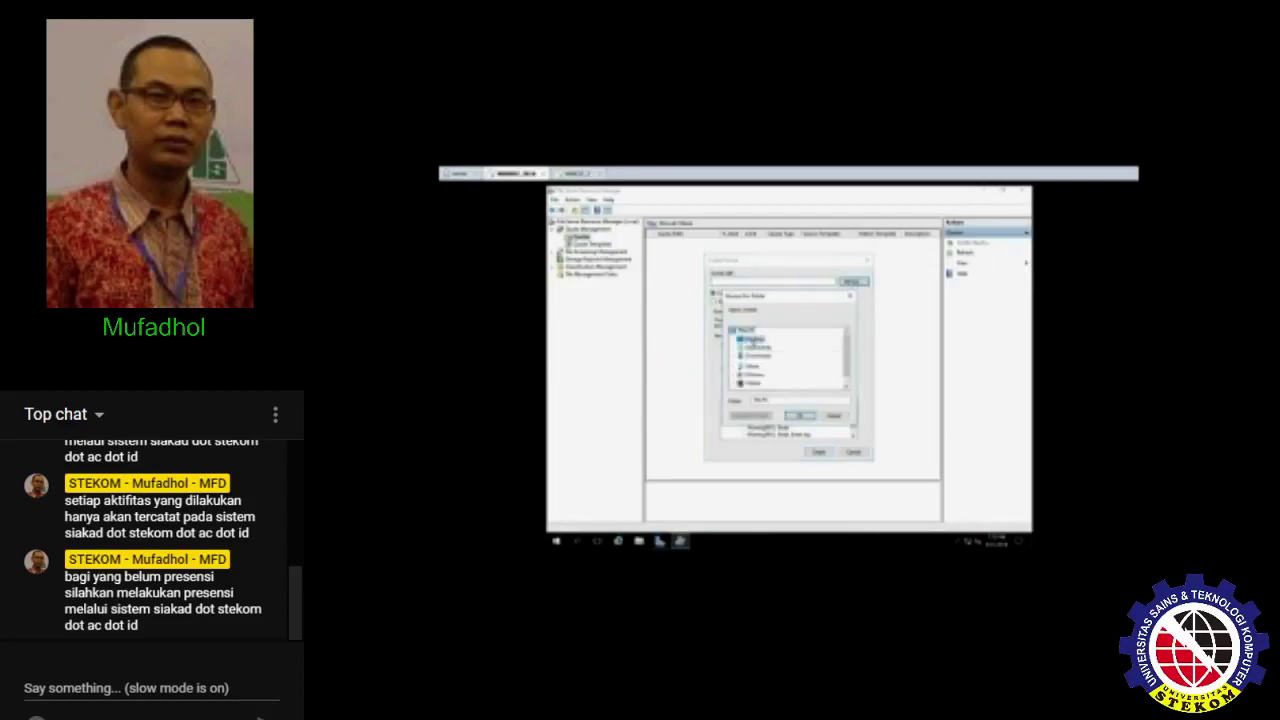
pyautogui.click(752, 416)
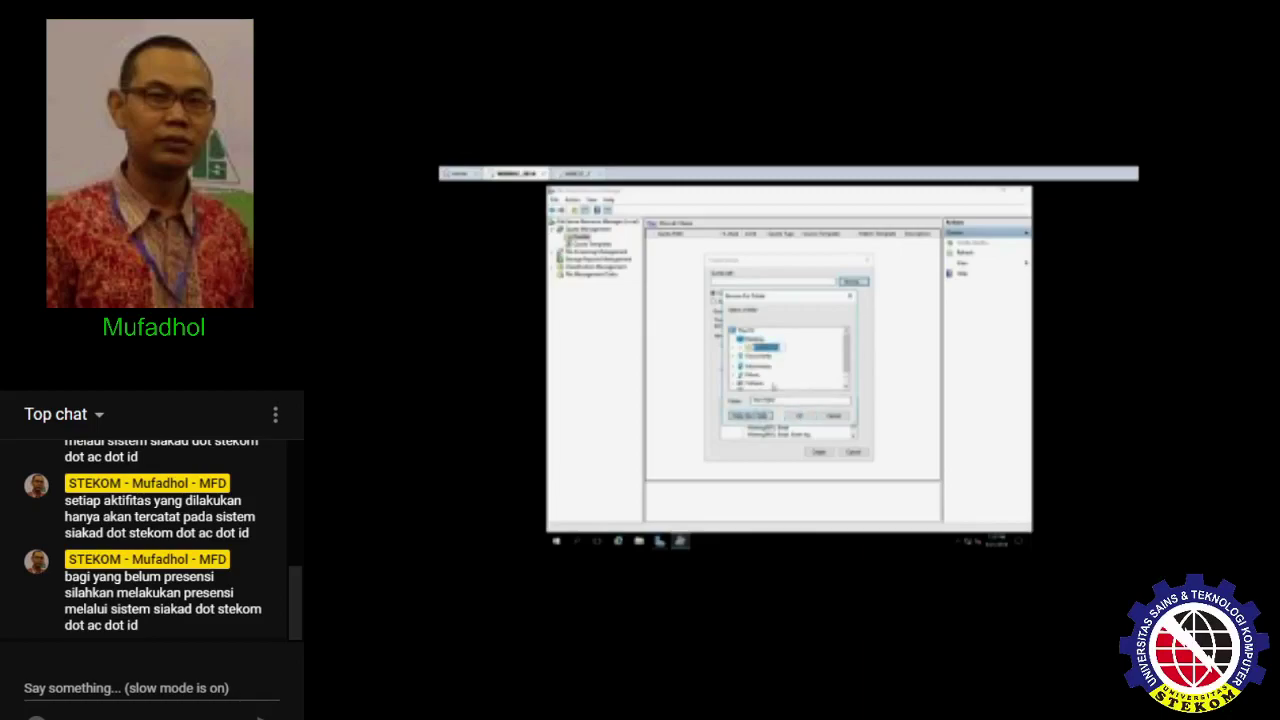
pyautogui.write('data baru')
pyautogui.click(796, 416)
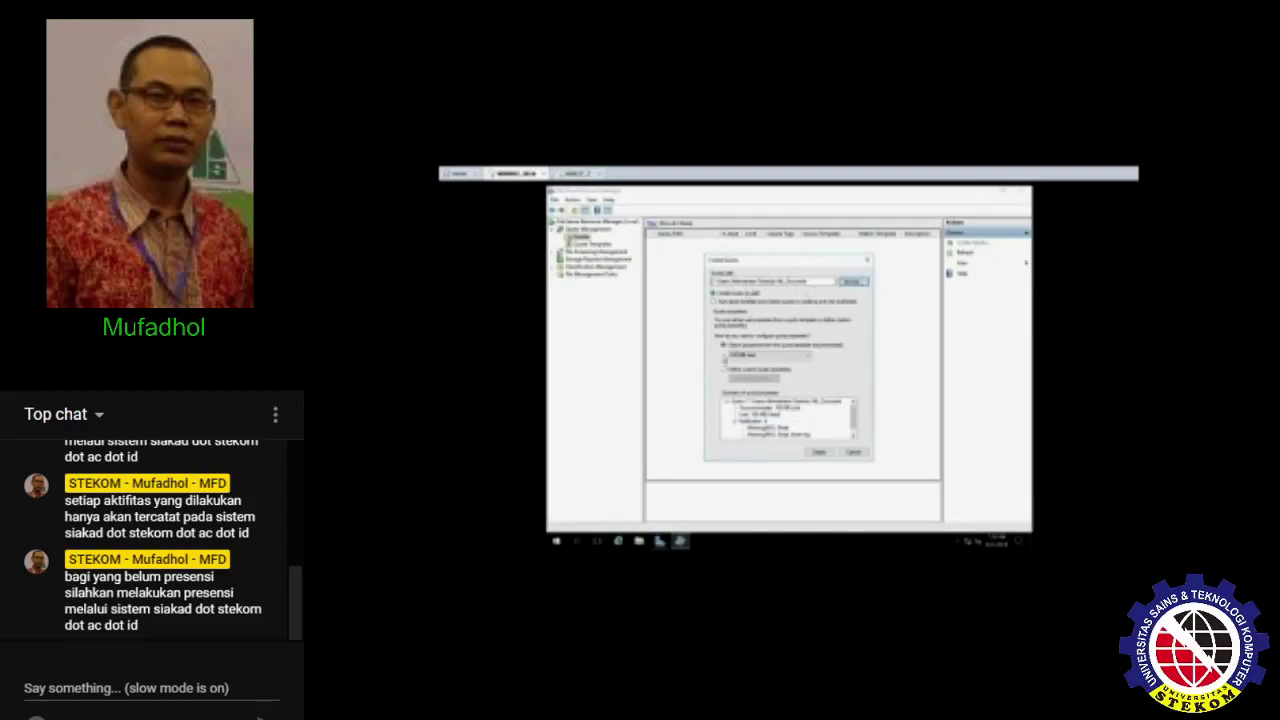
# - Base the quota on the chosen template, create it, and minimize windows to the desktop
pyautogui.click(760, 355)
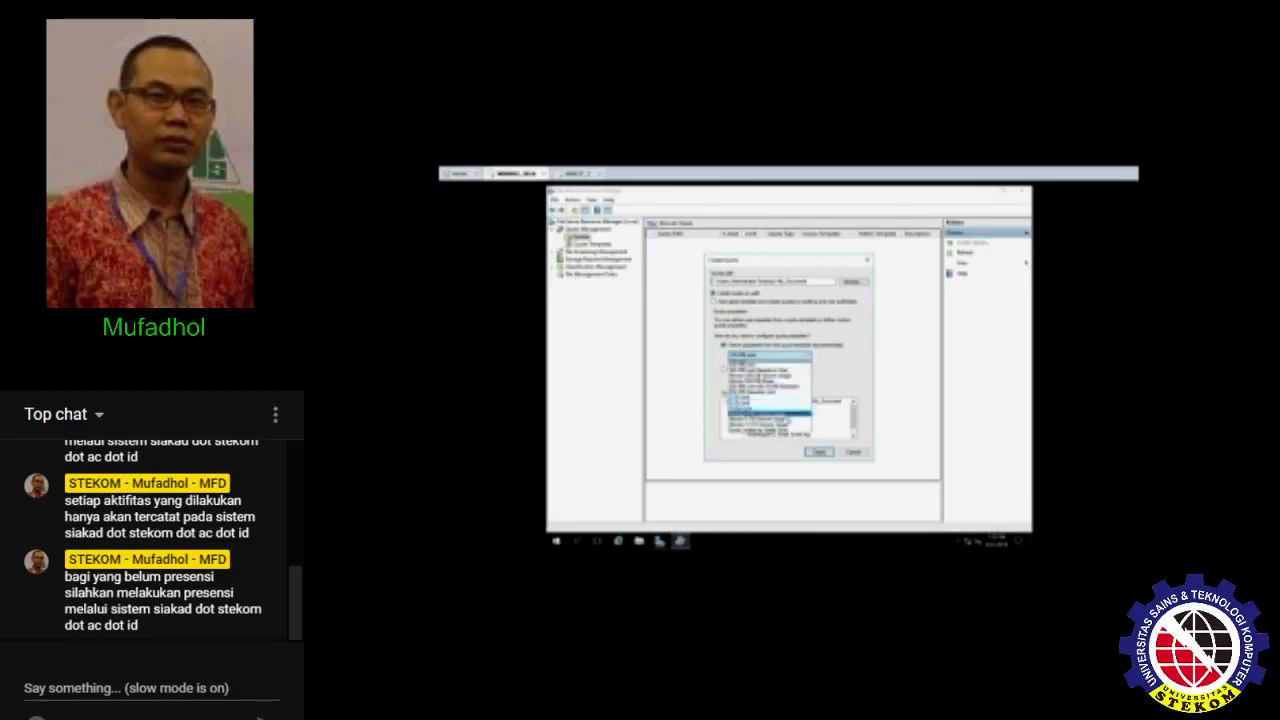
pyautogui.click(768, 428)
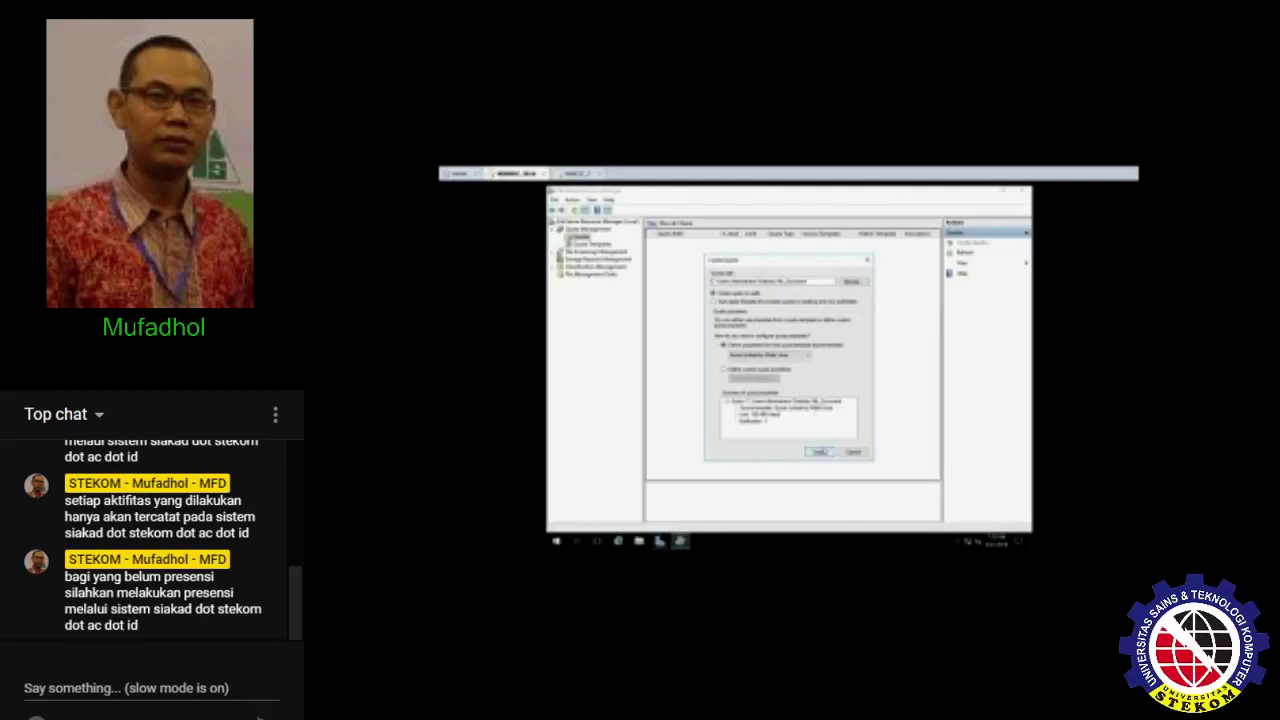
pyautogui.click(820, 454)
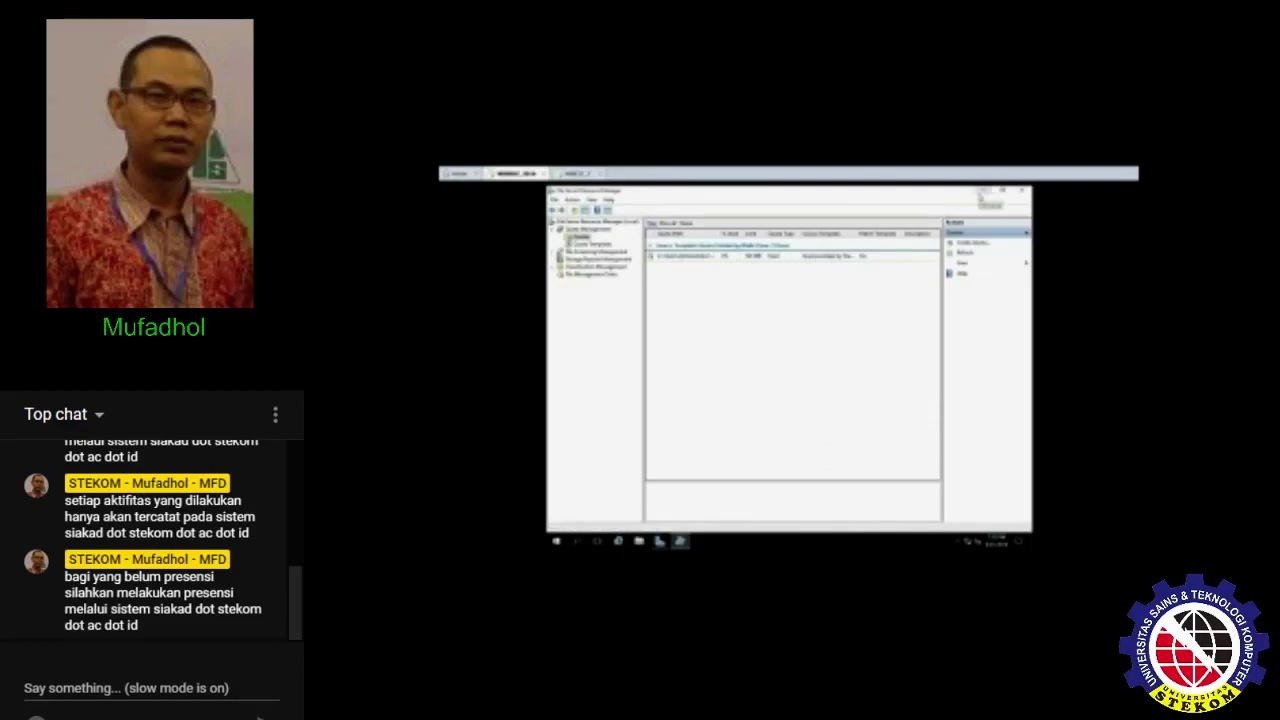
pyautogui.click(981, 192)
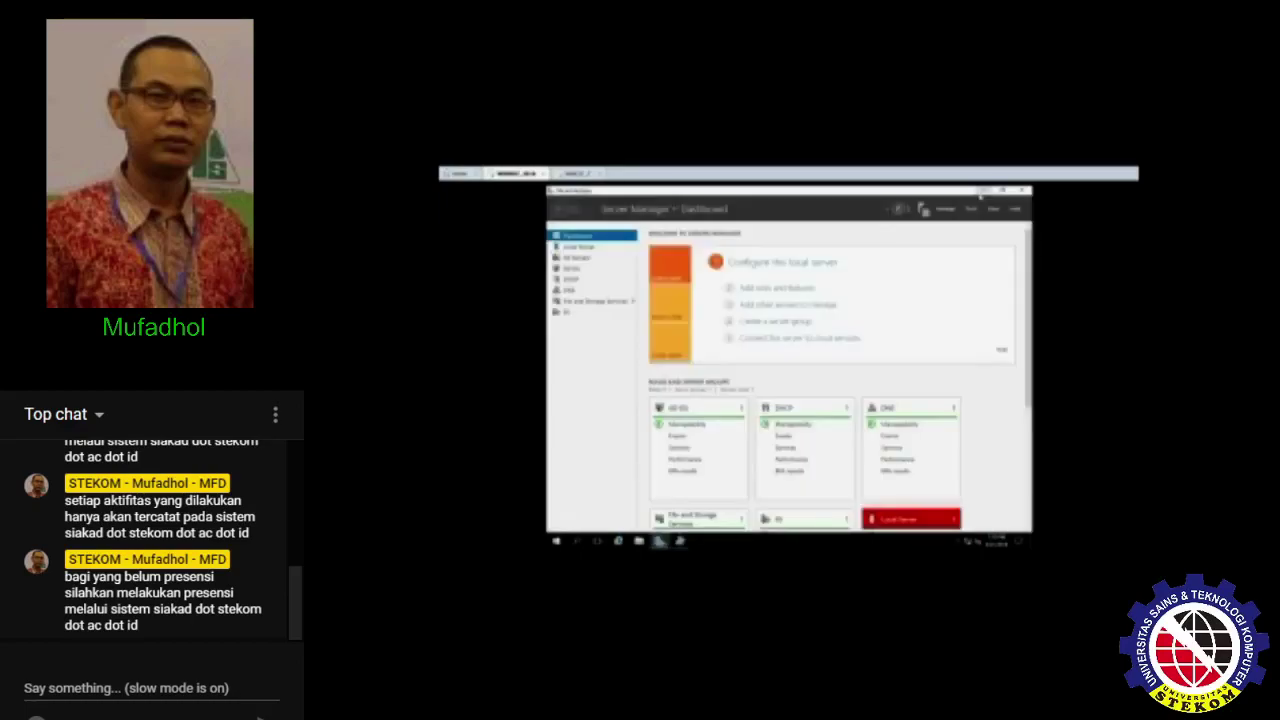
pyautogui.click(980, 190)
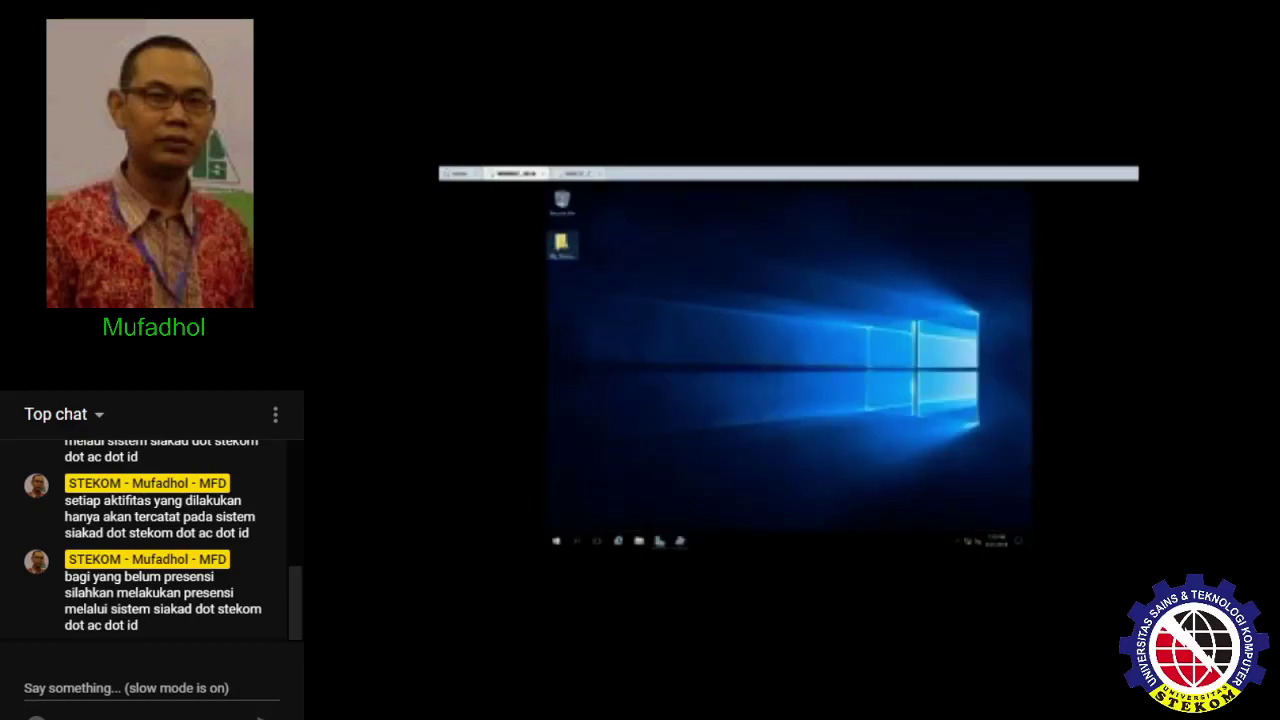
# - Open the My_Documents folder from the desktop
pyautogui.doubleClick(563, 246)
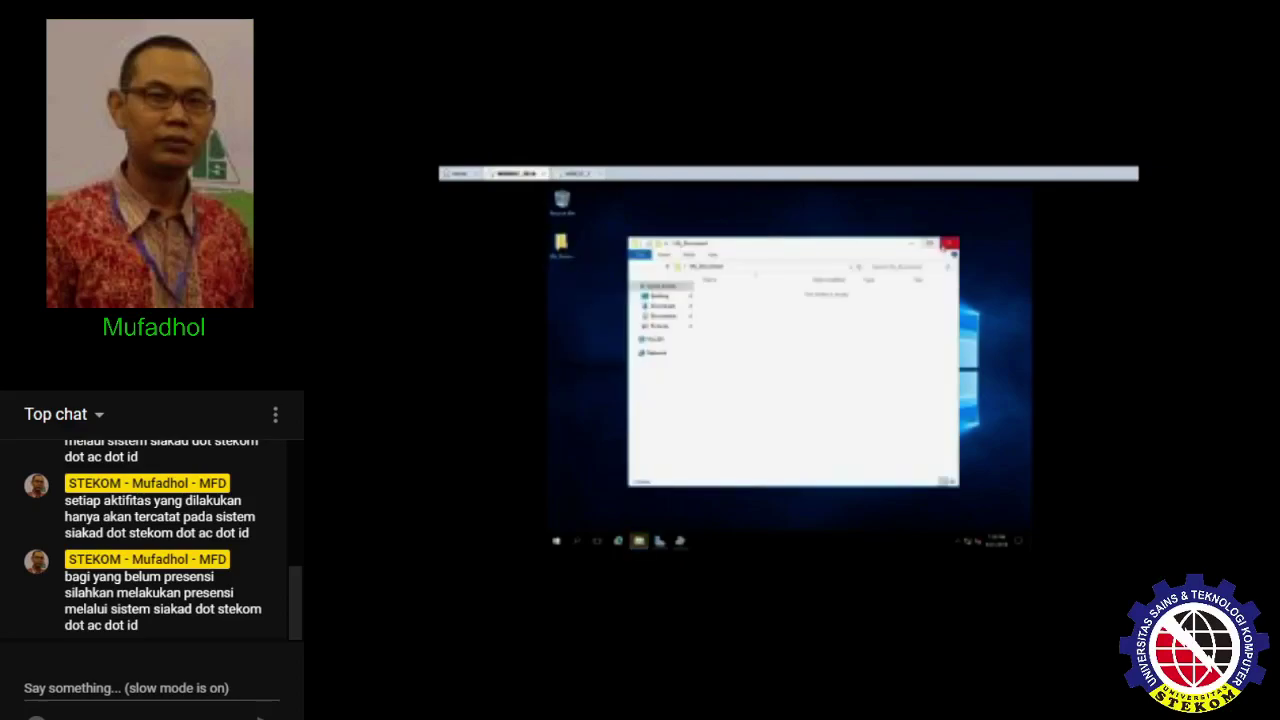
pyautogui.click(948, 243)
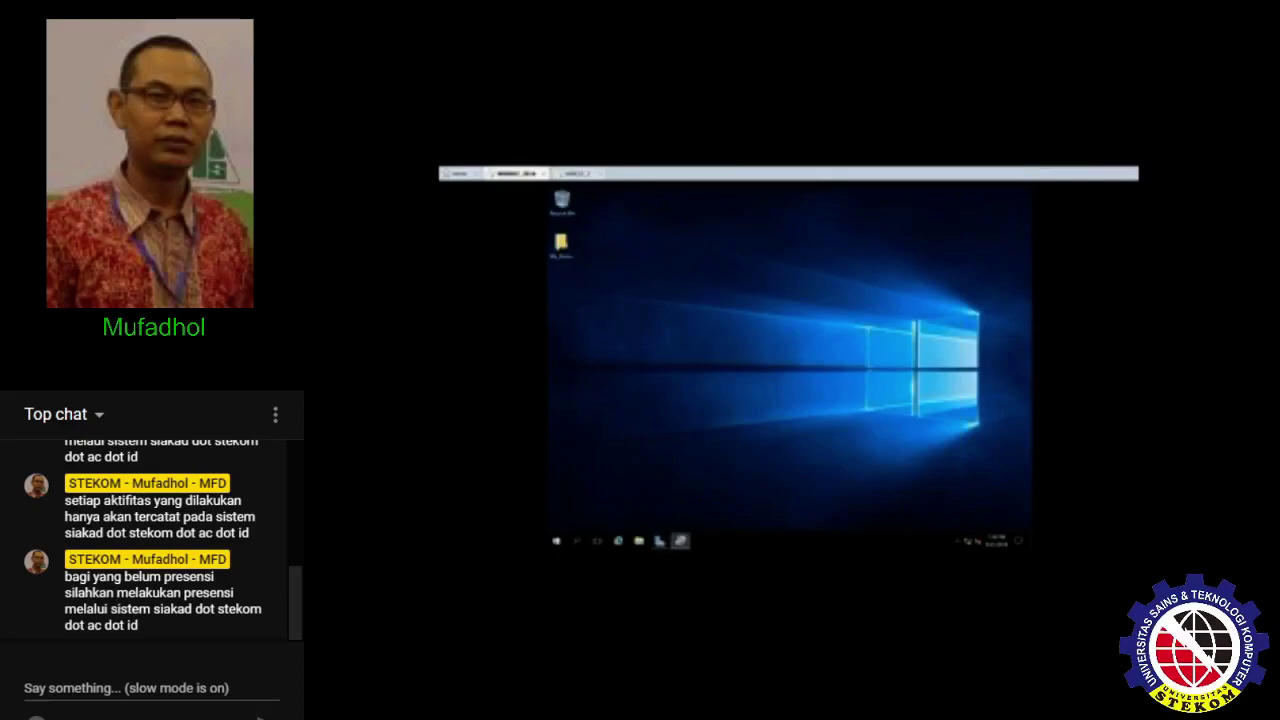
pyautogui.click(680, 541)
pyautogui.click(680, 541)
pyautogui.doubleClick(561, 243)
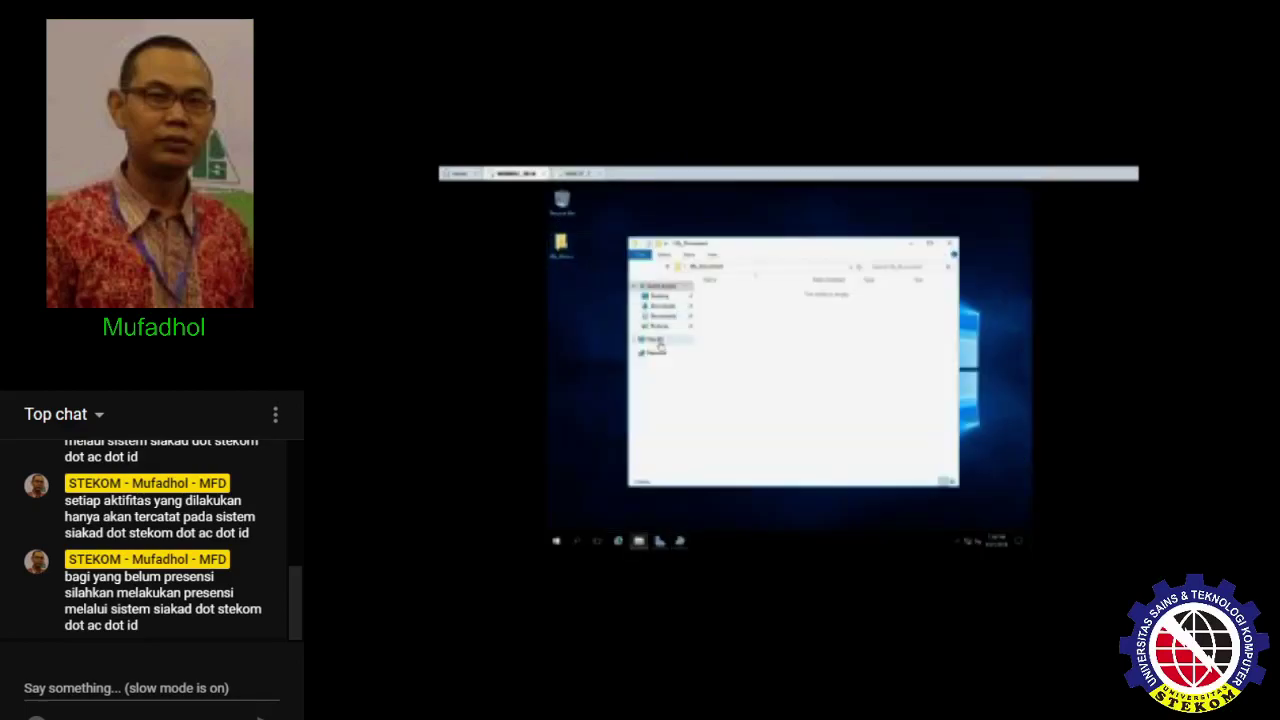
# - Copy explorer.exe from C:\Windows into My_Documents, then restore File Server Resource Manager
pyautogui.click(656, 340)
pyautogui.doubleClick(766, 386)
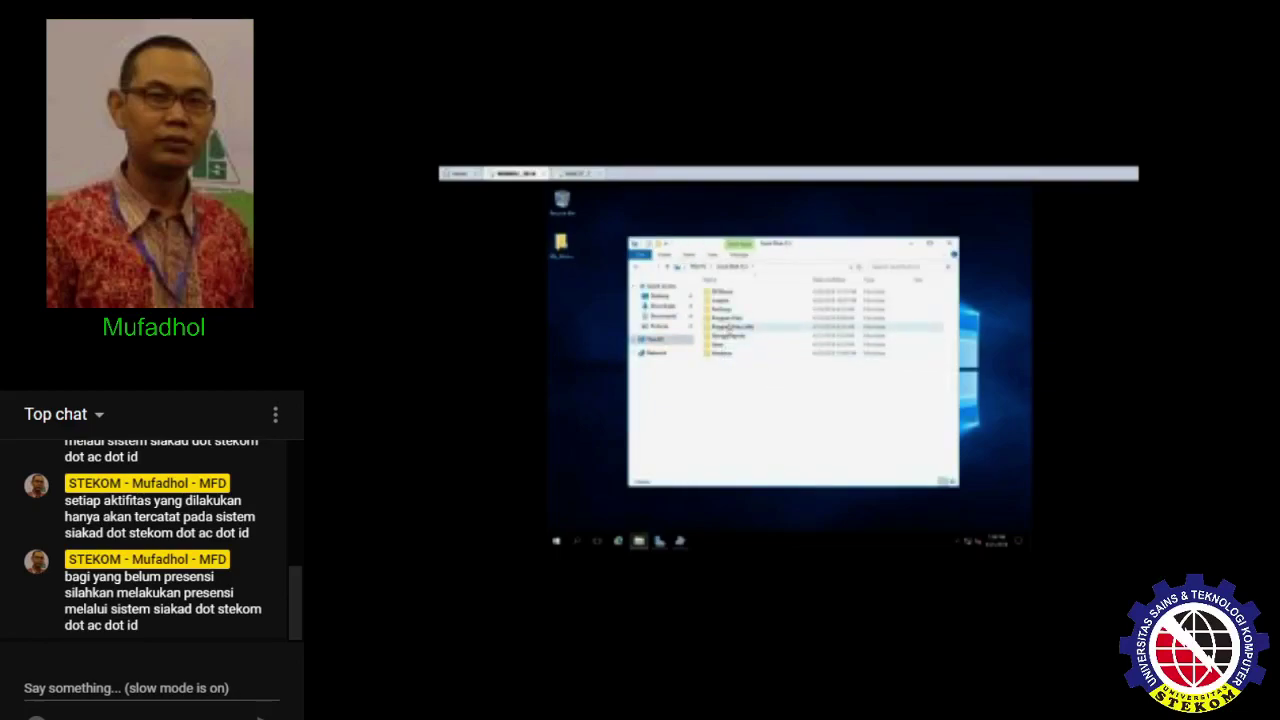
pyautogui.doubleClick(722, 353)
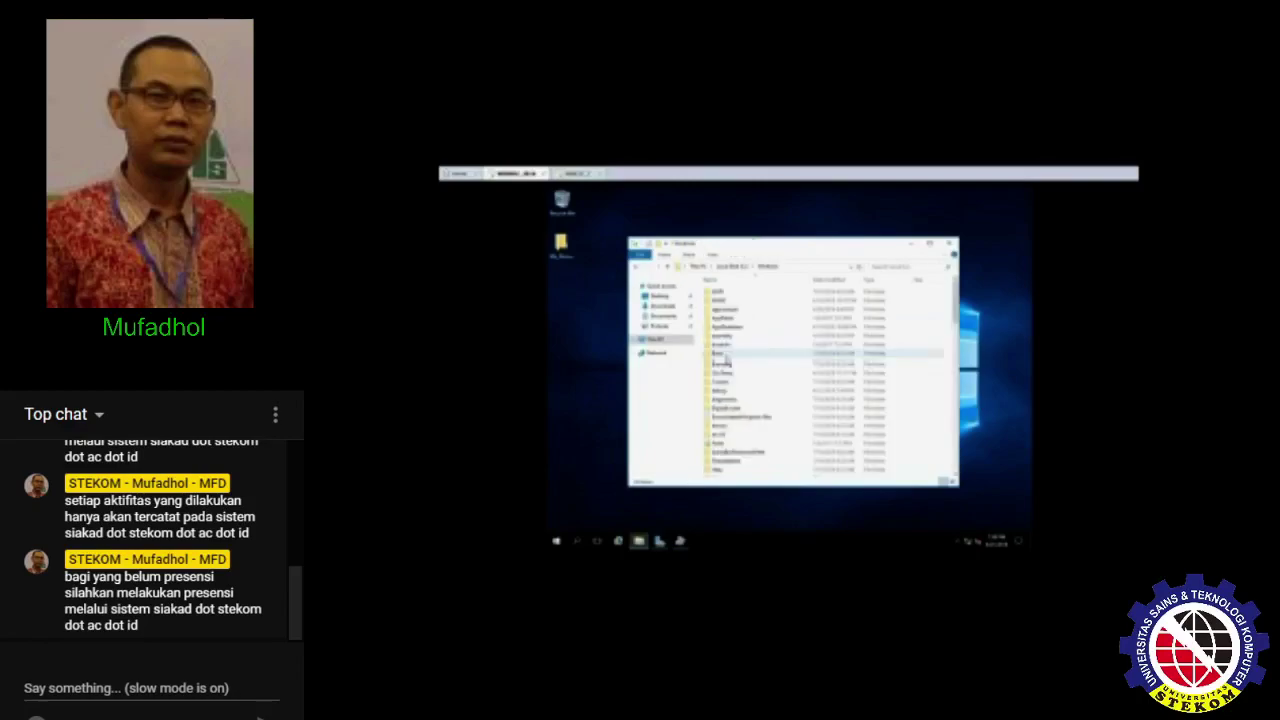
pyautogui.scroll(-15, 726, 360)
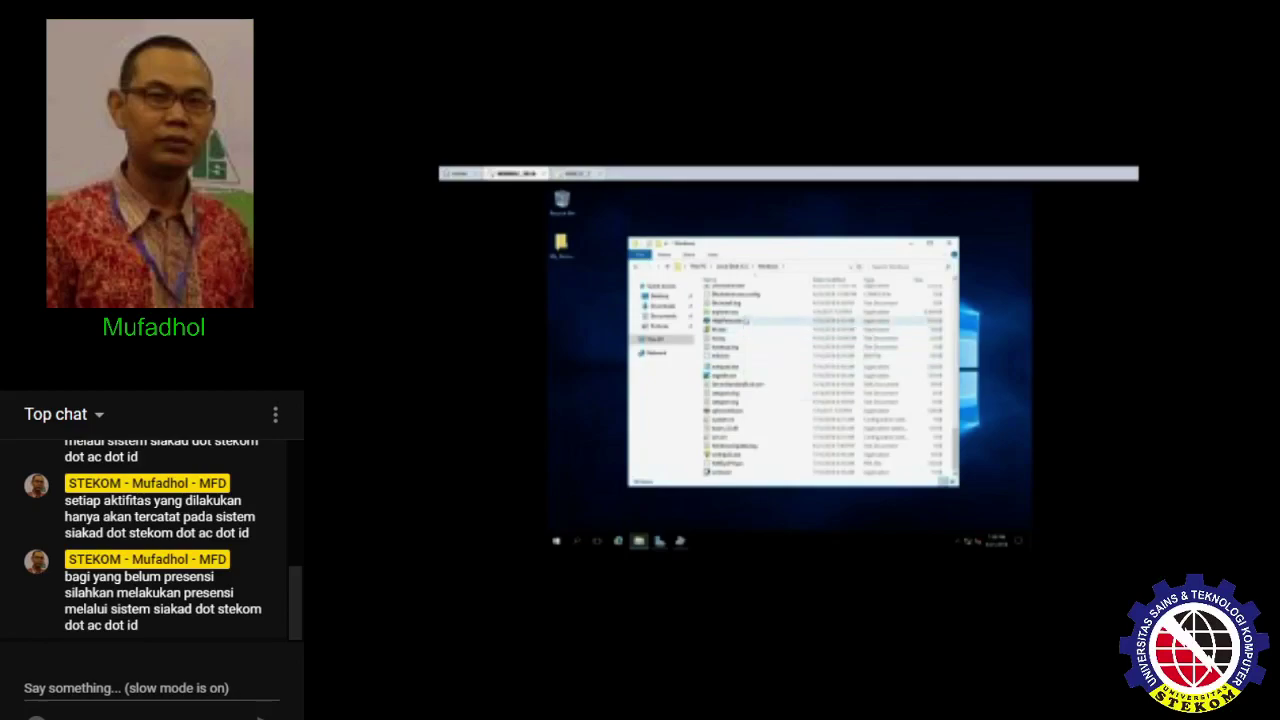
pyautogui.click(745, 312)
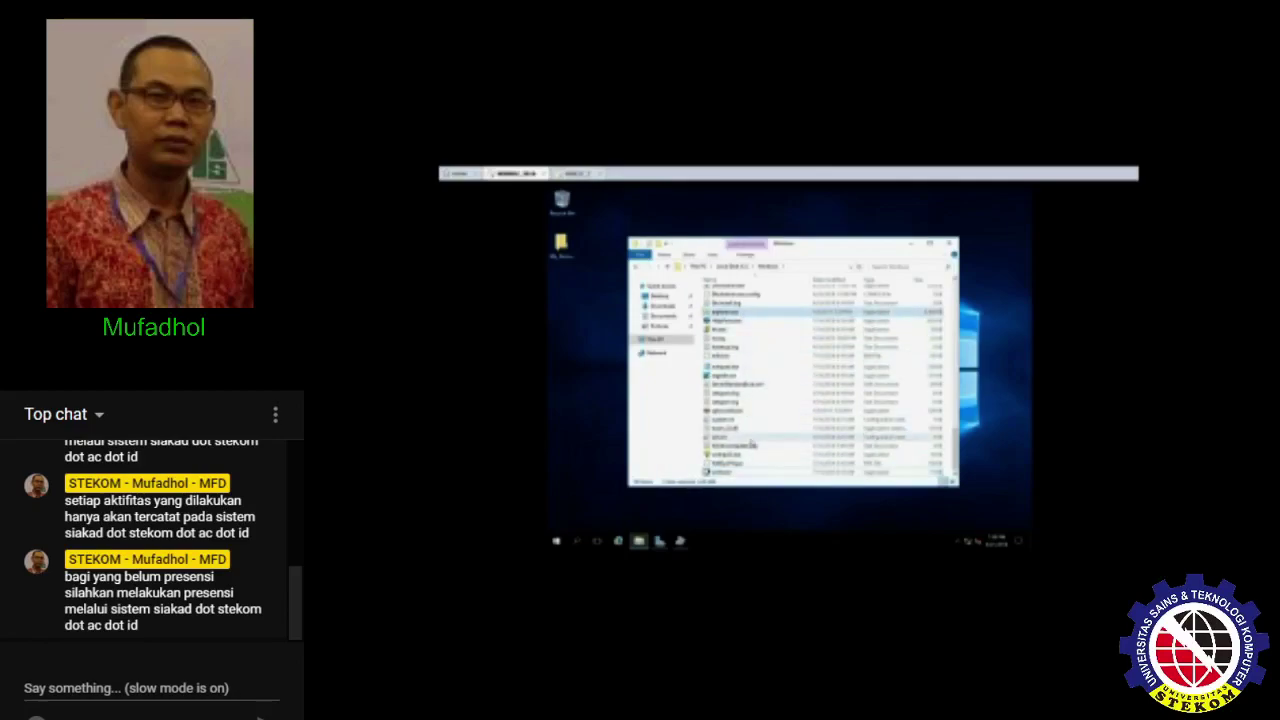
pyautogui.scroll(5, 751, 443)
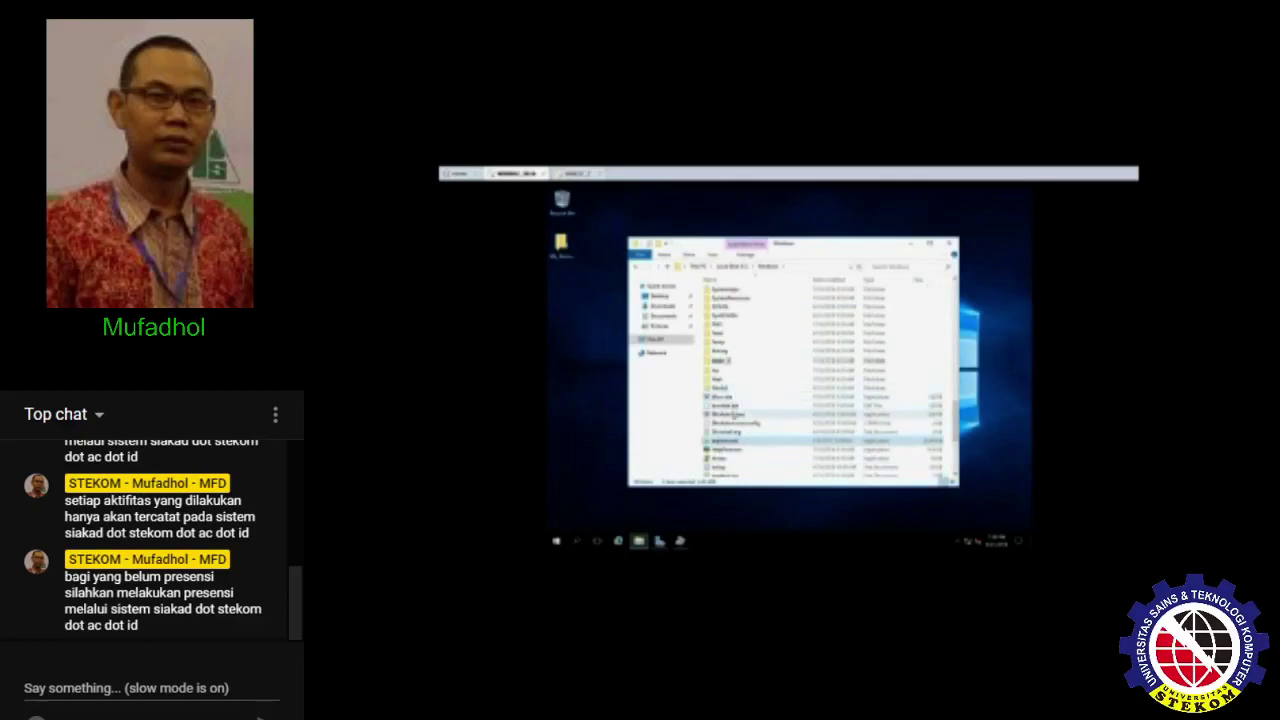
pyautogui.doubleClick(562, 244)
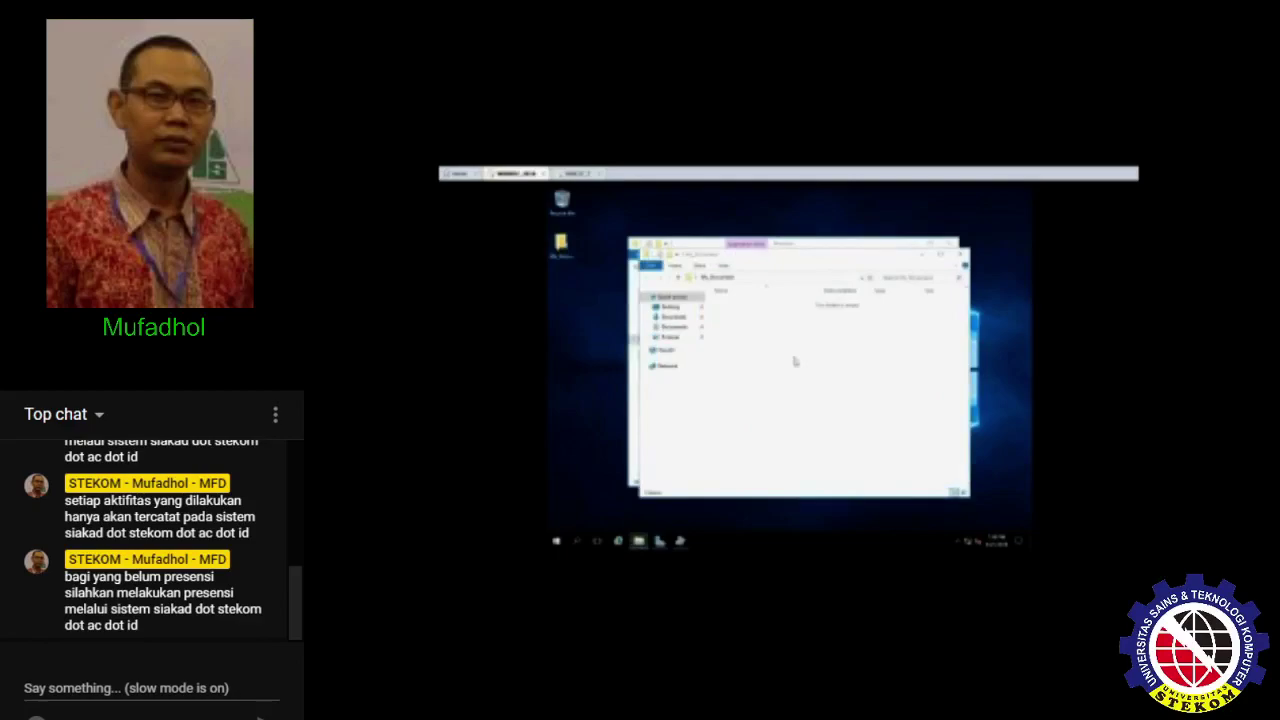
pyautogui.click(958, 254)
pyautogui.click(950, 244)
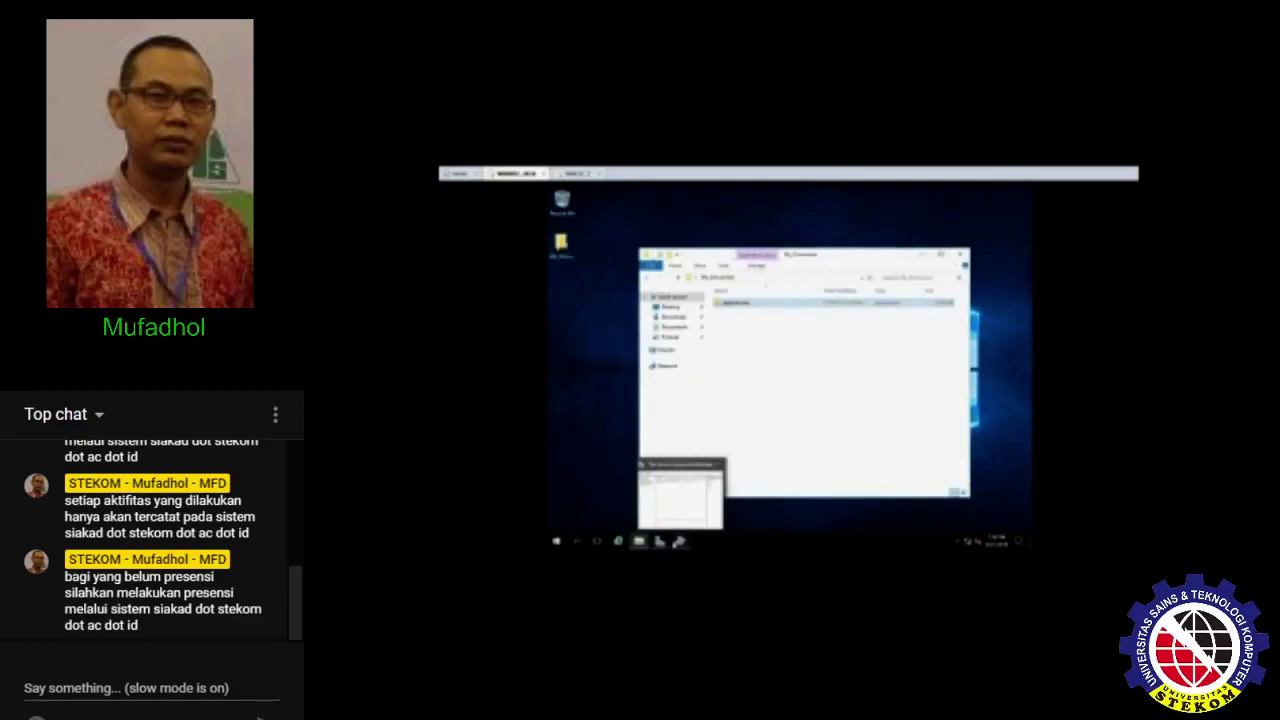
pyautogui.click(679, 541)
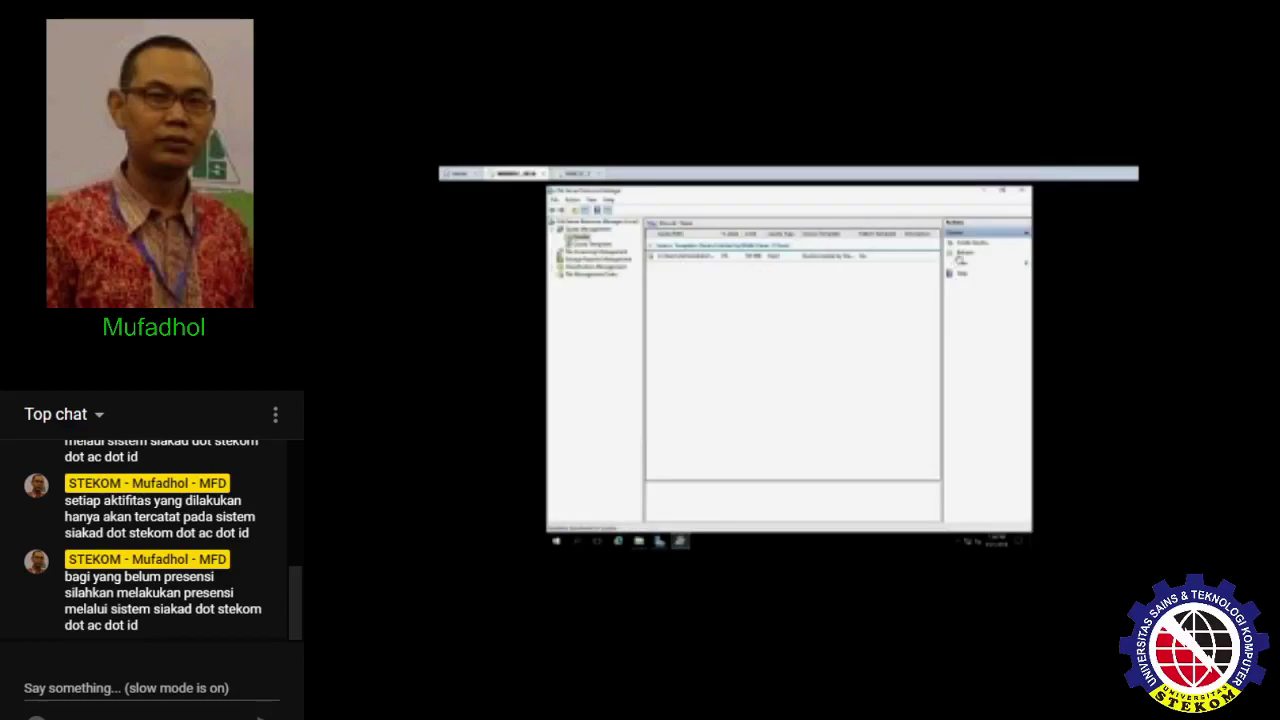
# - Duplicate explorer.exe repeatedly in My_Documents using select-all, copy and paste
pyautogui.click(721, 258)
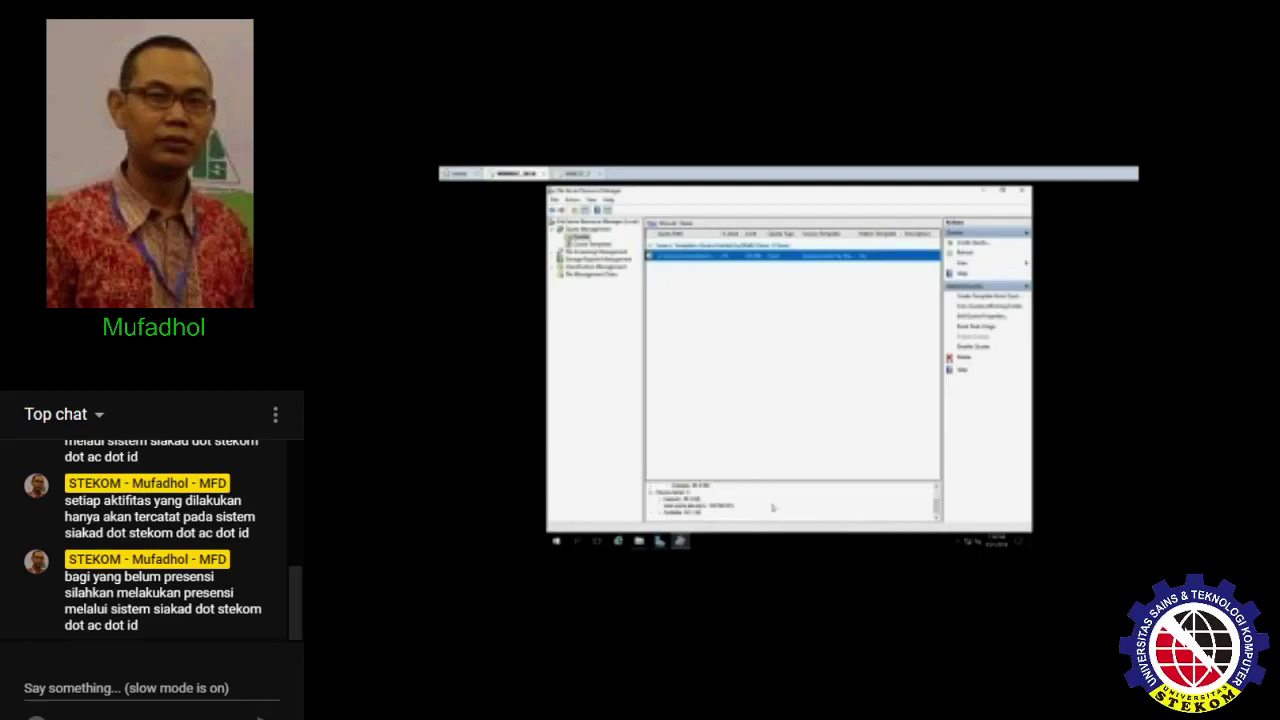
pyautogui.click(639, 541)
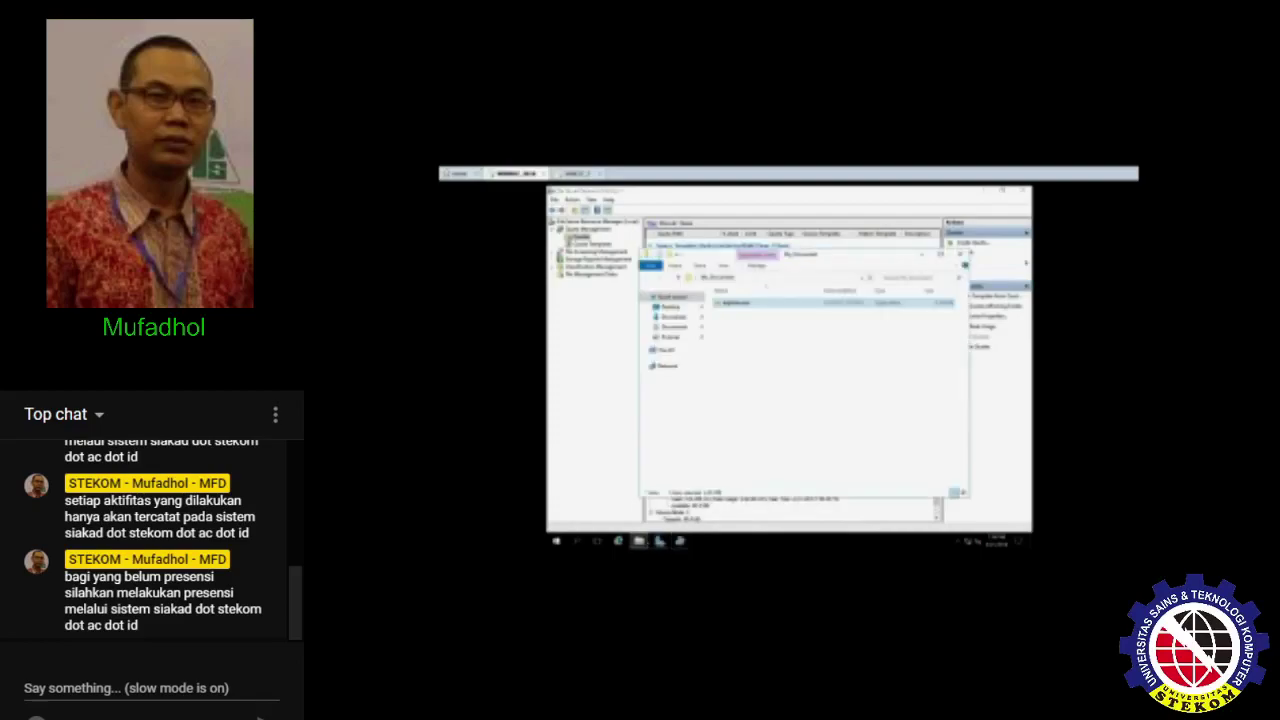
pyautogui.moveTo(735, 302); pyautogui.dragTo(751, 349)
pyautogui.hotkey('ctrl', 'v')
pyautogui.hotkey('ctrl', 'v')
pyautogui.hotkey('ctrl', 'v')
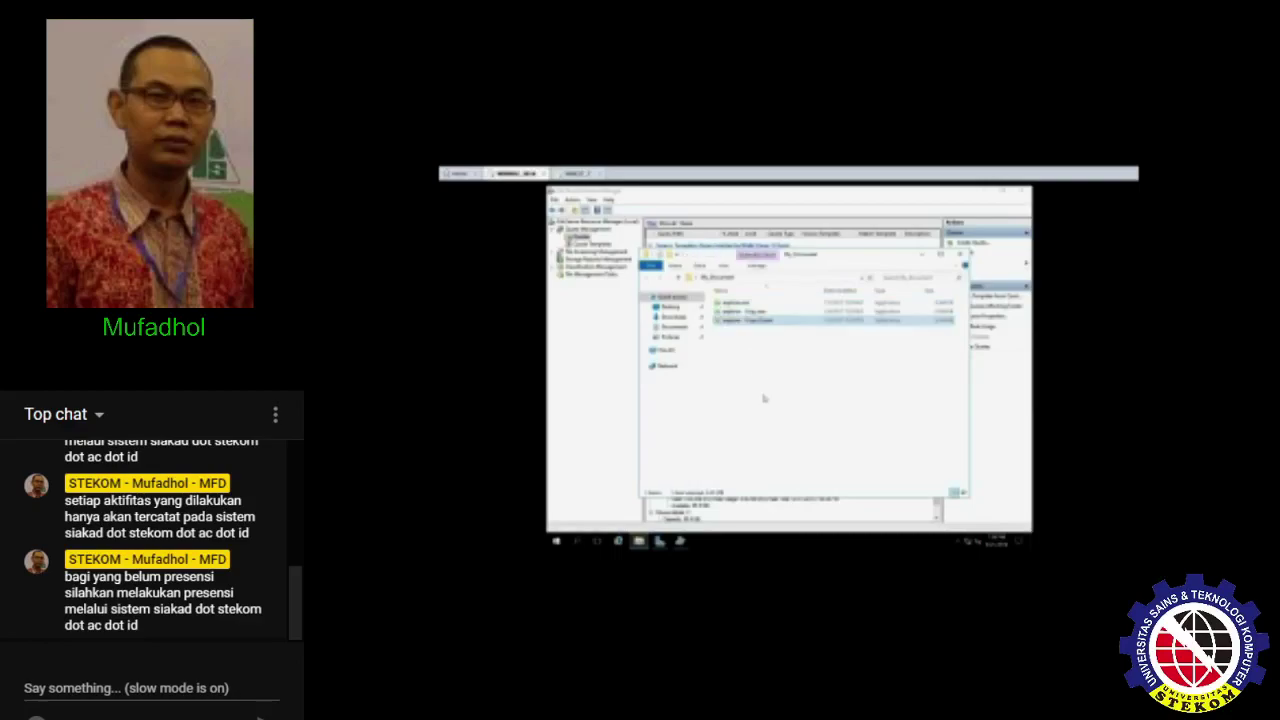
pyautogui.hotkey('ctrl', 'a')
pyautogui.hotkey('ctrl', 'c')
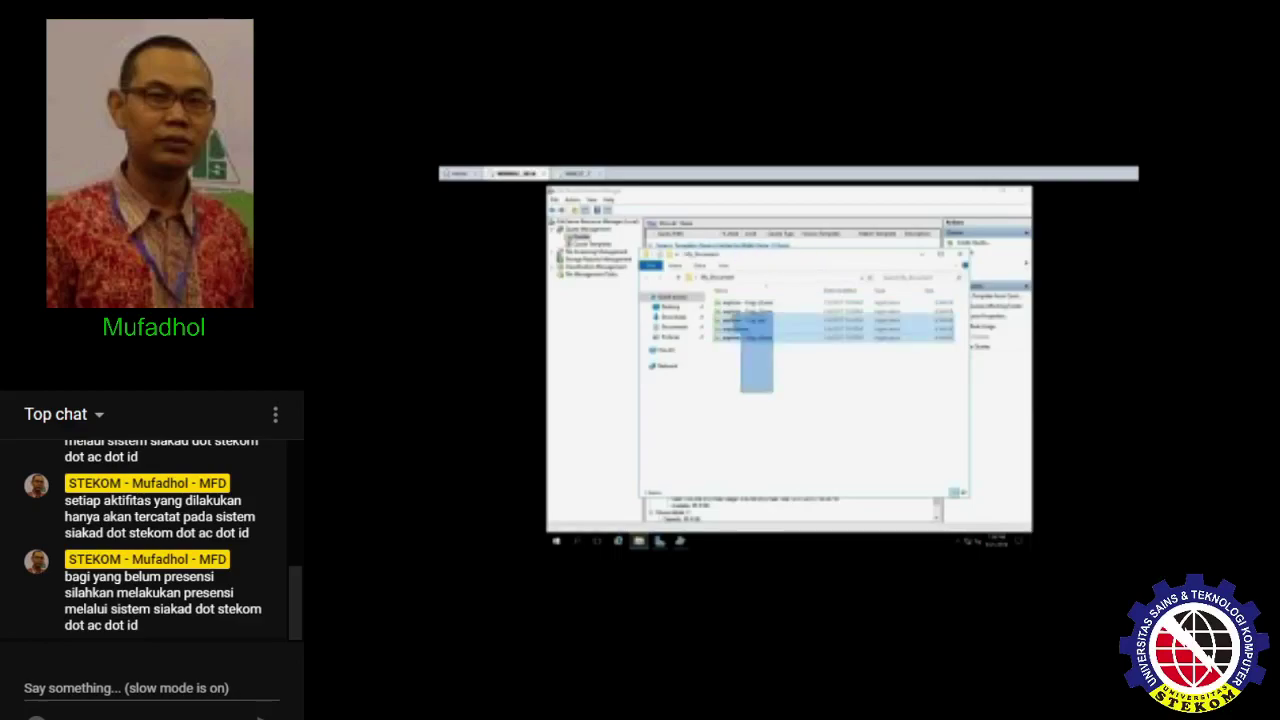
pyautogui.hotkey('ctrl', 'v')
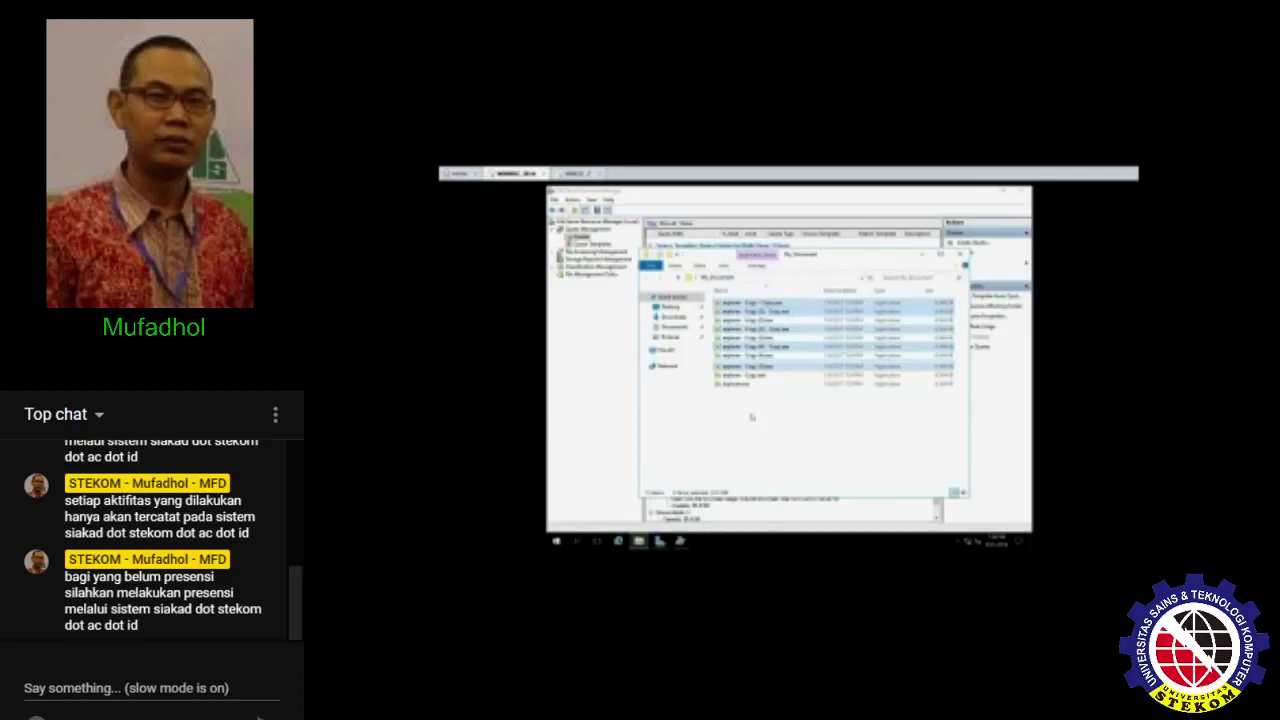
pyautogui.click(752, 420)
pyautogui.hotkey('ctrl', 'a')
pyautogui.click(772, 427)
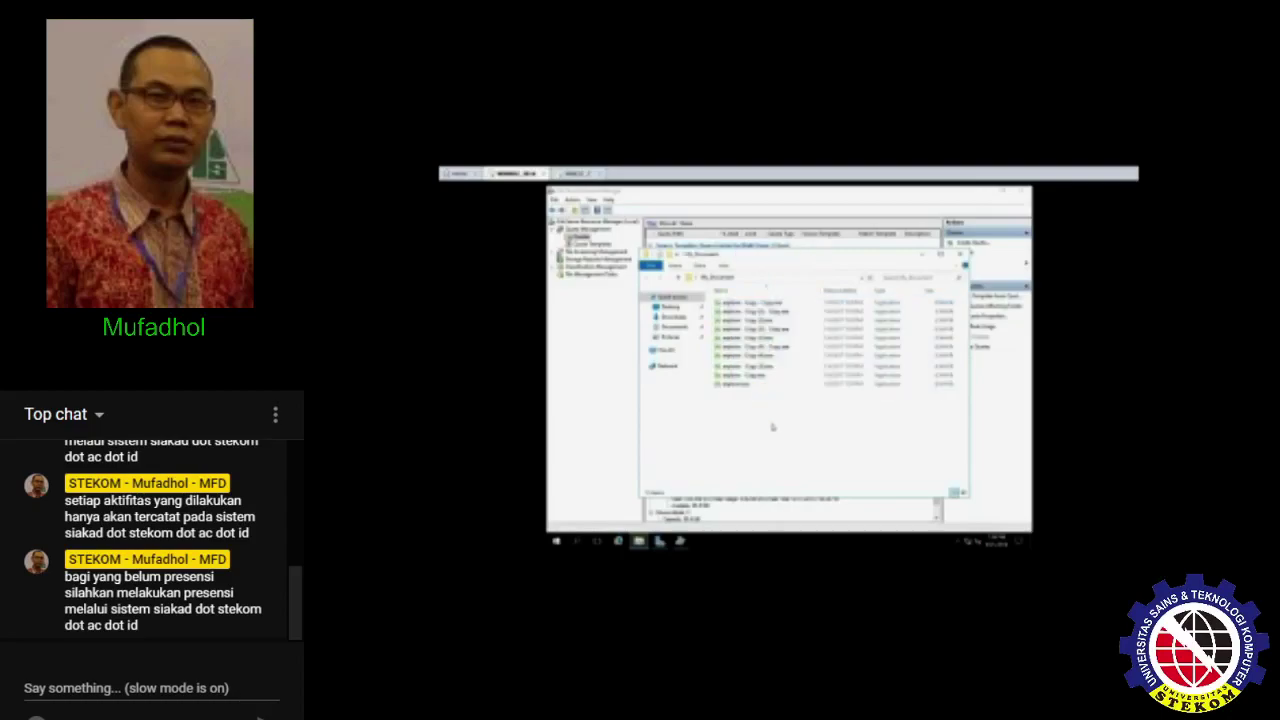
pyautogui.hotkey('ctrl', 'v')
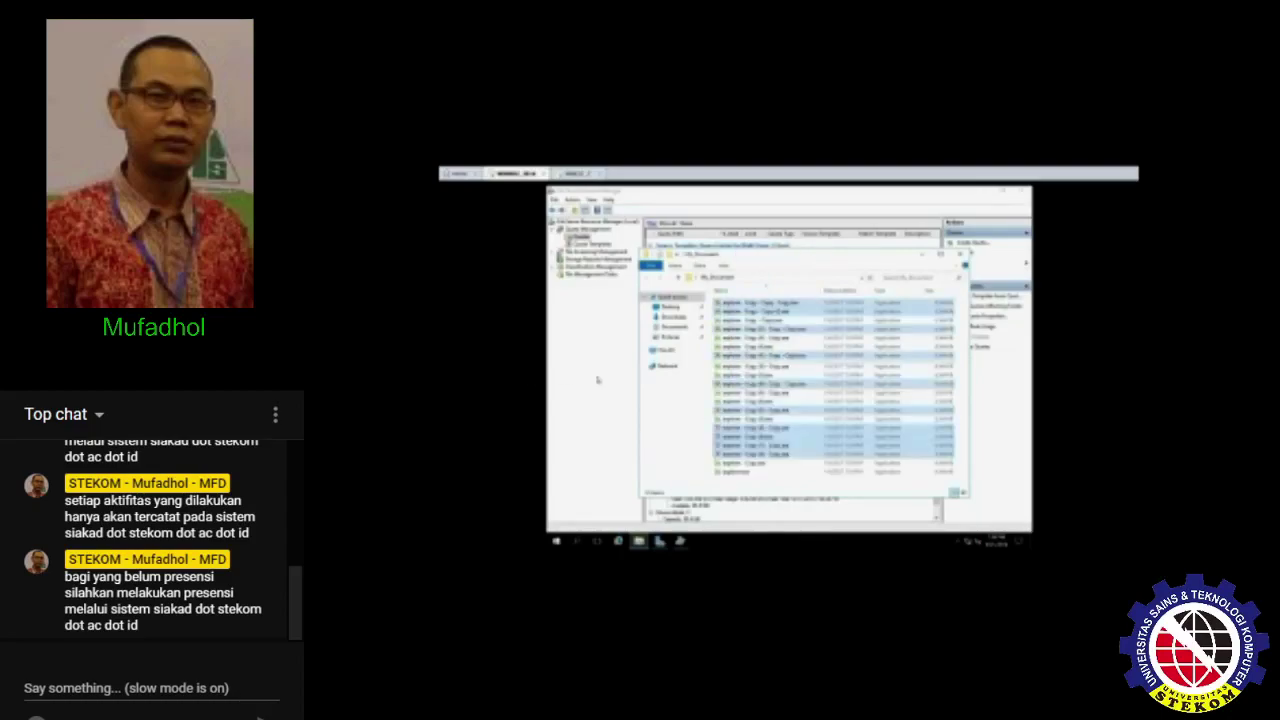
# - Check the quota usage in FSRM, then paste more copies until space runs out
pyautogui.click(602, 360)
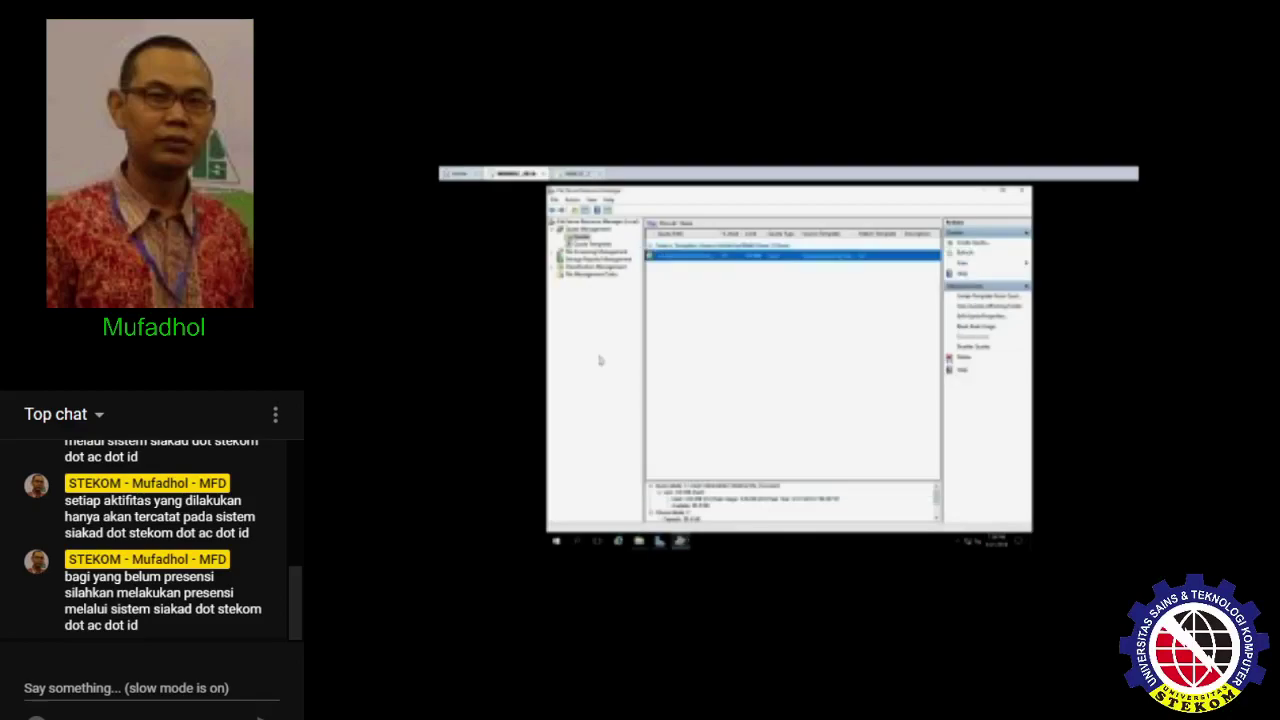
pyautogui.click(769, 264)
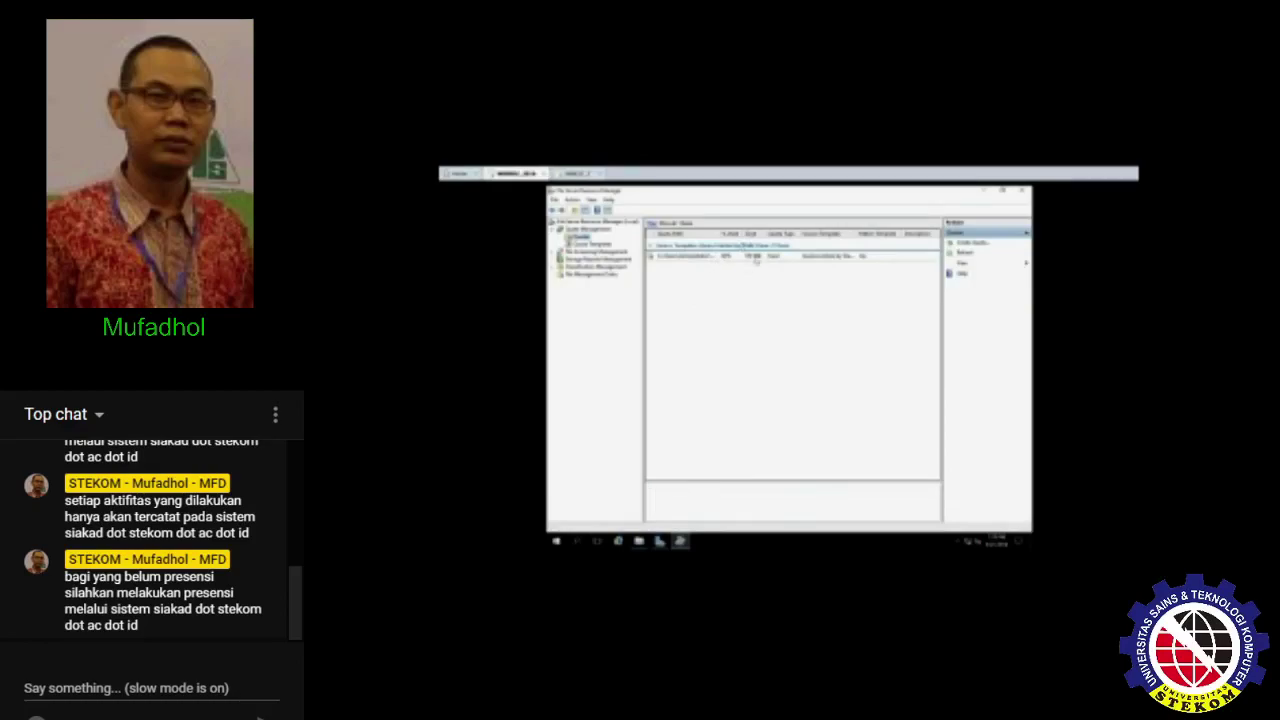
pyautogui.click(755, 258)
pyautogui.click(723, 291)
pyautogui.click(638, 541)
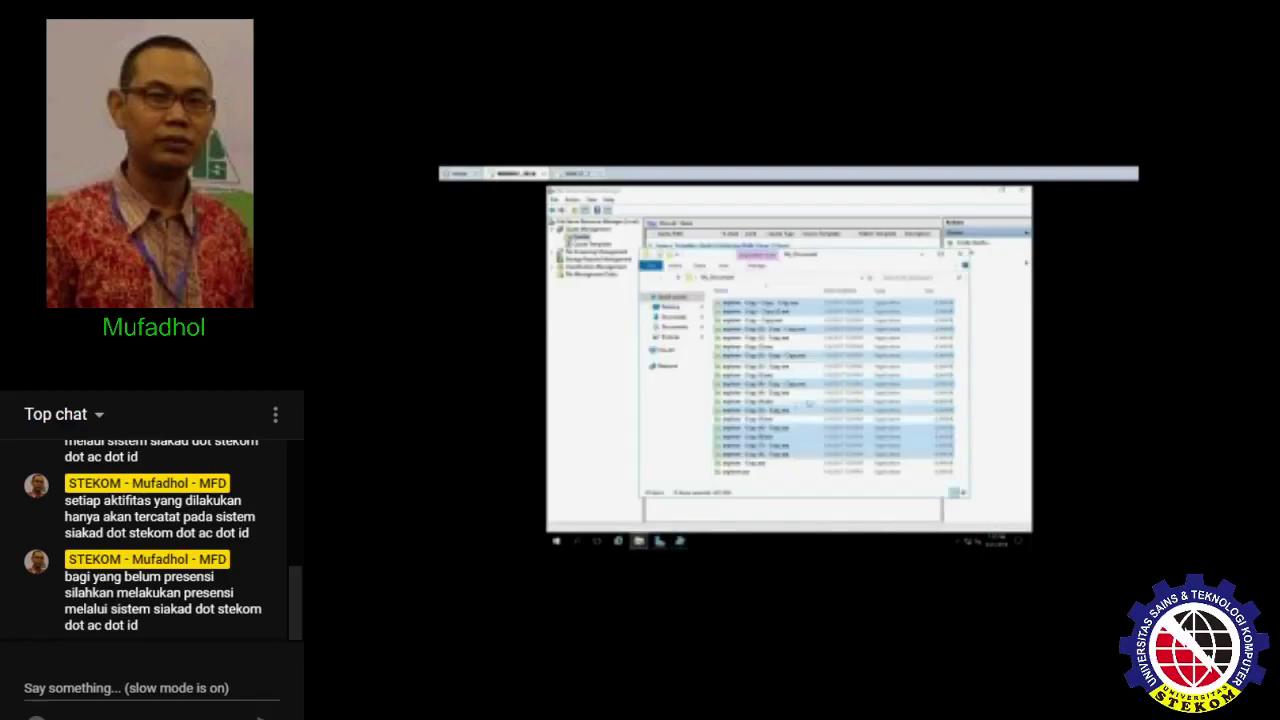
pyautogui.click(965, 384)
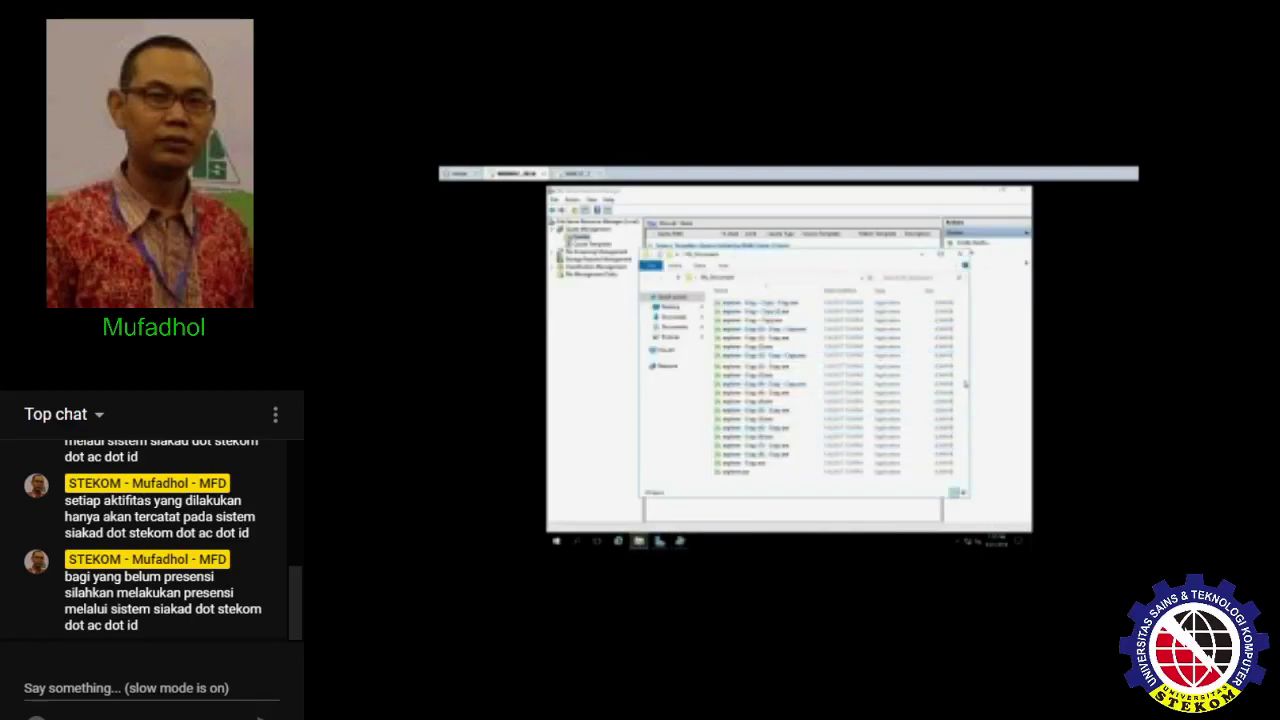
pyautogui.hotkey('ctrl', 'v')
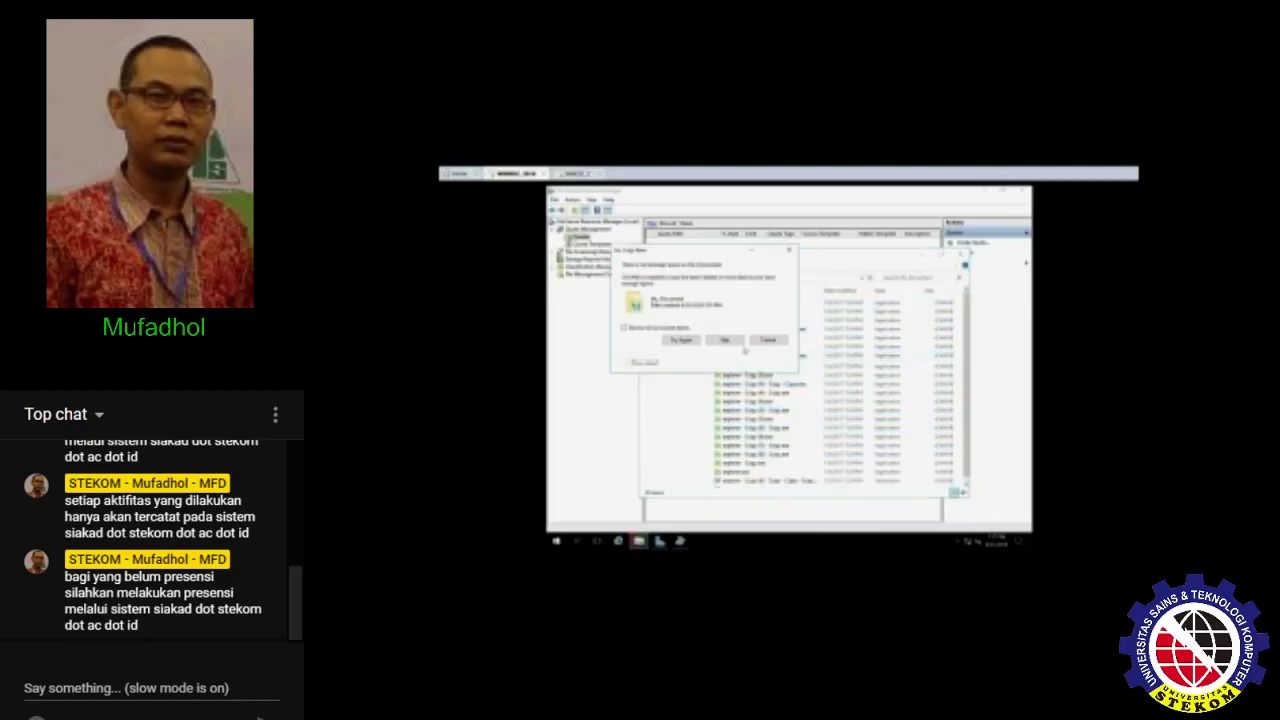
# - Cancel the out-of-space copy, retry pasting once more, and cancel the blocked copy again
pyautogui.click(683, 339)
pyautogui.click(764, 341)
pyautogui.click(579, 344)
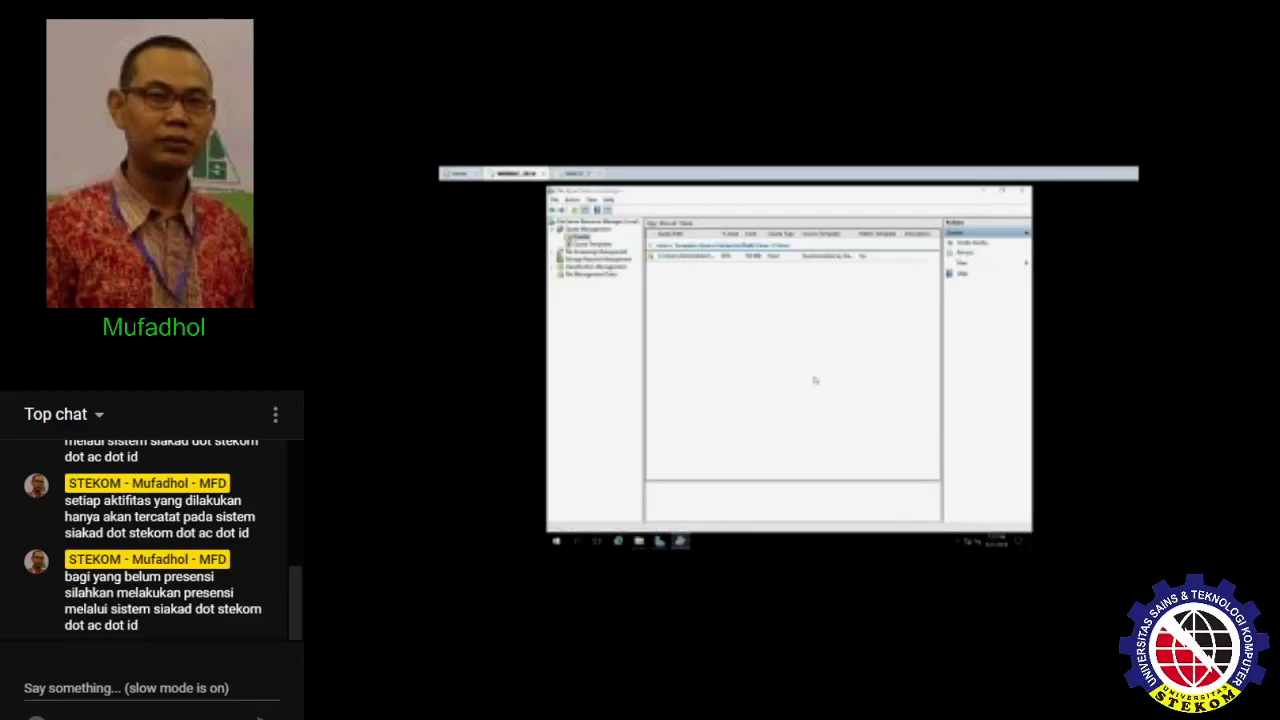
pyautogui.click(639, 541)
pyautogui.click(785, 359)
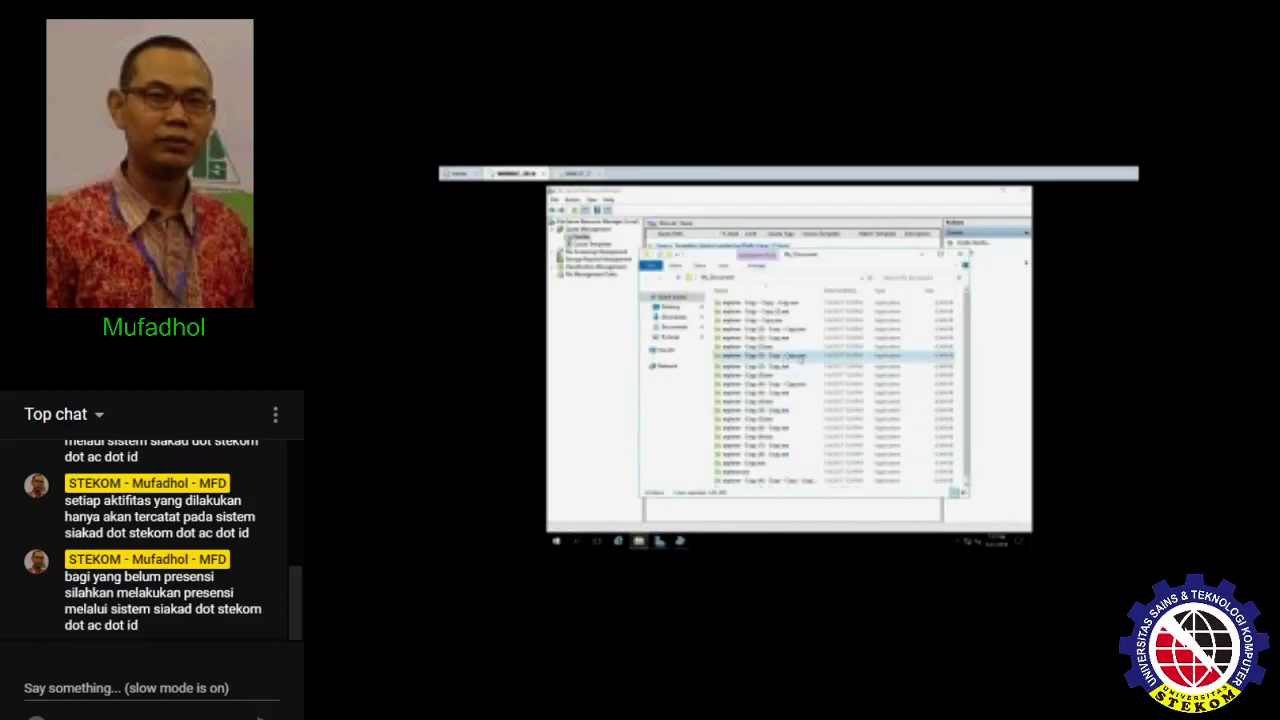
pyautogui.keyDown('shift'); pyautogui.click(790, 366); pyautogui.keyUp('shift')
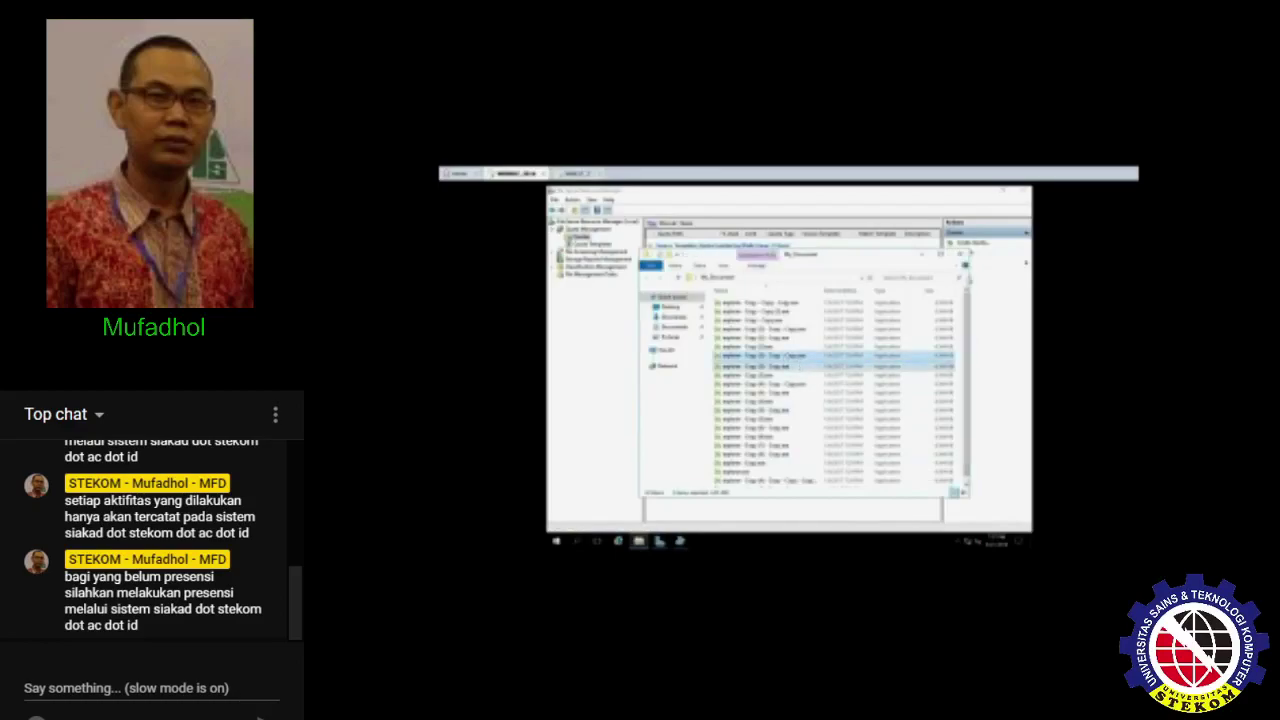
pyautogui.moveTo(968, 352); pyautogui.dragTo(1012, 352)
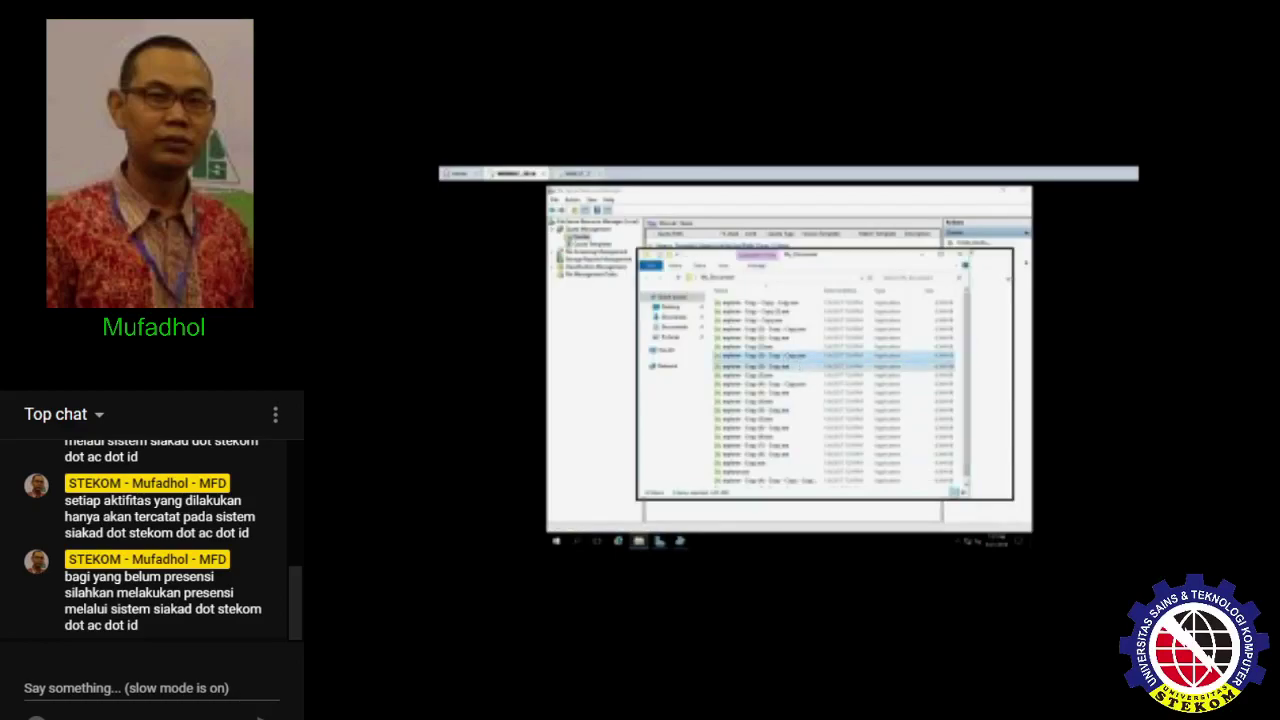
pyautogui.click(981, 352)
pyautogui.hotkey('ctrl', 'v')
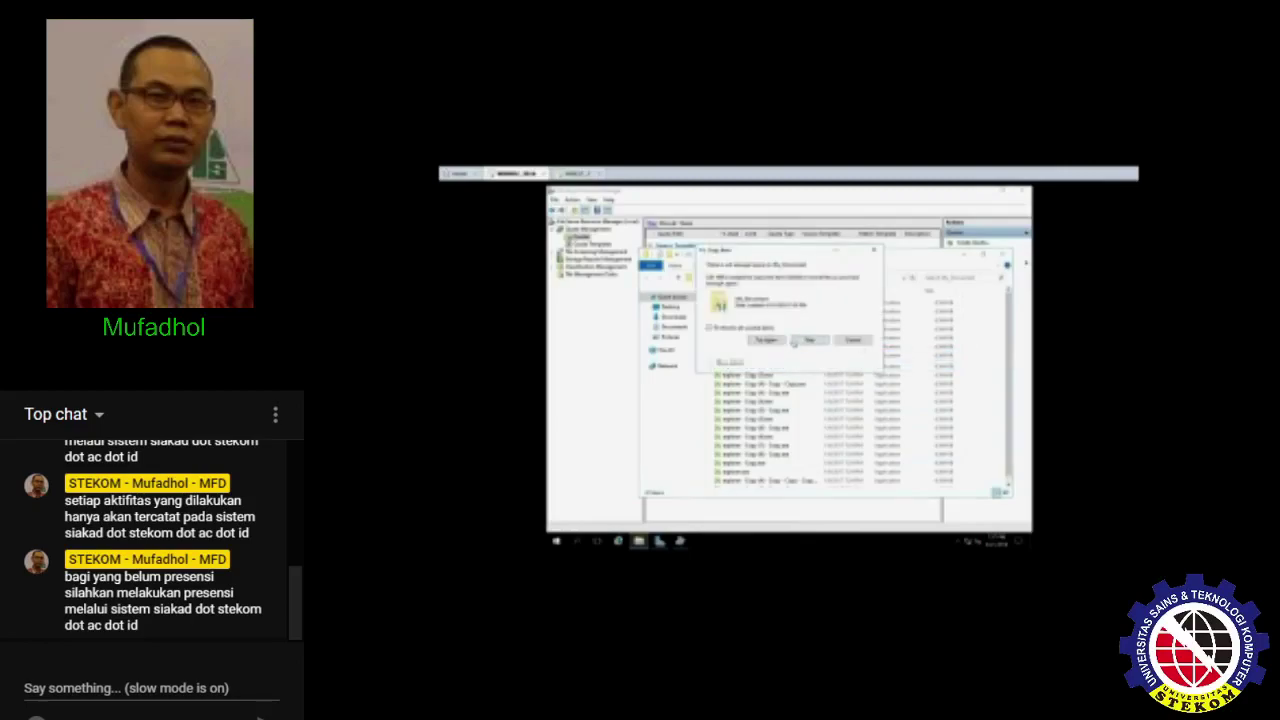
pyautogui.click(853, 340)
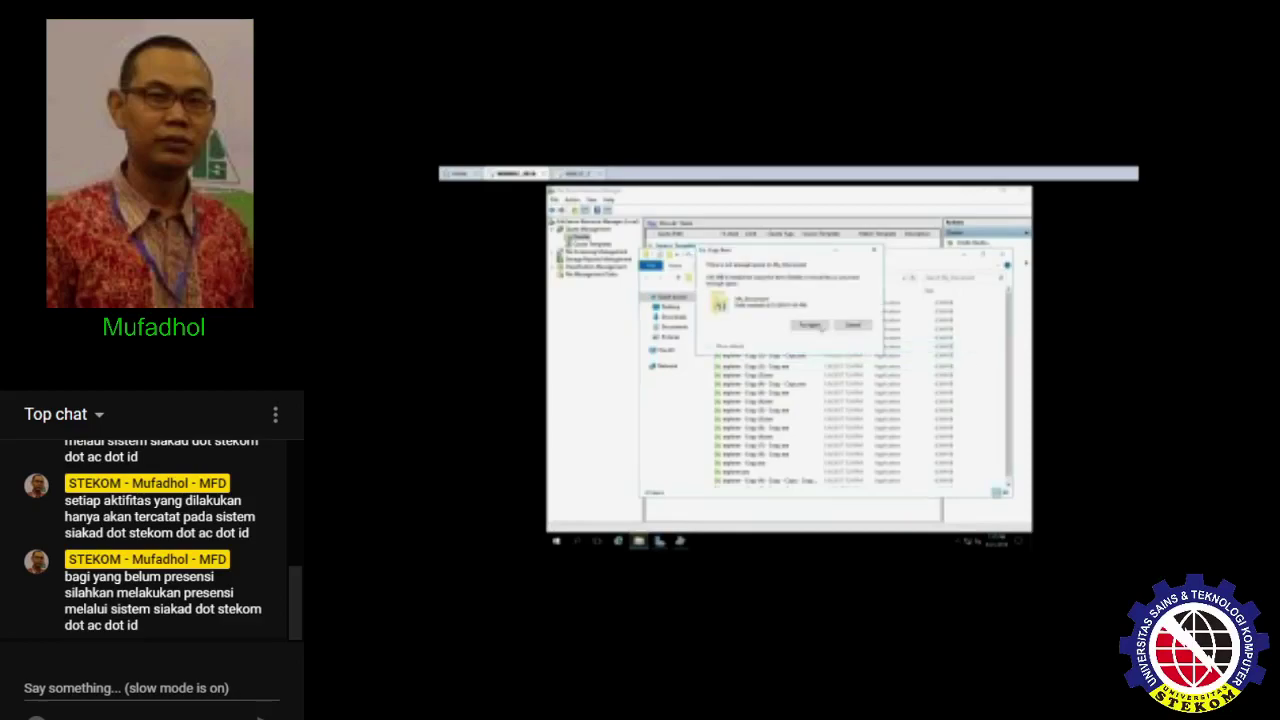
pyautogui.click(813, 327)
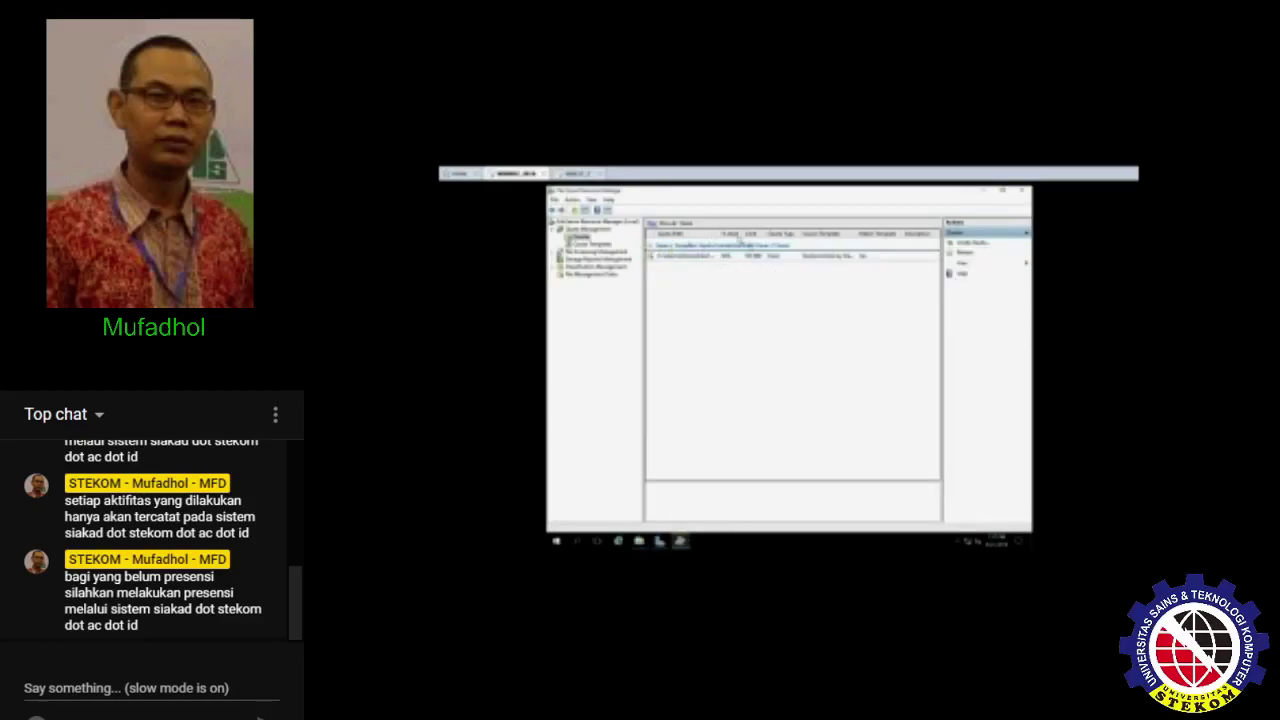
# - Select all files in My_Documents and delete them, confirming the deletion
pyautogui.hotkey('alt', 'Tab')
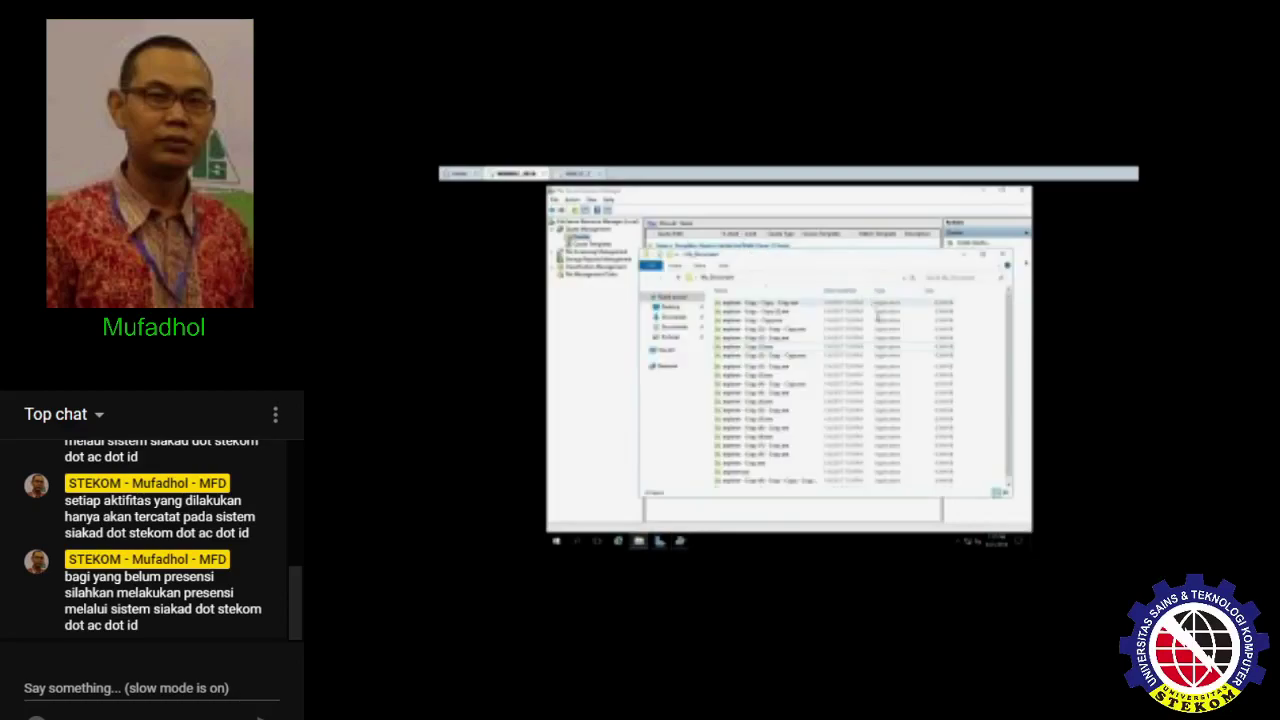
pyautogui.hotkey('ctrl', 'a')
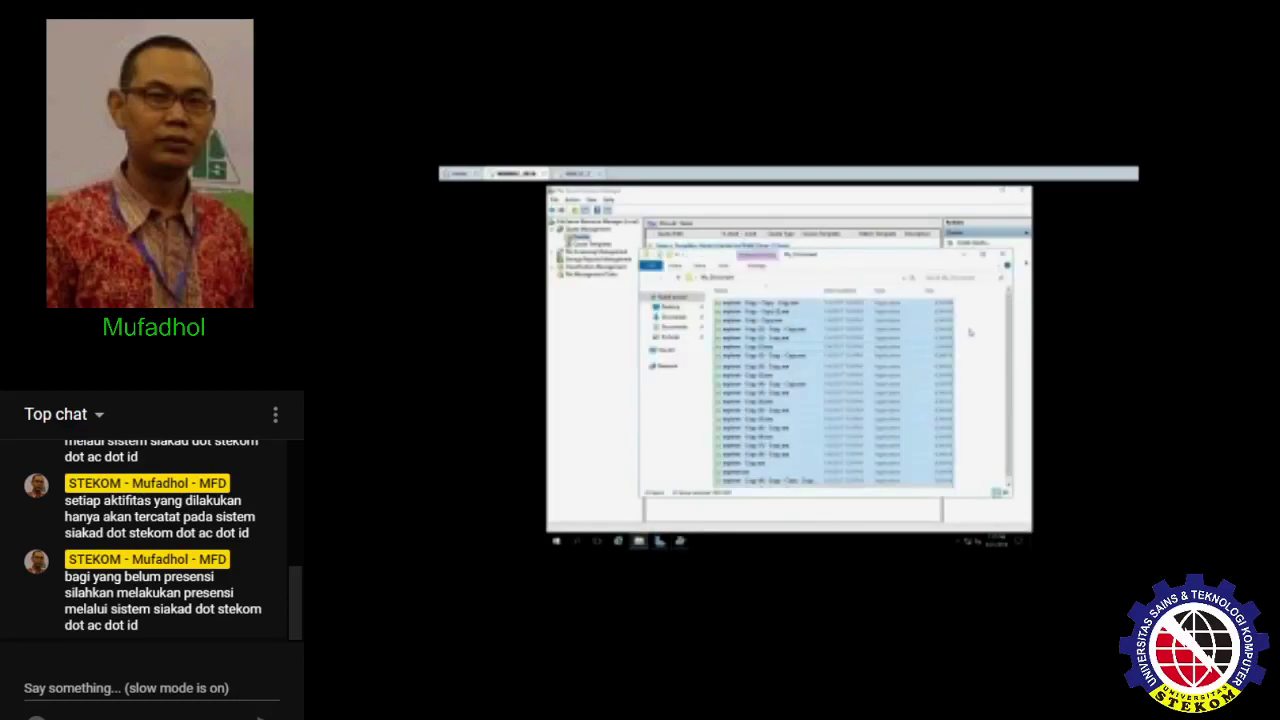
pyautogui.press('Delete')
pyautogui.press('Return')
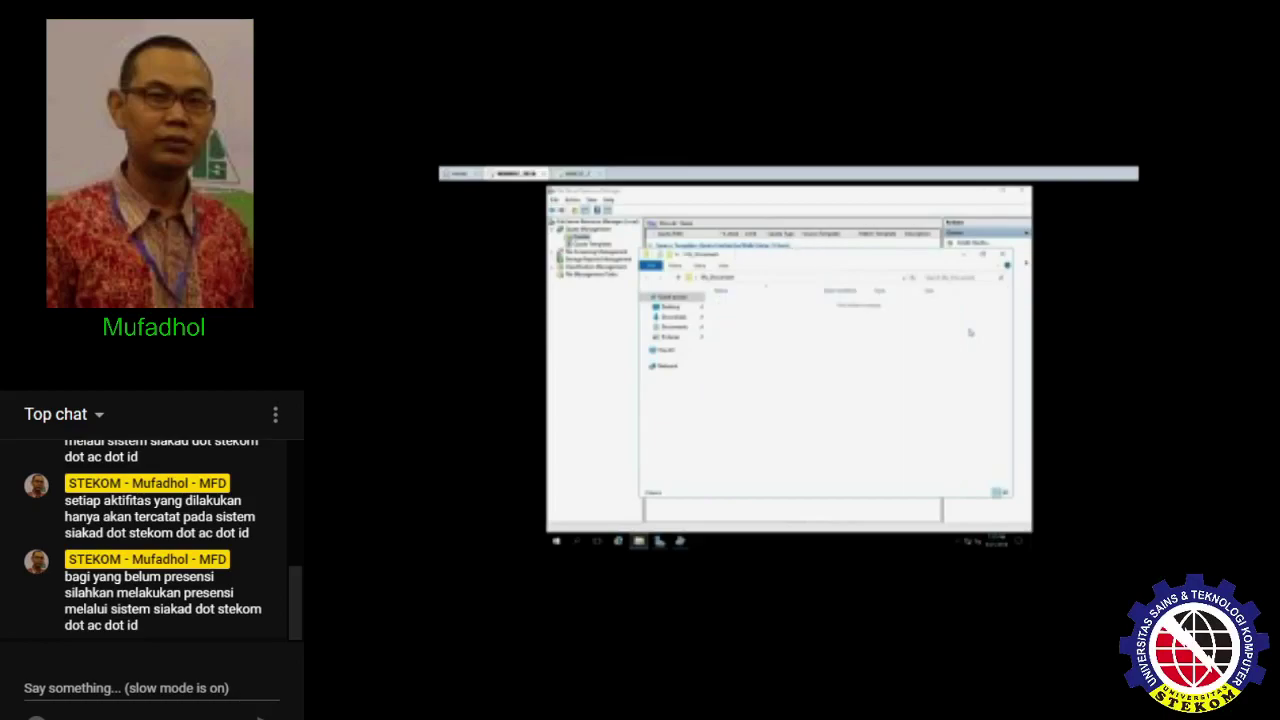
# - Refresh the quota usage, then expand File Screening Management to File Screens and File Screen Templates
pyautogui.click(599, 326)
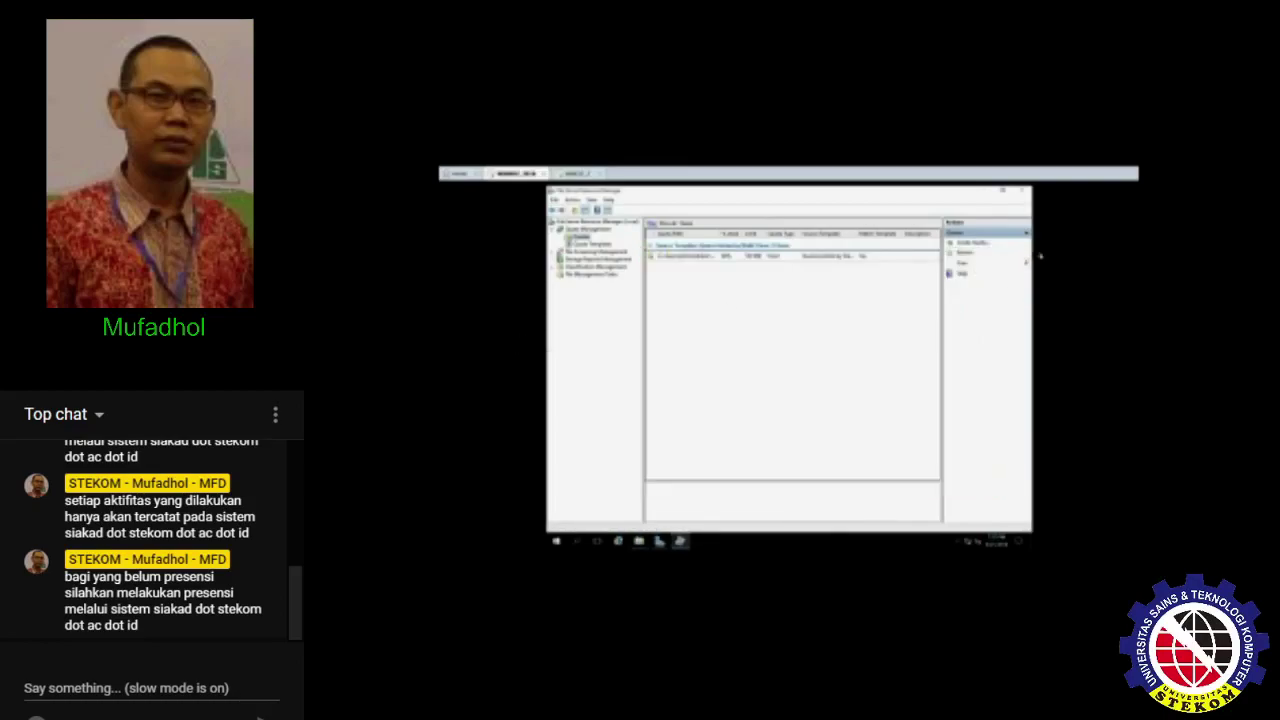
pyautogui.click(964, 253)
pyautogui.doubleClick(592, 251)
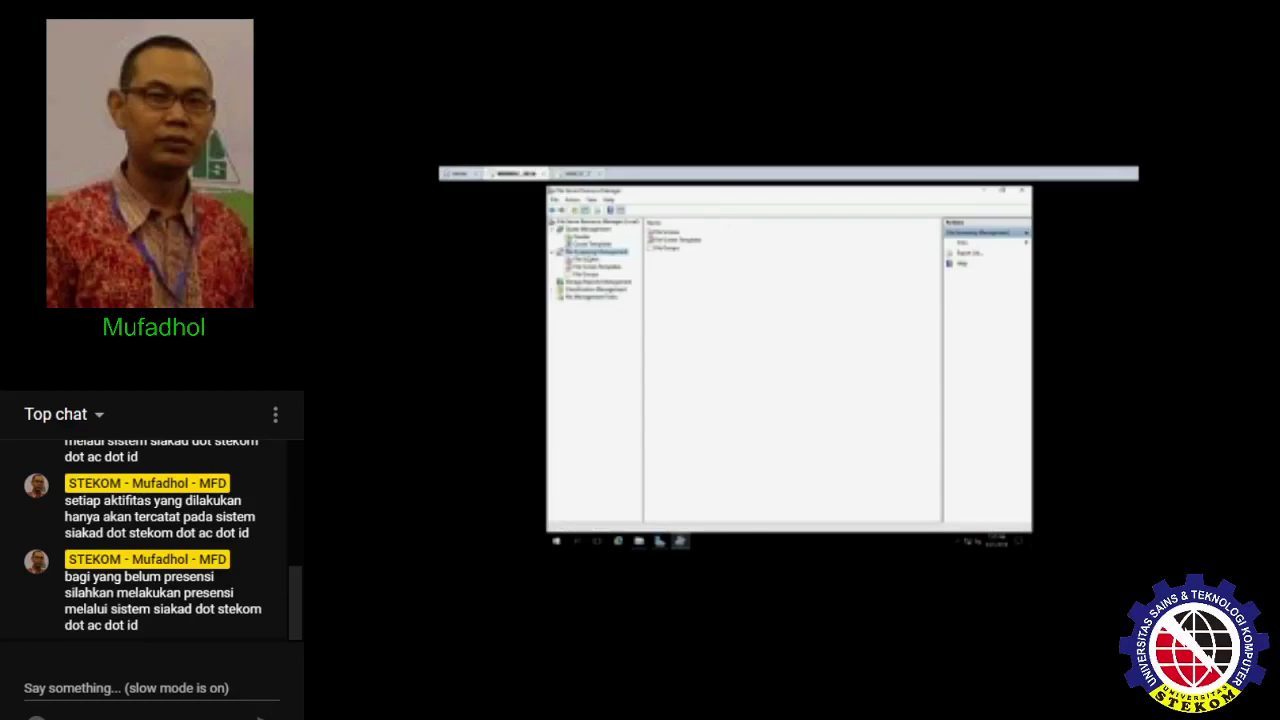
pyautogui.click(595, 267)
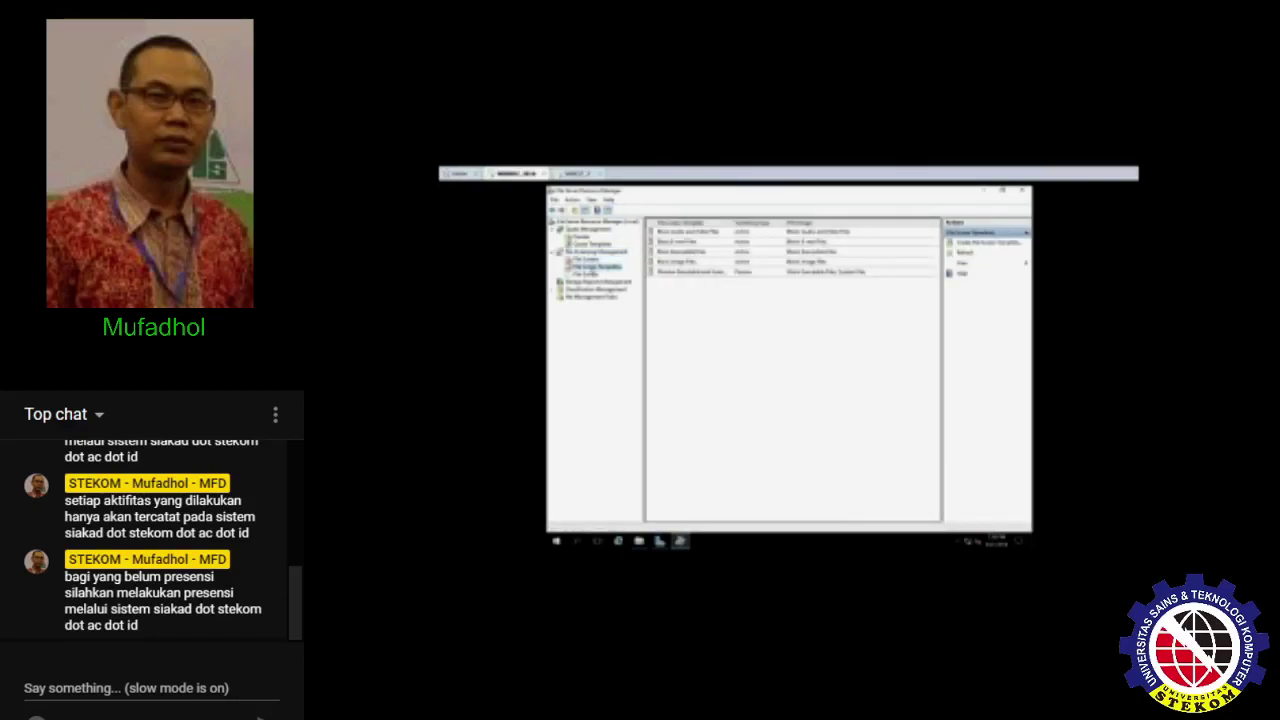
pyautogui.click(595, 252)
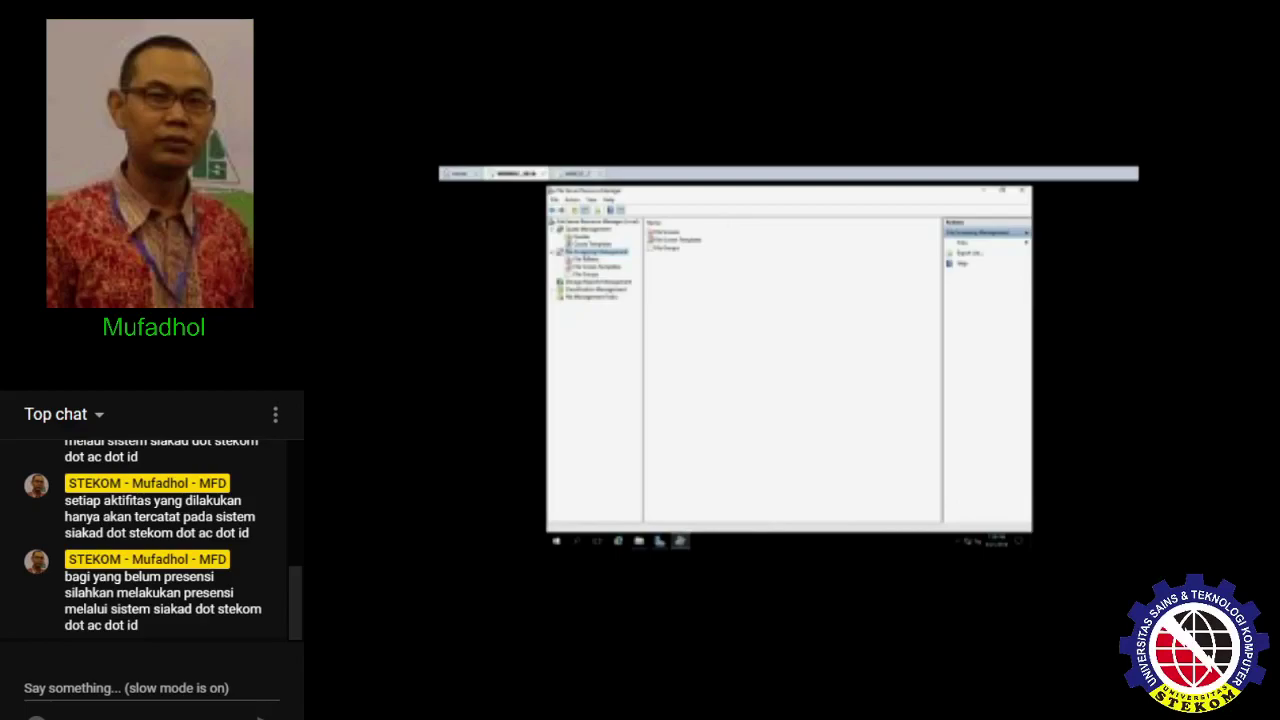
pyautogui.click(584, 259)
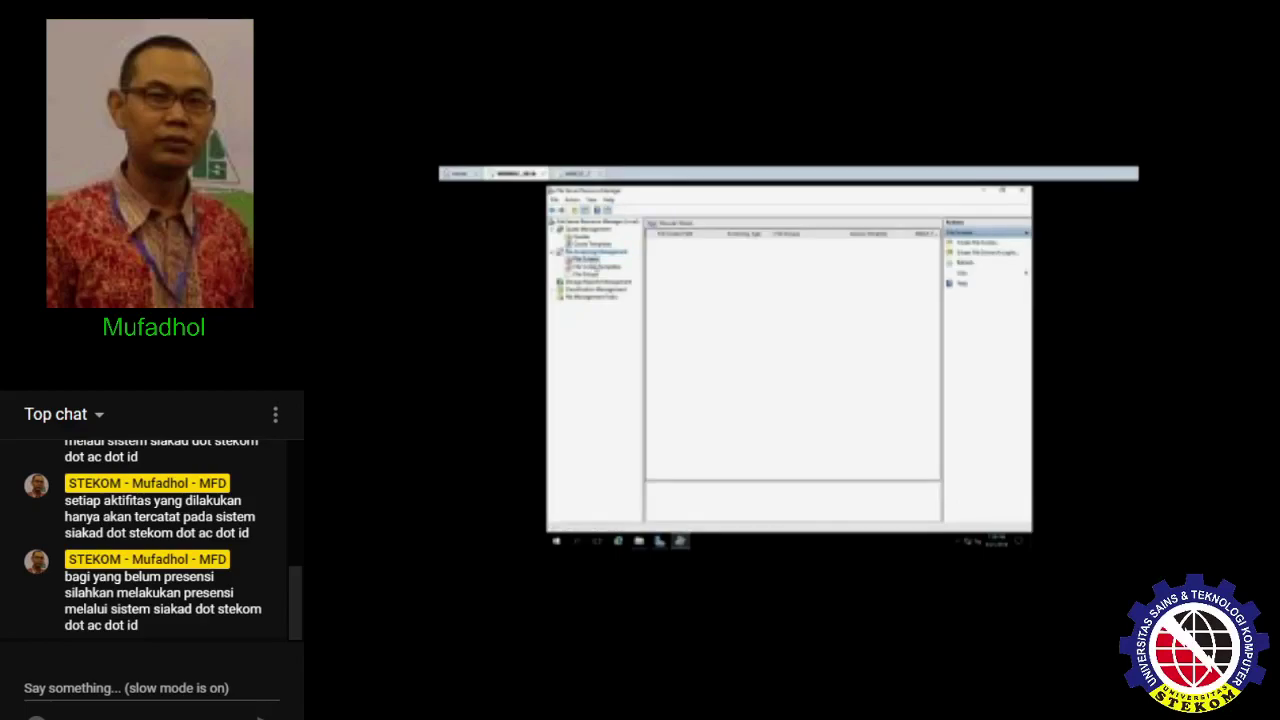
pyautogui.click(597, 268)
# - Create file screen template 'Fs' blocking Audio and Video, Executable and Image file groups
pyautogui.rightClick(681, 324)
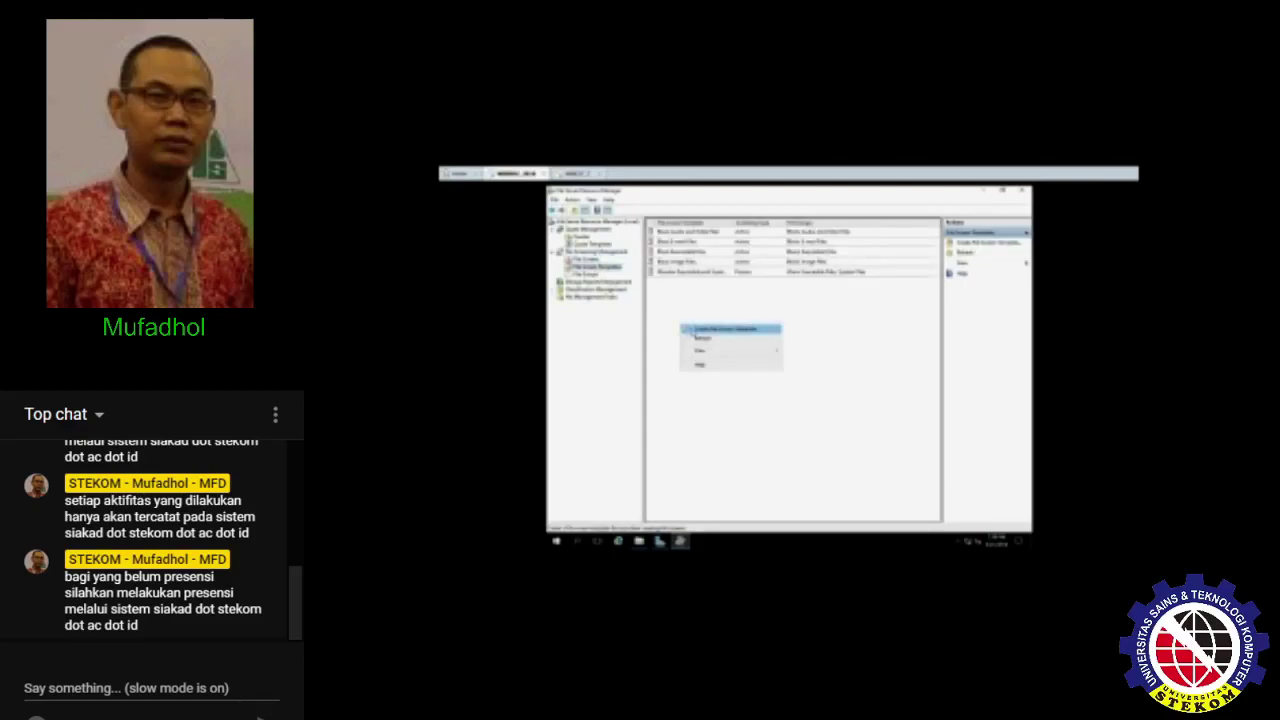
pyautogui.click(694, 330)
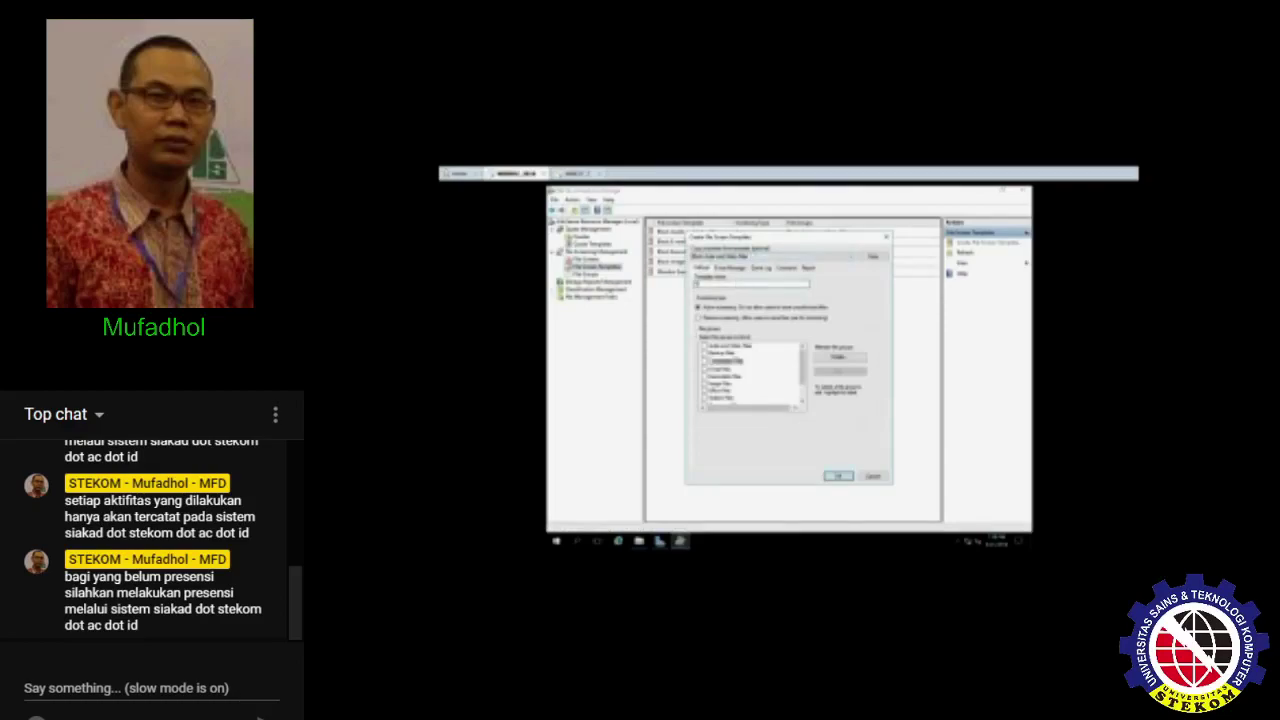
pyautogui.write('Fs')
pyautogui.click(710, 376)
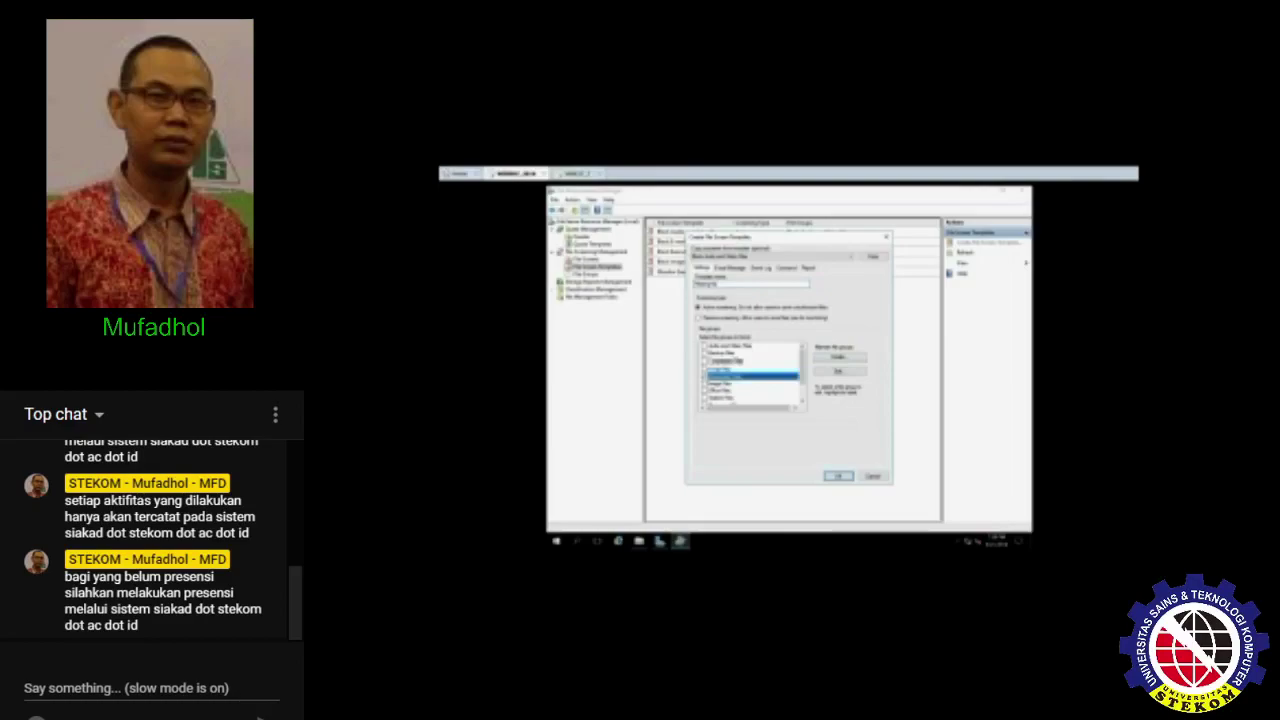
pyautogui.click(706, 347)
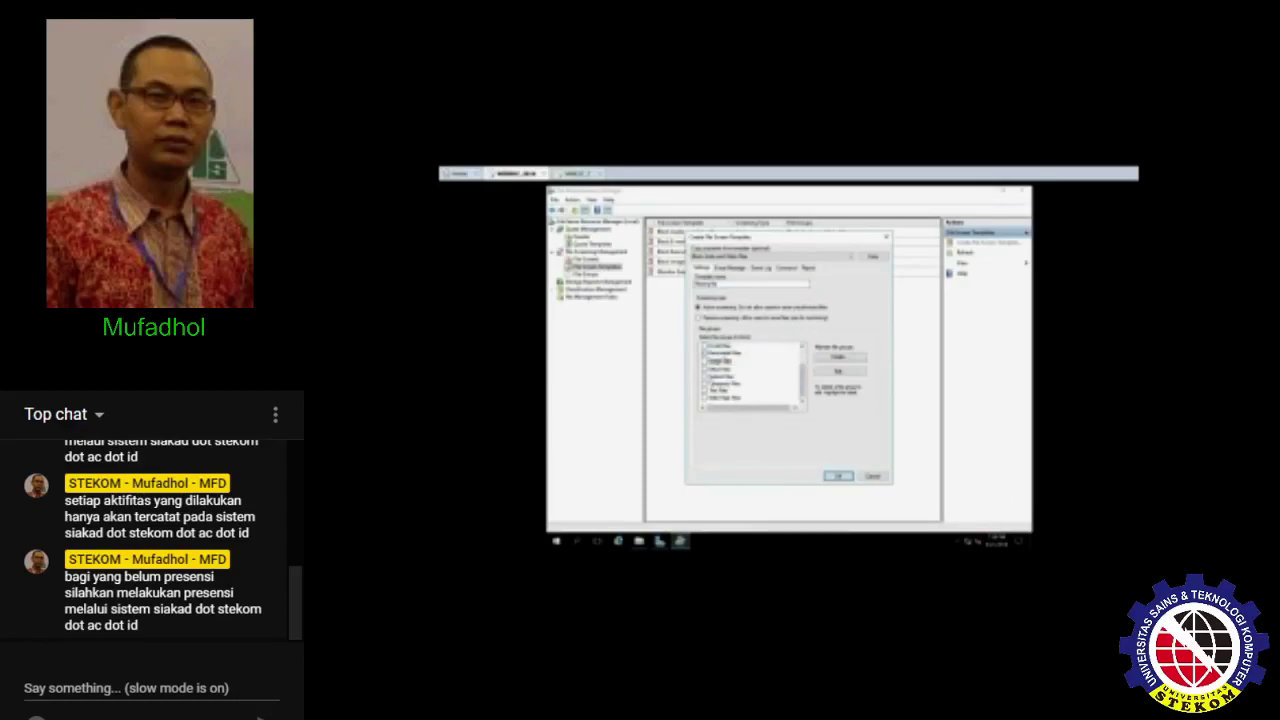
pyautogui.click(705, 389)
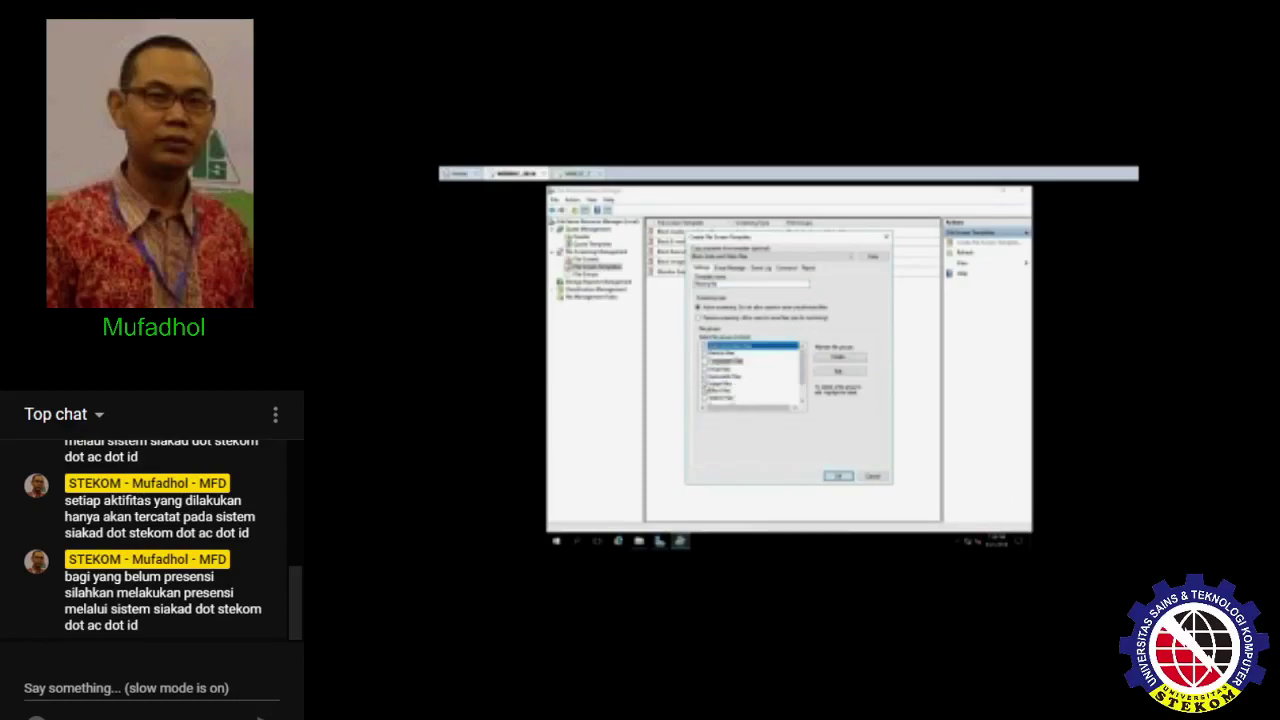
pyautogui.click(705, 383)
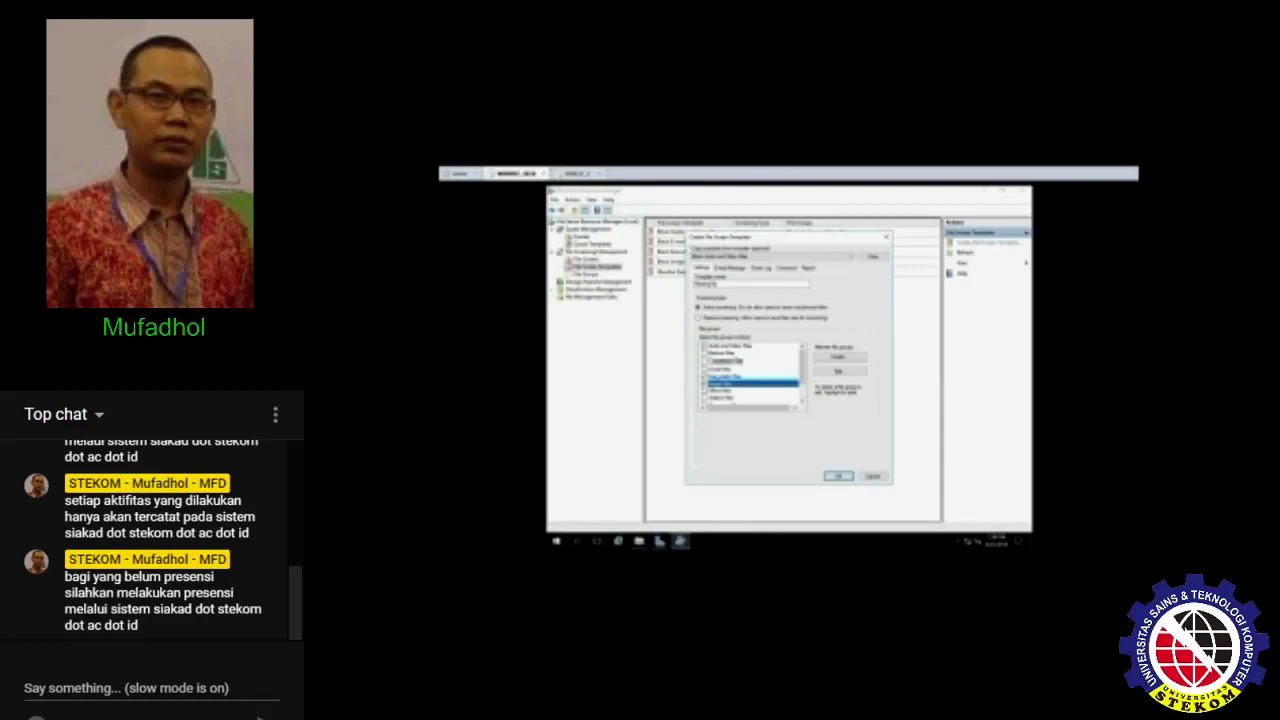
pyautogui.scroll(-1, 750, 375)
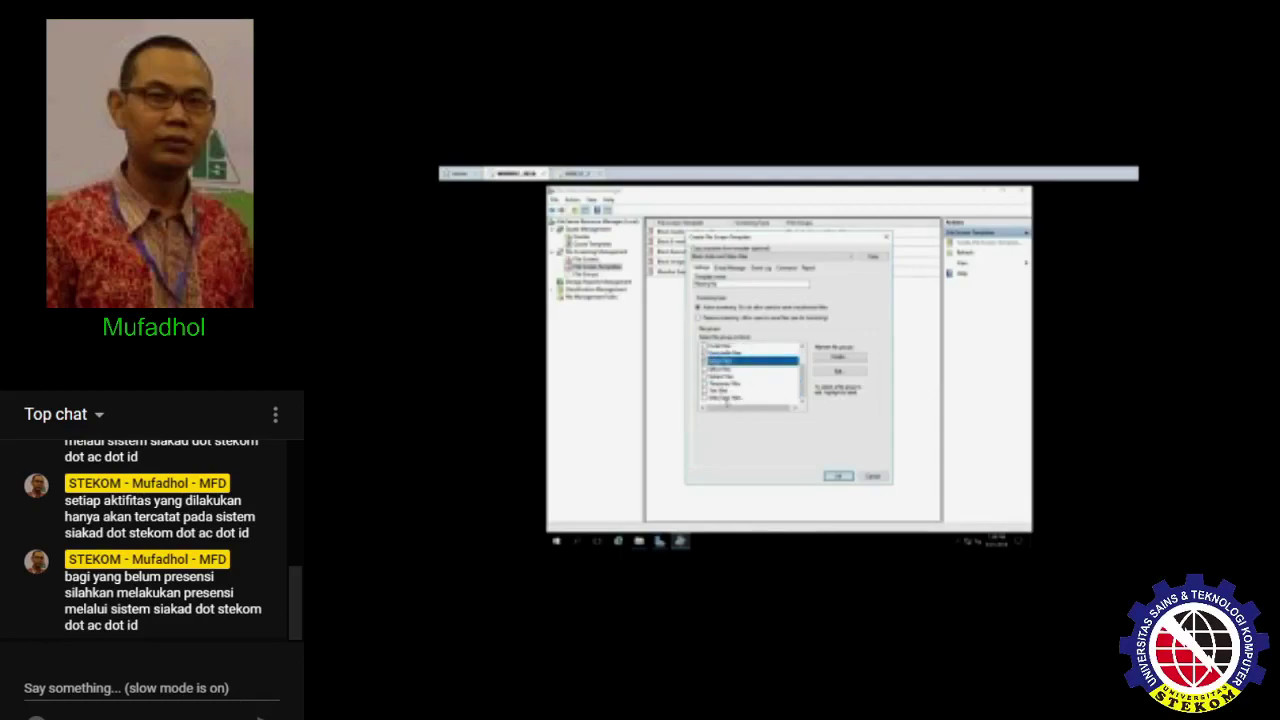
pyautogui.scroll(3, 733, 381)
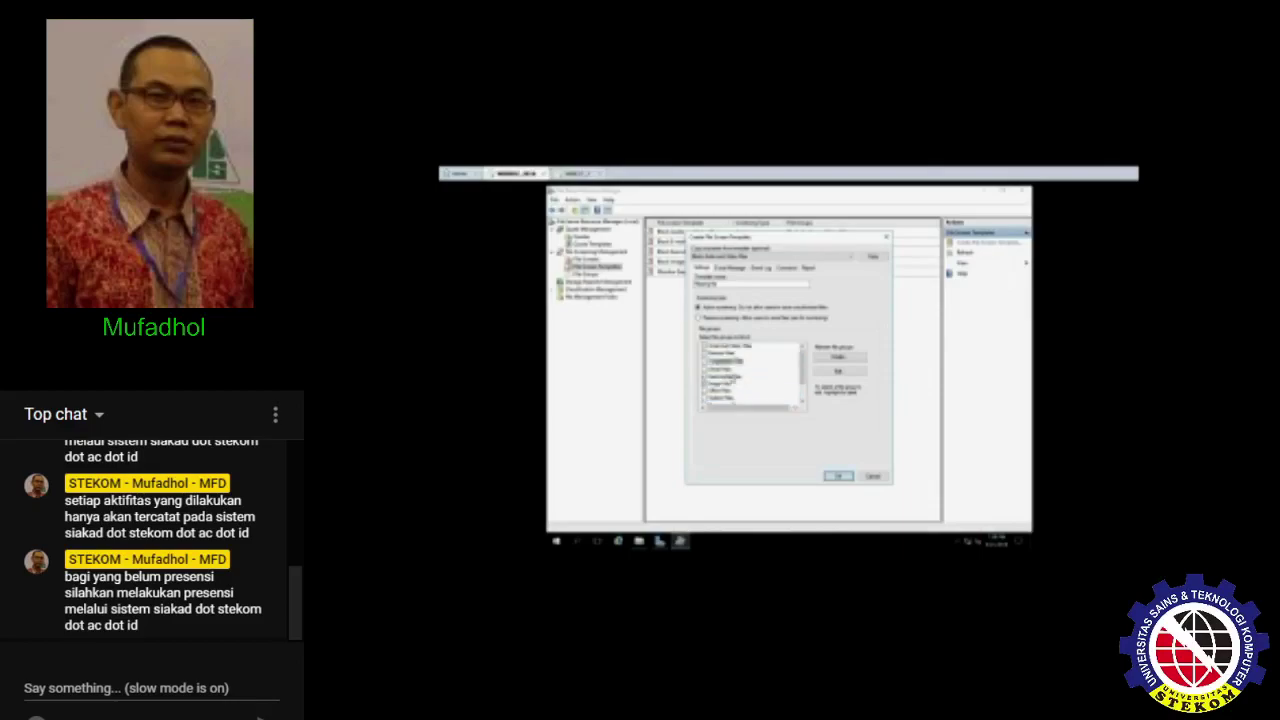
# - Review the E-mail, Event Log, Command and Report tabs, then save the template
pyautogui.click(730, 268)
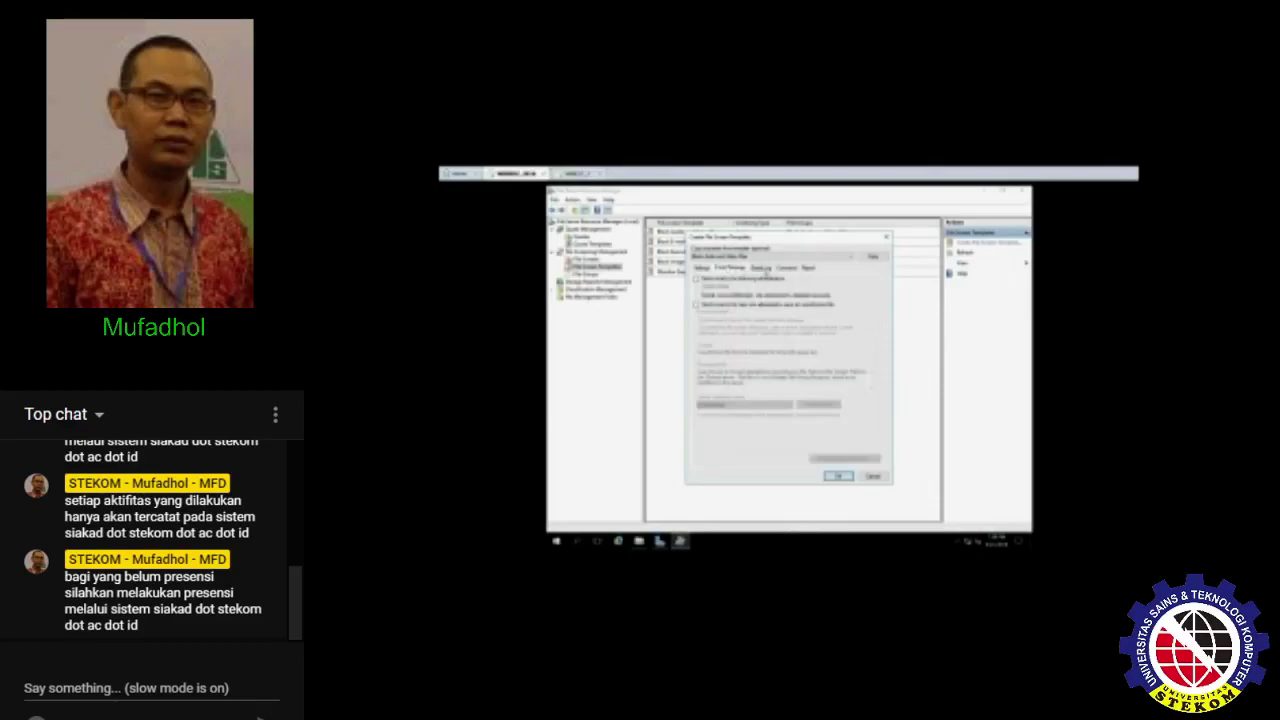
pyautogui.click(761, 268)
pyautogui.click(787, 268)
pyautogui.click(808, 268)
pyautogui.click(704, 269)
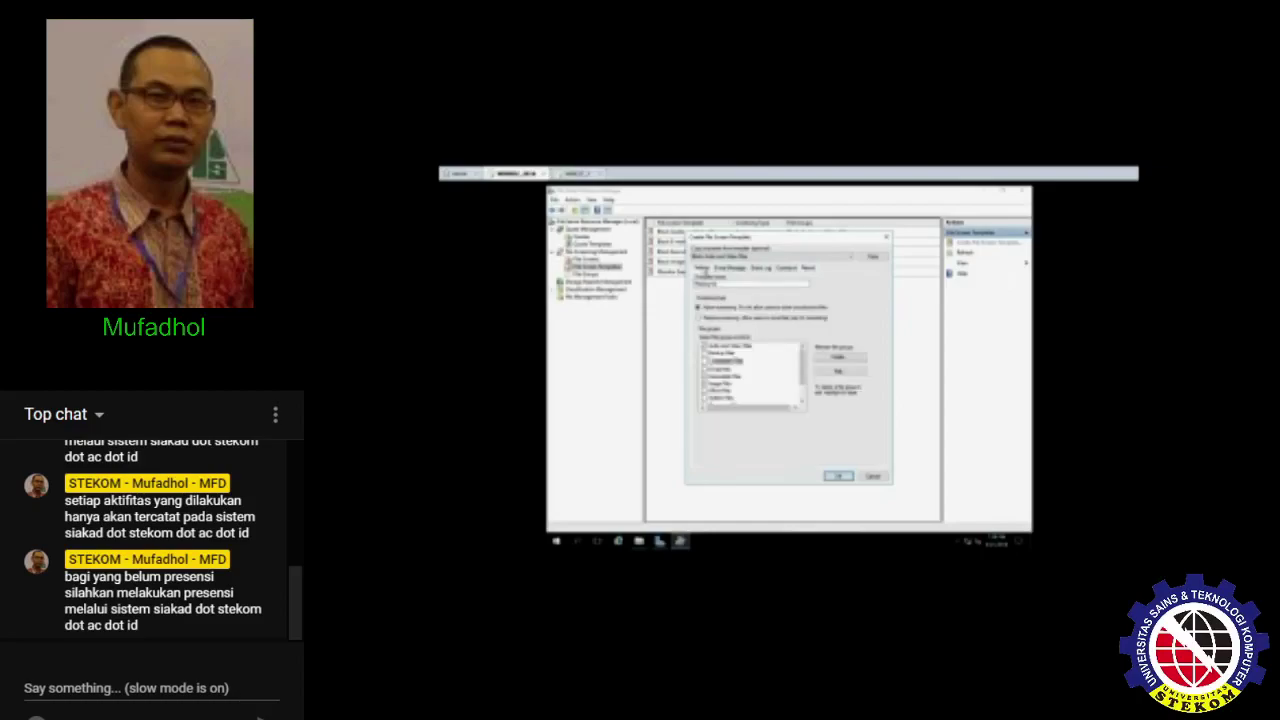
pyautogui.click(840, 476)
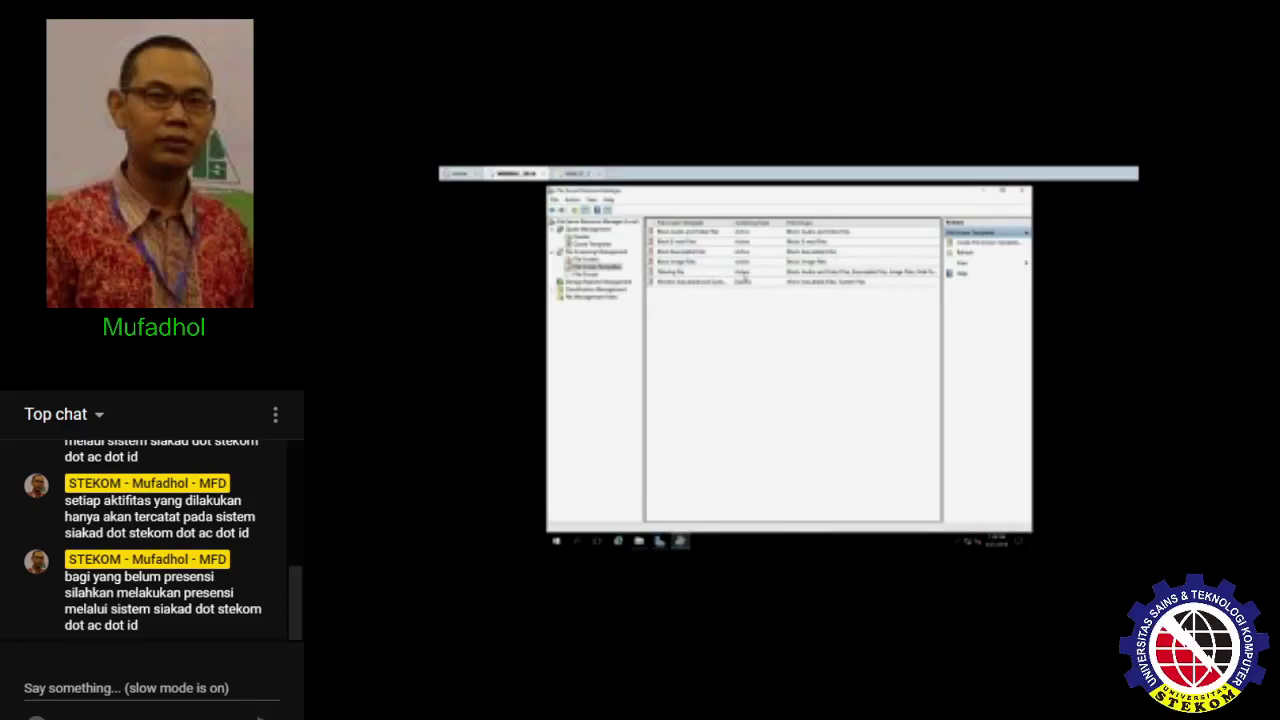
# - Append 'edit' to the new file screen template's name and apply the change to derived screens
pyautogui.click(740, 271)
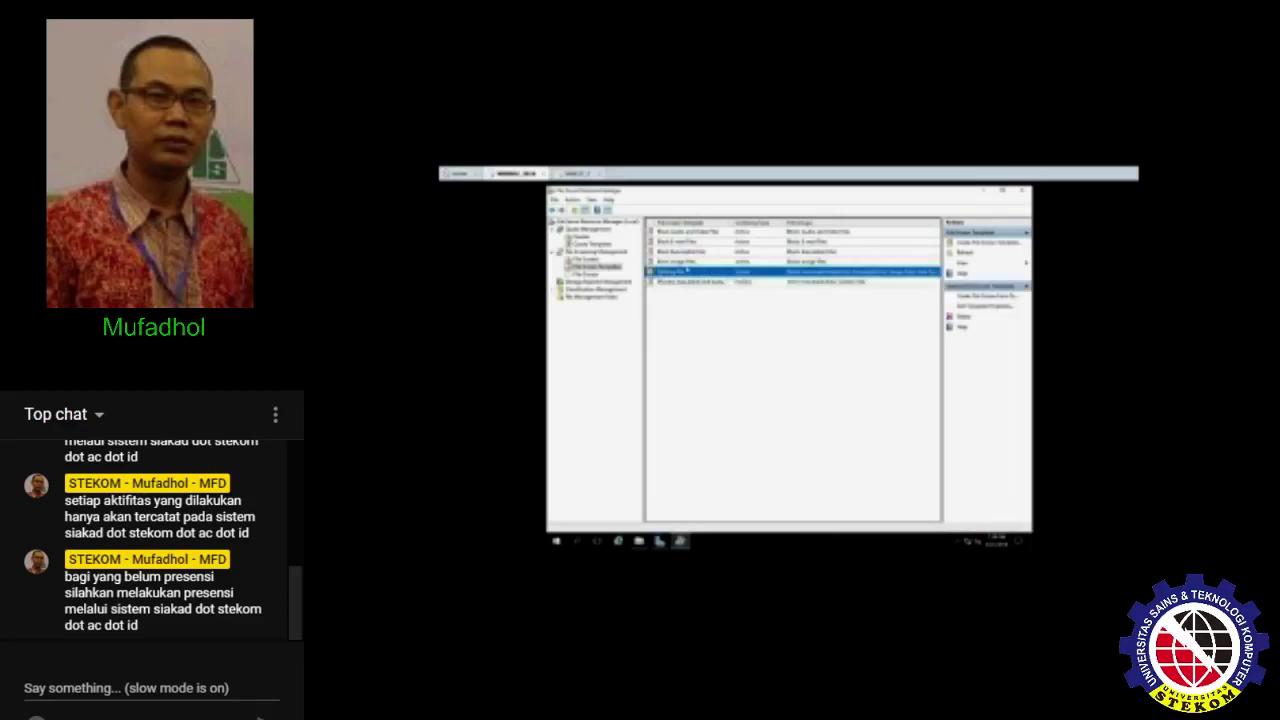
pyautogui.rightClick(672, 271)
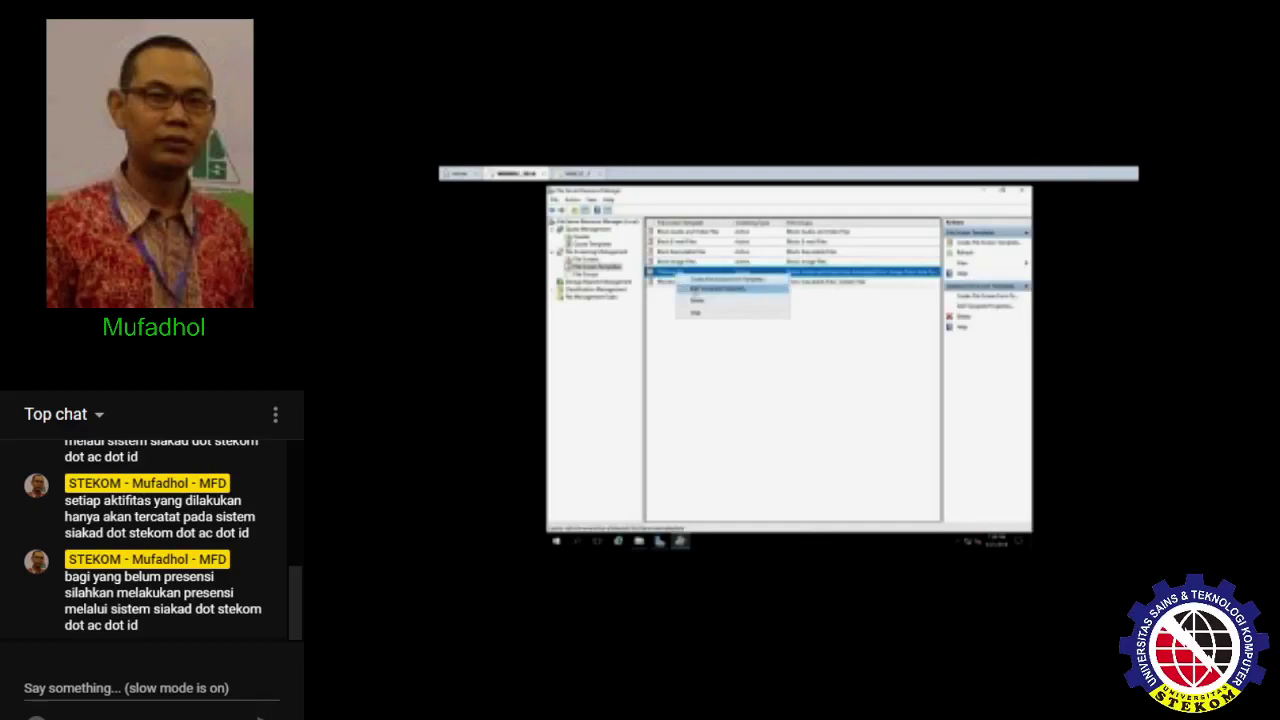
pyautogui.click(694, 289)
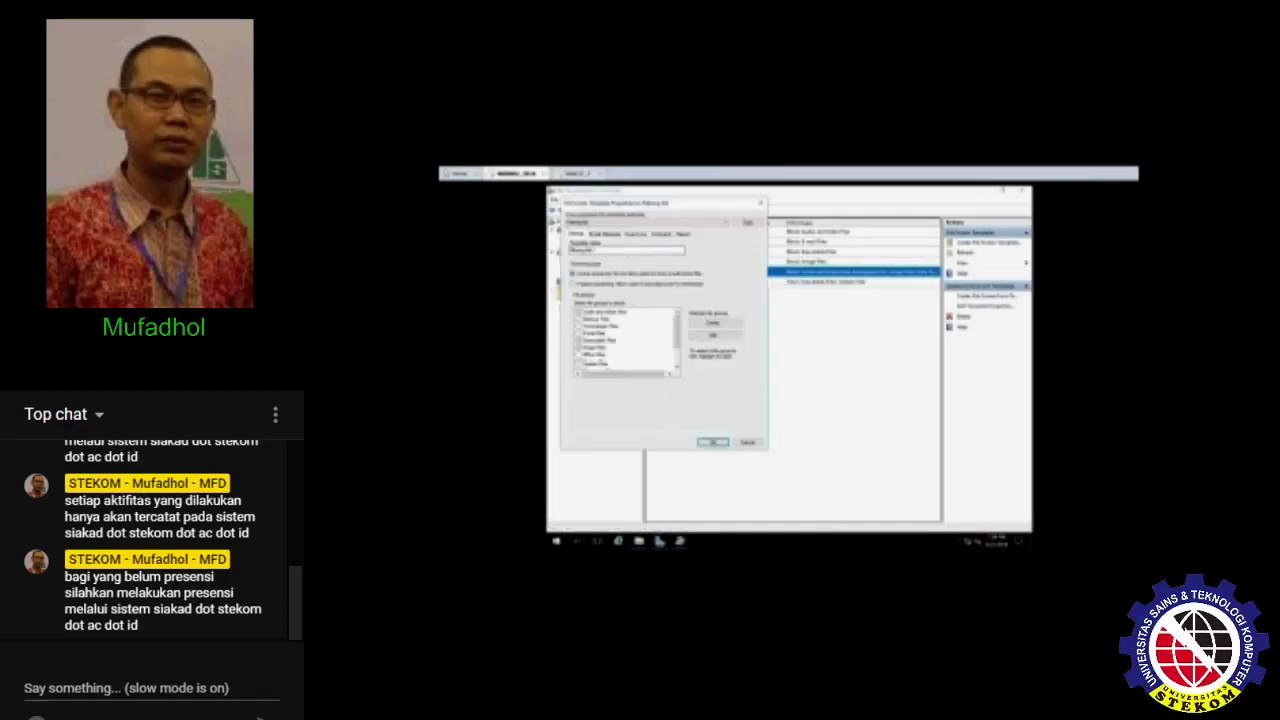
pyautogui.write('edit')
pyautogui.click(712, 442)
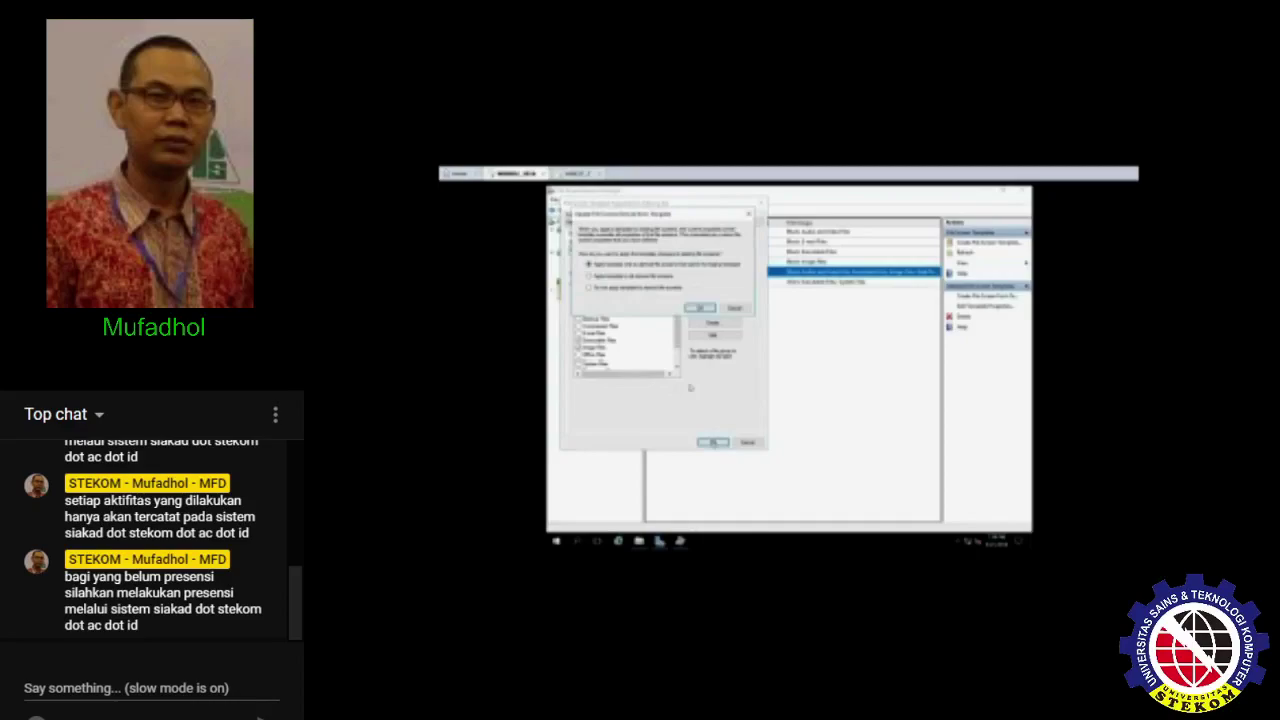
pyautogui.click(700, 307)
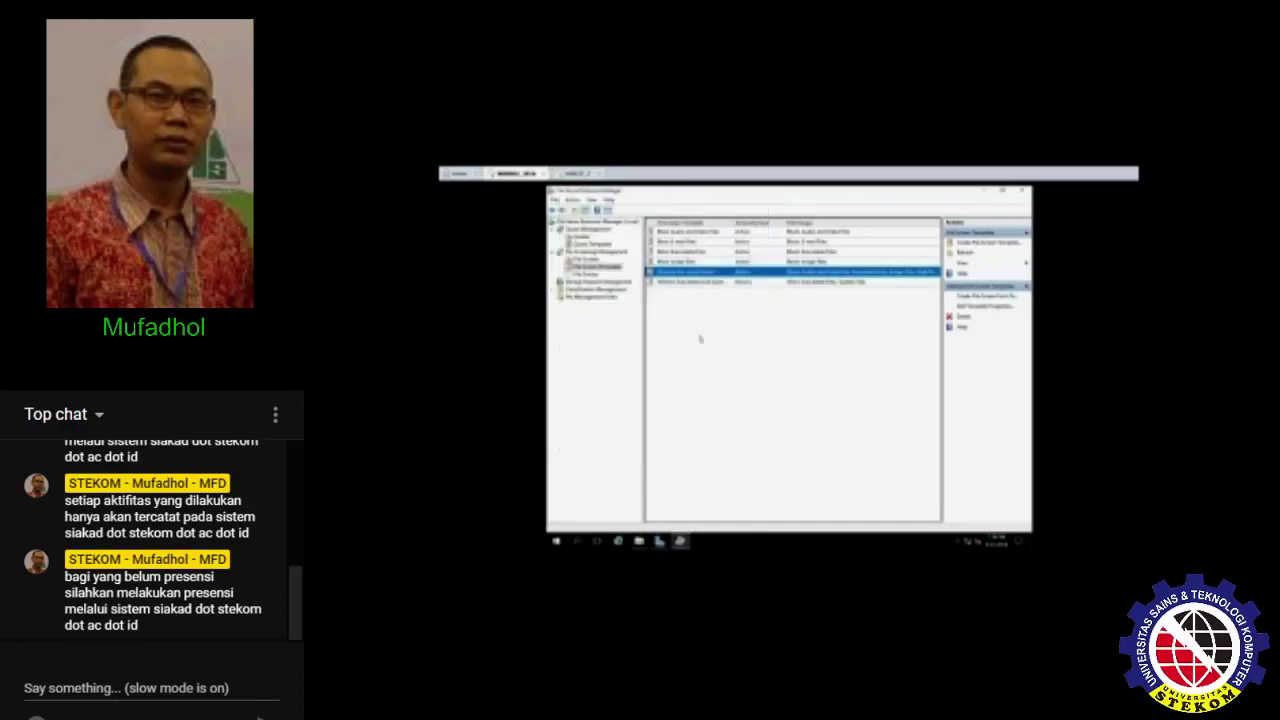
pyautogui.click(725, 351)
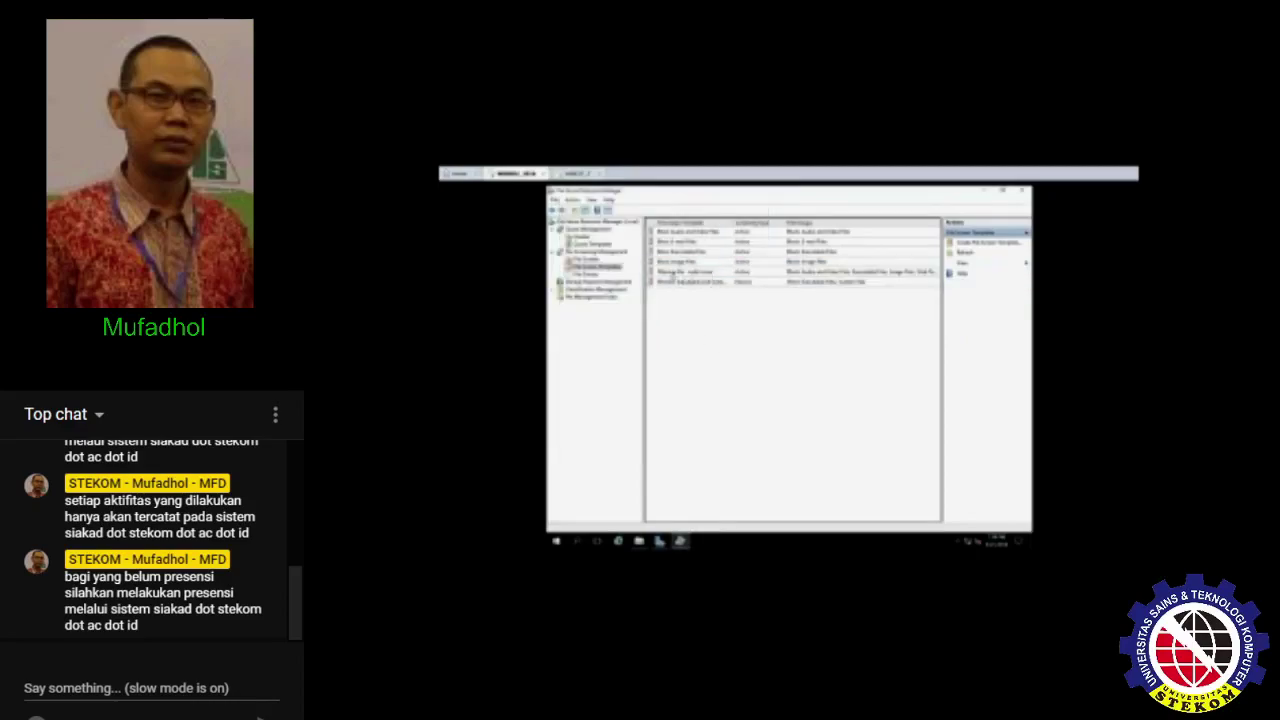
pyautogui.click(586, 259)
# - Create a file screen on Desktop\My_Document based on the edited custom template
pyautogui.rightClick(657, 269)
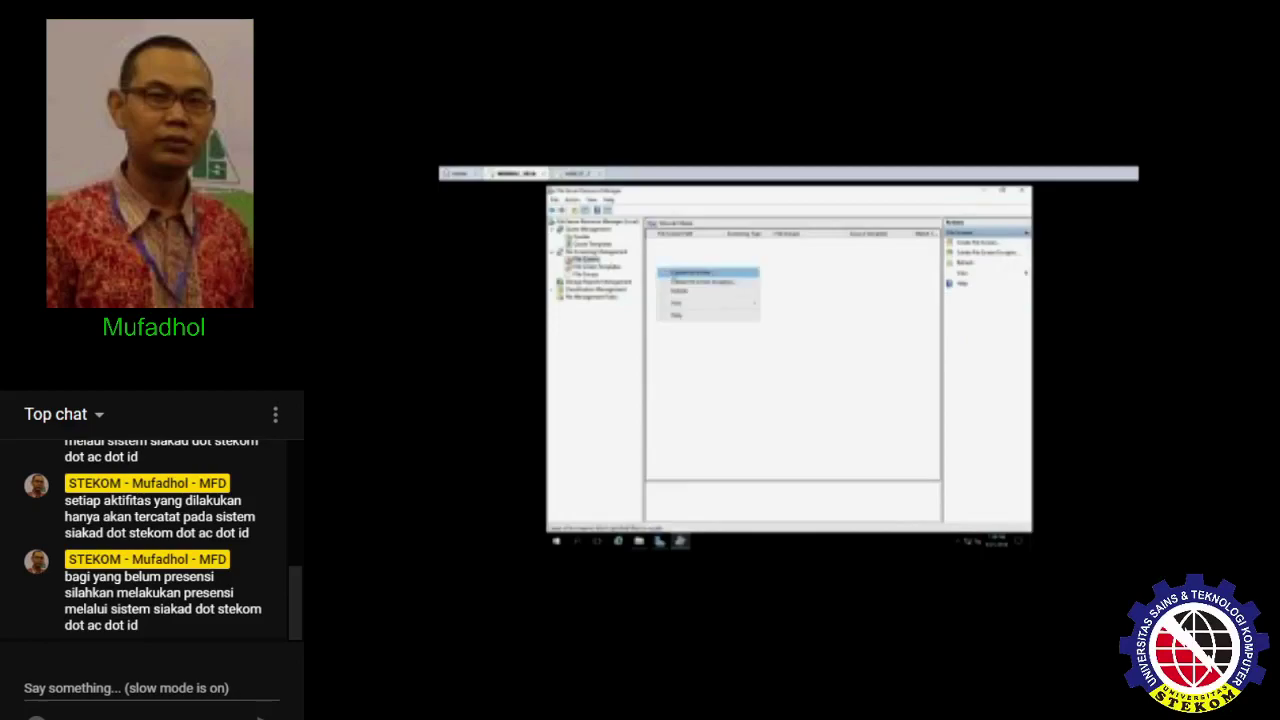
pyautogui.click(688, 272)
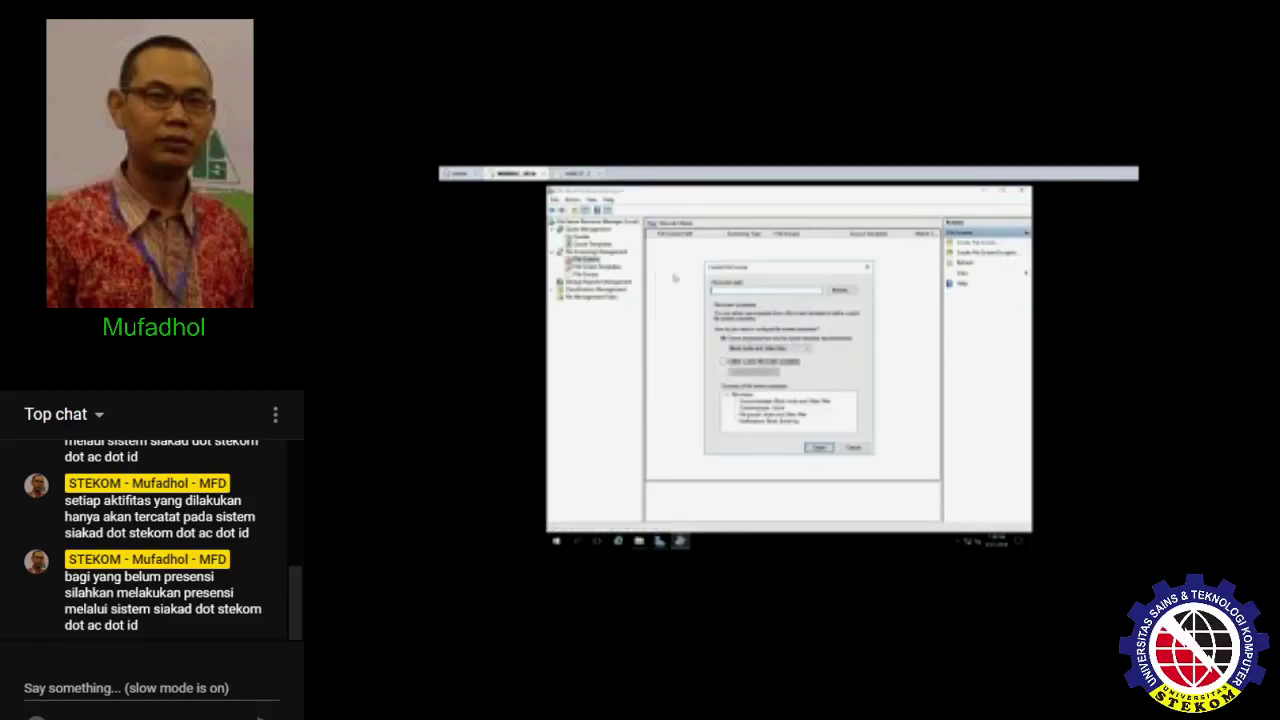
pyautogui.click(845, 293)
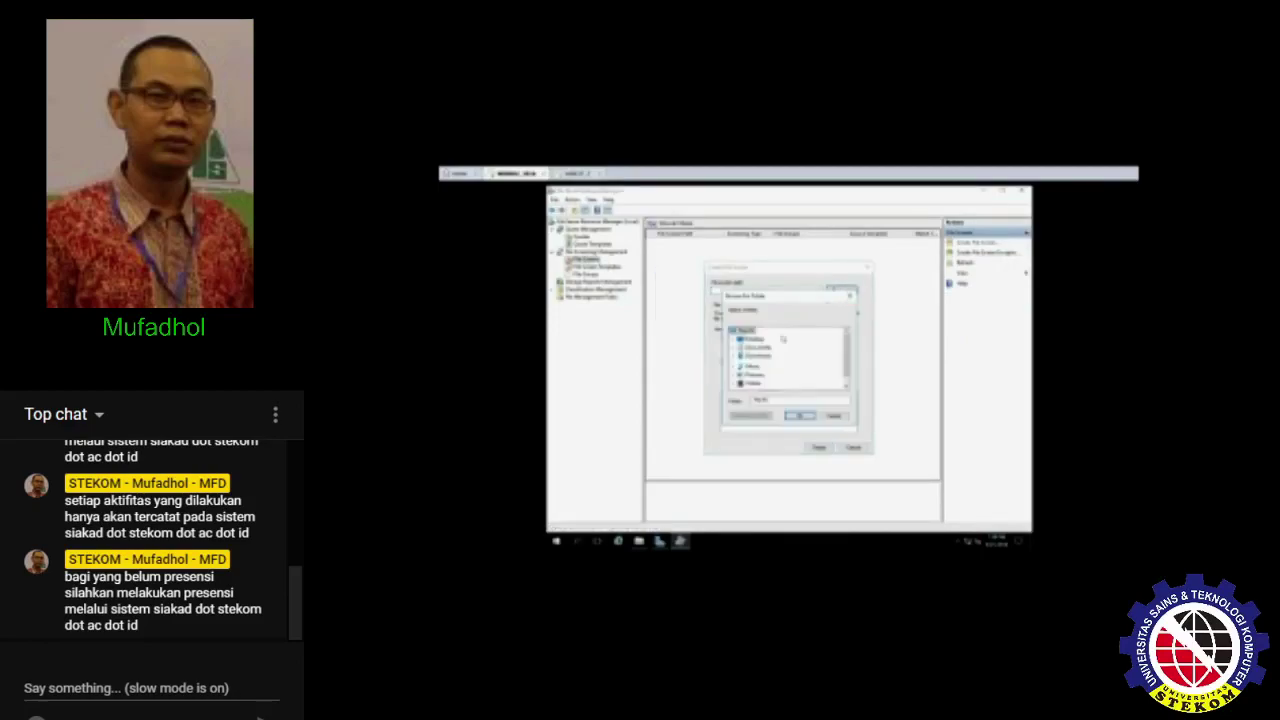
pyautogui.scroll(-1, 777, 362)
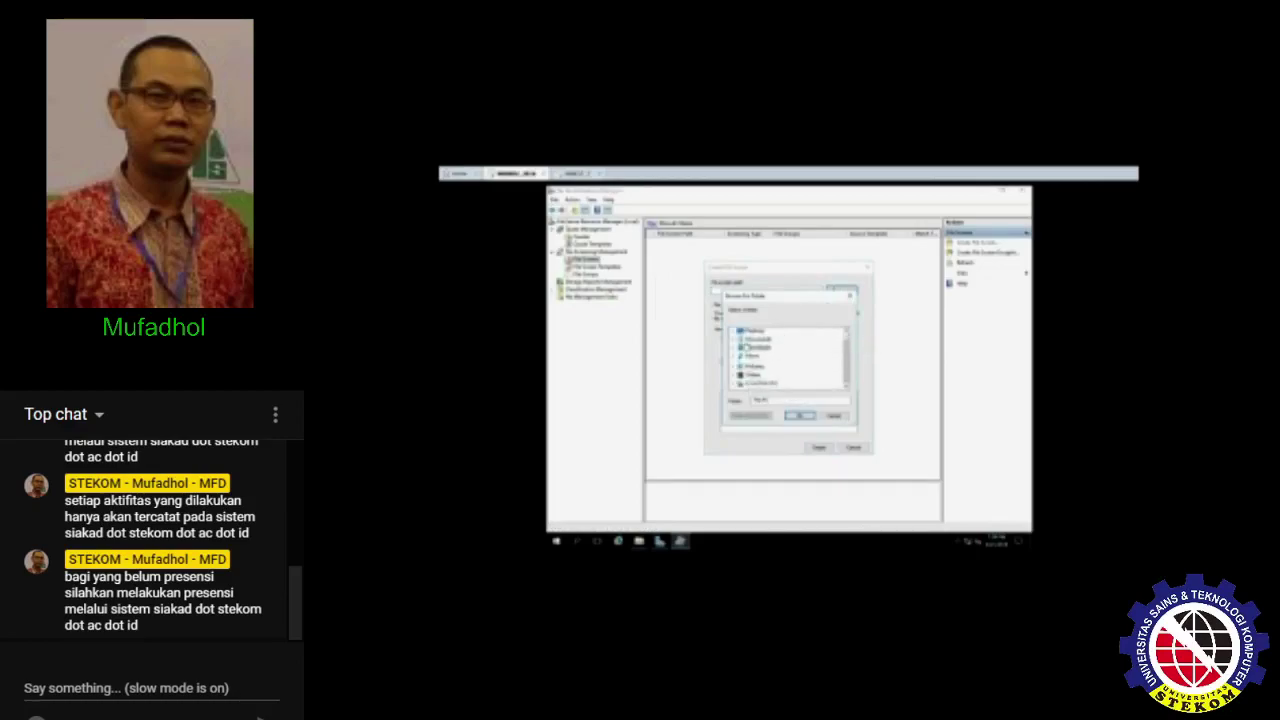
pyautogui.scroll(1, 748, 347)
pyautogui.click(751, 341)
pyautogui.click(763, 347)
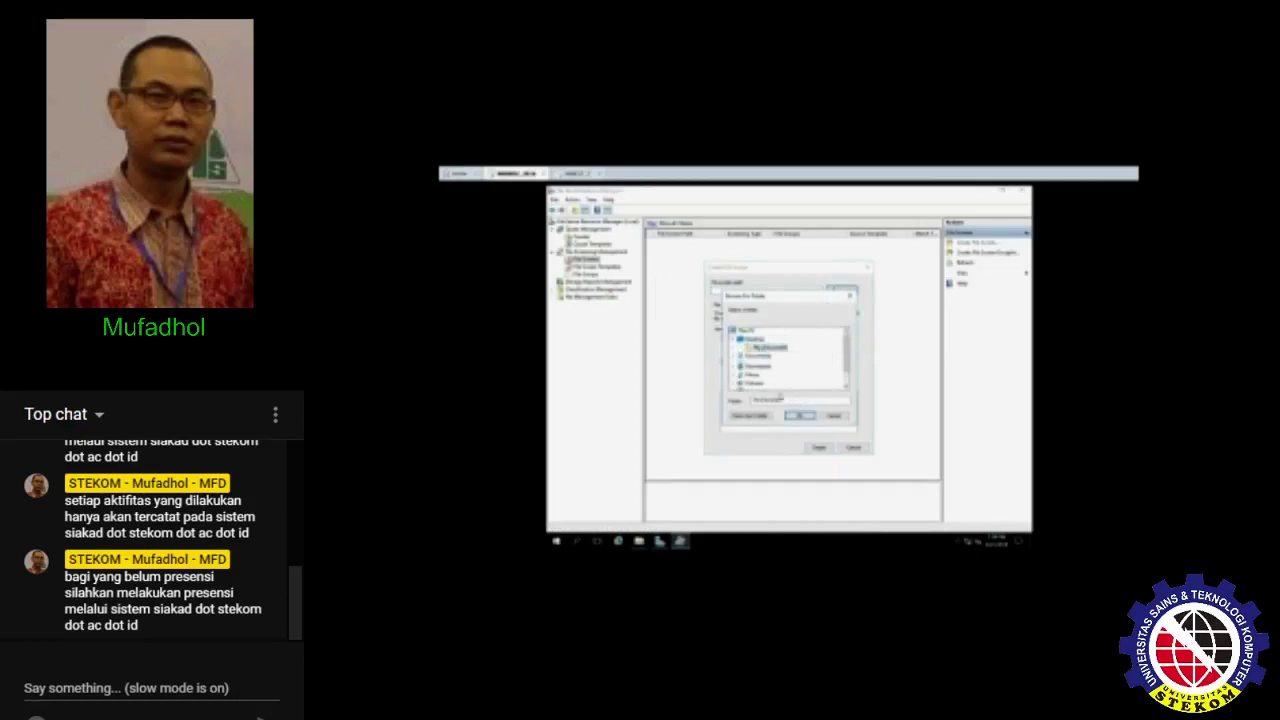
pyautogui.click(798, 416)
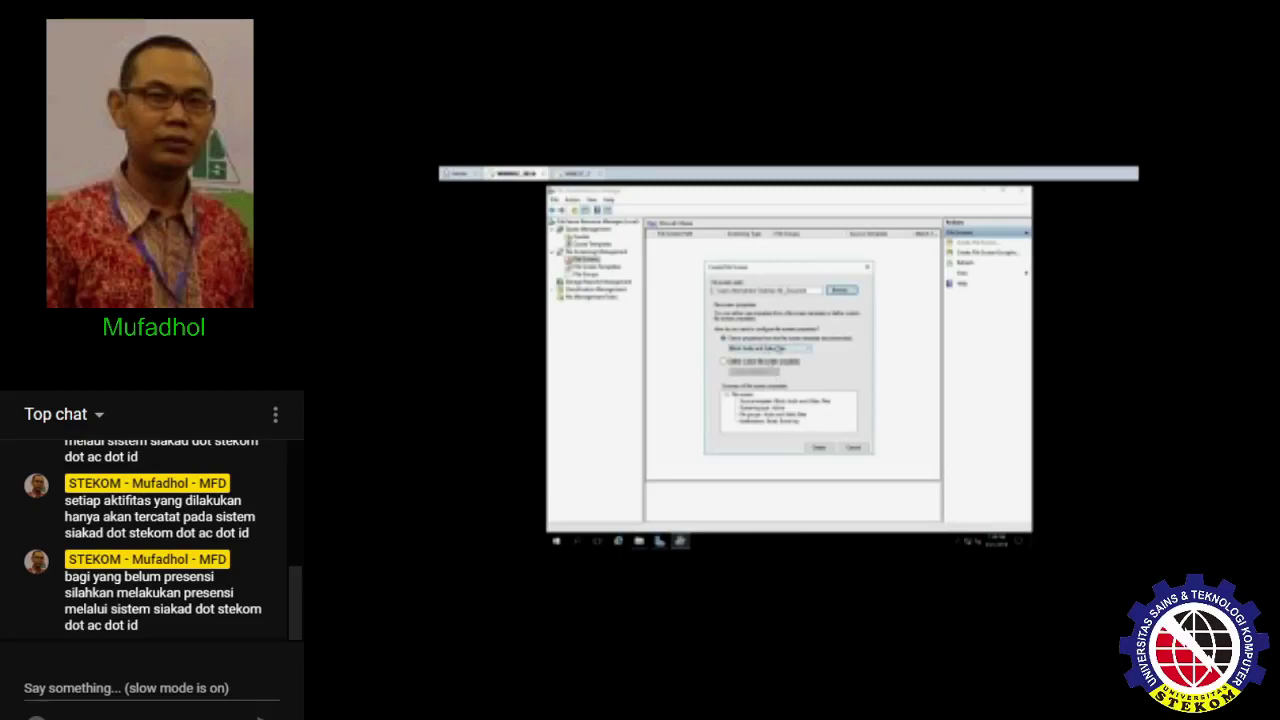
pyautogui.click(779, 348)
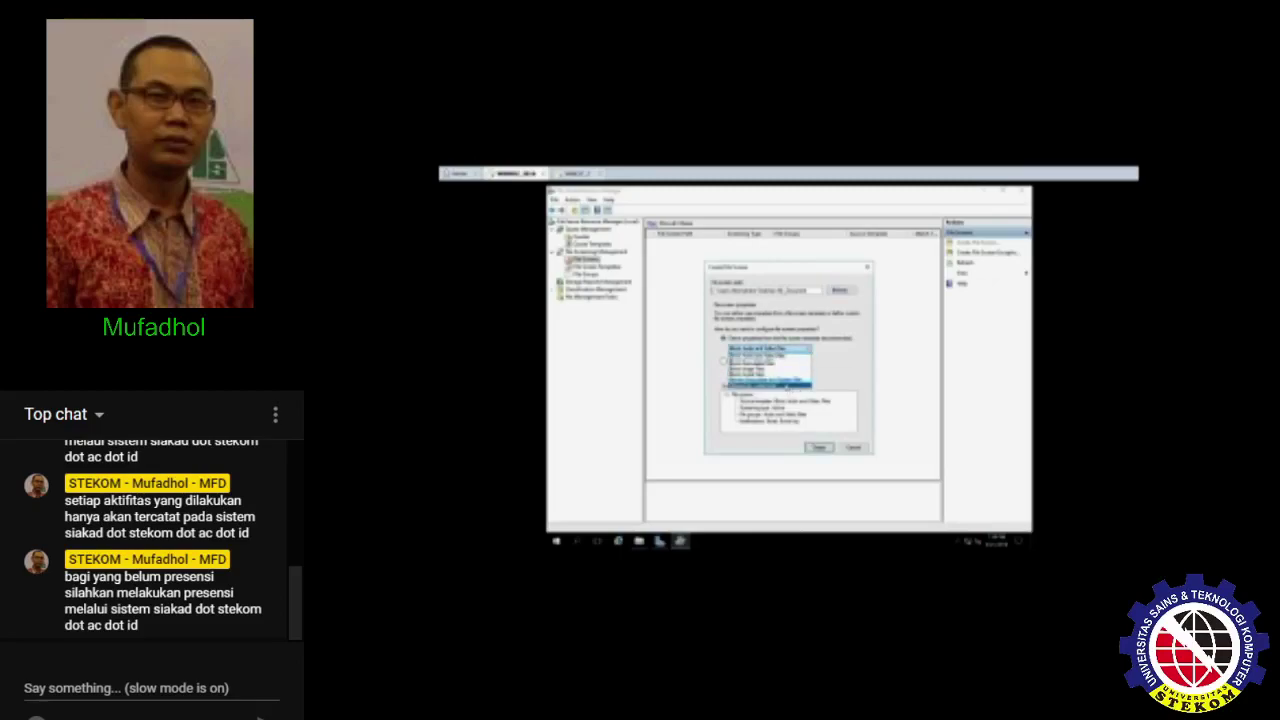
pyautogui.click(786, 385)
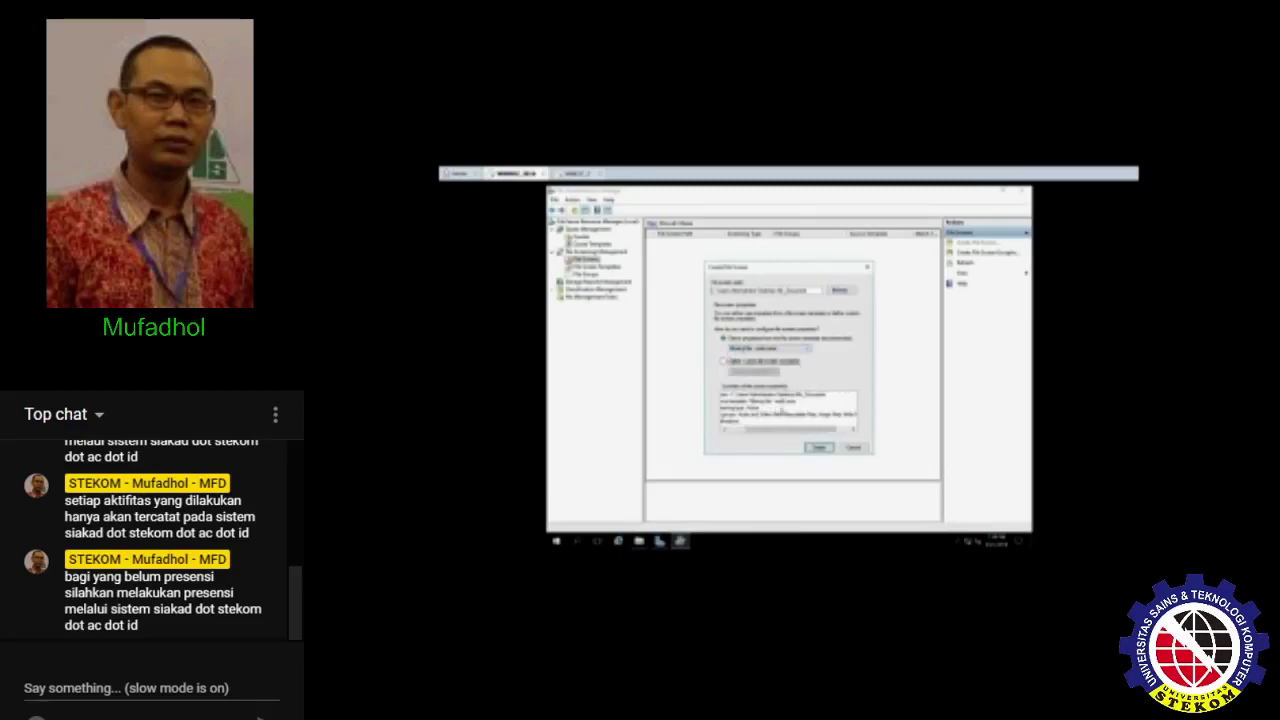
pyautogui.click(818, 447)
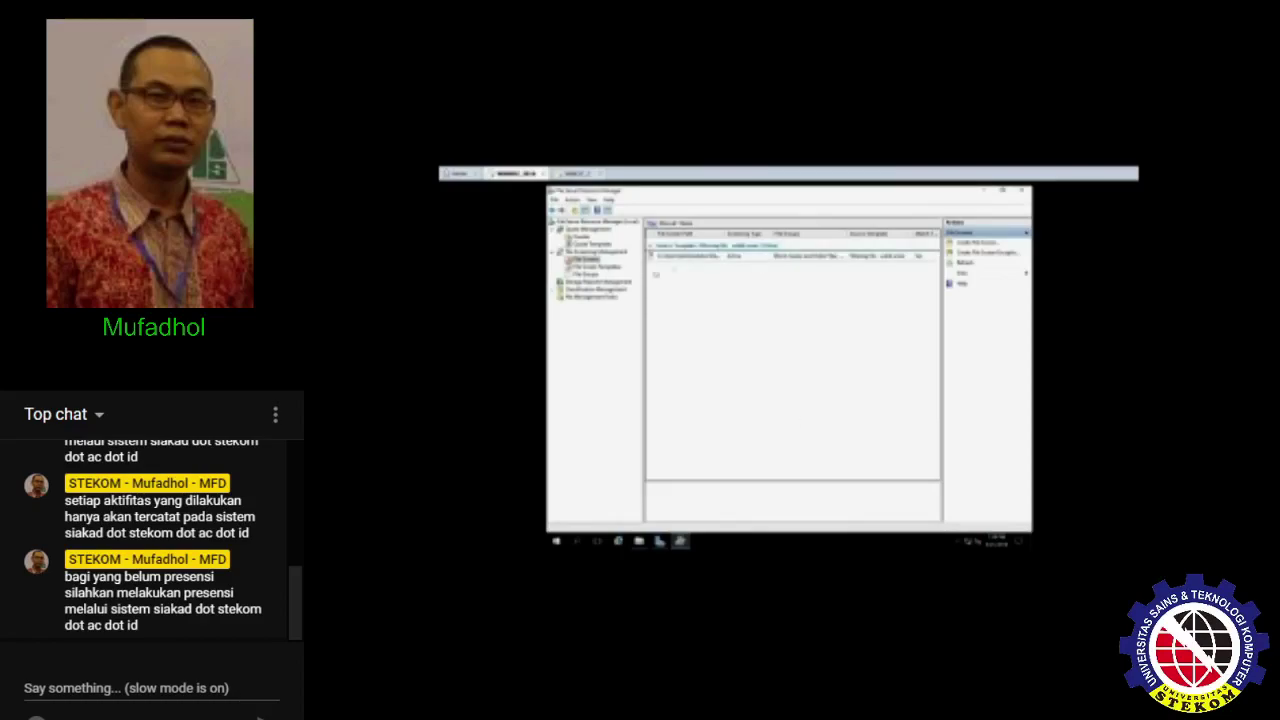
pyautogui.click(600, 267)
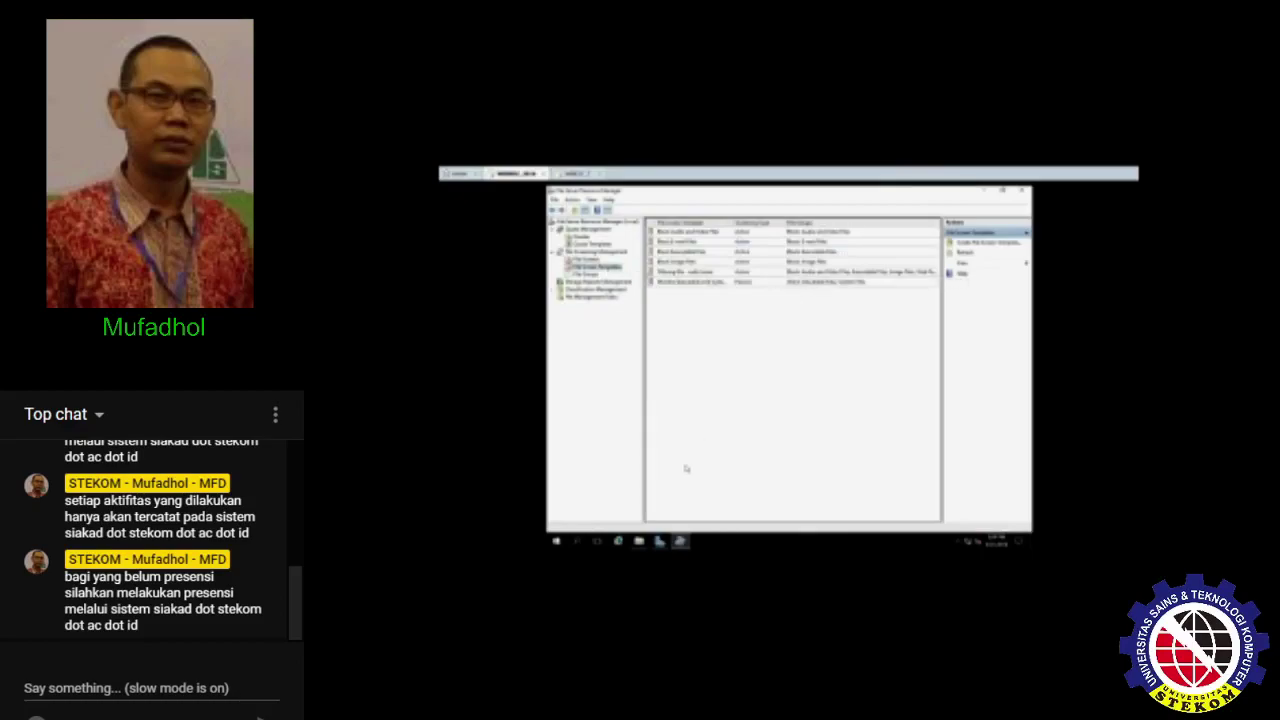
# - Open File Explorer and navigate into the Desktop's My_Document folder
pyautogui.click(638, 541)
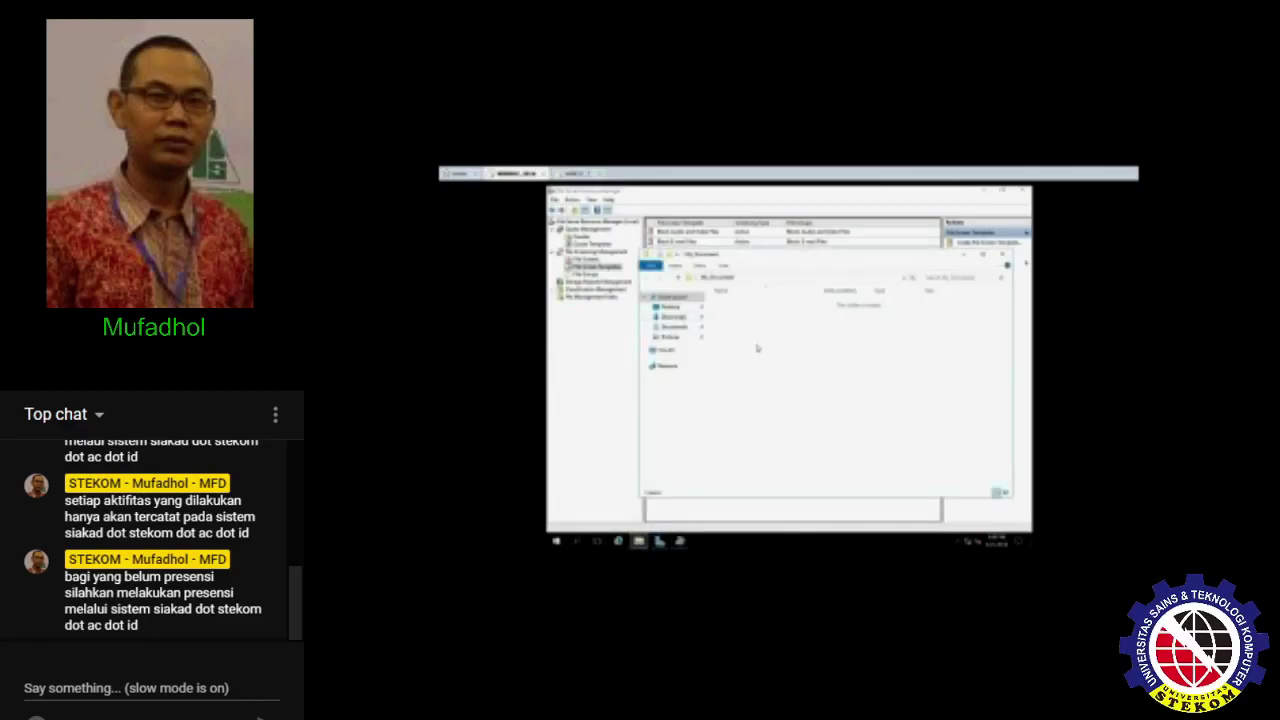
pyautogui.hotkey('ctrl', 'v')
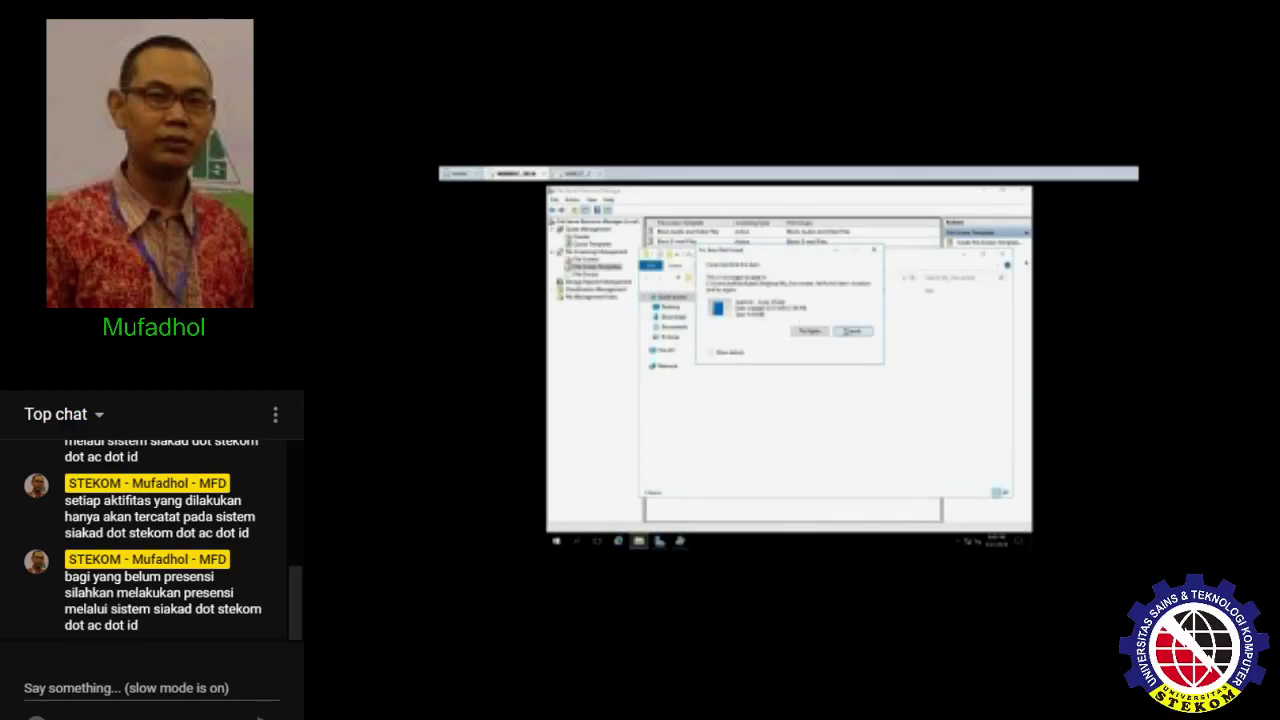
pyautogui.click(850, 330)
pyautogui.click(686, 338)
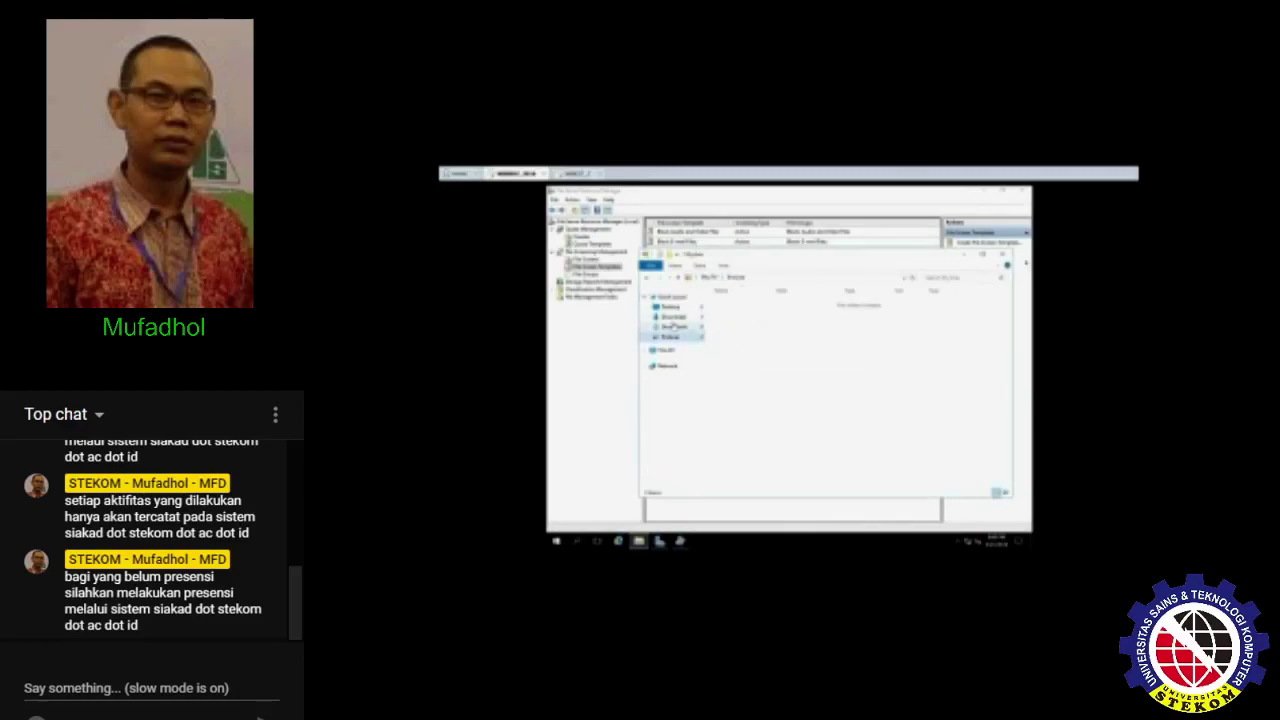
pyautogui.click(672, 306)
pyautogui.doubleClick(736, 303)
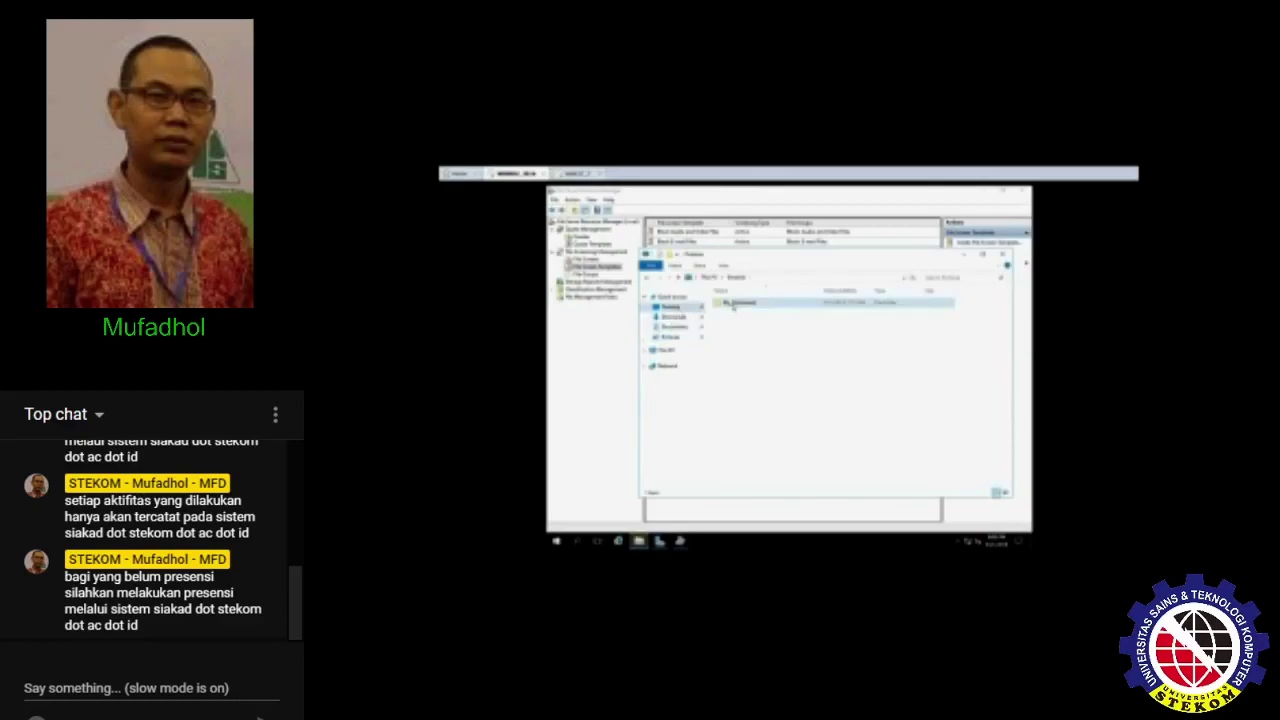
pyautogui.moveTo(748, 256); pyautogui.dragTo(705, 258)
# - Create a New Text Document in My_Document, keeping the default name
pyautogui.rightClick(692, 340)
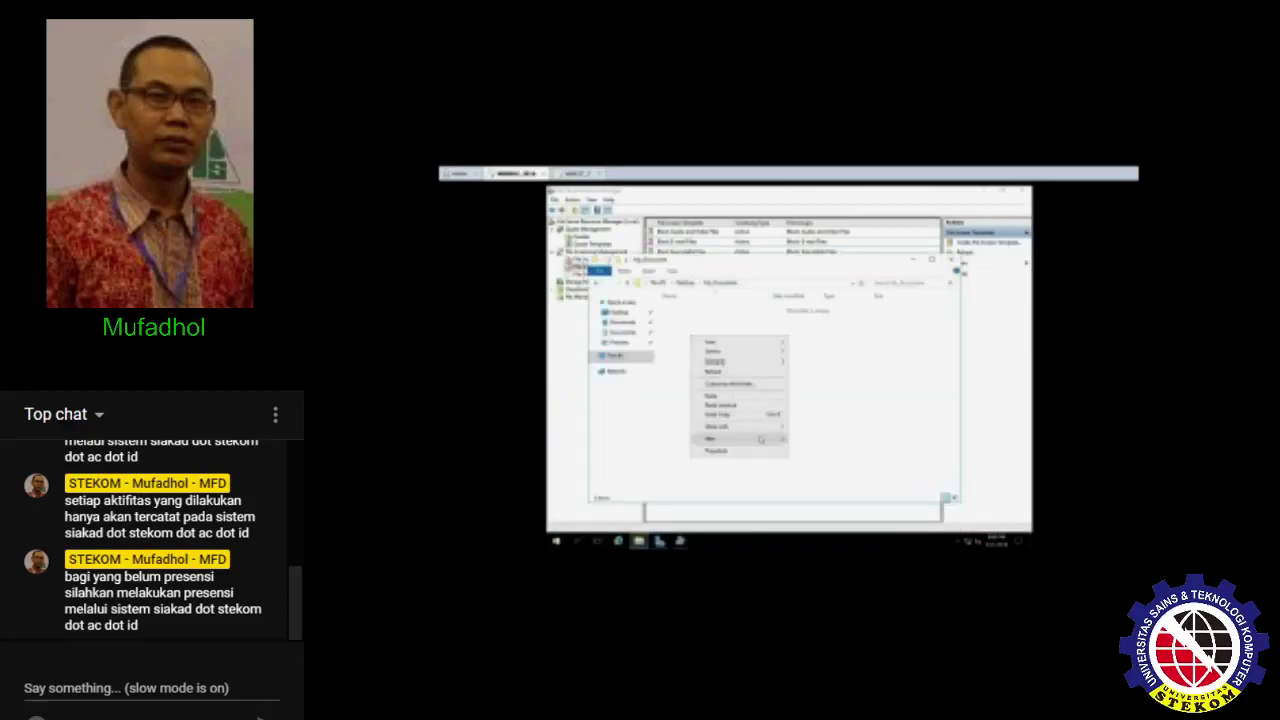
pyautogui.moveTo(745, 439)
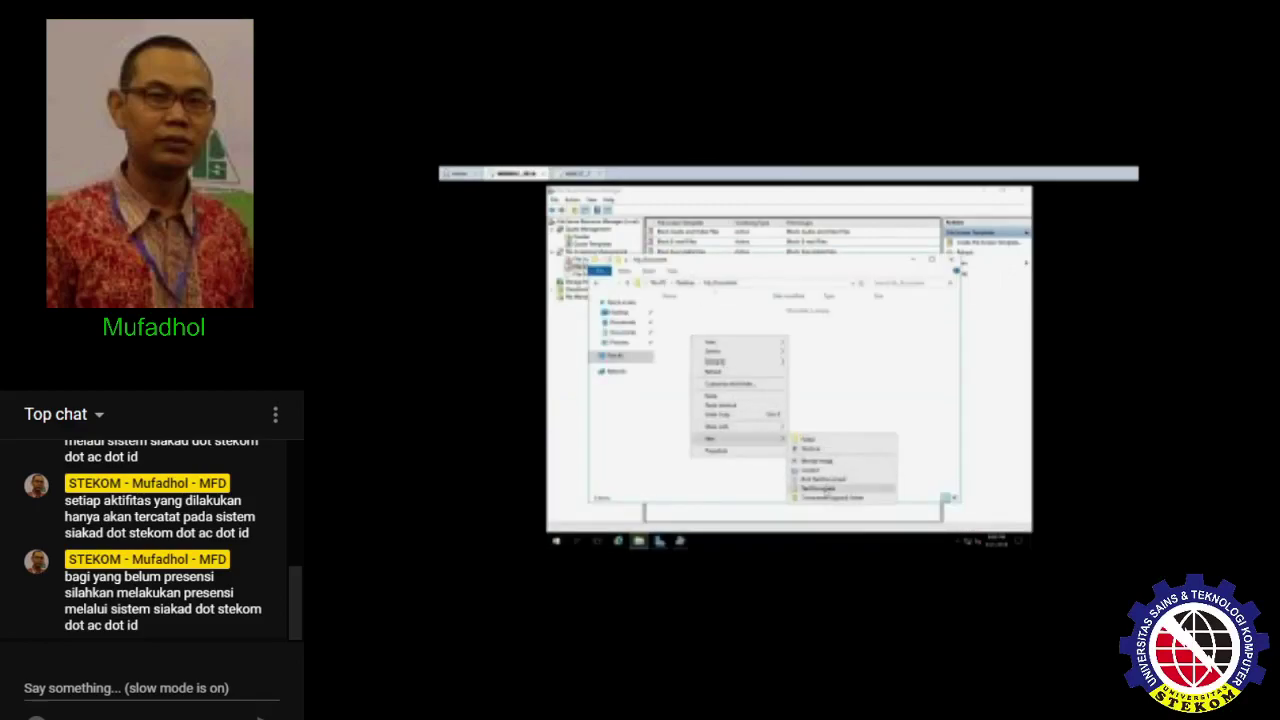
pyautogui.click(822, 488)
pyautogui.press('Return')
# - Attempt another new file in My_Document and dismiss the access-denied warning
pyautogui.rightClick(720, 350)
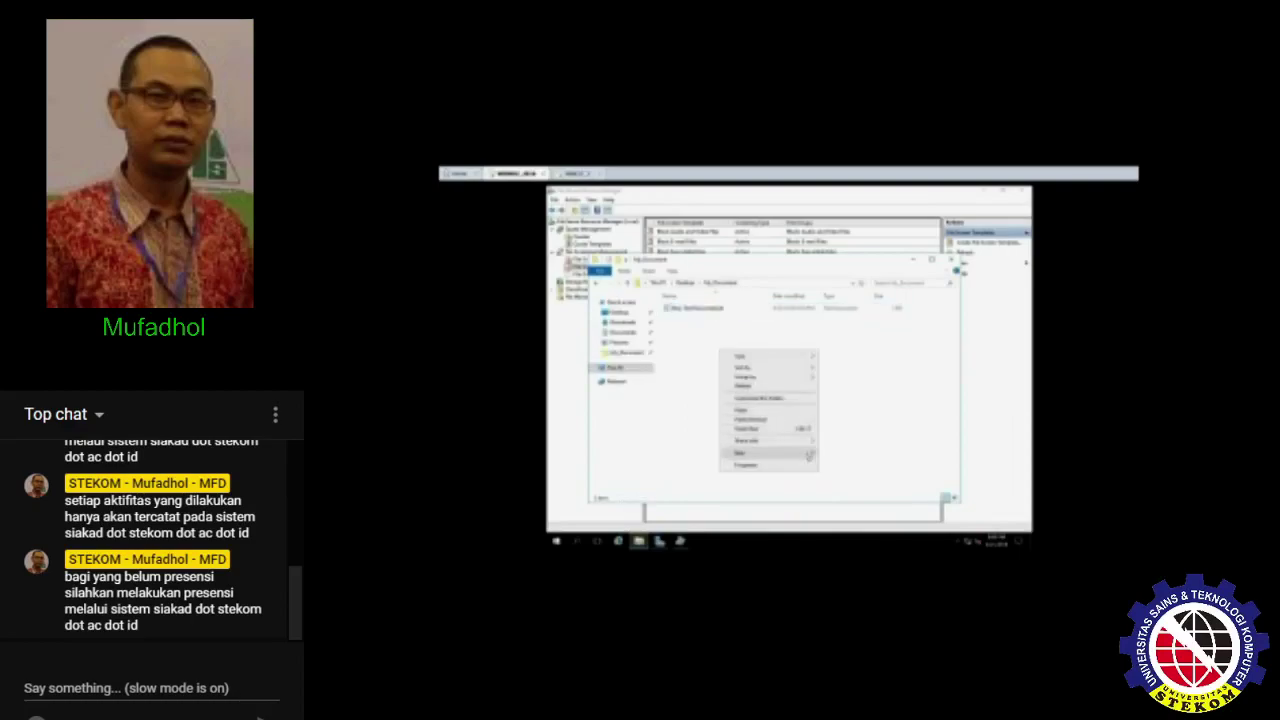
pyautogui.moveTo(808, 455)
pyautogui.click(855, 480)
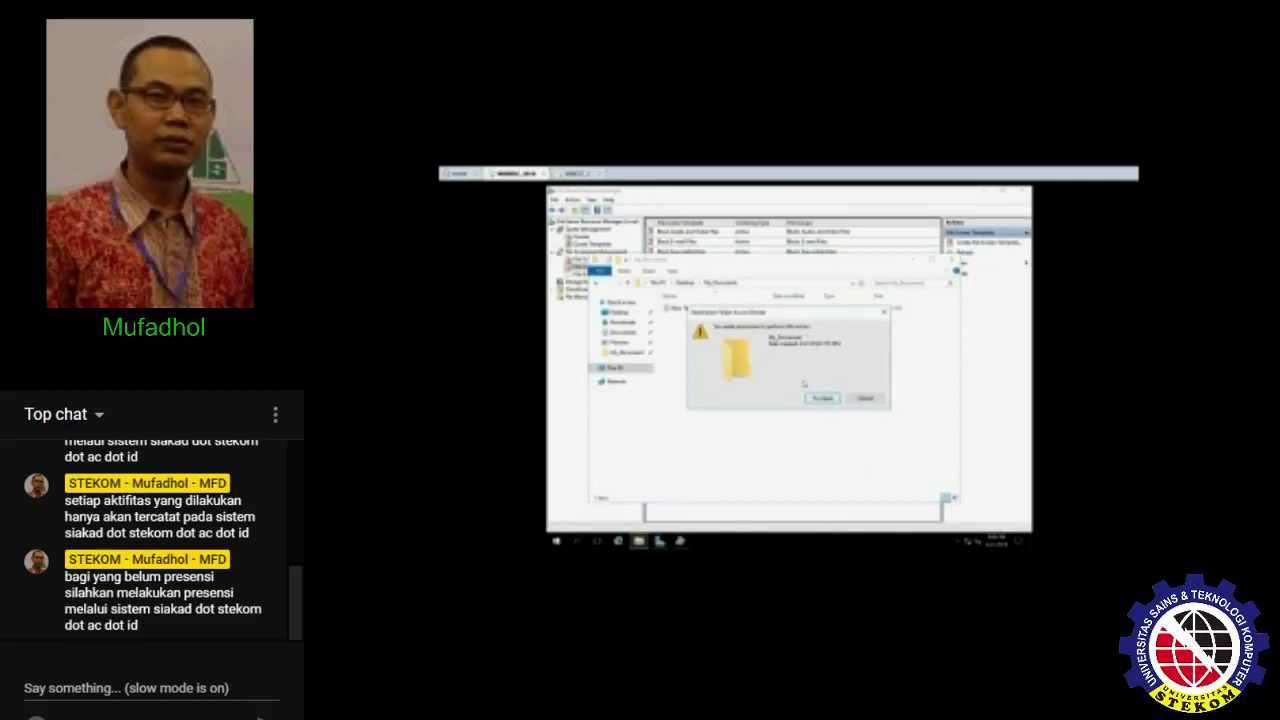
pyautogui.click(859, 397)
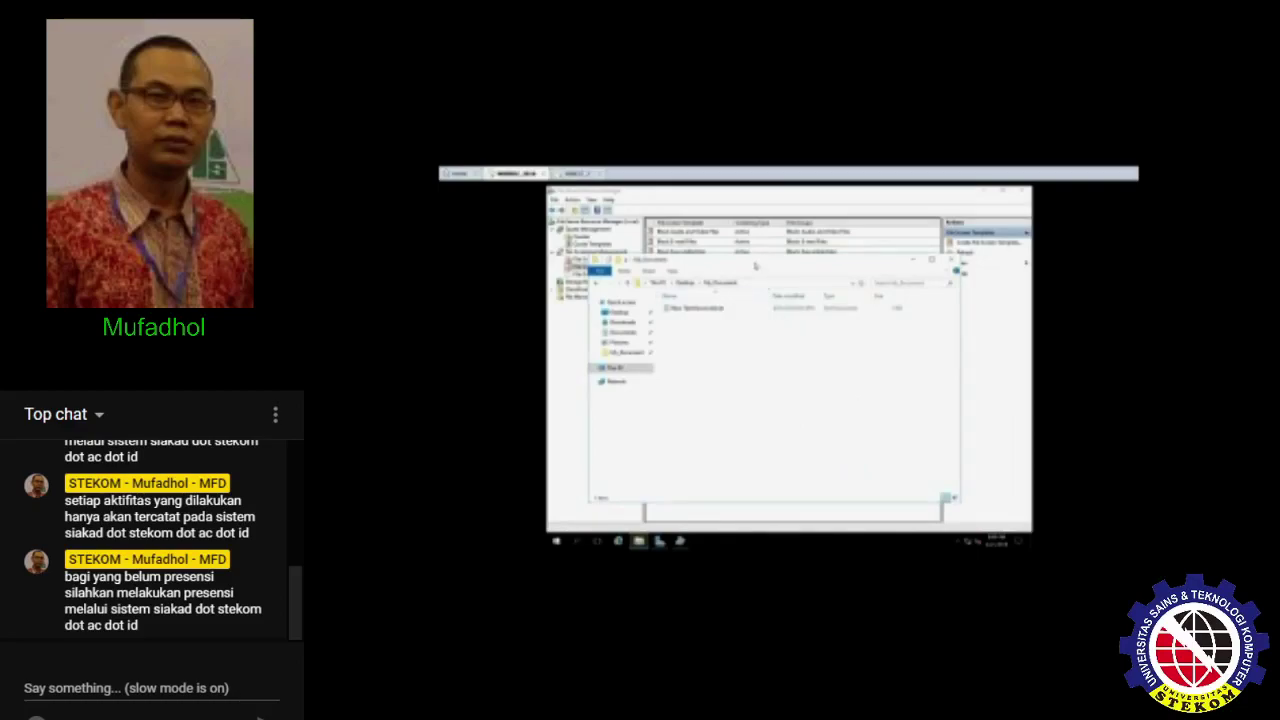
pyautogui.moveTo(755, 266)
pyautogui.mouseDown()
pyautogui.moveTo(744, 336)
pyautogui.moveTo(750, 265)
pyautogui.mouseUp()
# - Search Local Disk (C:) for '*.mp' files
pyautogui.click(625, 368)
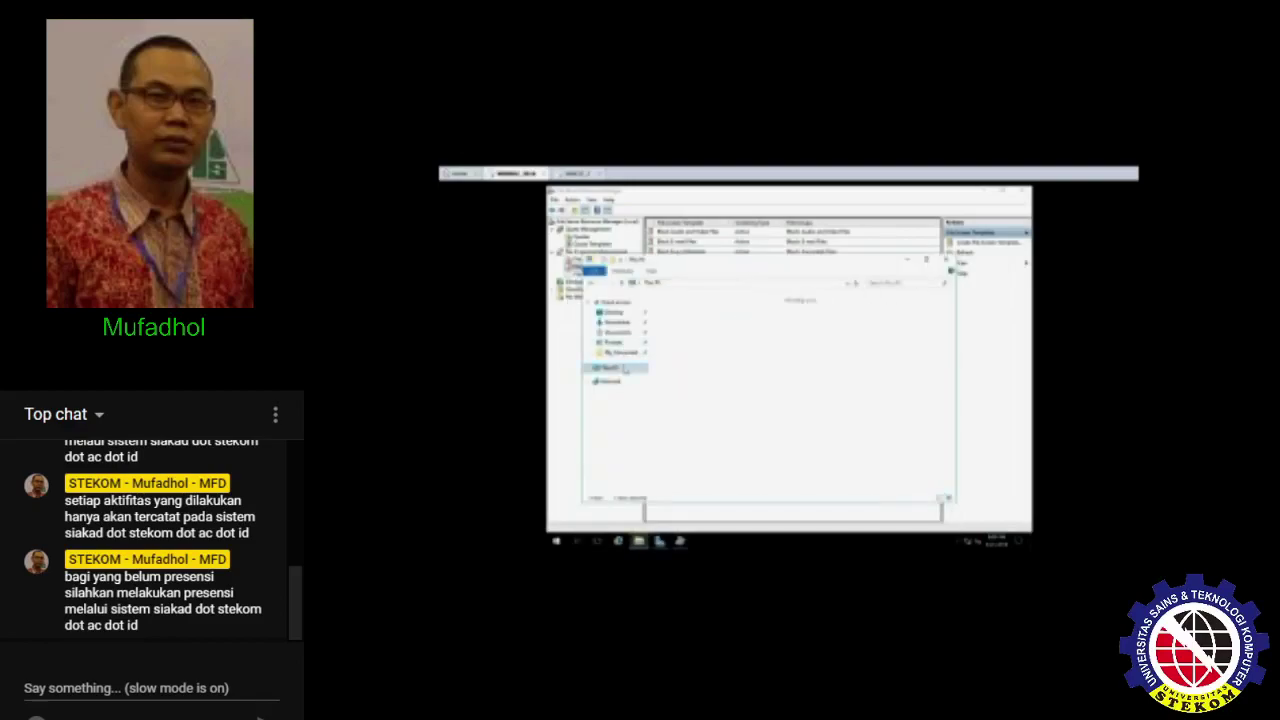
pyautogui.doubleClick(690, 398)
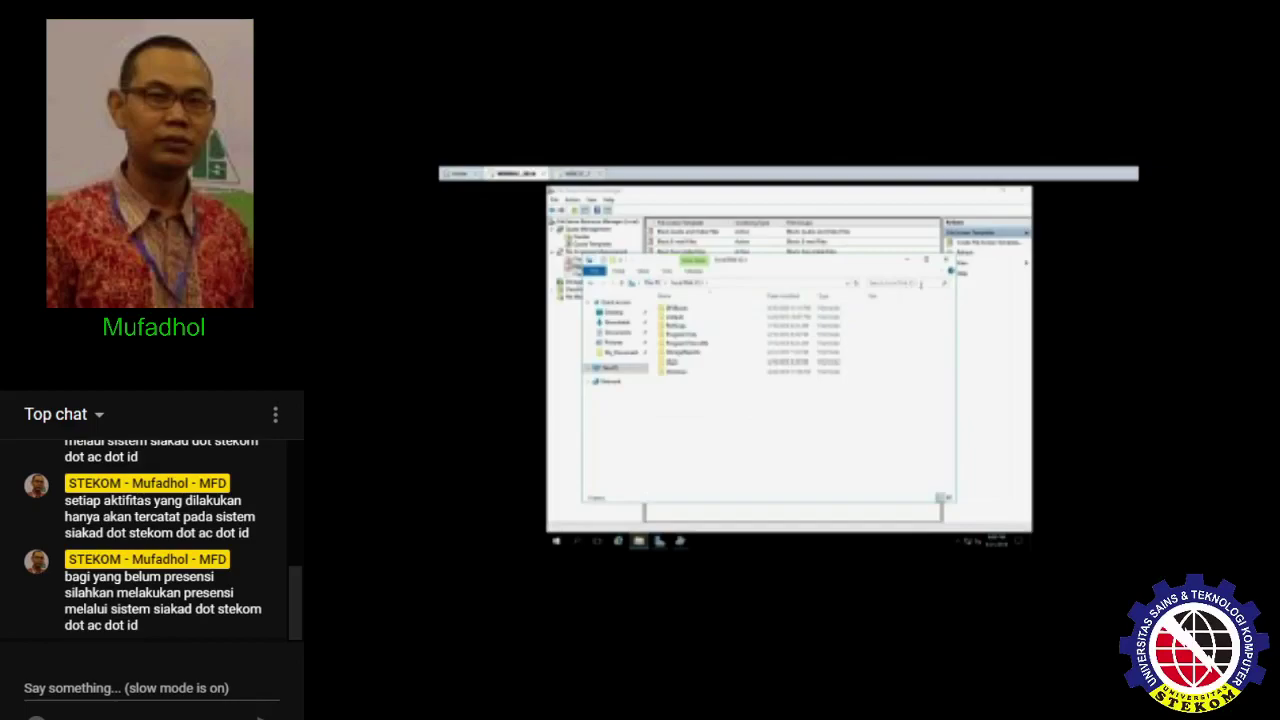
pyautogui.click(920, 284)
pyautogui.write('*.mp')
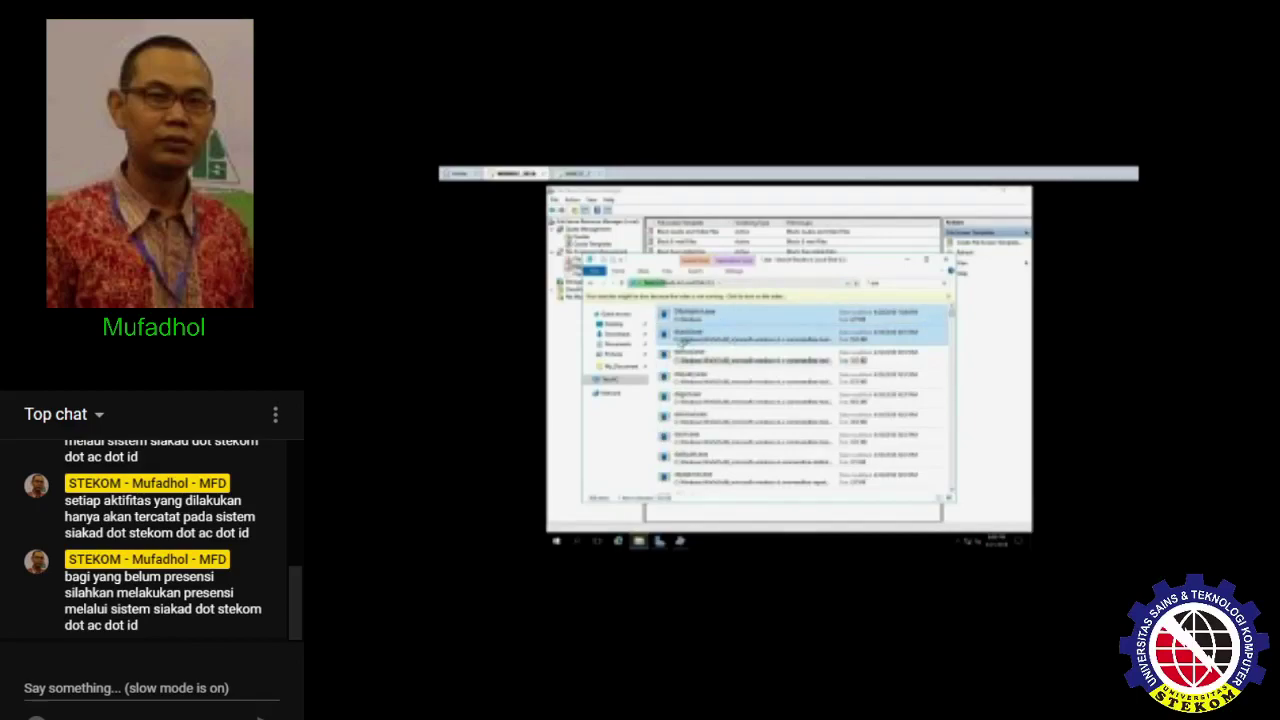
# - Paste the copied file into Desktop\My_Document, then cancel the denied copy
pyautogui.click(625, 325)
pyautogui.doubleClick(689, 309)
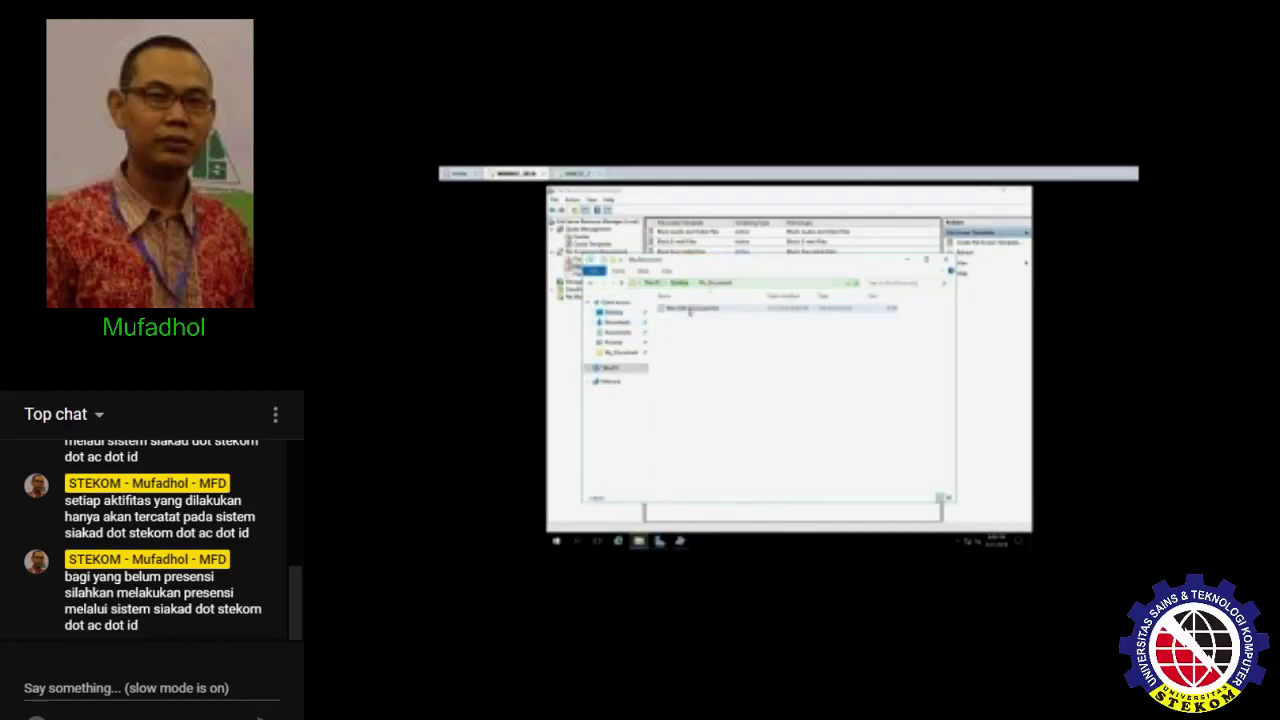
pyautogui.hotkey('ctrl', 'v')
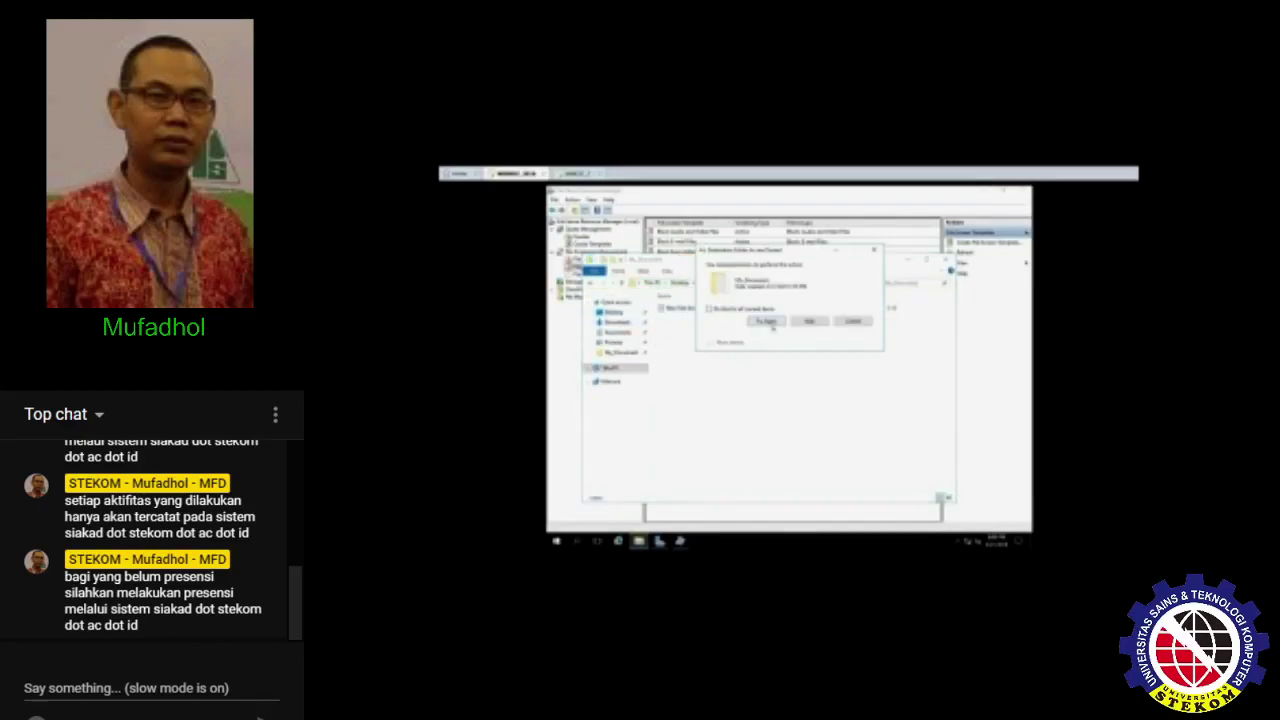
pyautogui.click(770, 323)
pyautogui.click(854, 324)
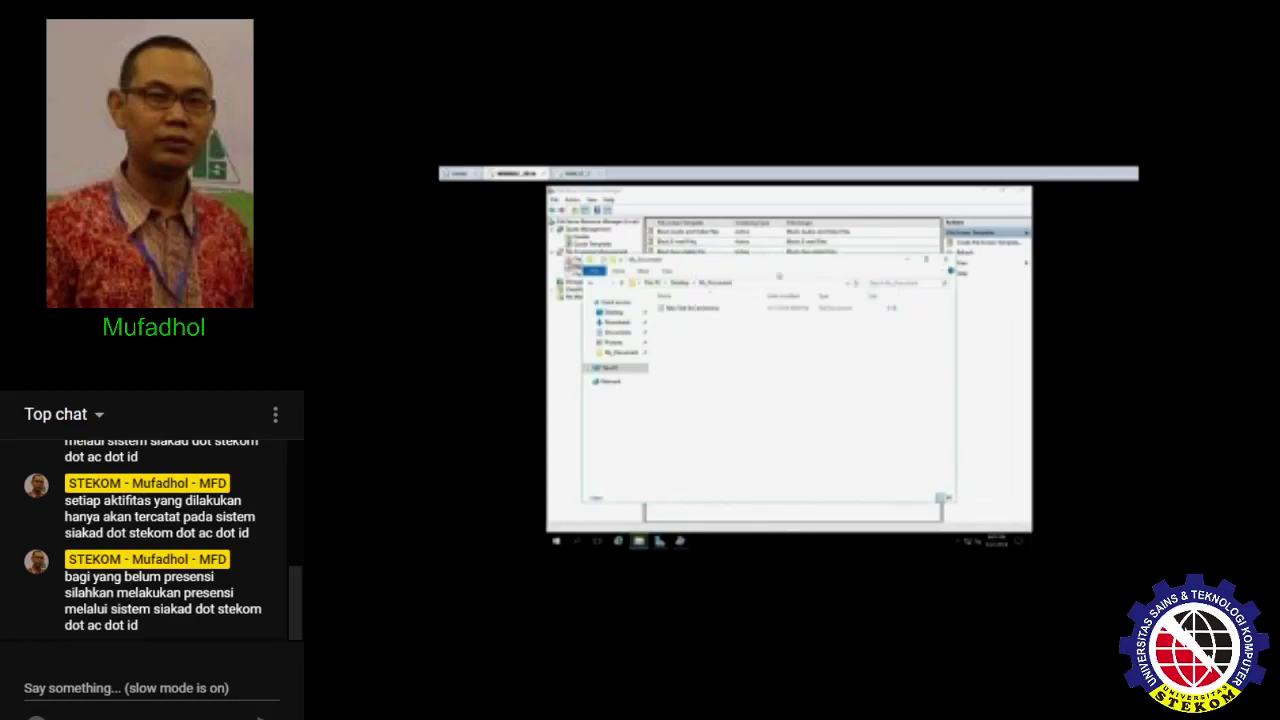
pyautogui.moveTo(892, 262); pyautogui.dragTo(909, 252)
# - Minimize the open windows and open the Sharing tab of My_Document's properties
pyautogui.click(984, 191)
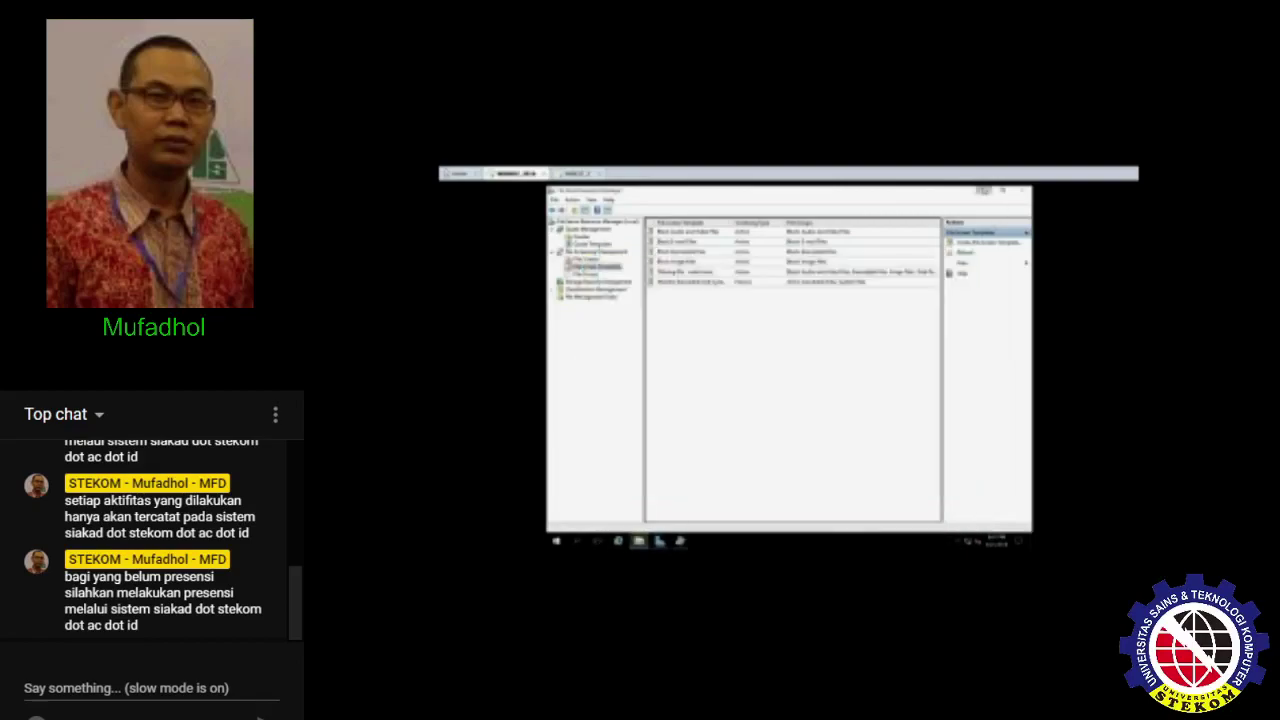
pyautogui.click(930, 248)
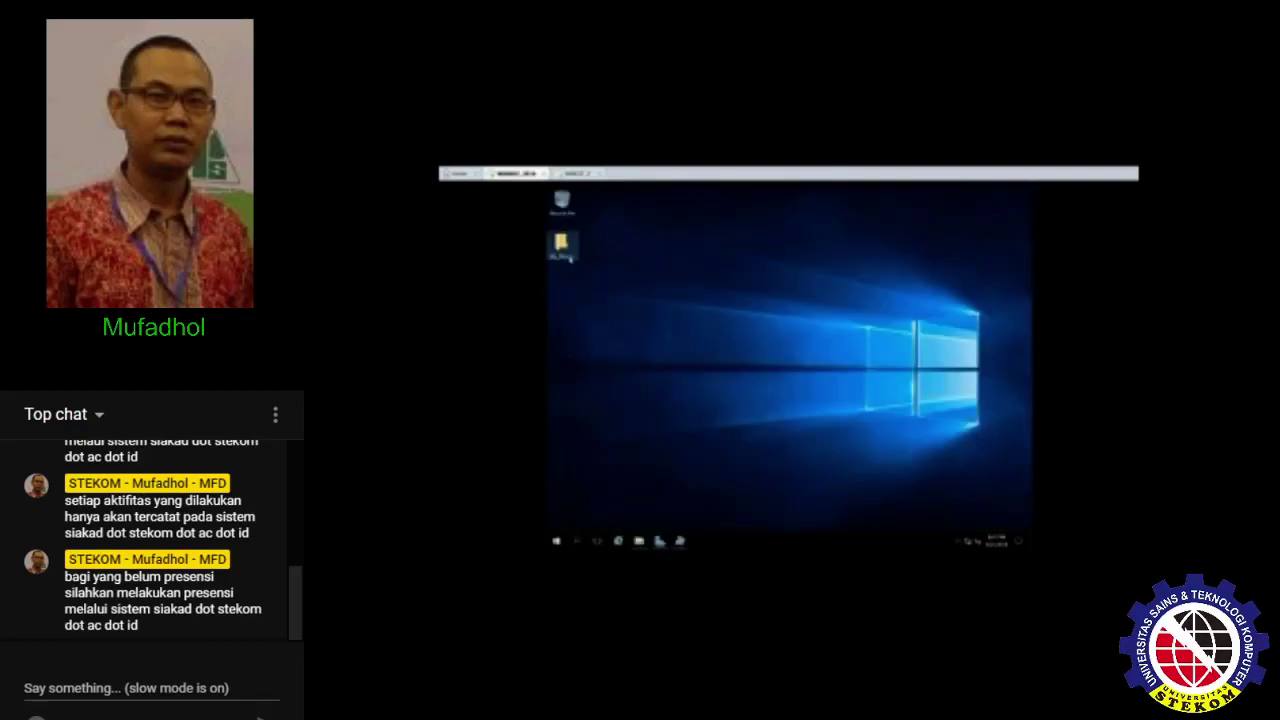
pyautogui.rightClick(573, 258)
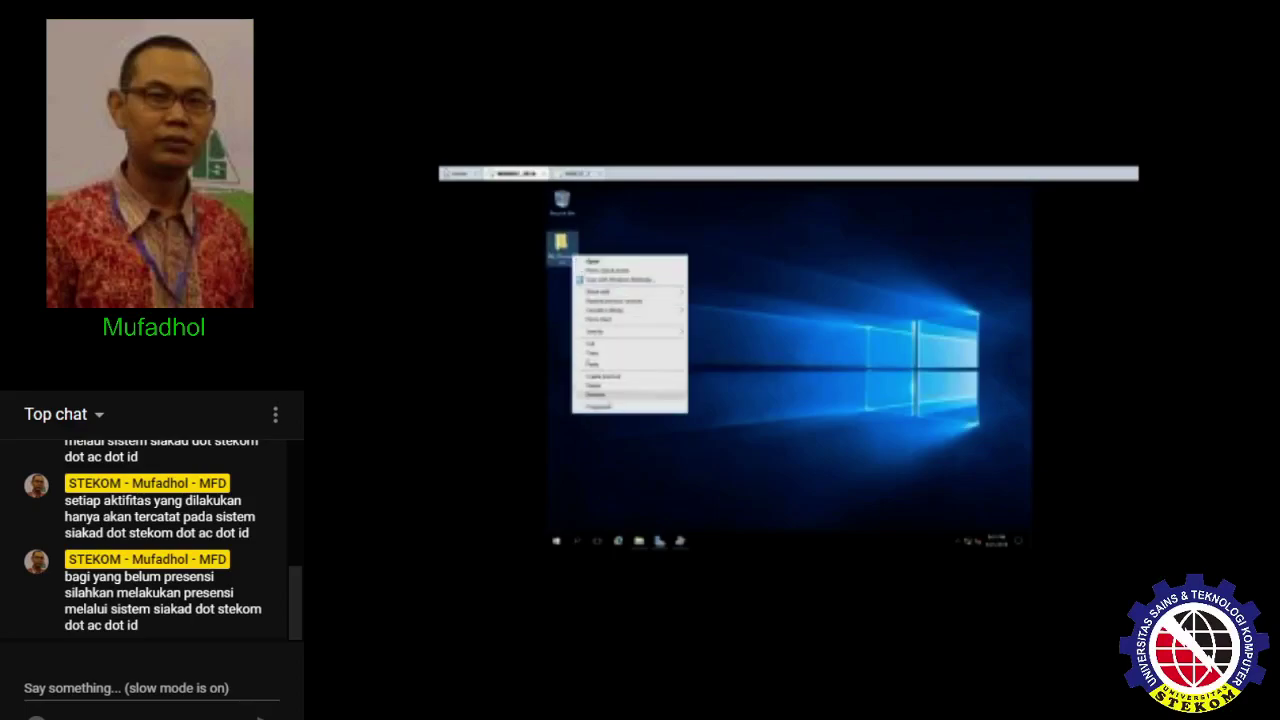
pyautogui.click(609, 398)
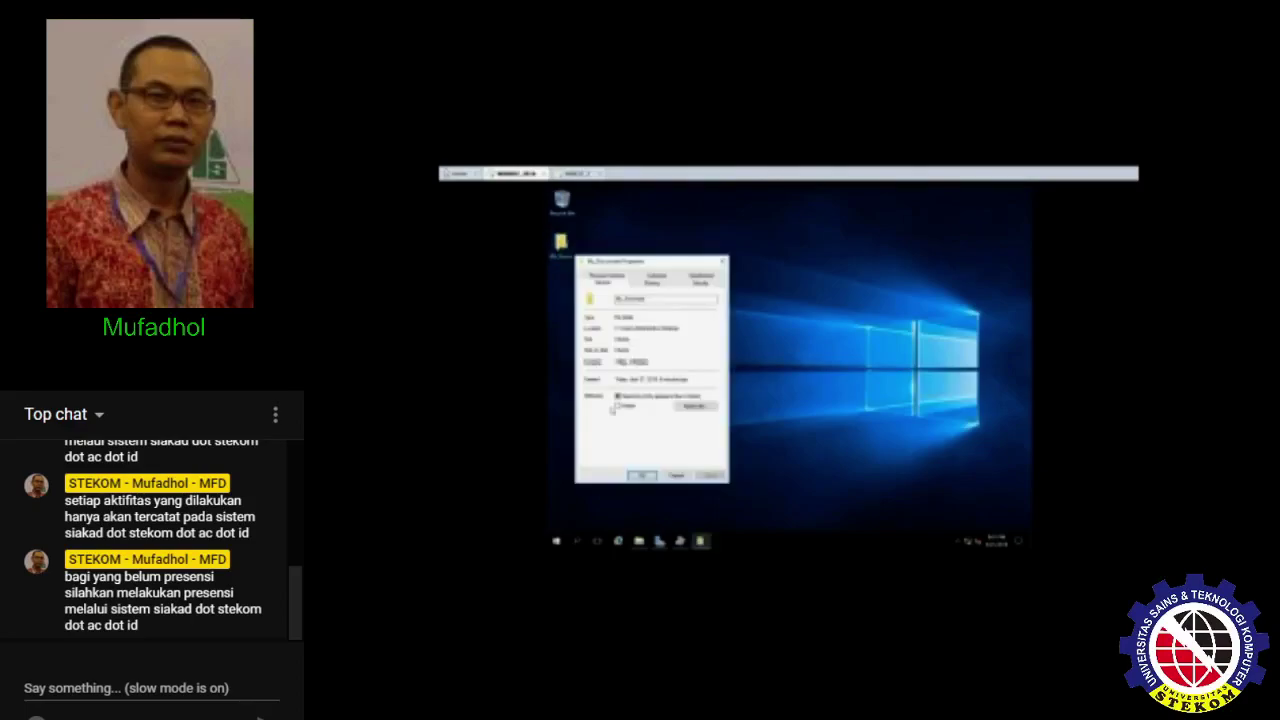
pyautogui.click(658, 282)
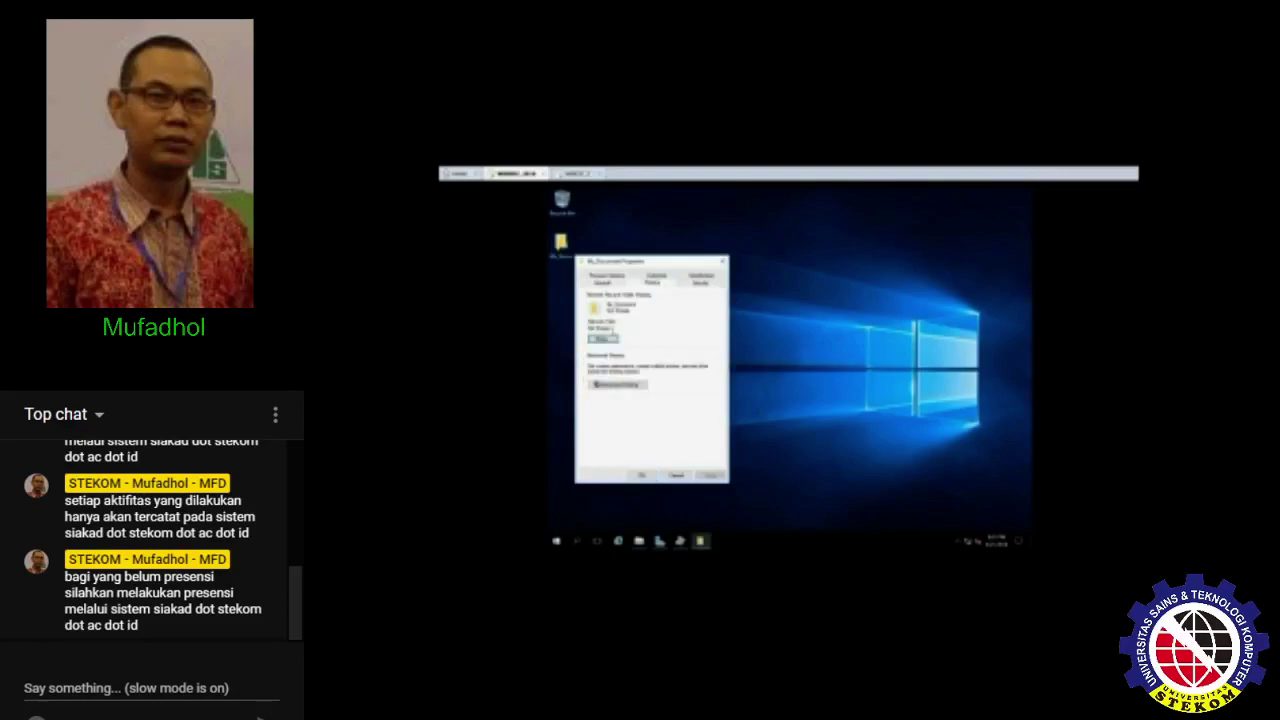
# - Share My_Document with Everyone at Read/Write permission
pyautogui.click(602, 339)
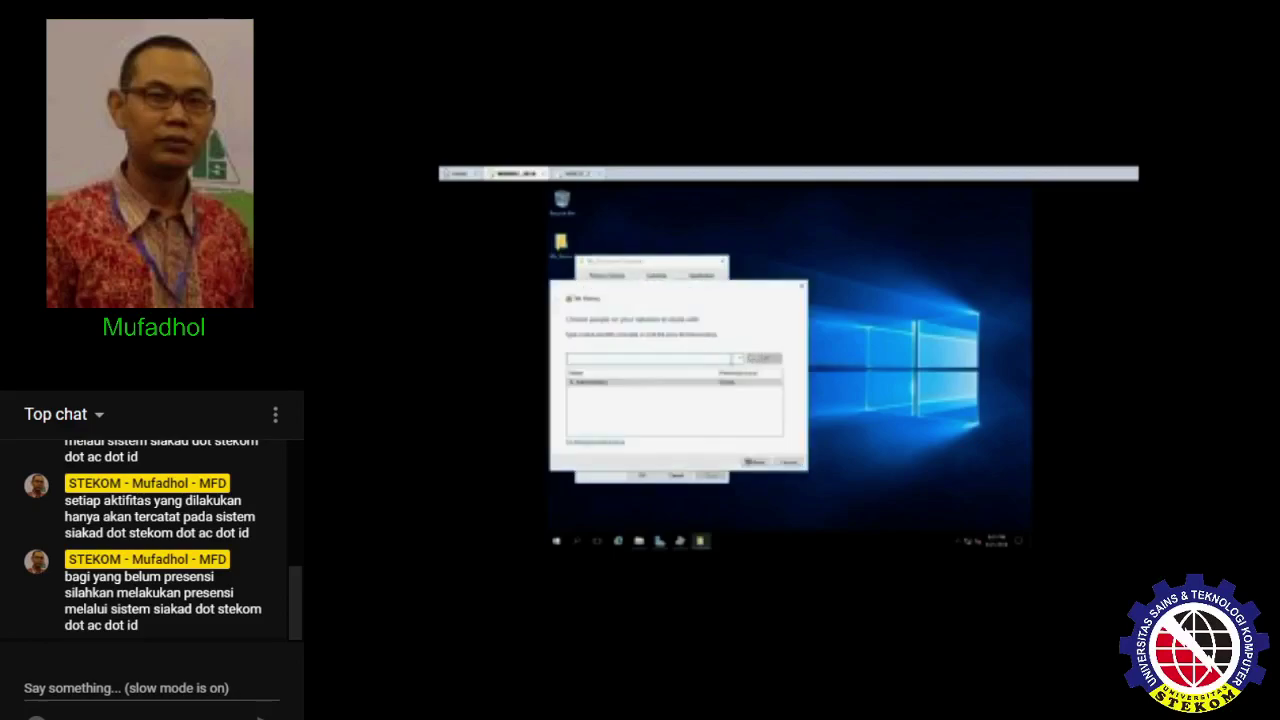
pyautogui.click(740, 358)
pyautogui.click(736, 372)
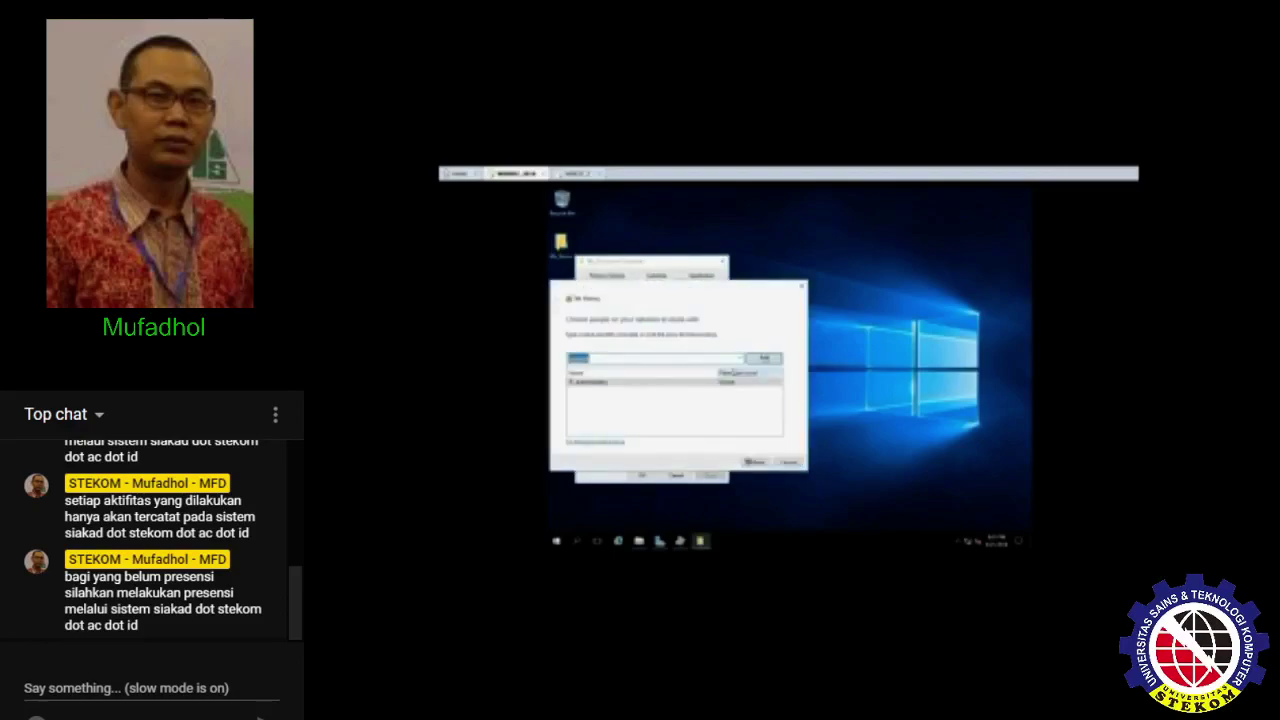
pyautogui.click(763, 358)
pyautogui.click(730, 390)
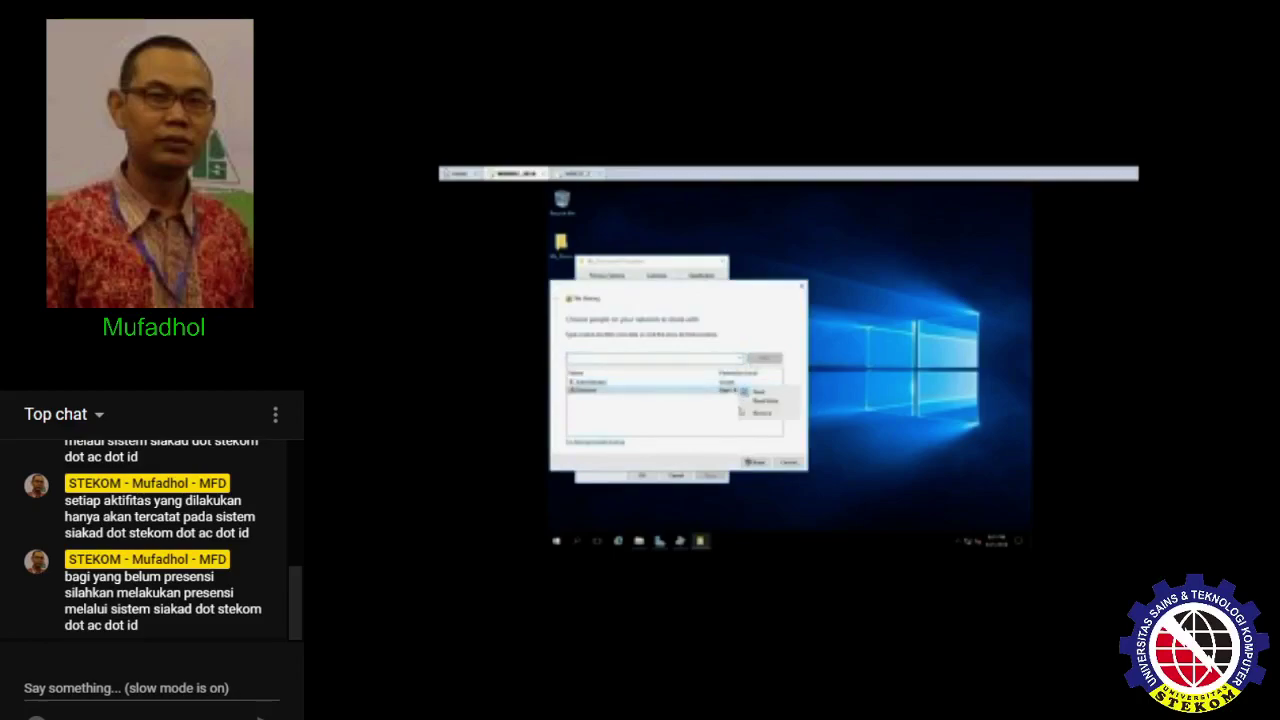
pyautogui.click(755, 400)
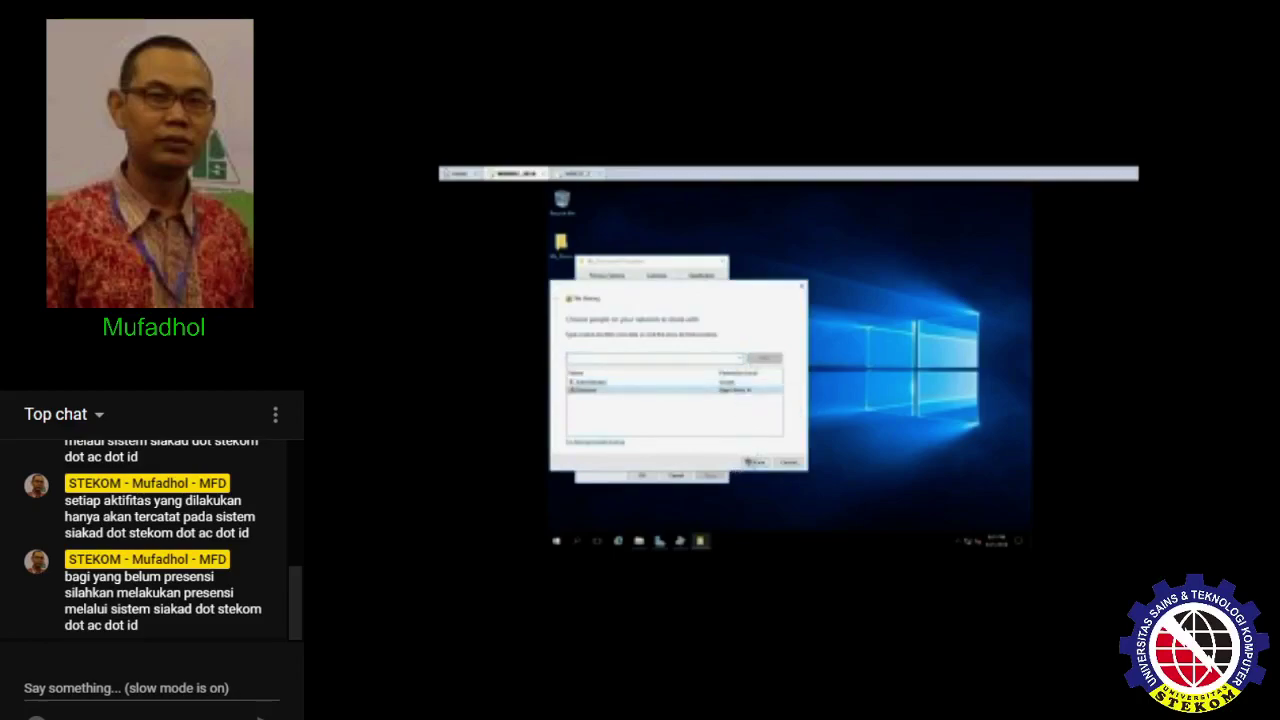
pyautogui.click(752, 463)
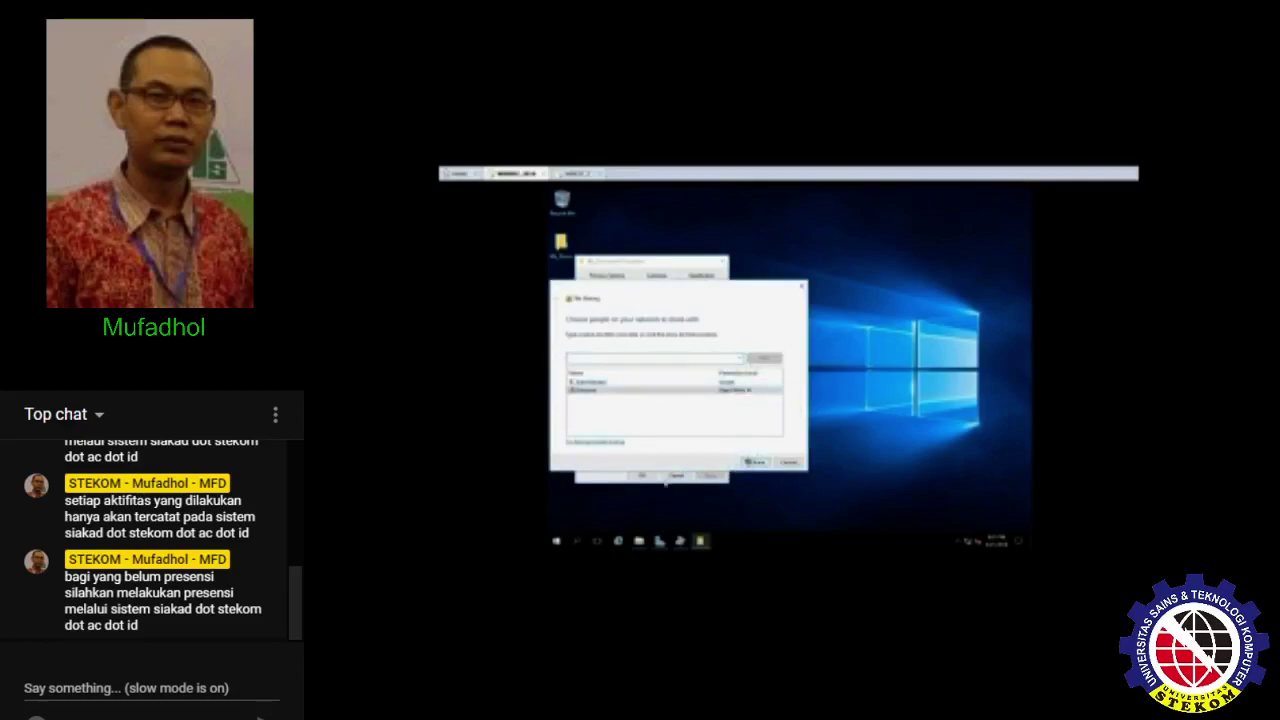
pyautogui.click(785, 462)
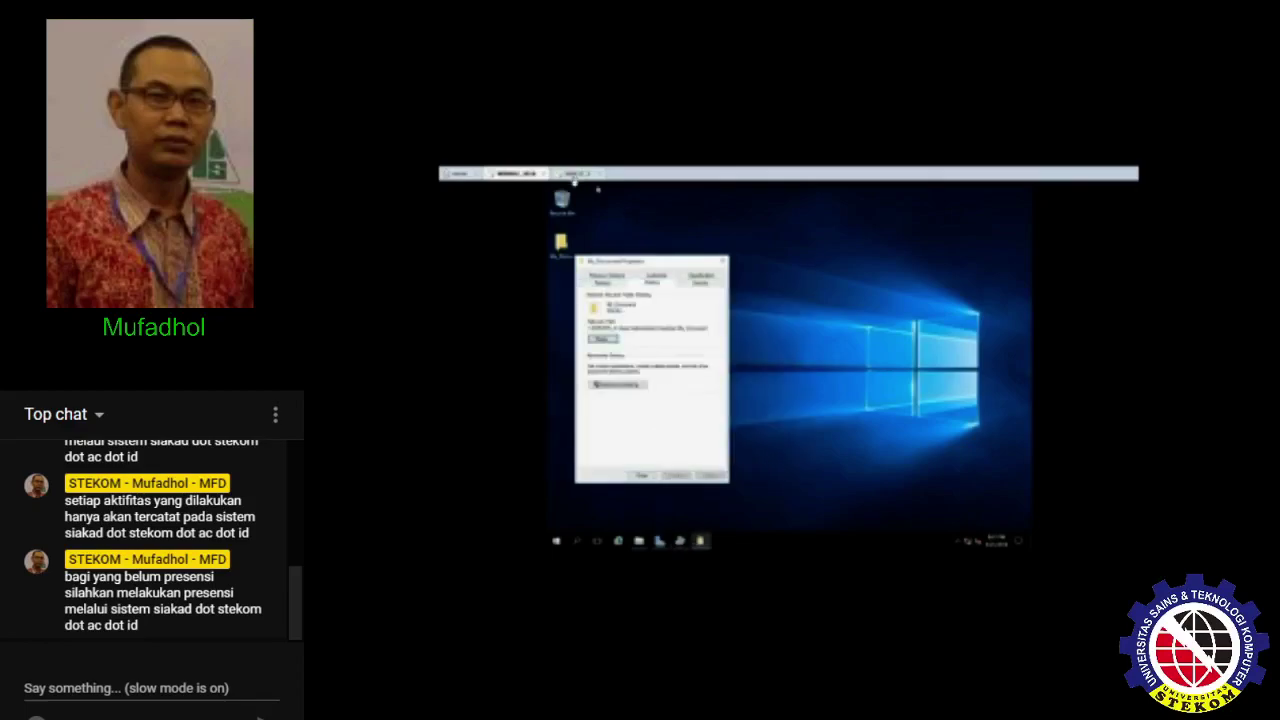
pyautogui.click(575, 176)
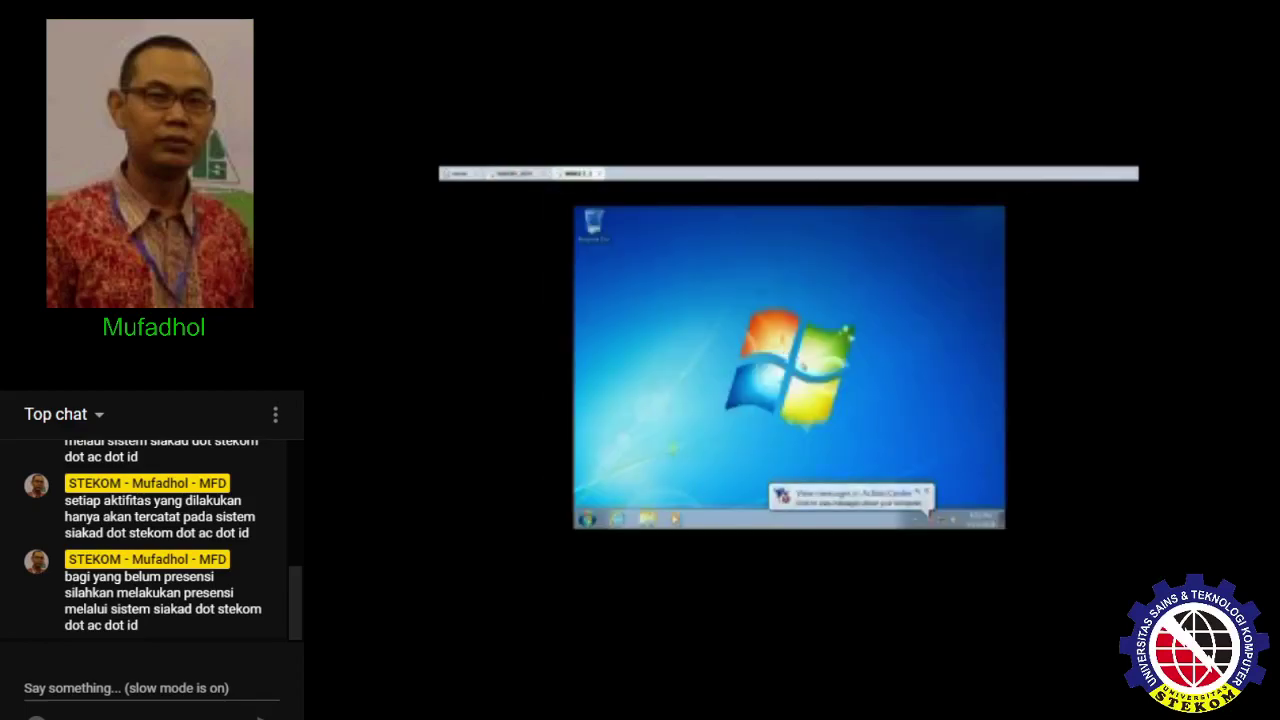
# - Open \\desktop-p from Run and browse the server's shared folders
pyautogui.press('super+r')
pyautogui.write('\\\\')
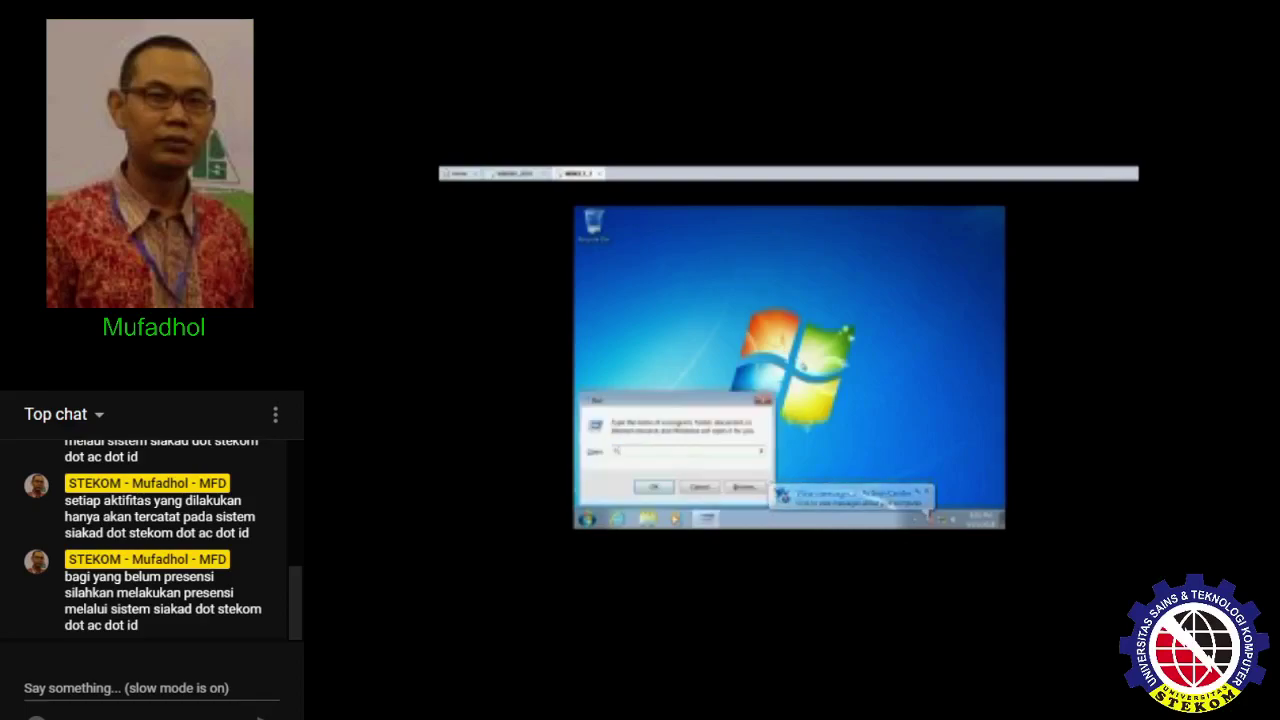
pyautogui.write('desktop')
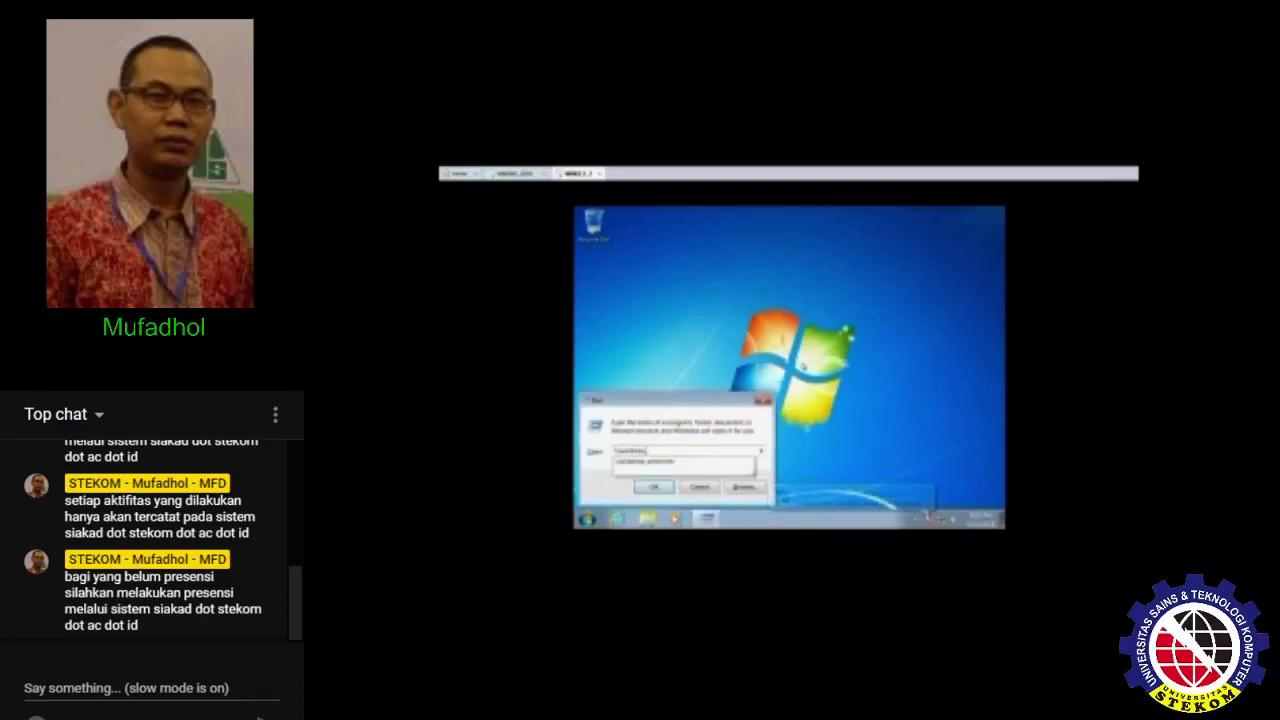
pyautogui.write('-p')
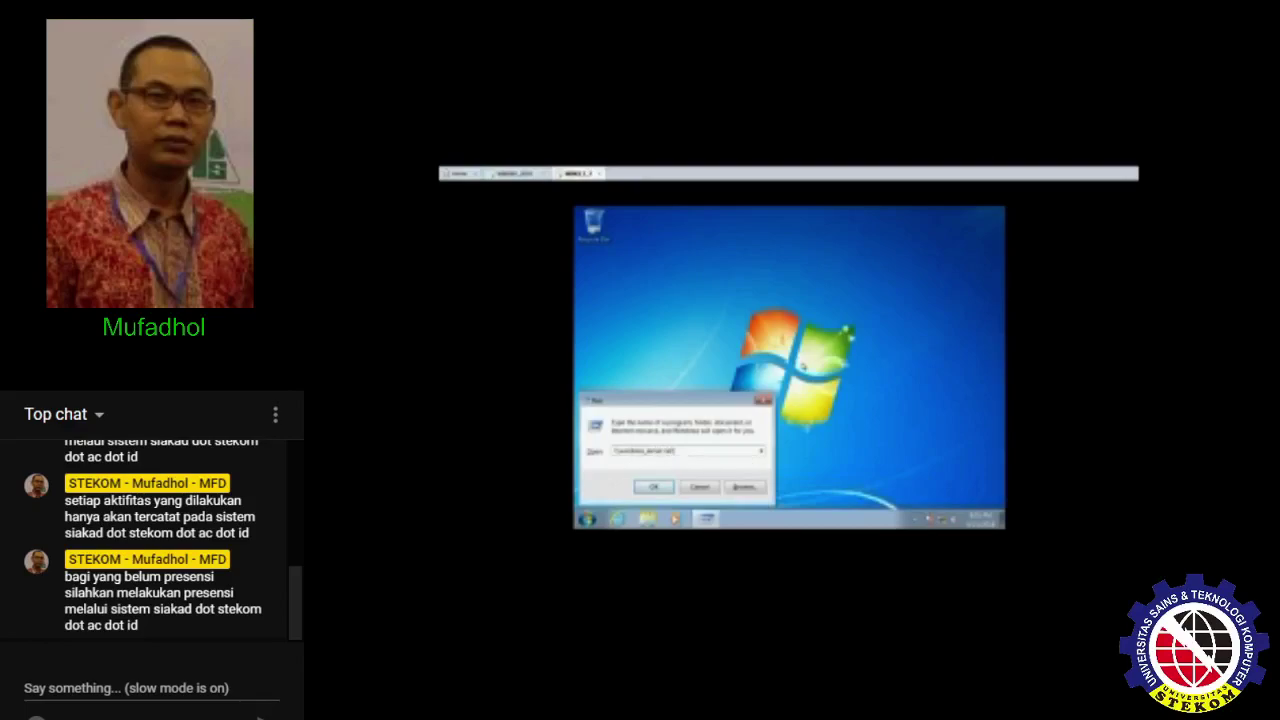
pyautogui.press('Return')
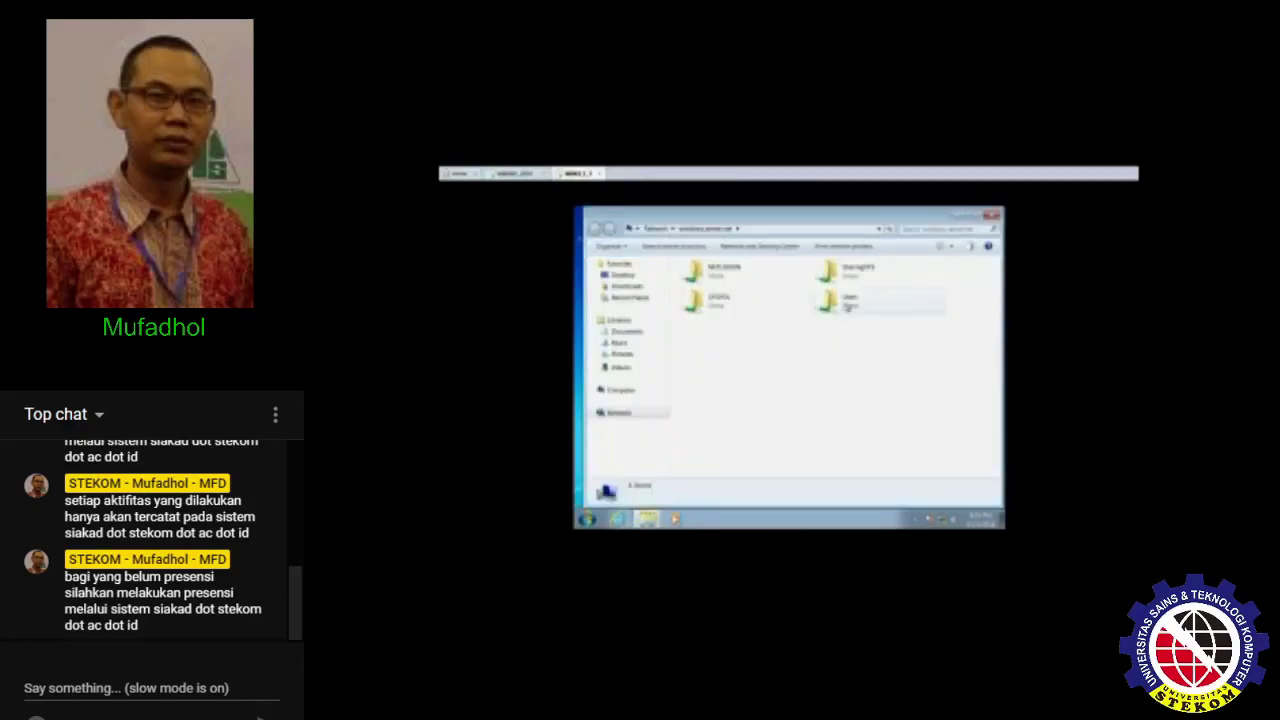
pyautogui.doubleClick(848, 305)
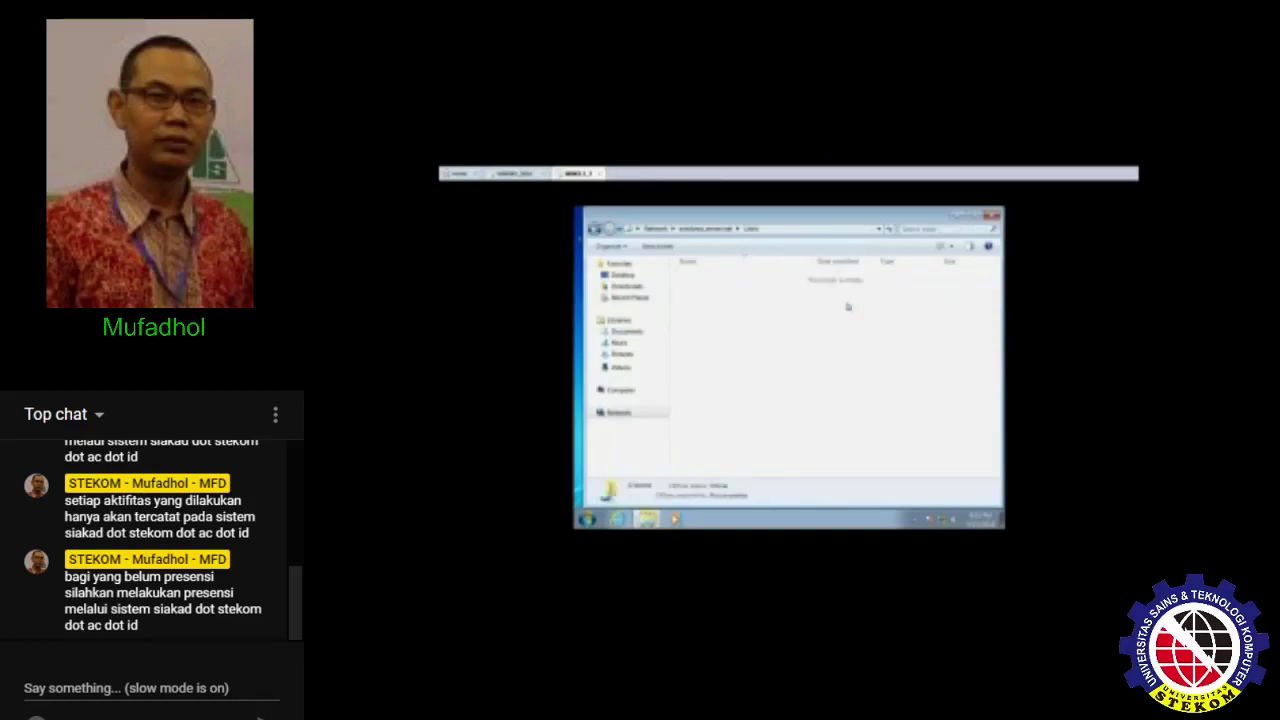
pyautogui.press('BackSpace')
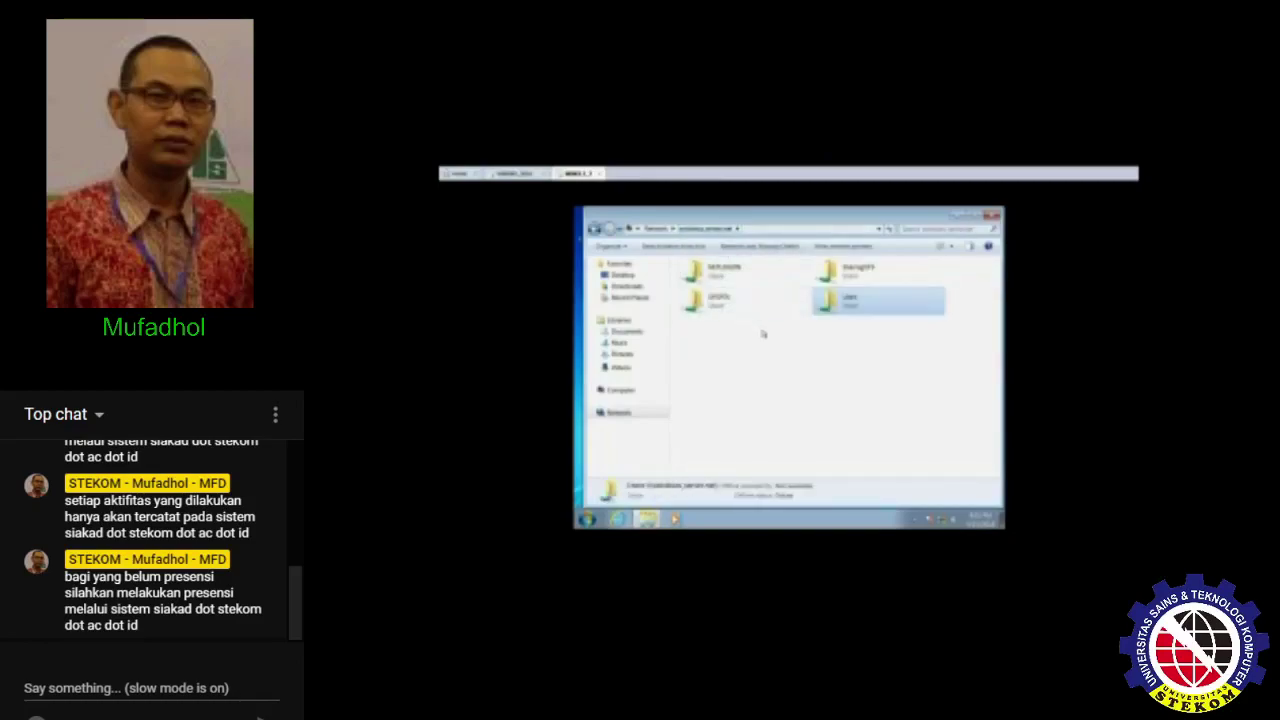
pyautogui.doubleClick(715, 274)
pyautogui.press('BackSpace')
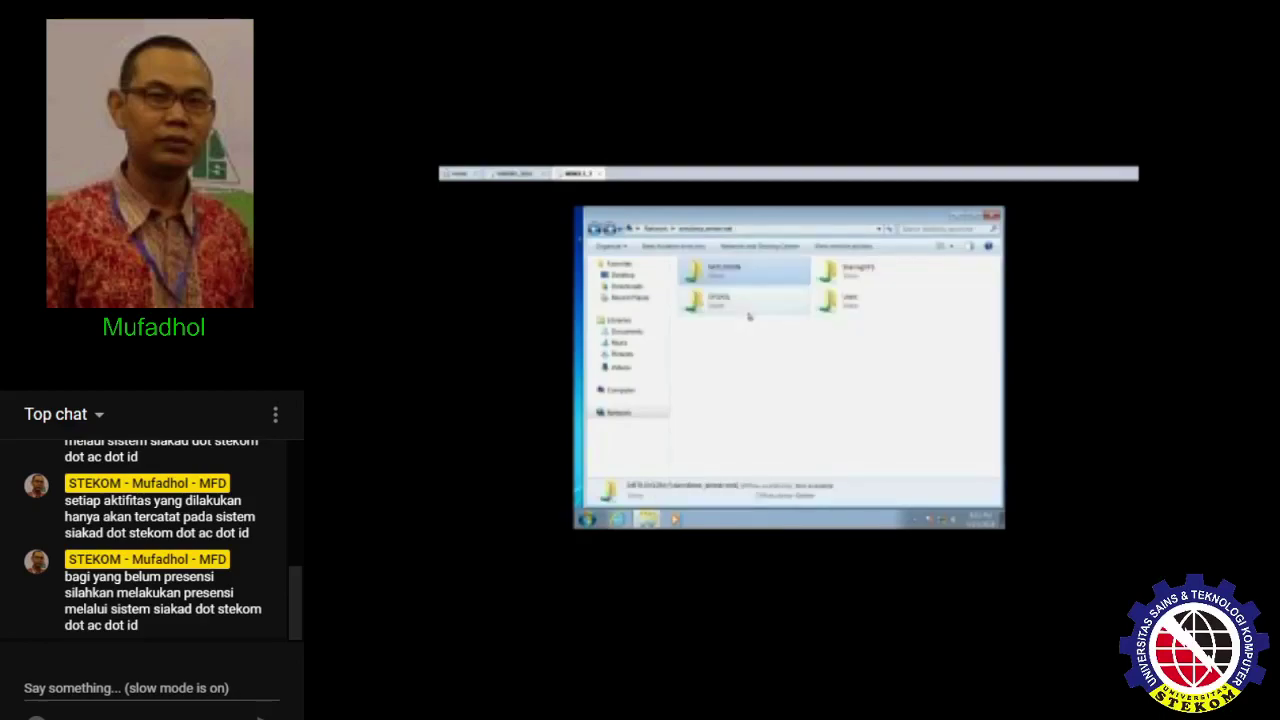
pyautogui.doubleClick(749, 317)
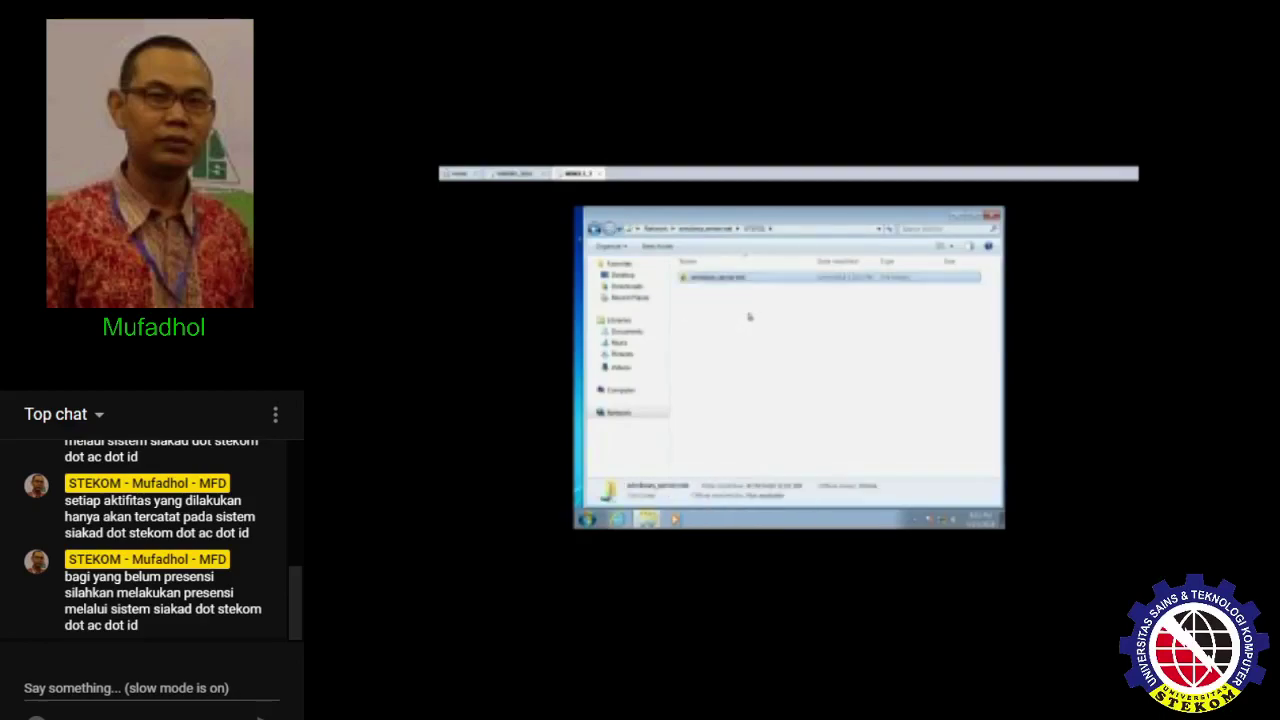
pyautogui.press('BackSpace')
# - Browse into a share and open its empty New folder
pyautogui.press('Right')
pyautogui.press('Return')
pyautogui.press('BackSpace')
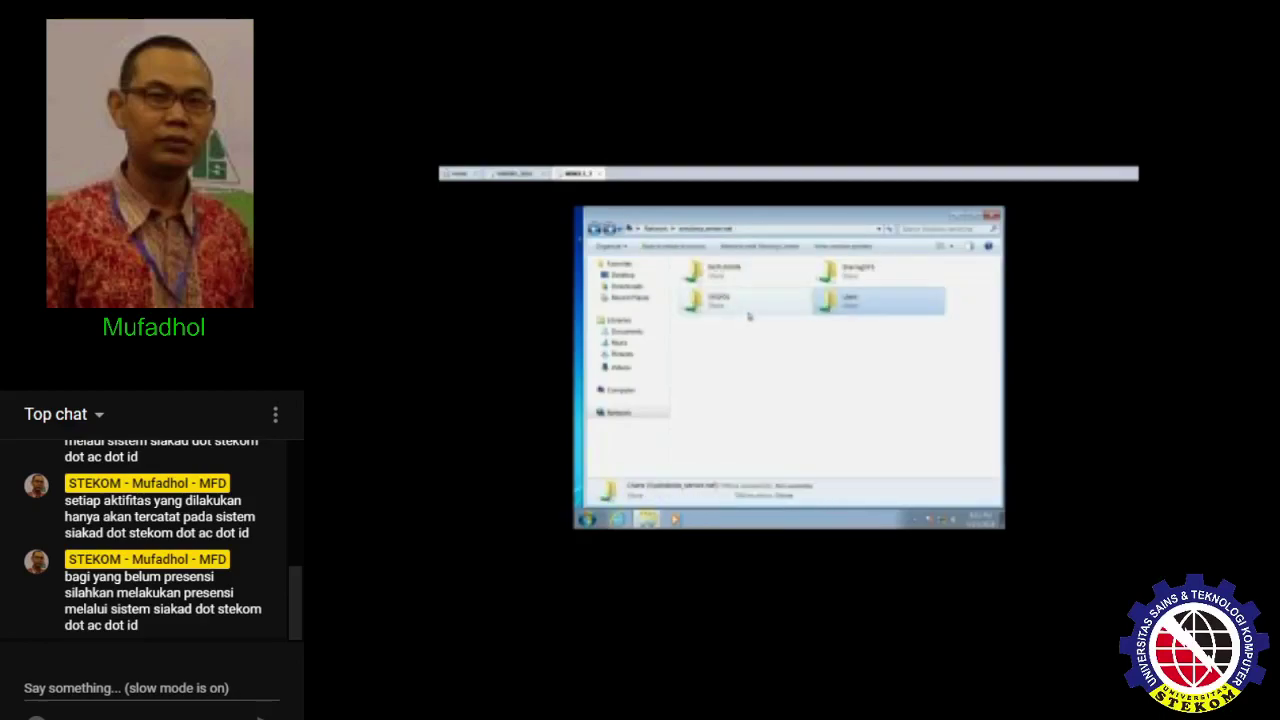
pyautogui.doubleClick(749, 317)
pyautogui.press('Down')
pyautogui.press('Return')
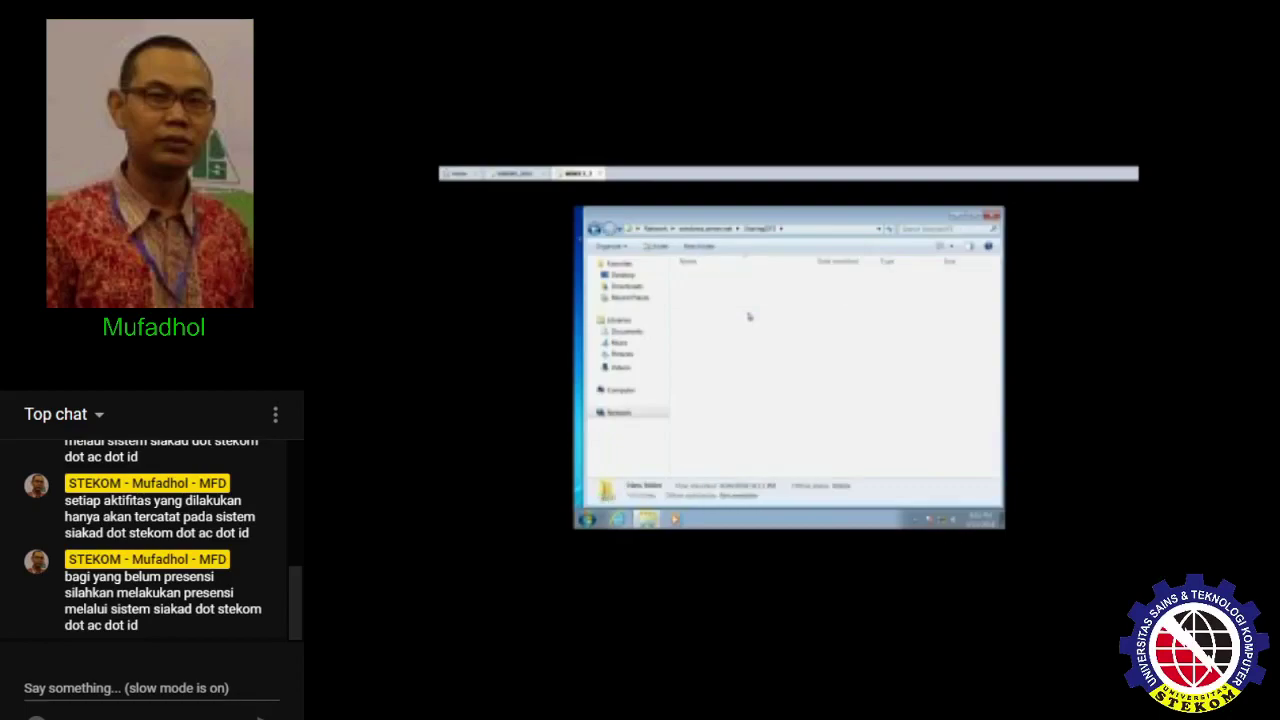
pyautogui.press('BackSpace')
pyautogui.press('Return')
pyautogui.click(518, 176)
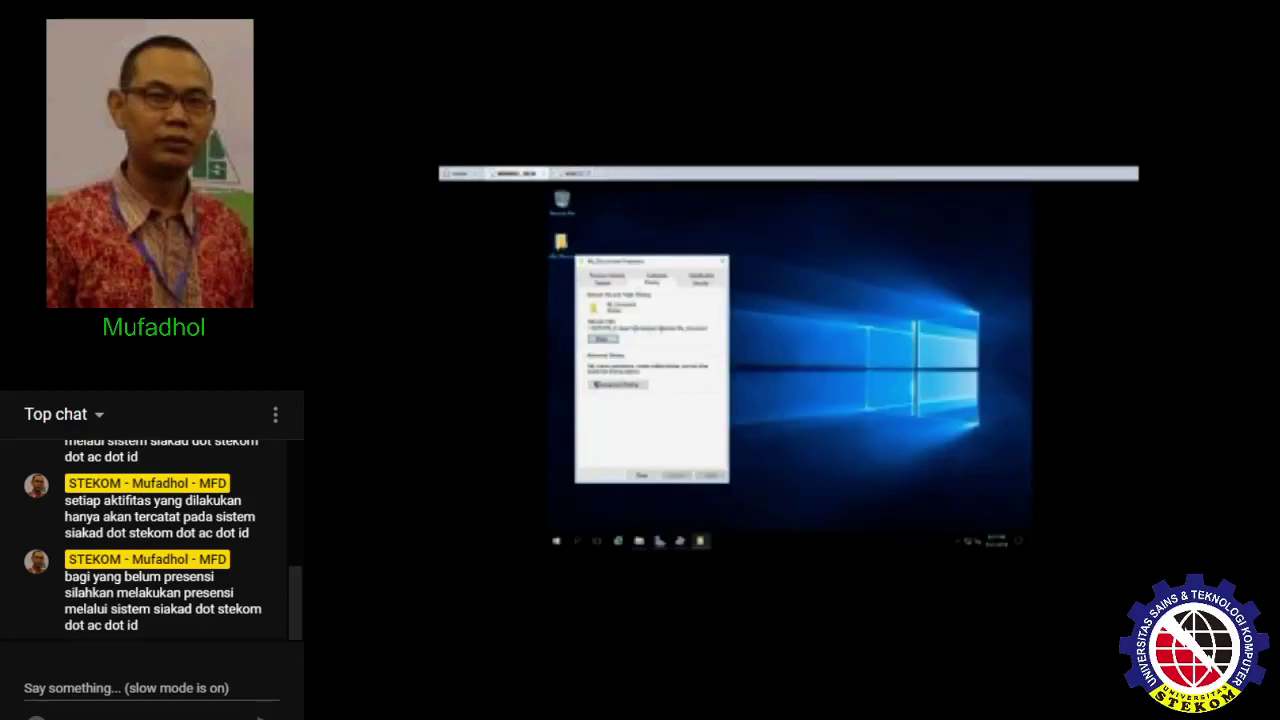
# - Copy My_Document's network path from its Properties and close the dialog
pyautogui.moveTo(707, 330); pyautogui.dragTo(593, 330)
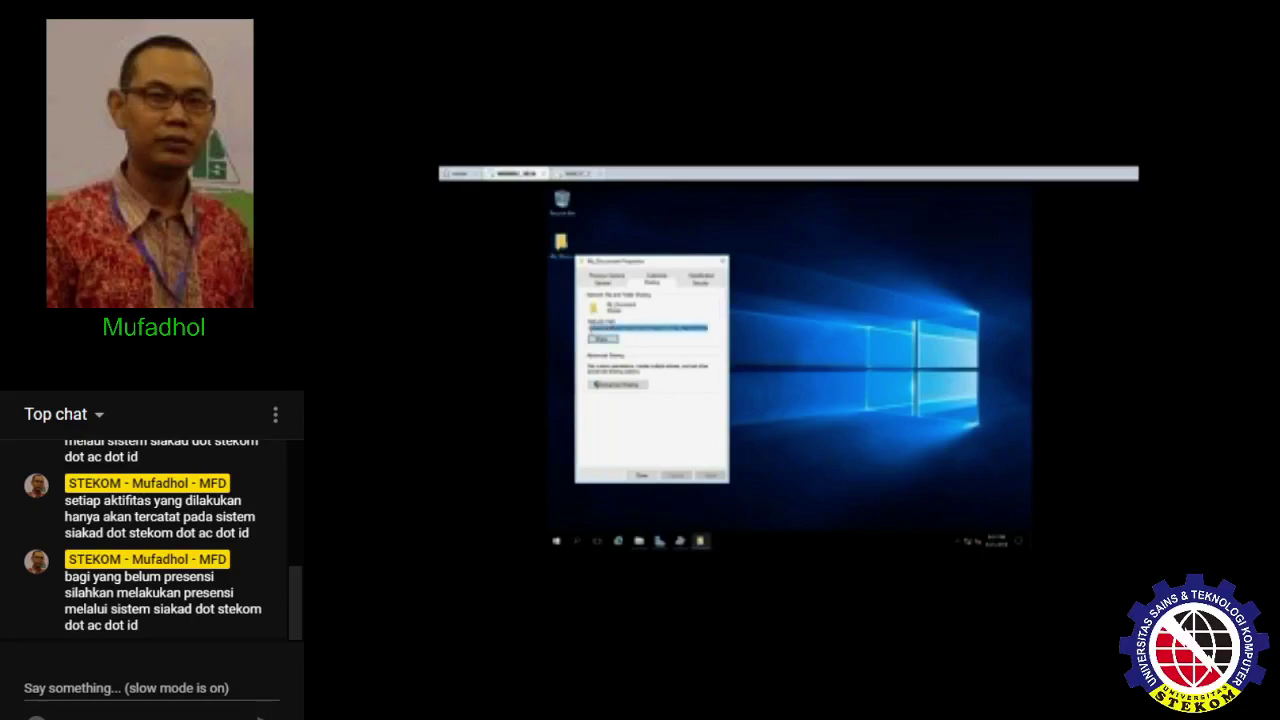
pyautogui.rightClick(593, 330)
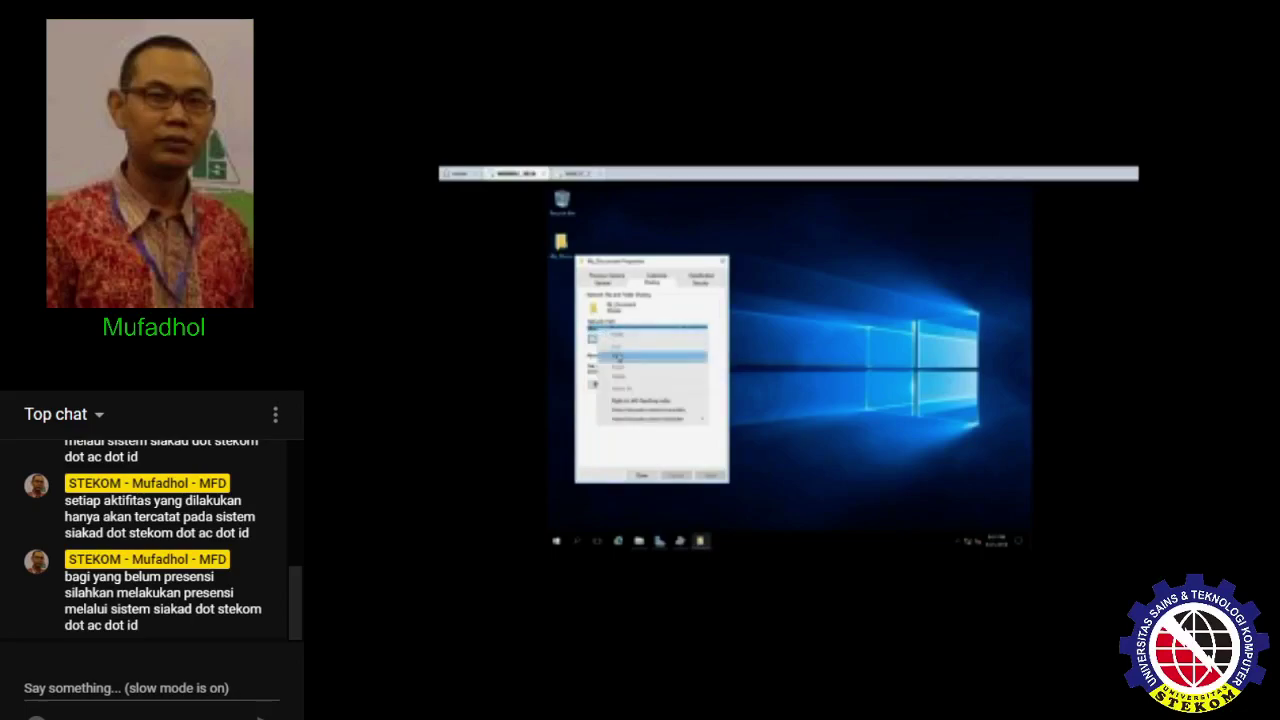
pyautogui.click(612, 360)
pyautogui.click(651, 476)
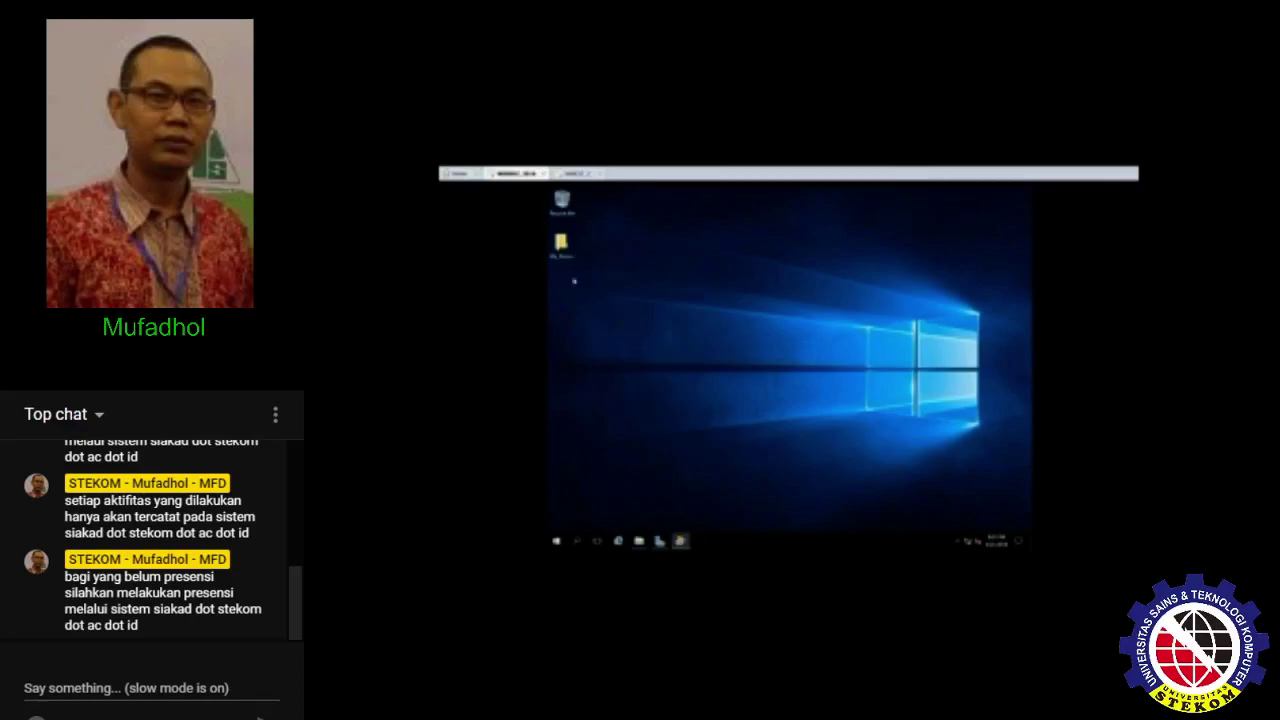
# - On the Windows 7 client, open the server's network path from Run
pyautogui.click(575, 174)
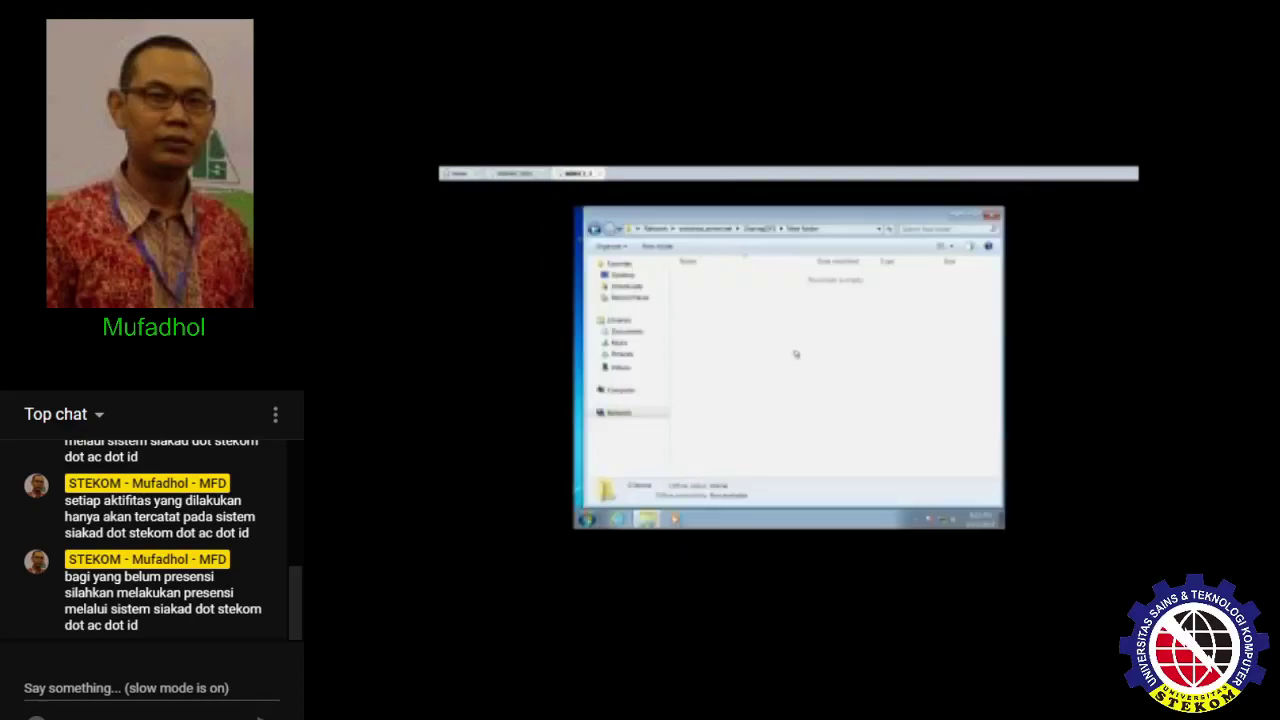
pyautogui.press('super+r')
pyautogui.hotkey('ctrl', 'v')
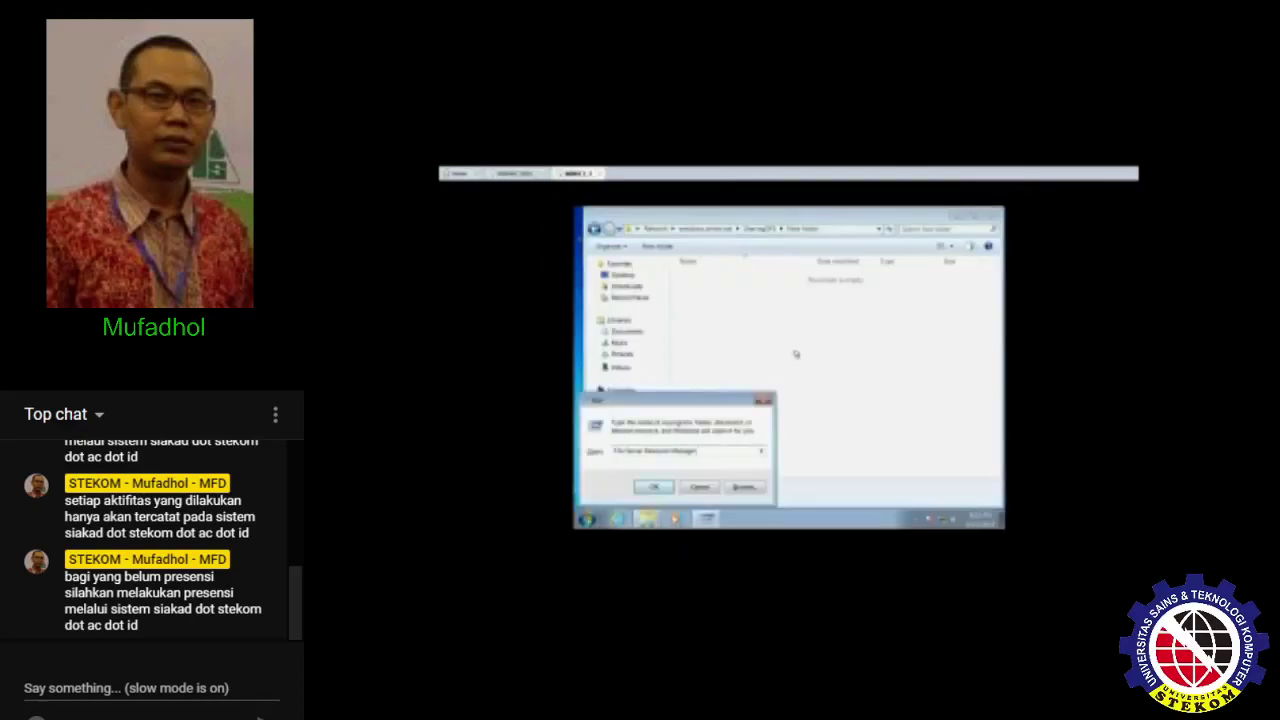
pyautogui.hotkey('ctrl', 'a')
pyautogui.press('BackSpace')
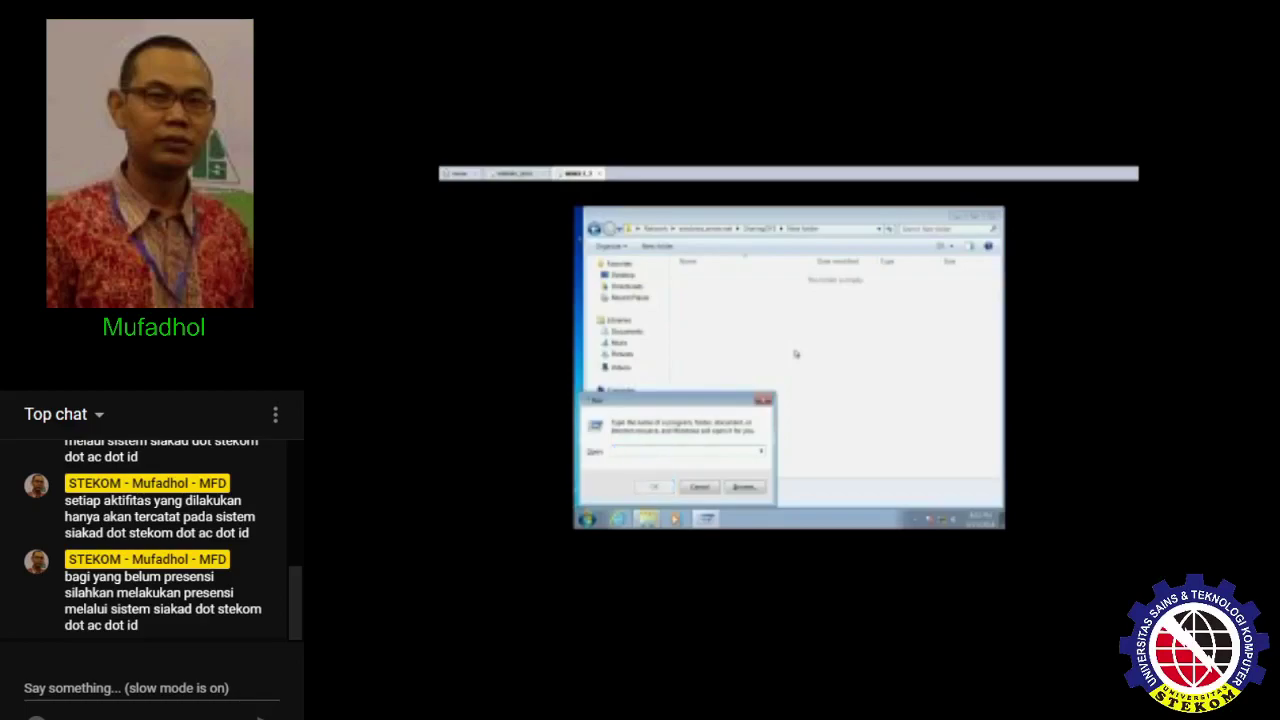
pyautogui.write('\\\\')
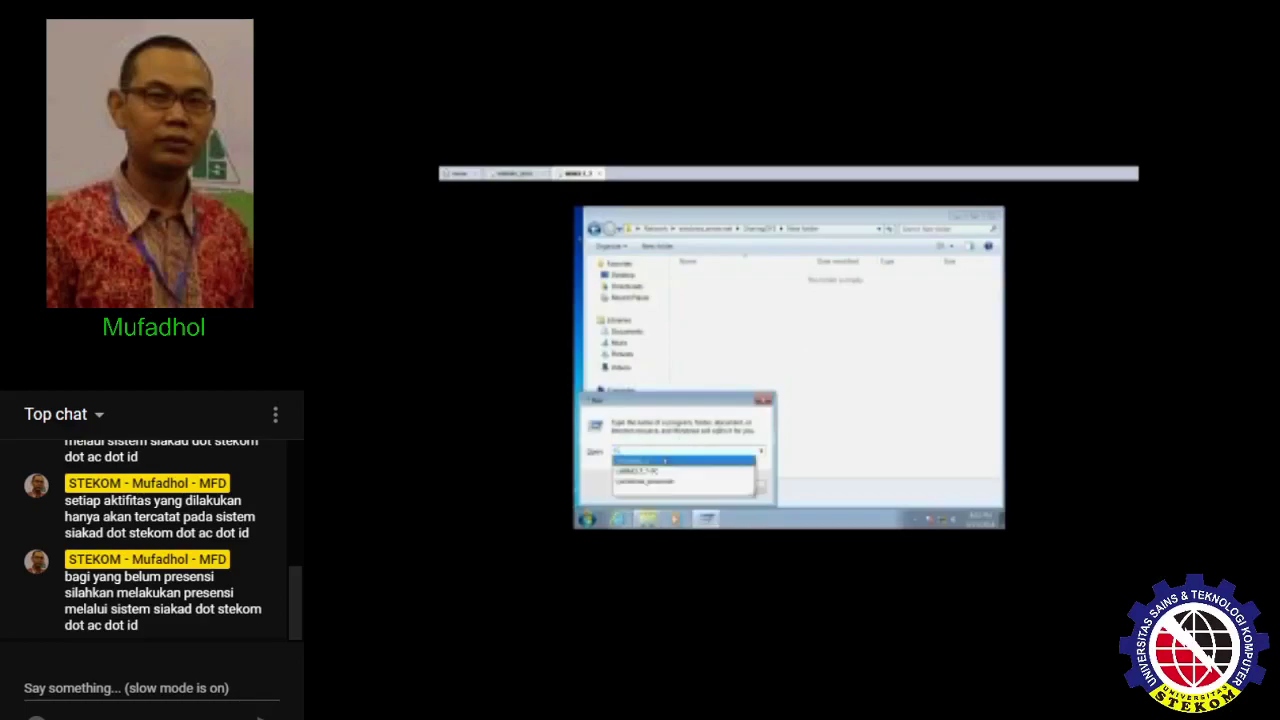
pyautogui.click(661, 461)
pyautogui.click(654, 487)
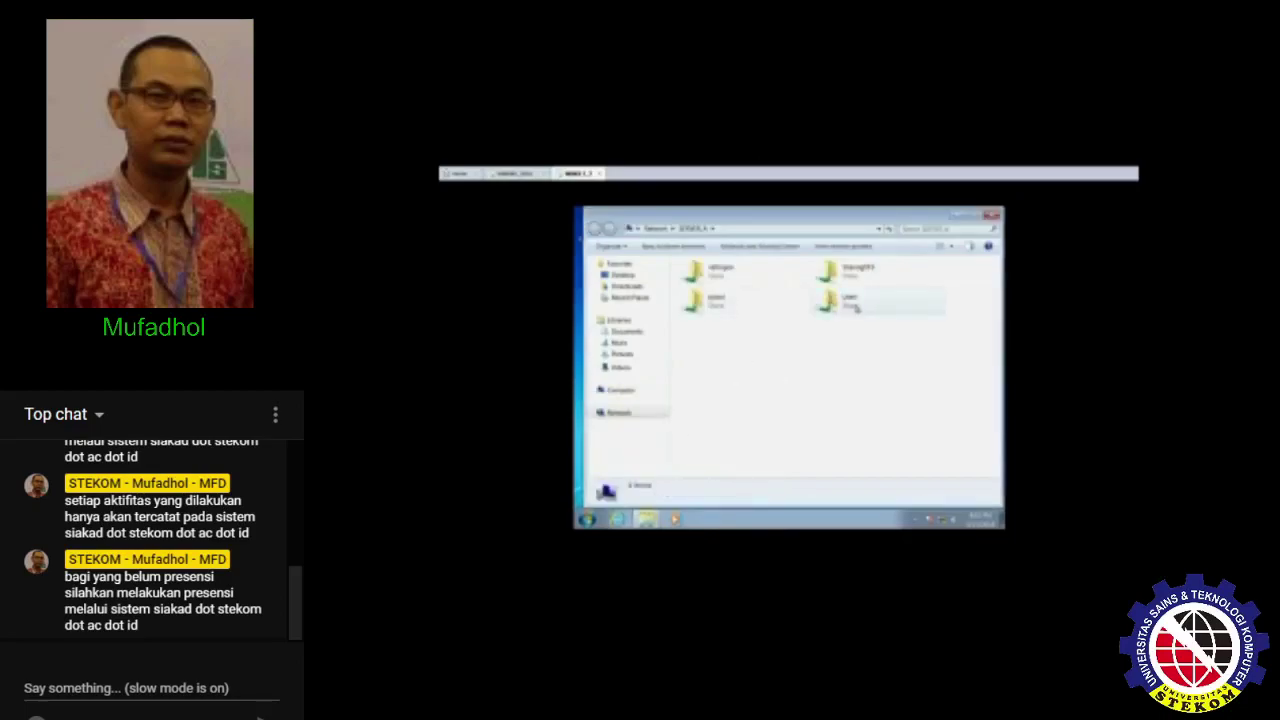
# - Browse to Users\Administrator\Desktop\My_Document and try a new folder, which is denied
pyautogui.doubleClick(856, 308)
pyautogui.doubleClick(715, 277)
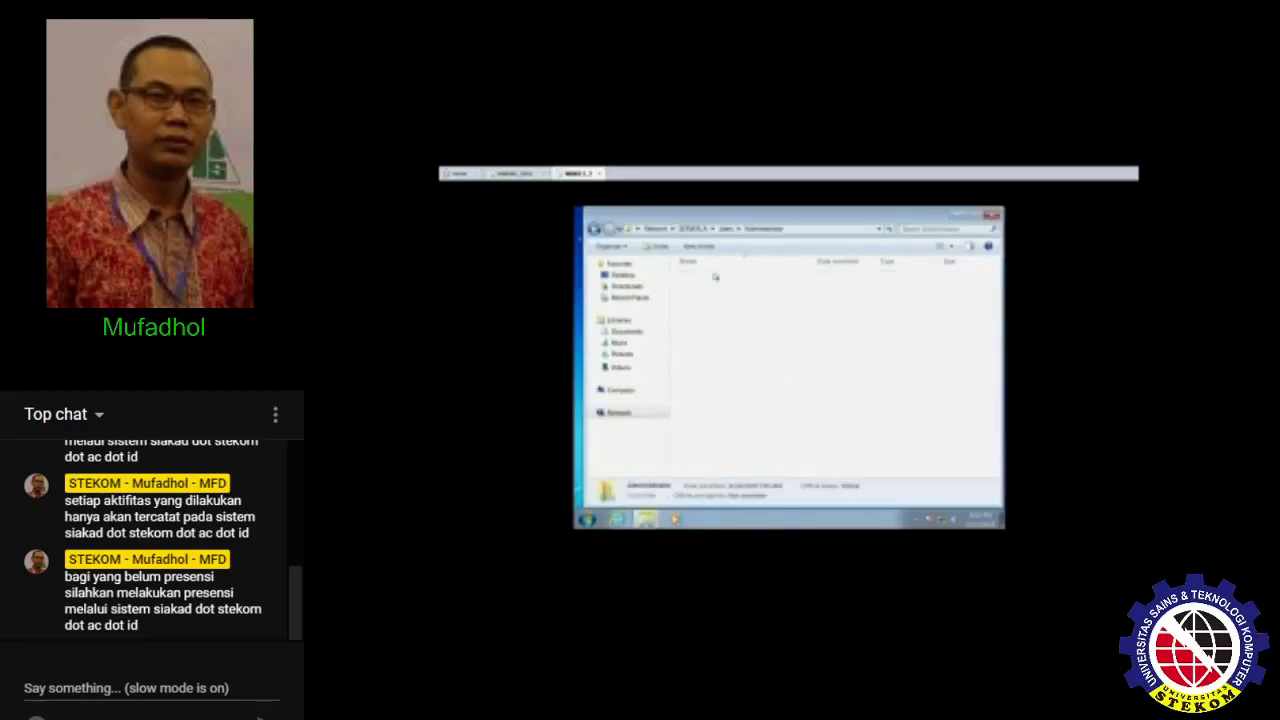
pyautogui.doubleClick(715, 277)
pyautogui.doubleClick(725, 284)
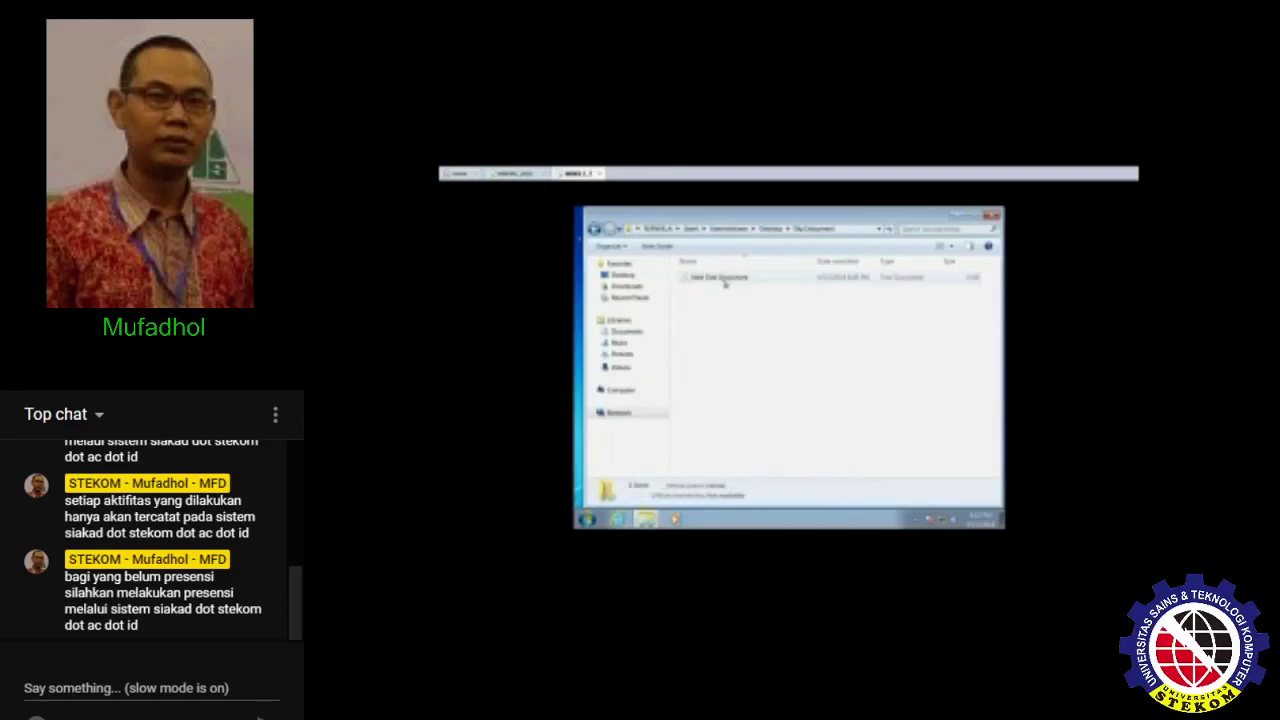
pyautogui.rightClick(721, 317)
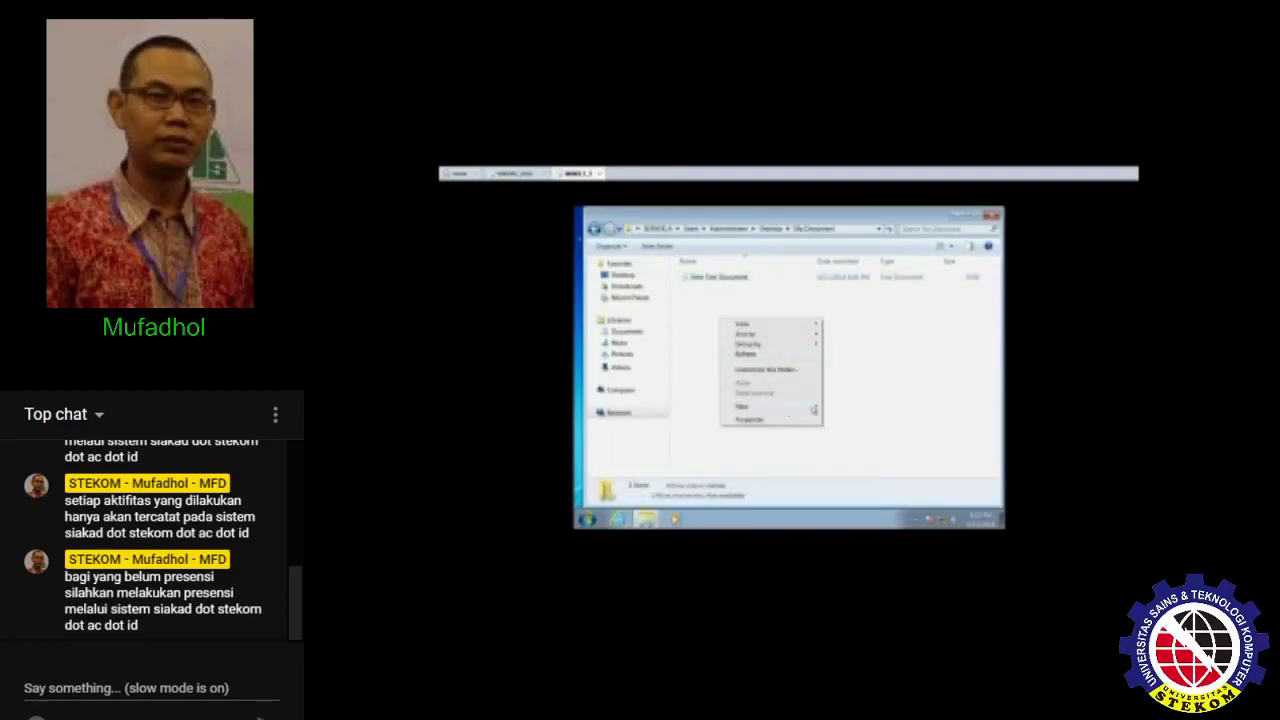
pyautogui.click(848, 410)
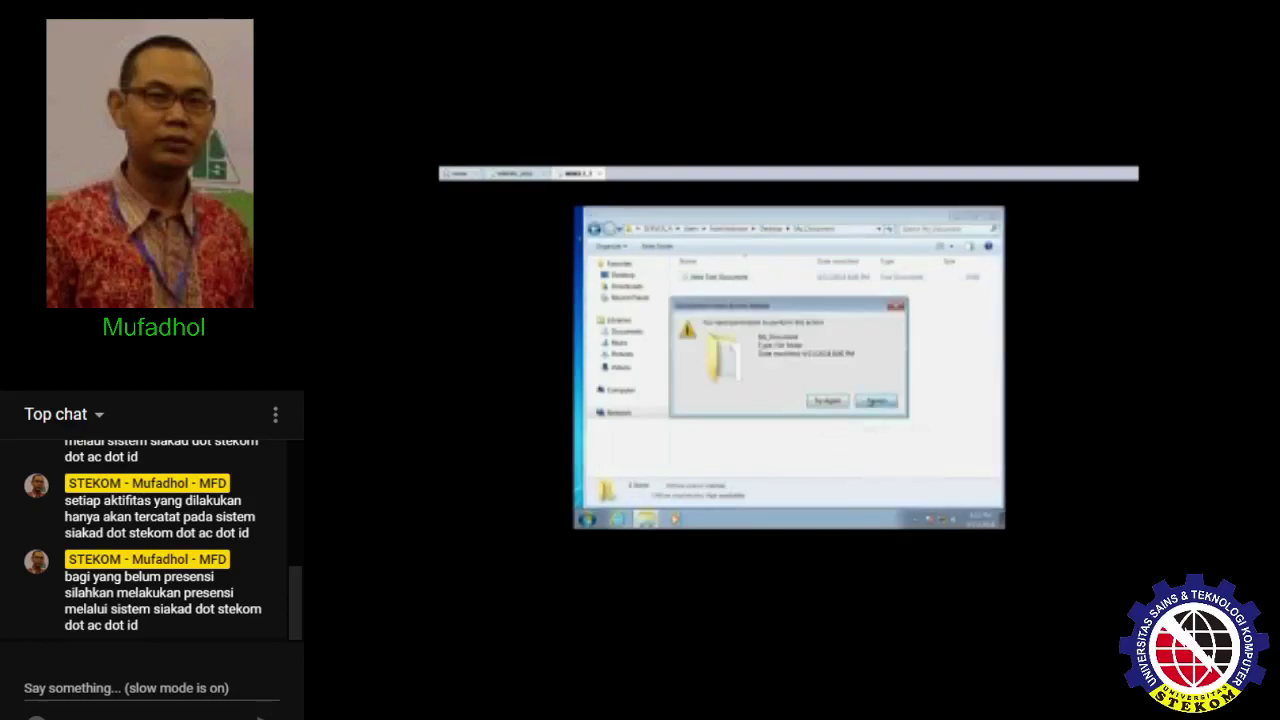
pyautogui.click(876, 401)
# - Create New Text Document (2) in the shared My_Document folder
pyautogui.rightClick(737, 337)
pyautogui.moveTo(828, 427)
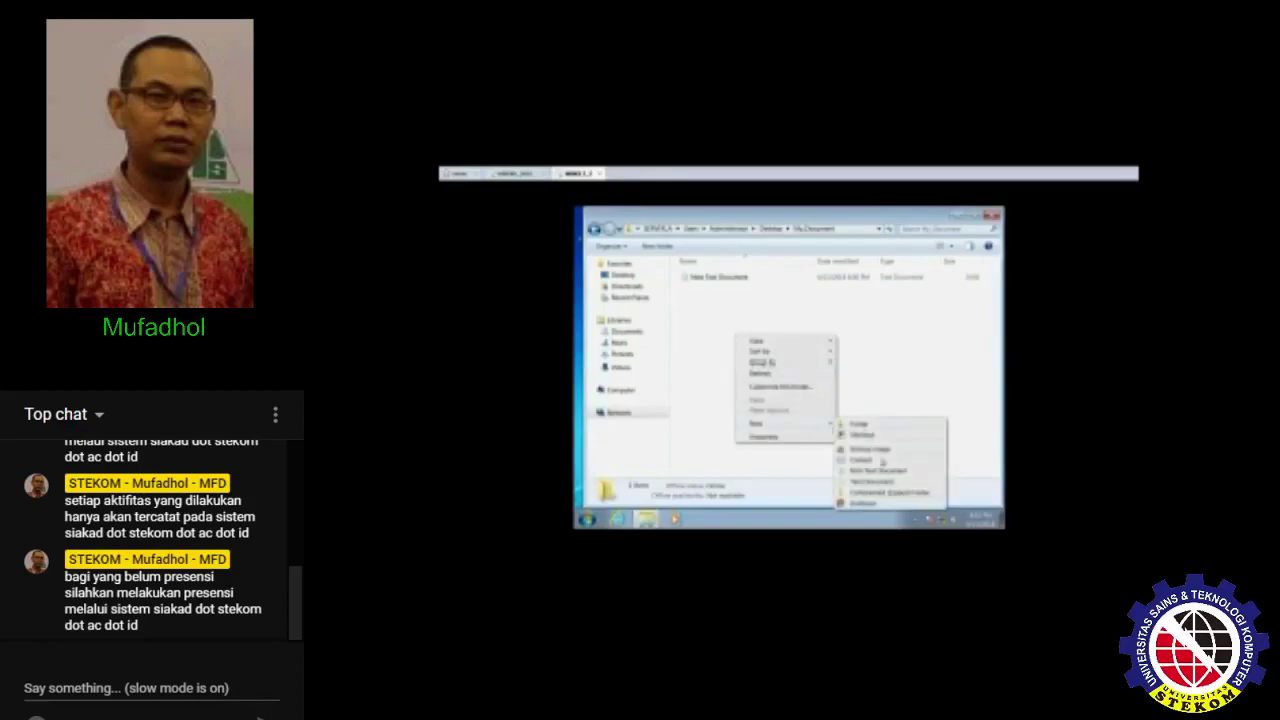
pyautogui.click(879, 483)
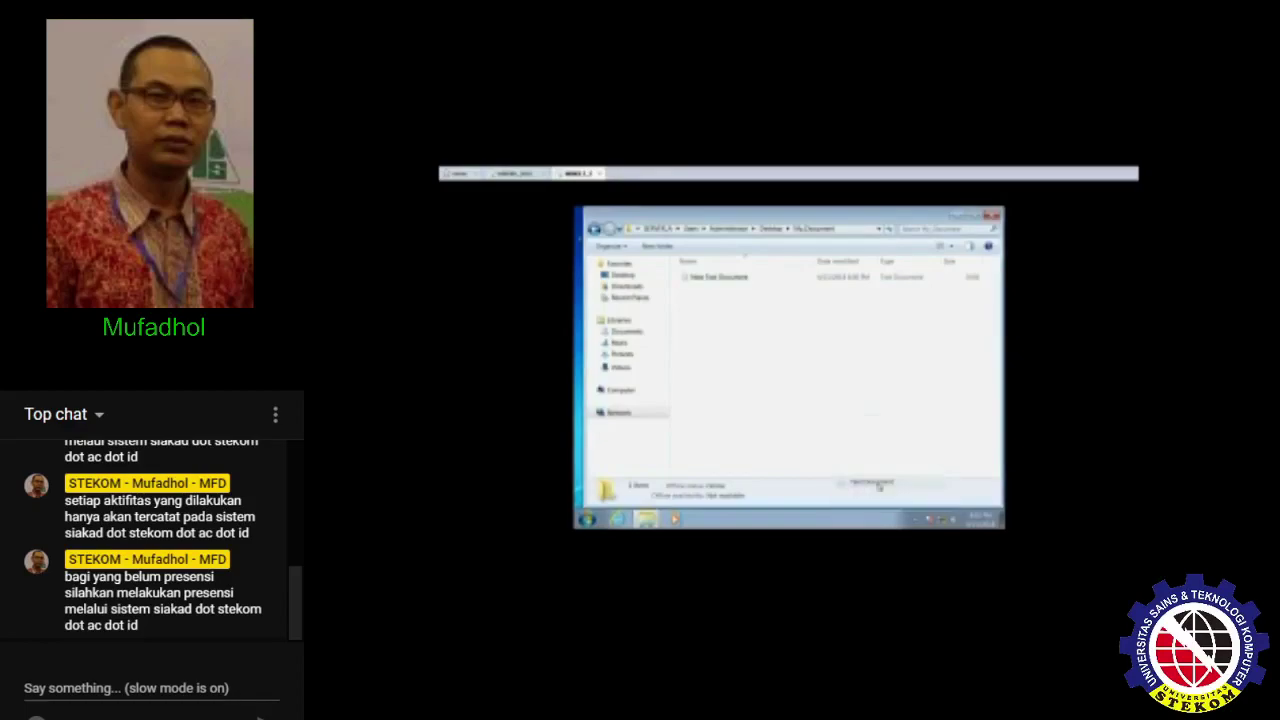
pyautogui.click(777, 397)
# - Check My_Document's properties, close Explorer, and return to File Server Resource Manager
pyautogui.click(777, 232)
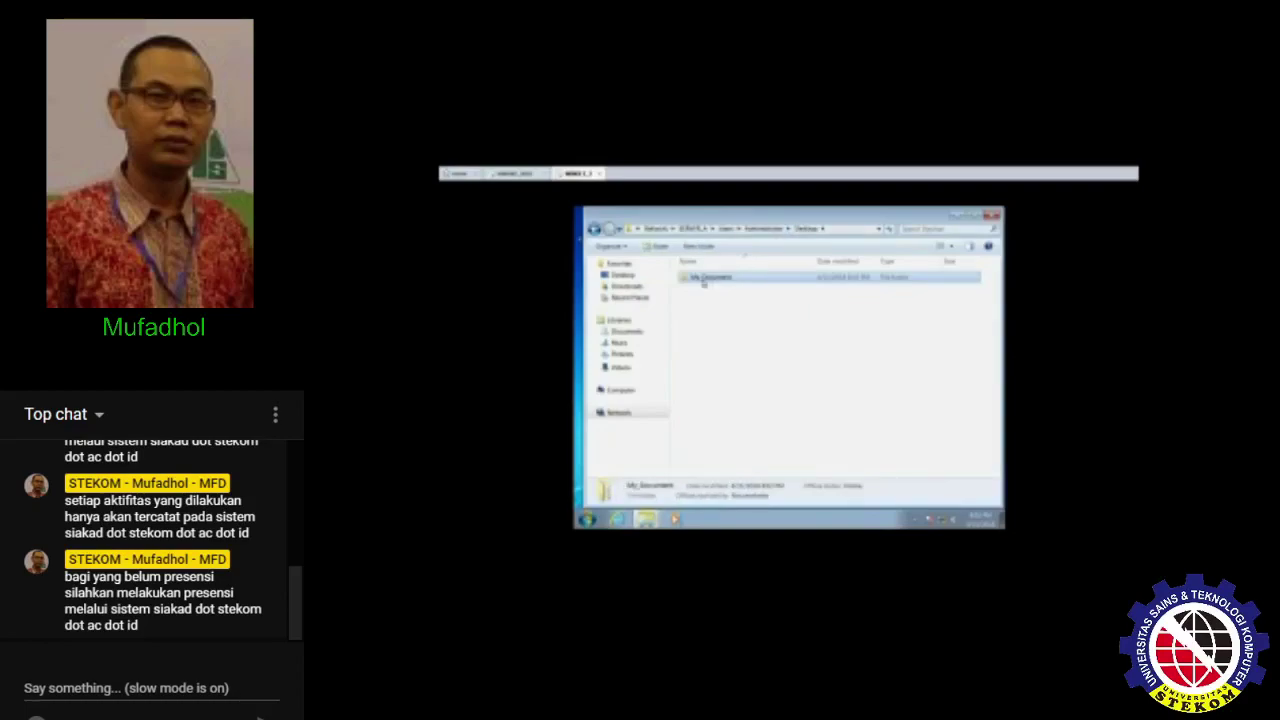
pyautogui.rightClick(703, 279)
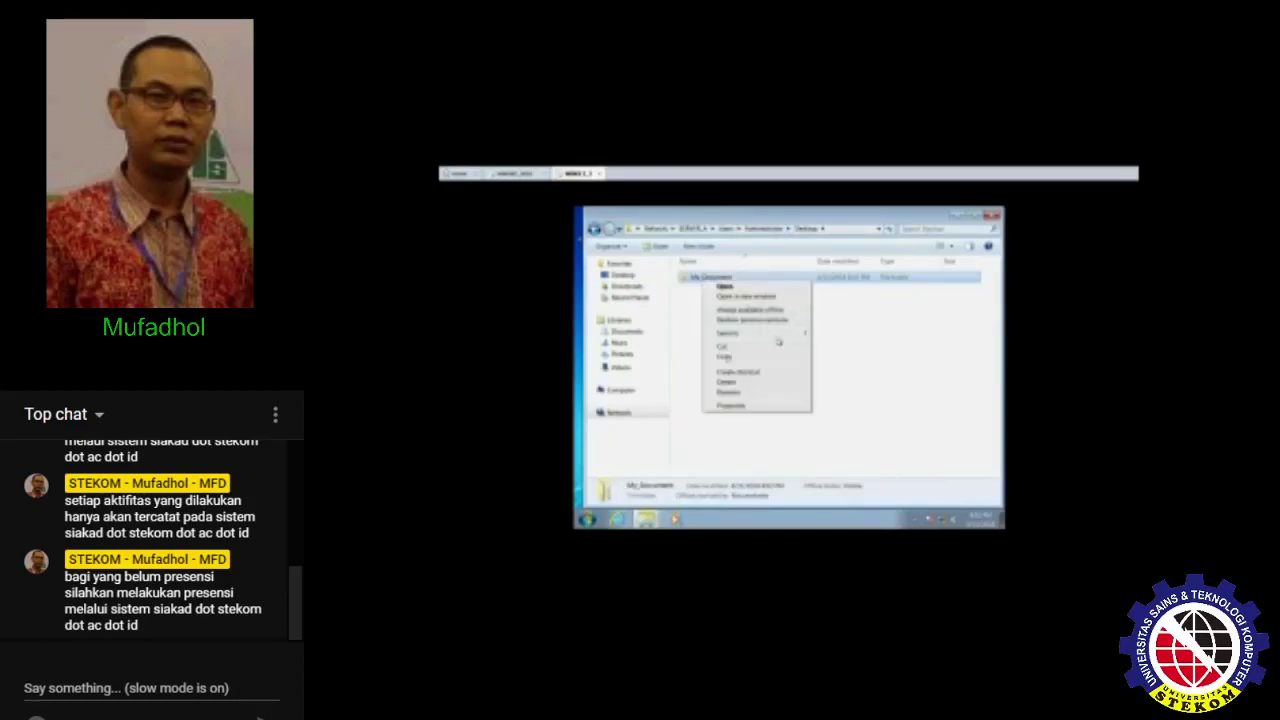
pyautogui.click(750, 406)
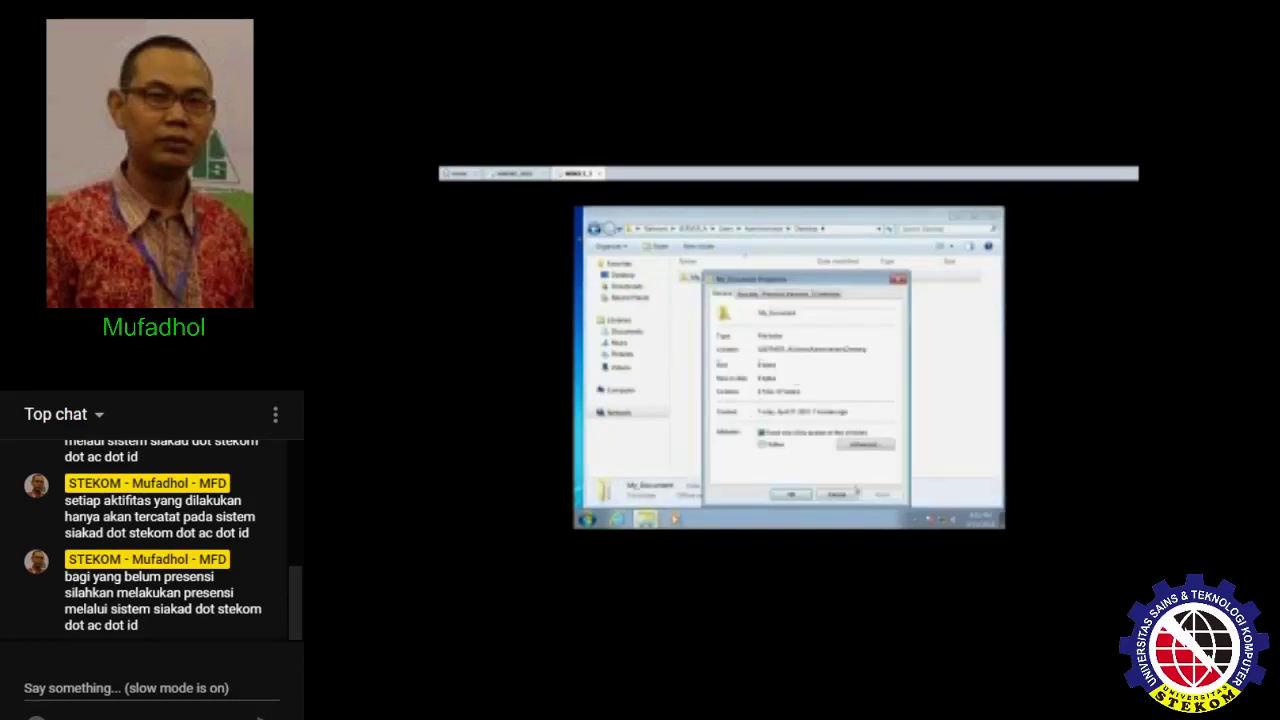
pyautogui.click(843, 496)
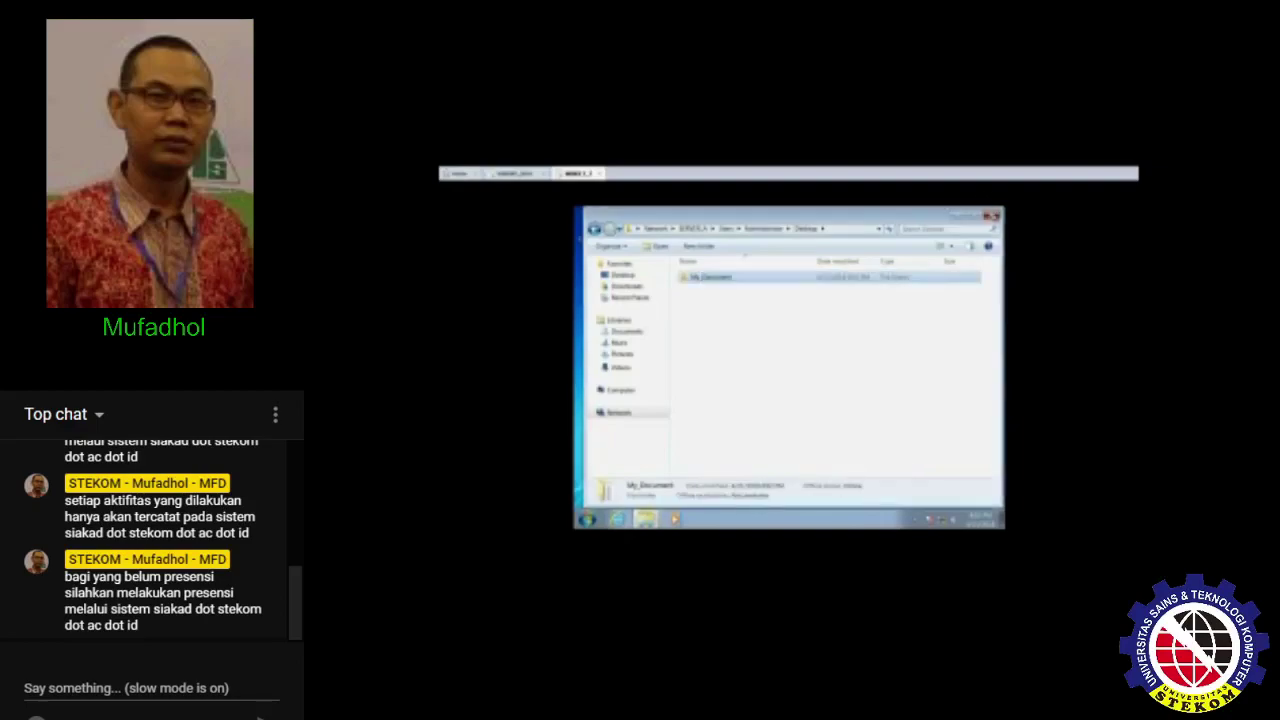
pyautogui.click(993, 215)
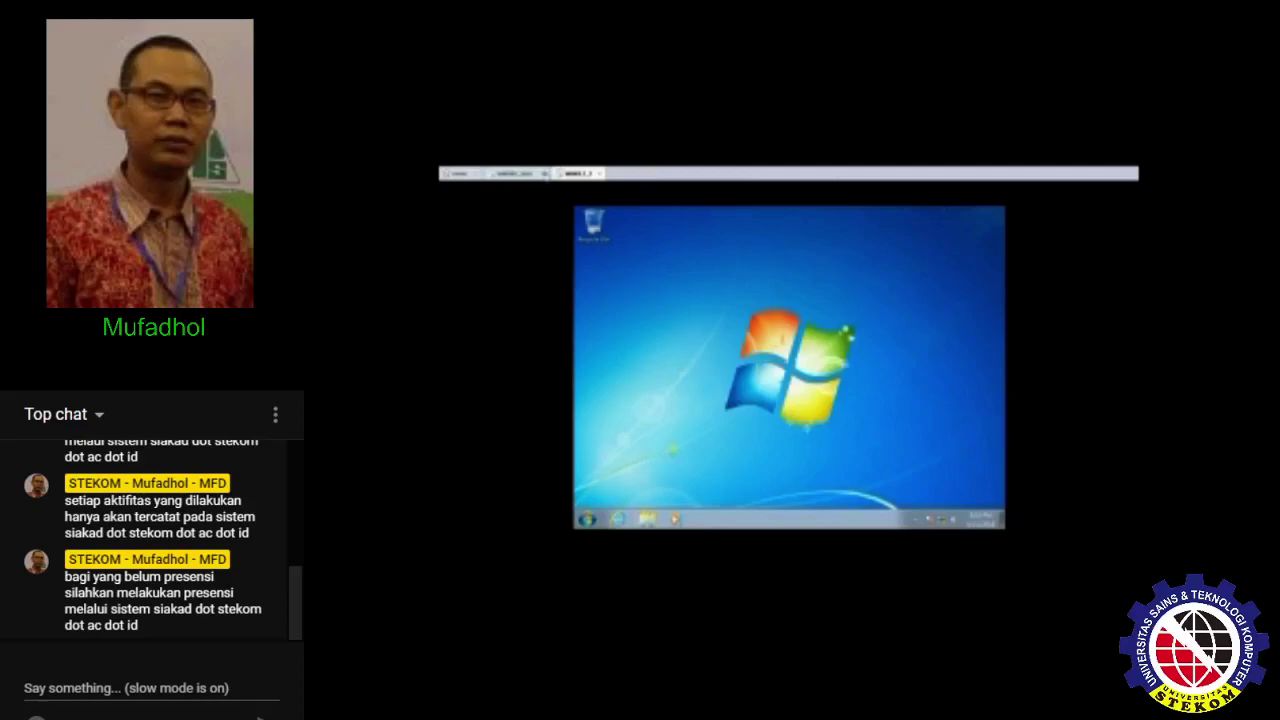
pyautogui.click(521, 178)
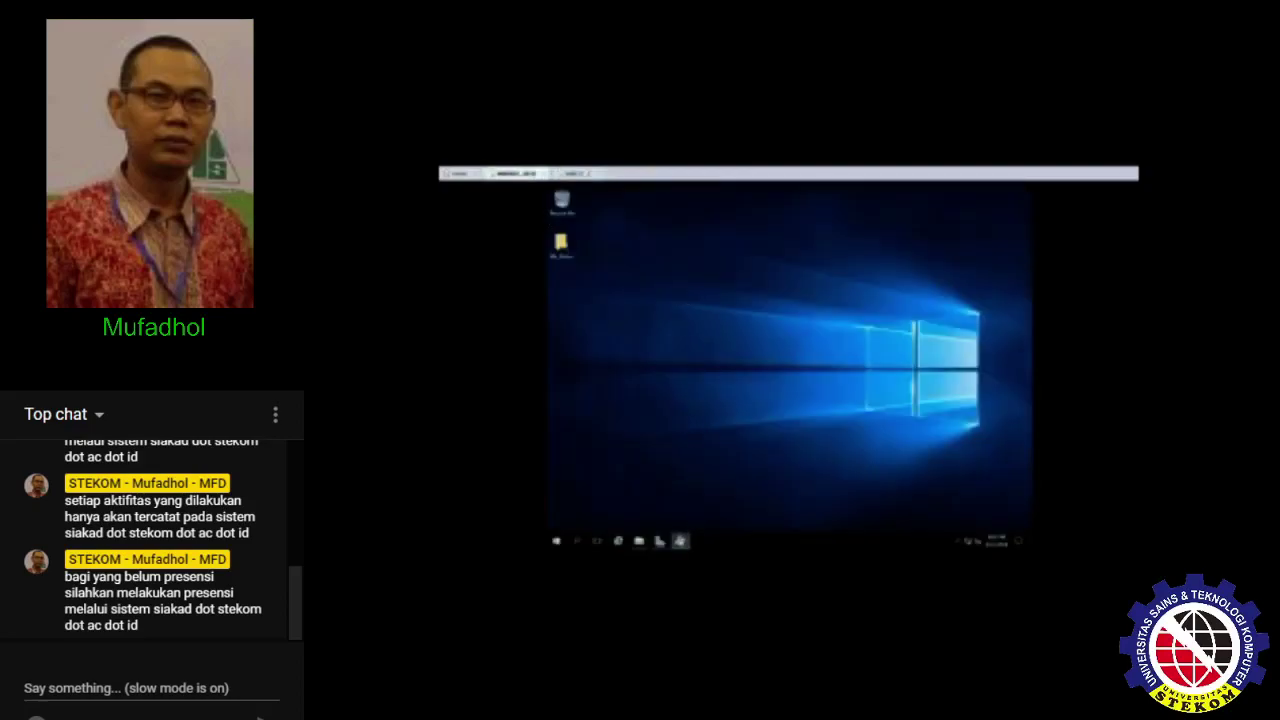
pyautogui.click(680, 540)
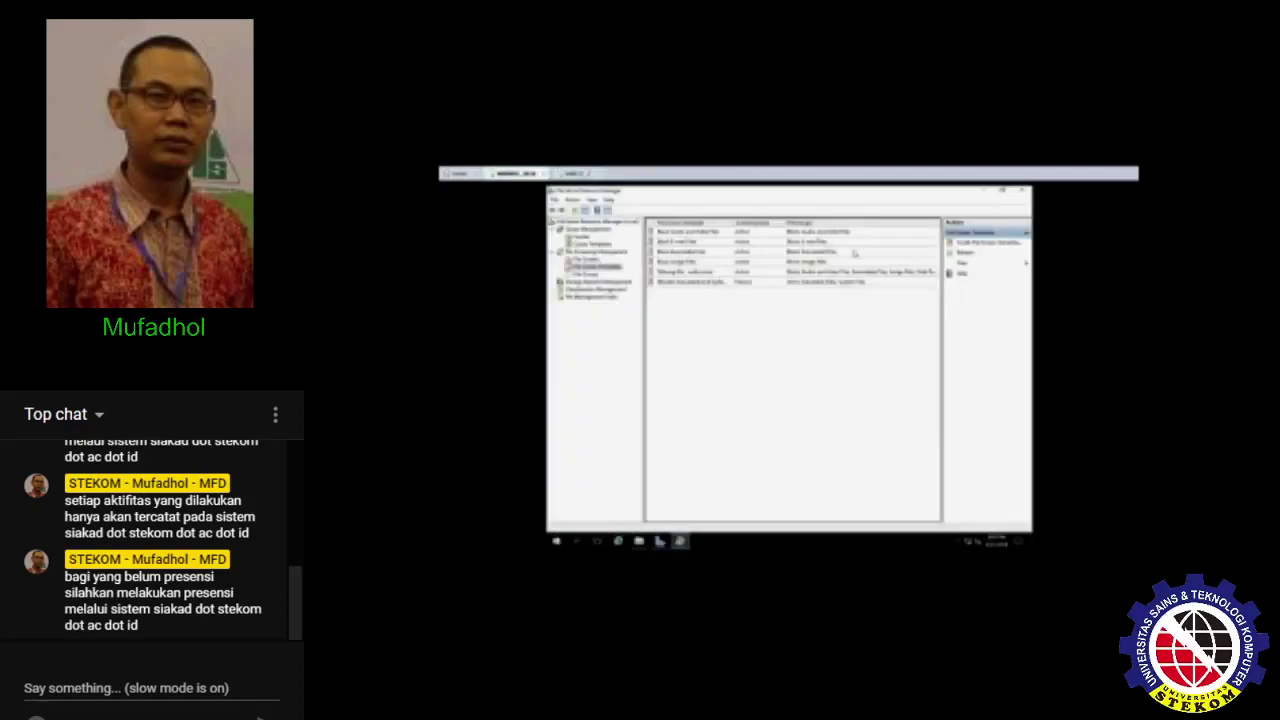